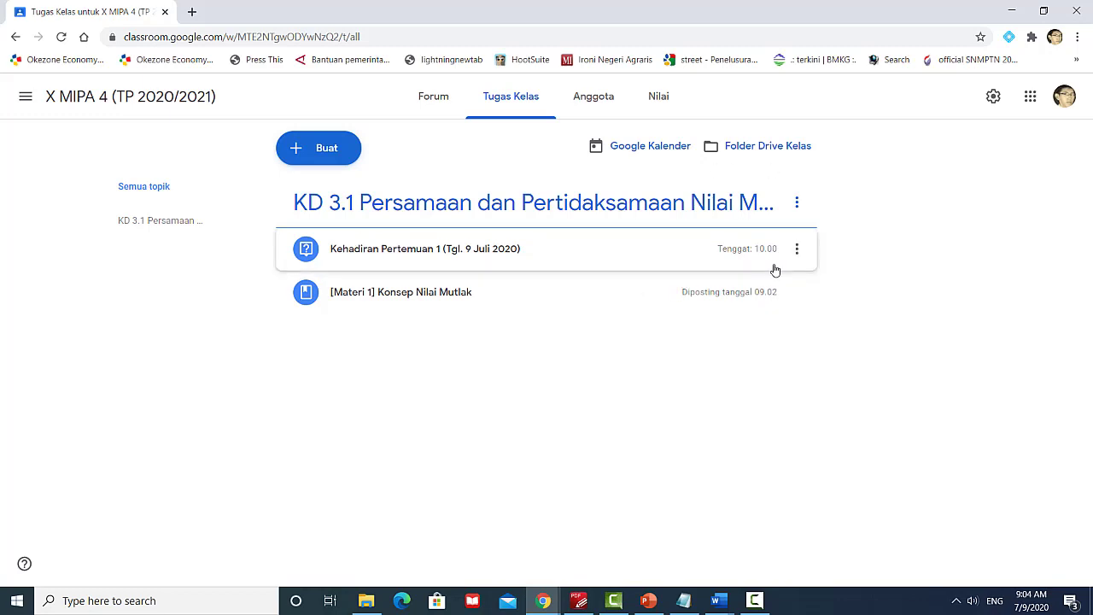
Step: Create a new quiz assignment (Tugas kuis) in the class titled "Kuiz Materi 1 Konsep Nilai Mutlak"
mouse_move(1017, 607)
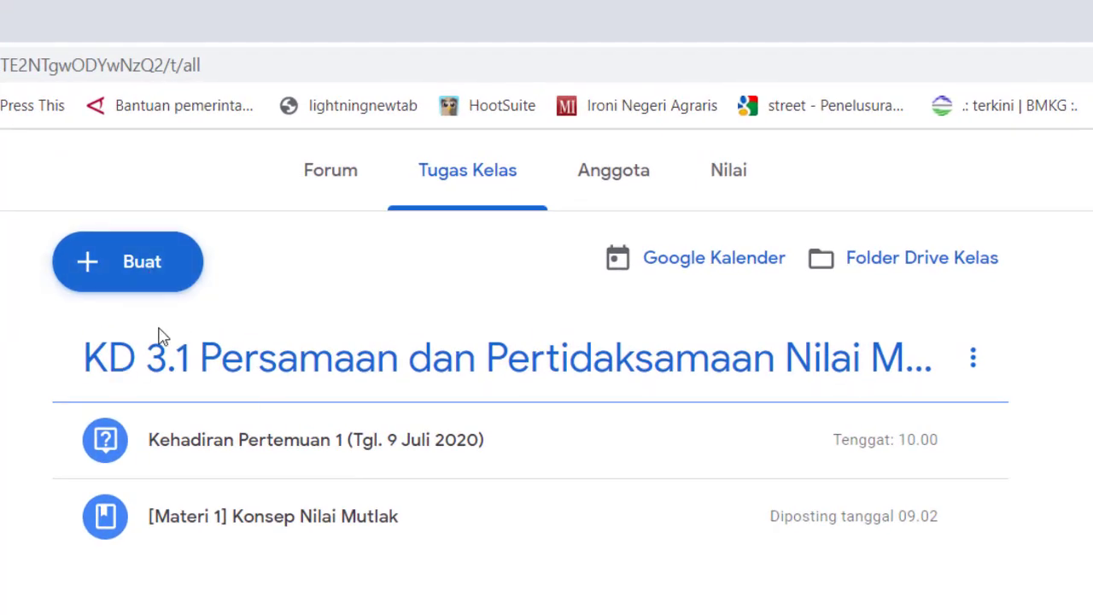
click(451, 184)
click(122, 273)
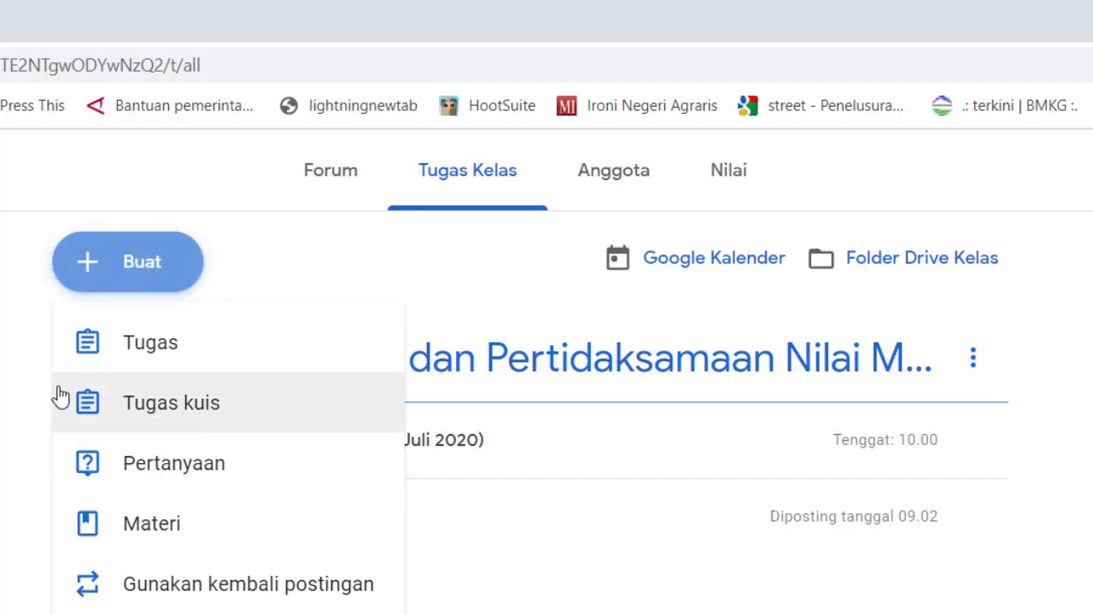
click(232, 418)
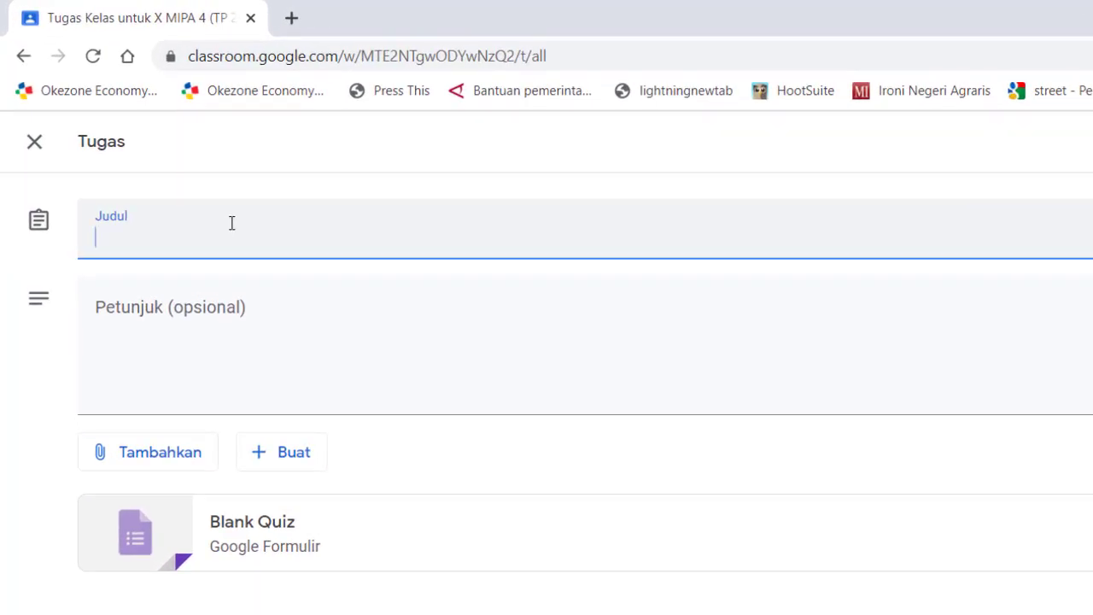
text(Kuiz Materi)
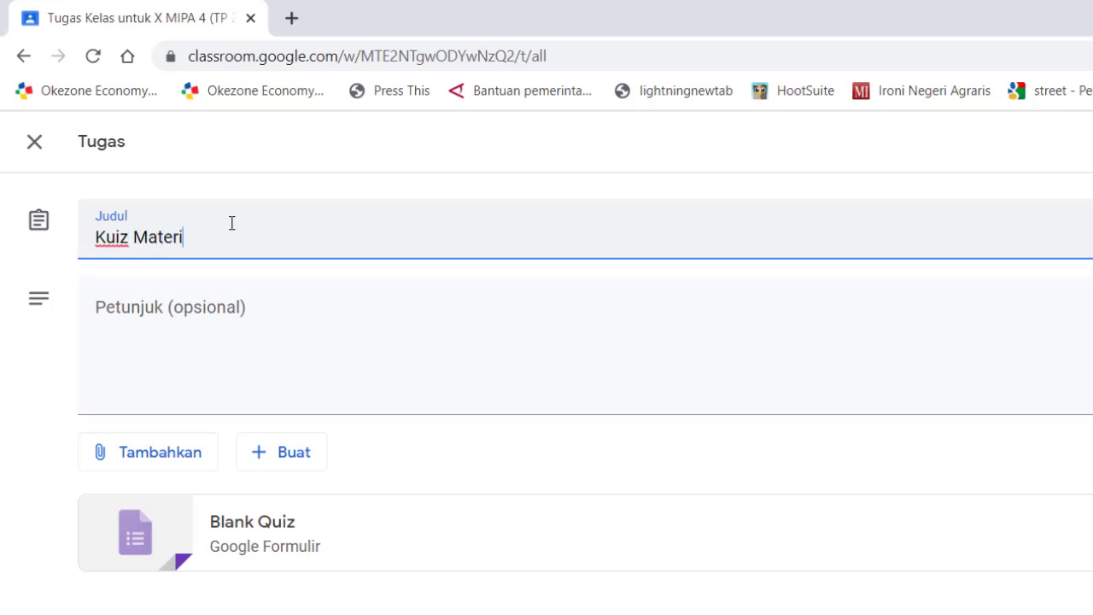
text( 1 Konsep Nilai M)
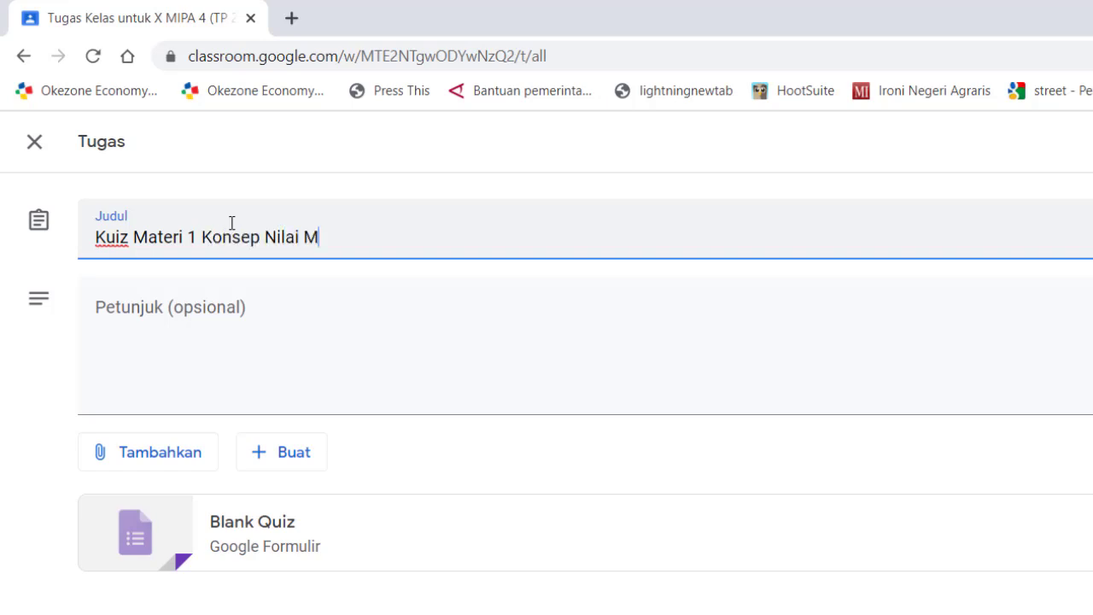
text(utlak)
Step: Fill in the assignment instructions with "Silahkan ananda jawab pertanyaan di lampiran berikut!"
click(267, 309)
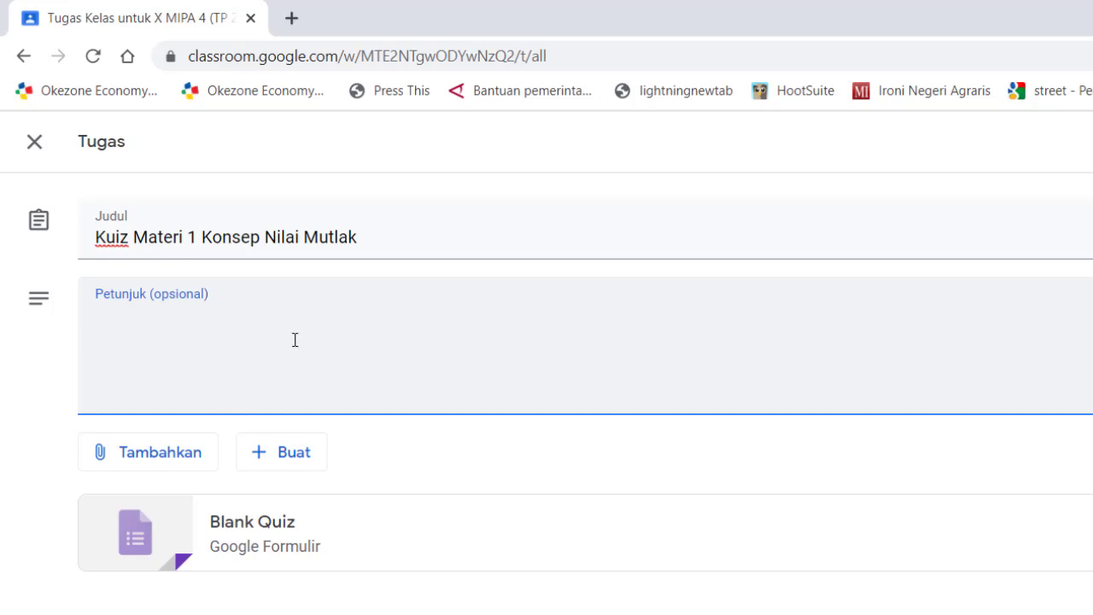
text(Silahkan)
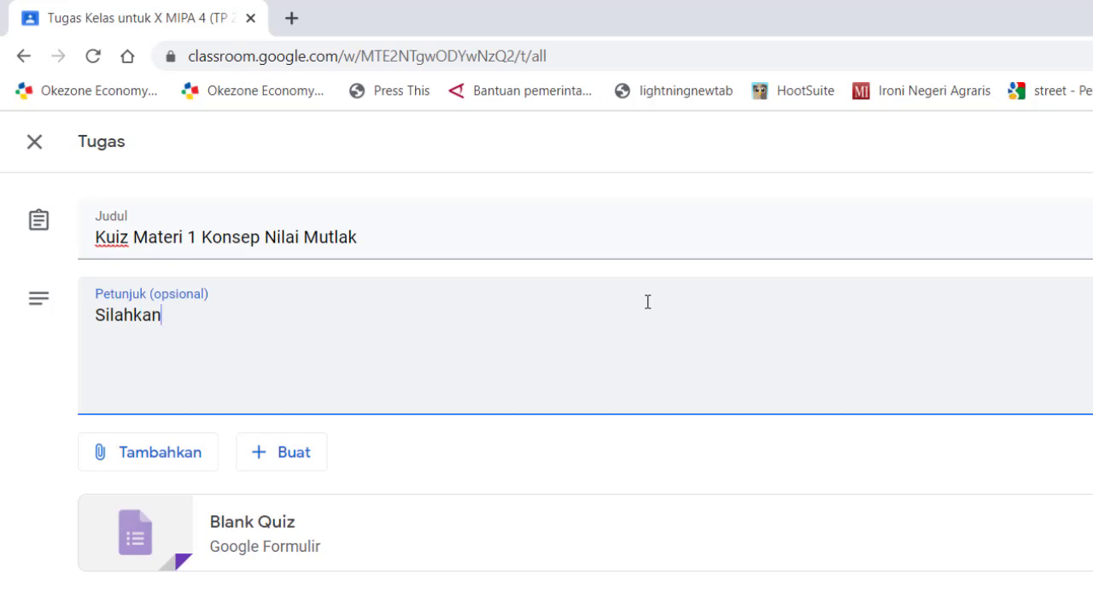
text( ananda jawa)
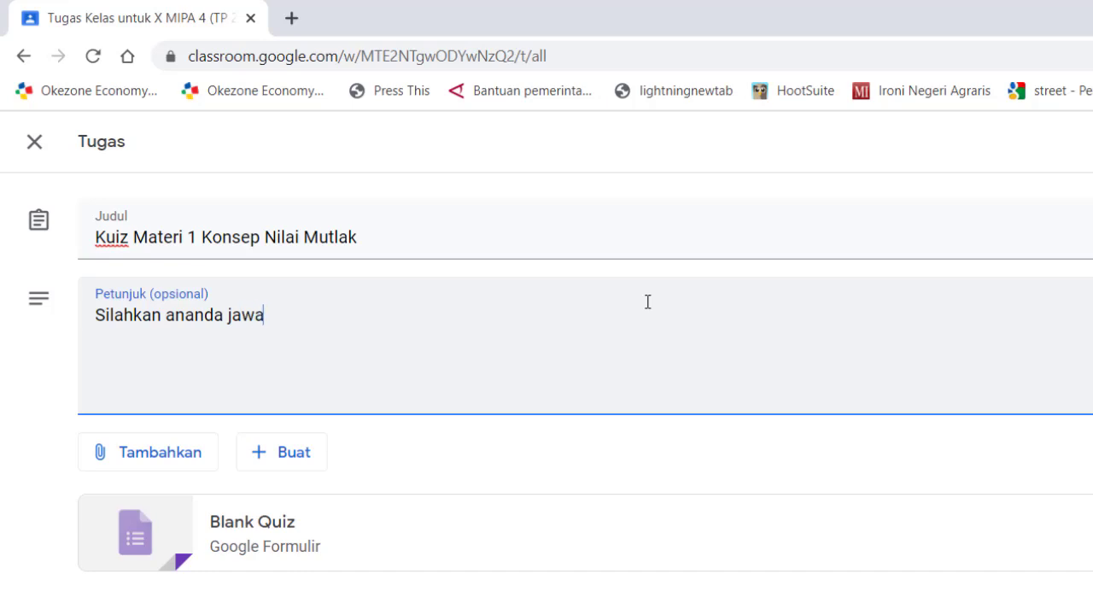
text(b pertanyaan)
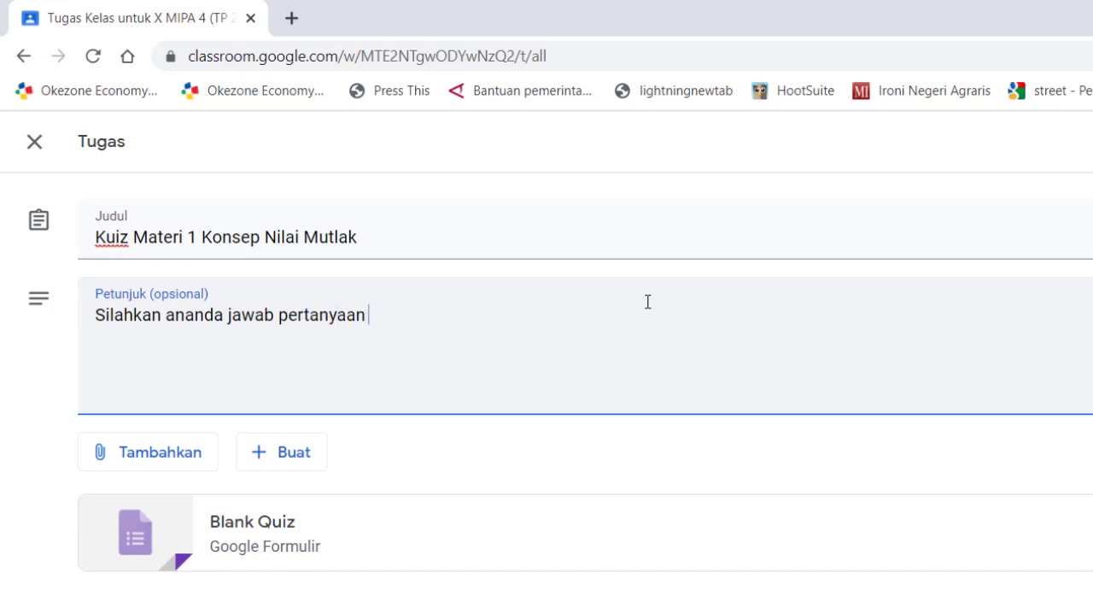
text( di lampiran)
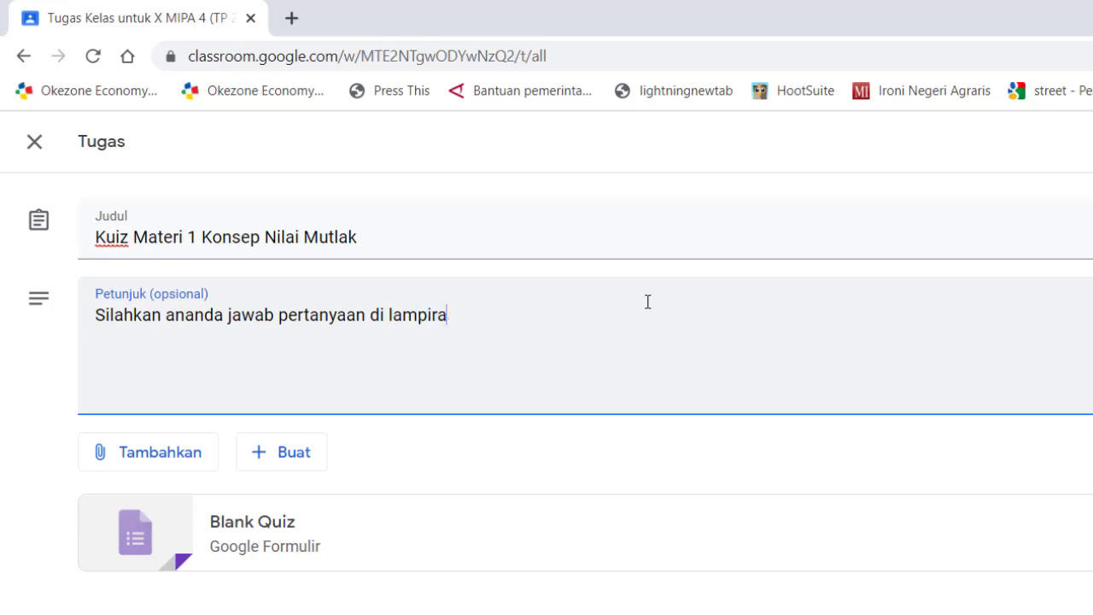
key(BackSpace)
text(an berikut!)
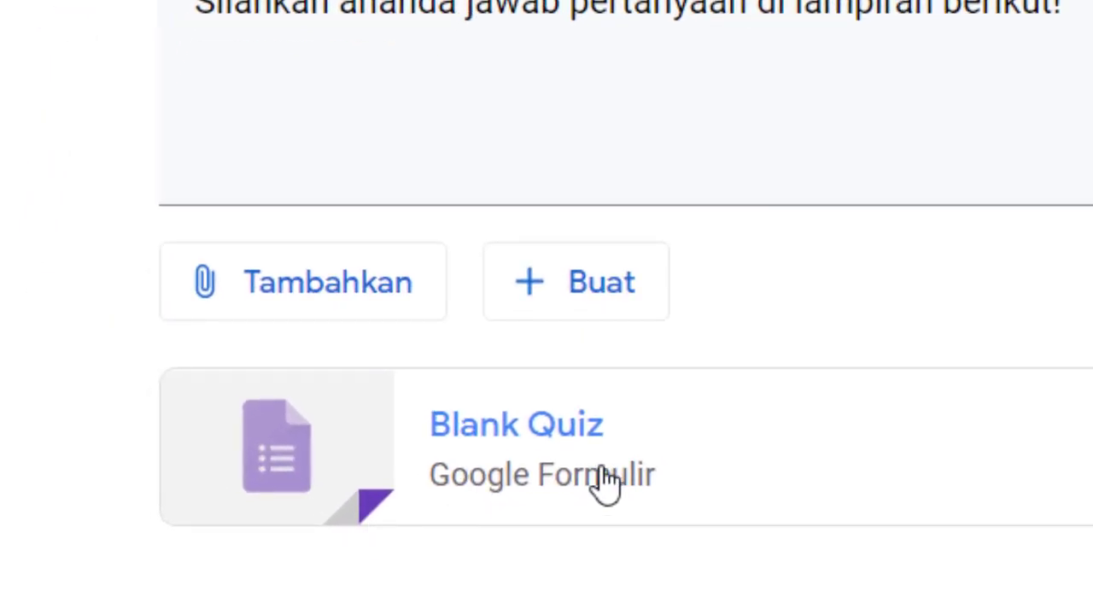
Step: Open the attached Blank Quiz form and rename its file as "Kuis Materi 1 Konsep Nilai Mutlak"
click(515, 453)
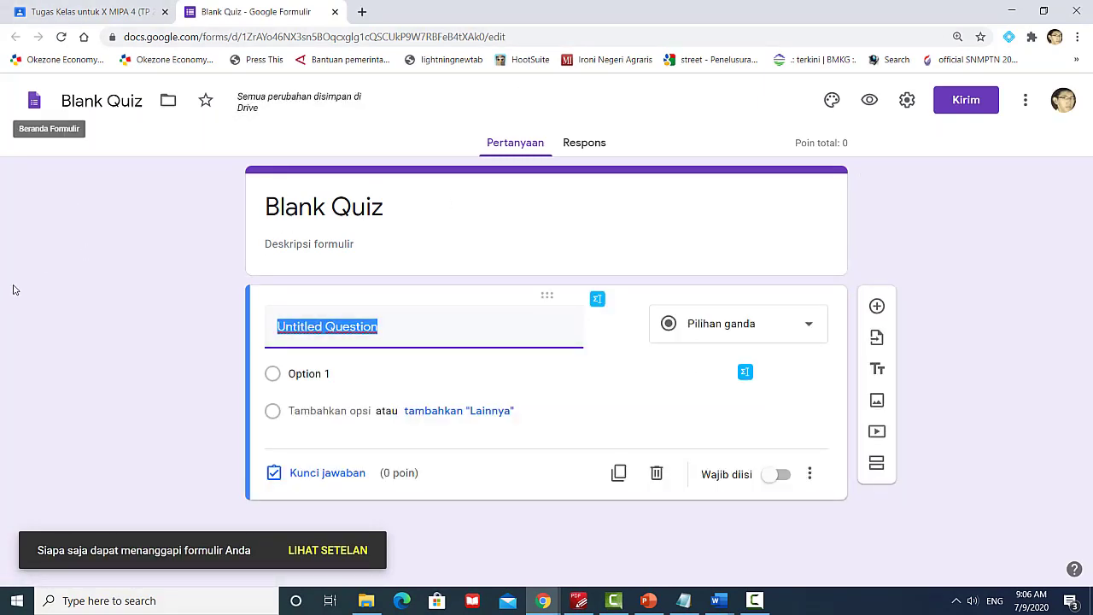
click(96, 100)
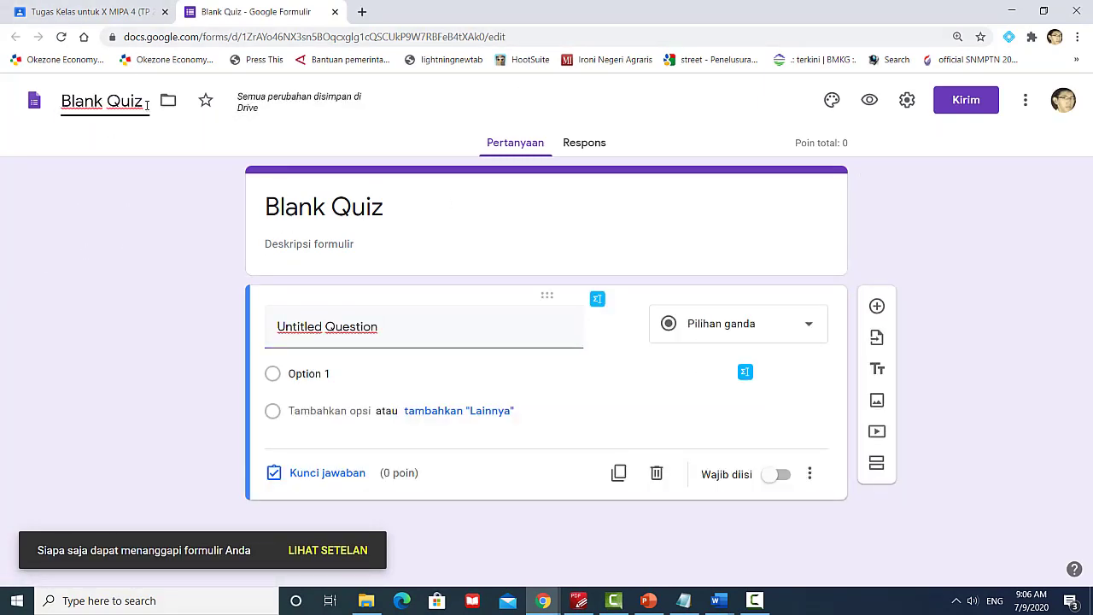
key(ctrl+a)
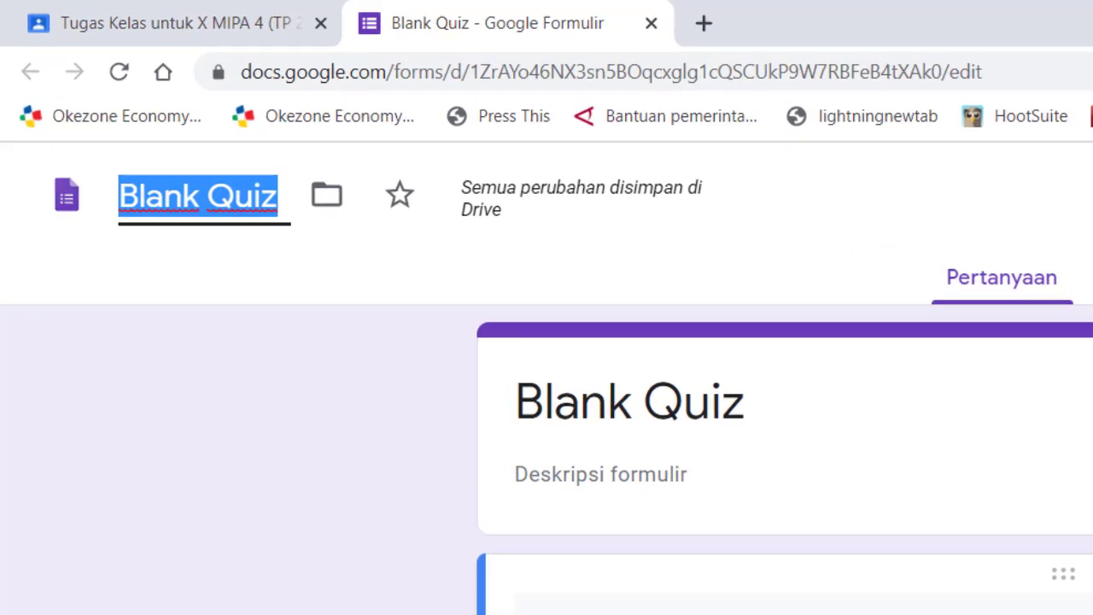
text(Kuiz)
key(BackSpace)
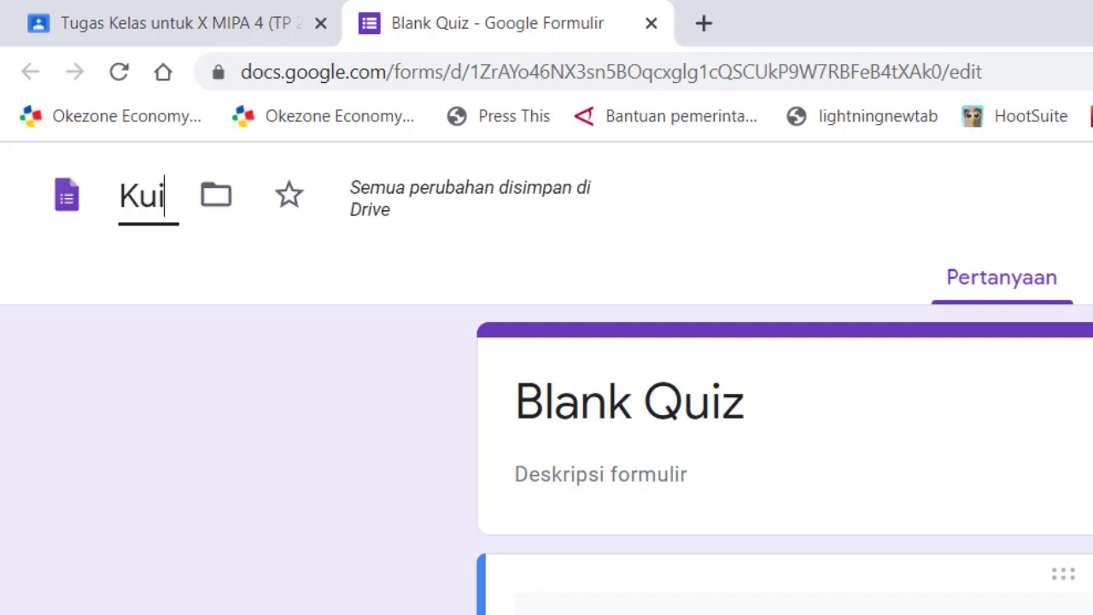
text(a)
key(BackSpace)
text(s)
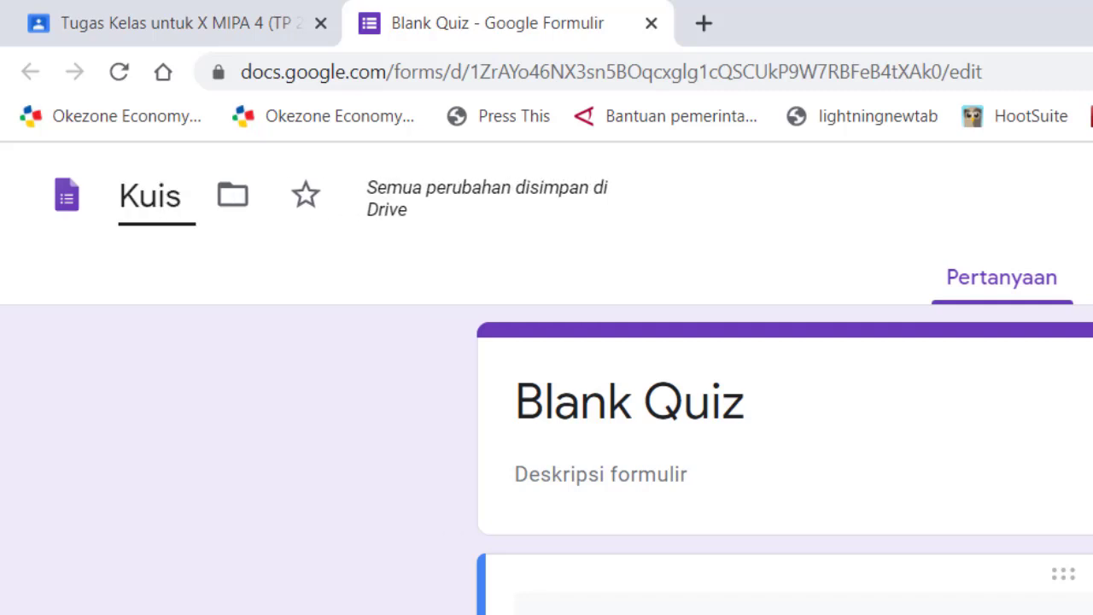
text( Materi)
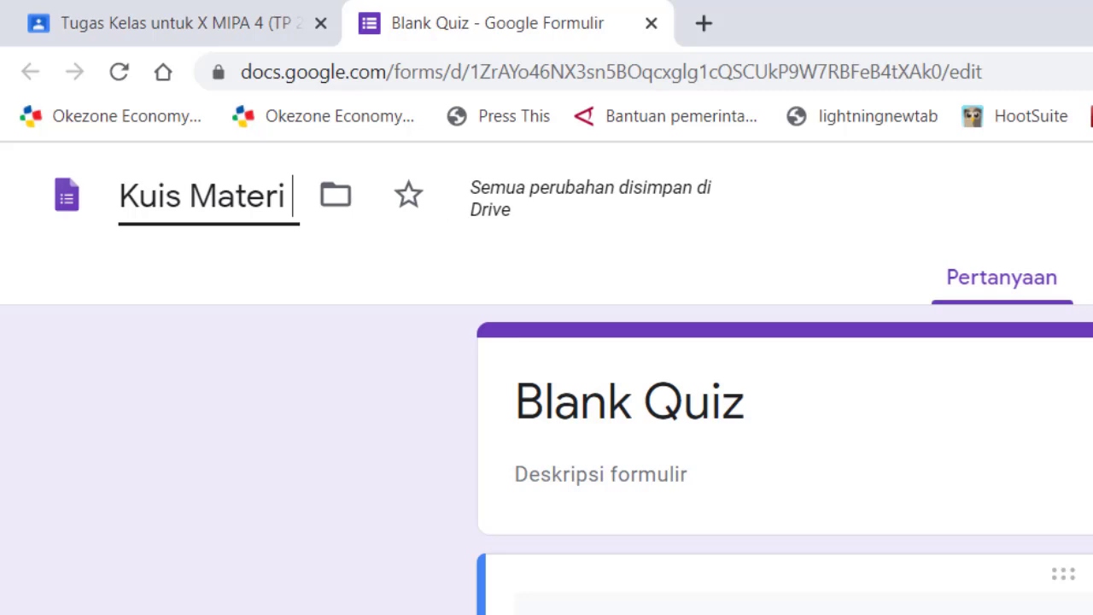
text( 1 Kons)
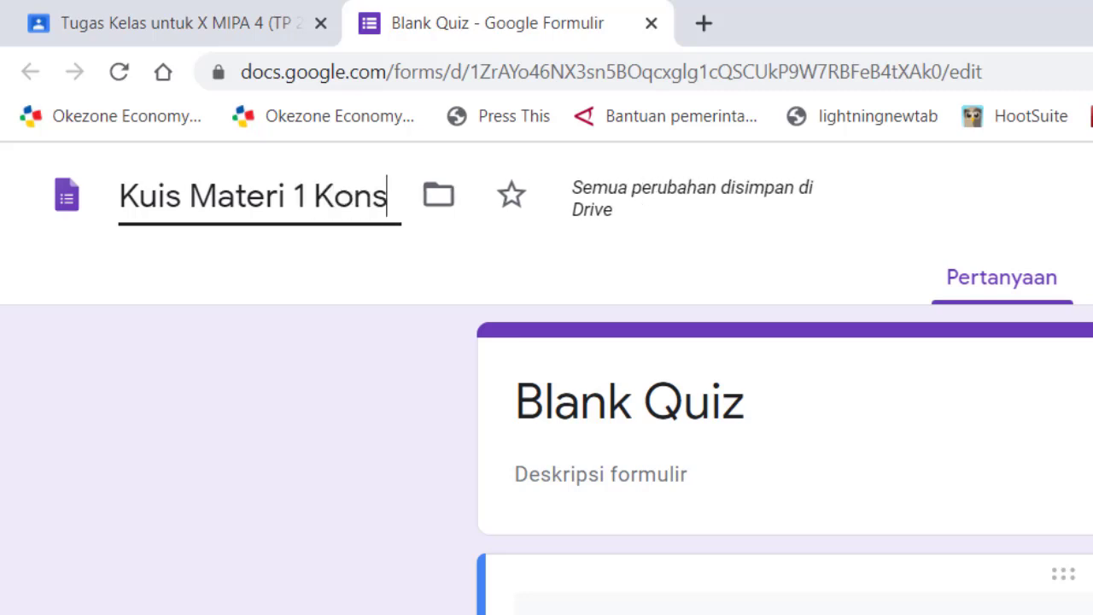
text(ep Nilai )
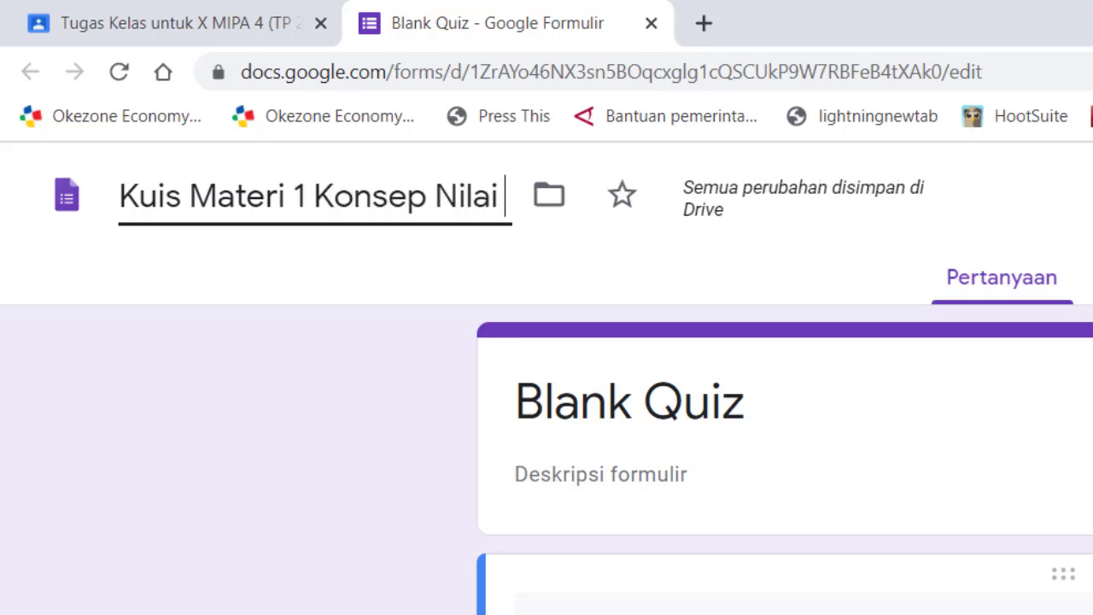
text(Mutlak)
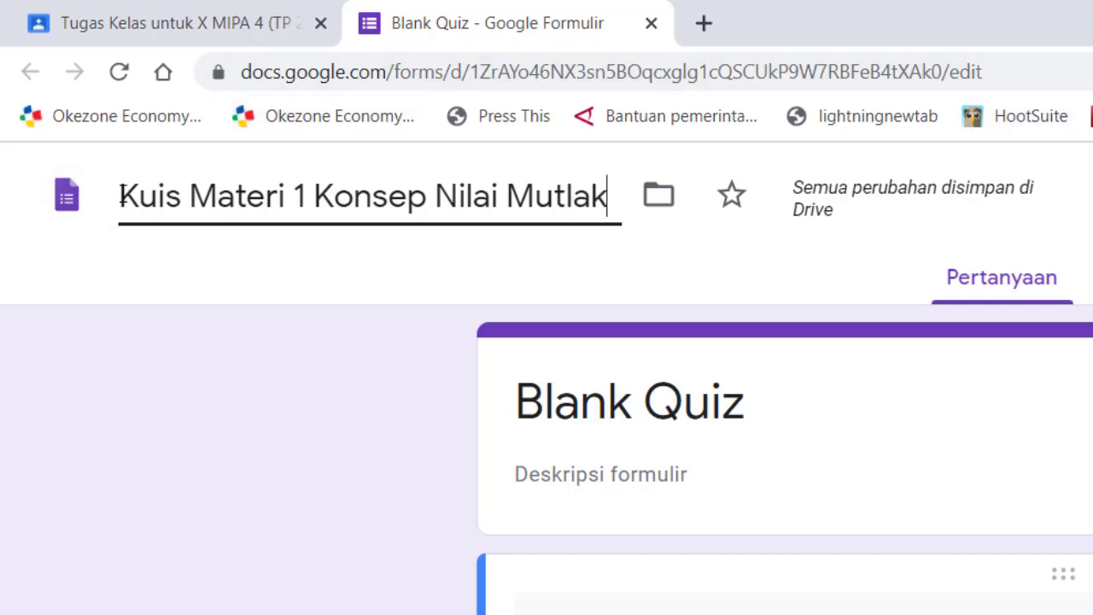
Step: Copy the form's file name and replace the "Blank Quiz" heading with it
drag(119, 195, 166, 196)
drag(431, 245, 606, 232)
key(ctrl+c)
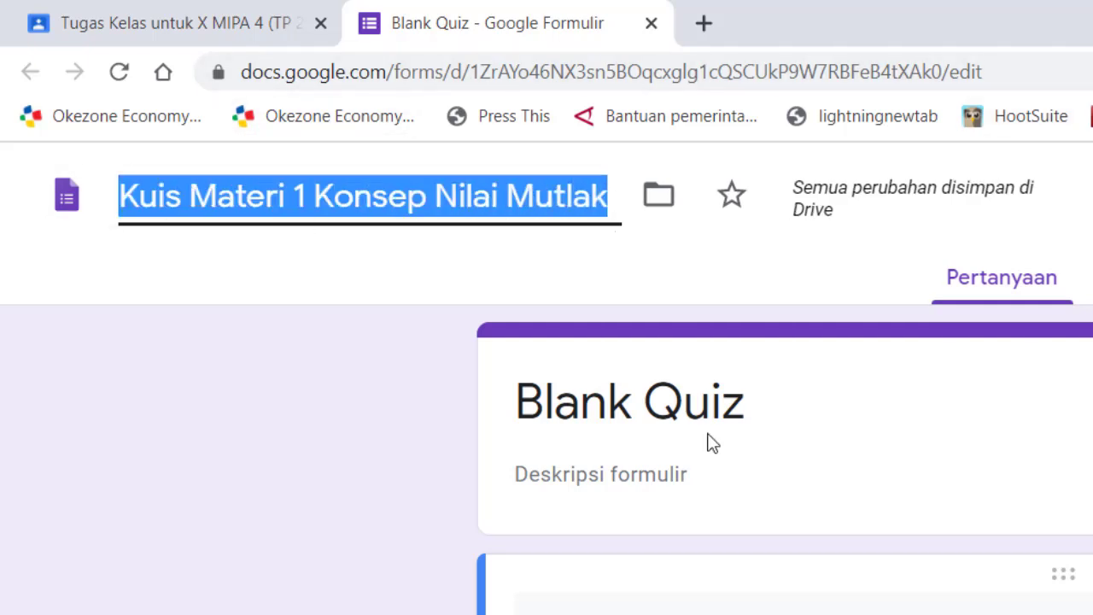
click(723, 405)
key(ctrl+v)
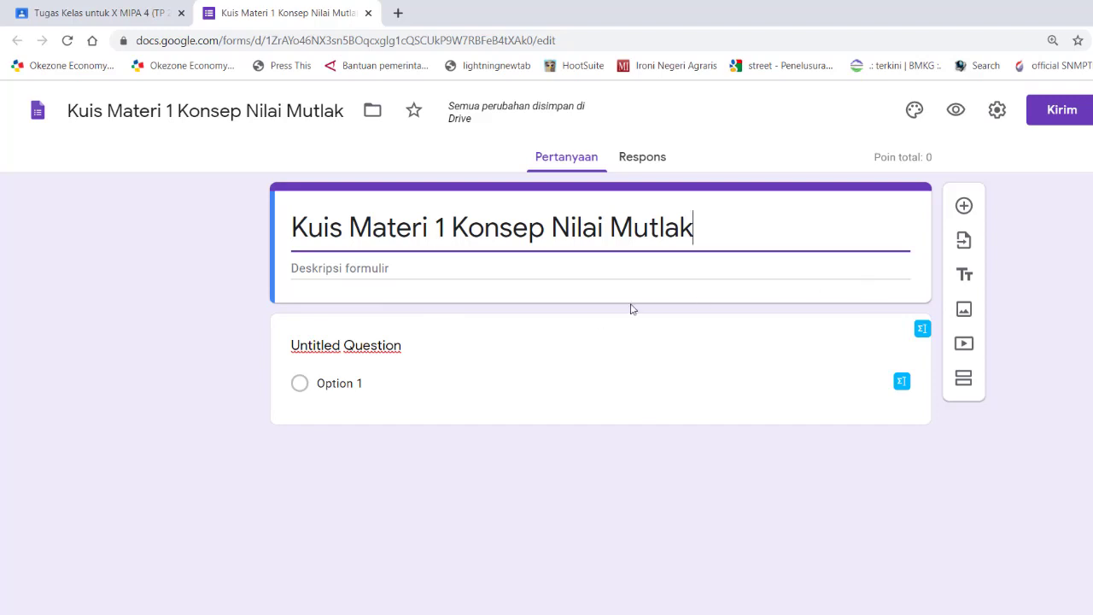
Step: Replace the untitled first question's text with "Nama Lengkap"
click(363, 347)
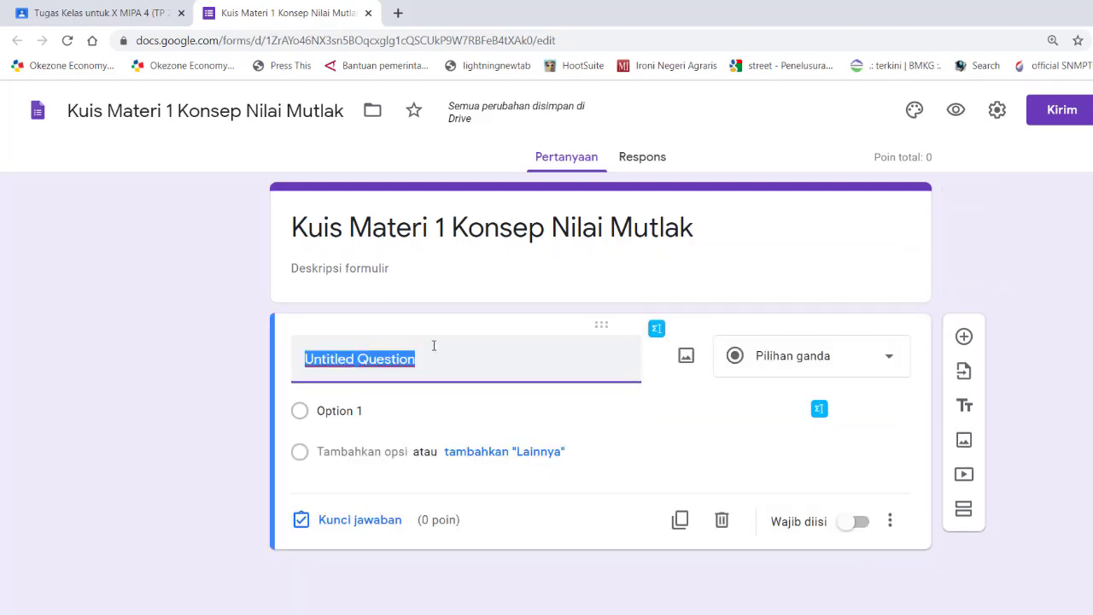
text(Nama)
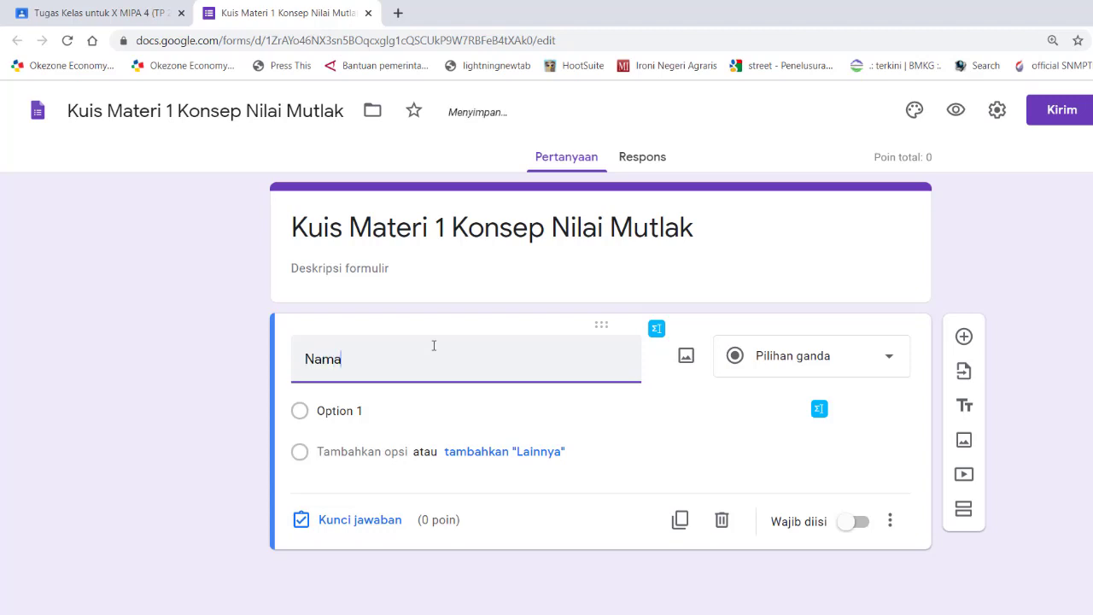
text( Lengkap)
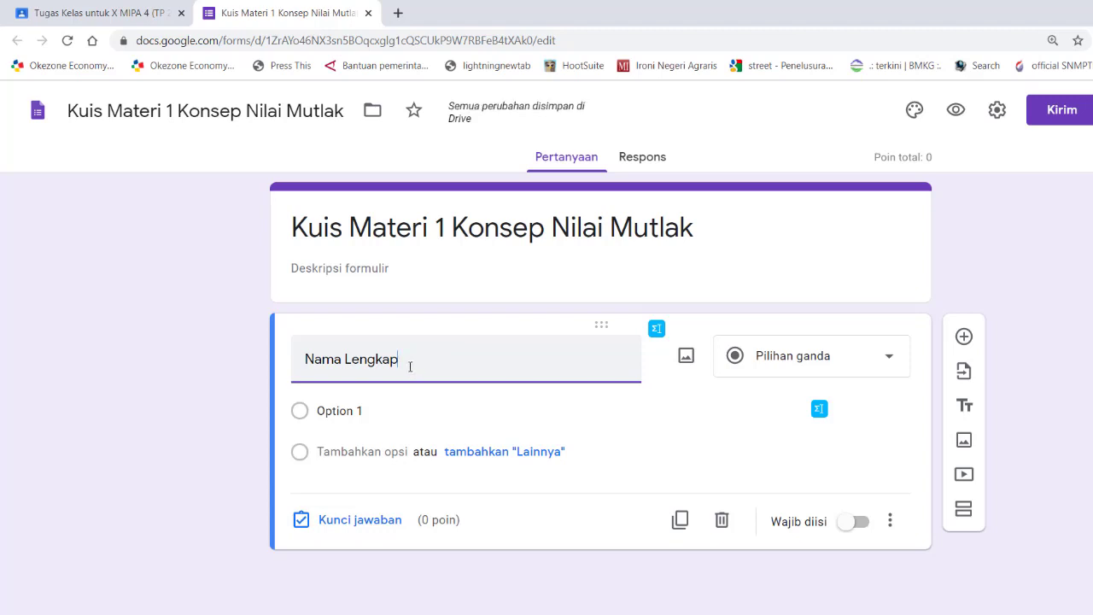
drag(410, 367, 295, 359)
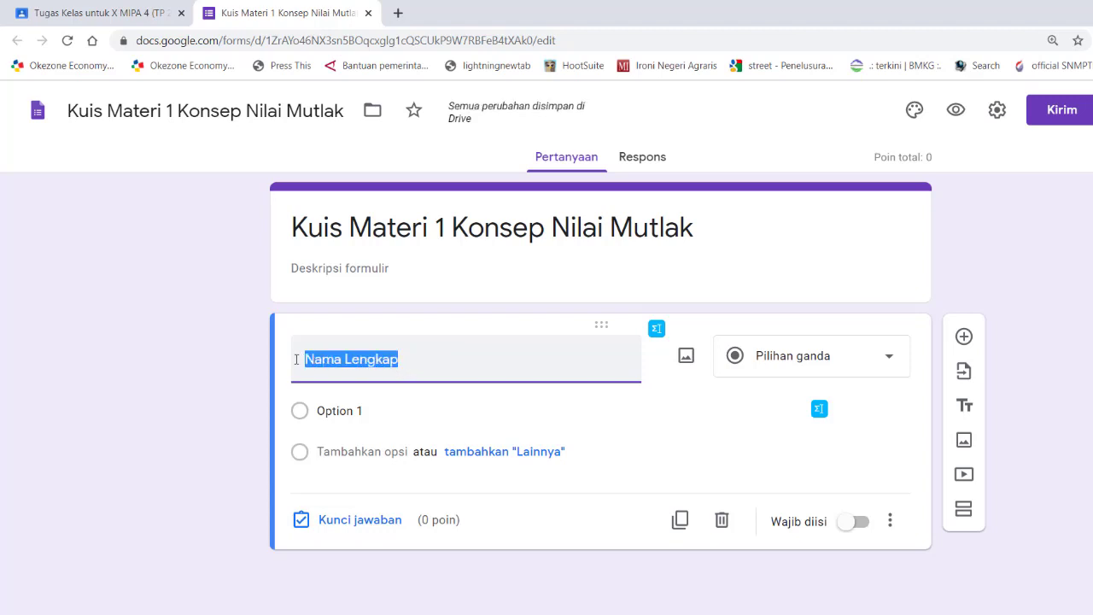
click(431, 371)
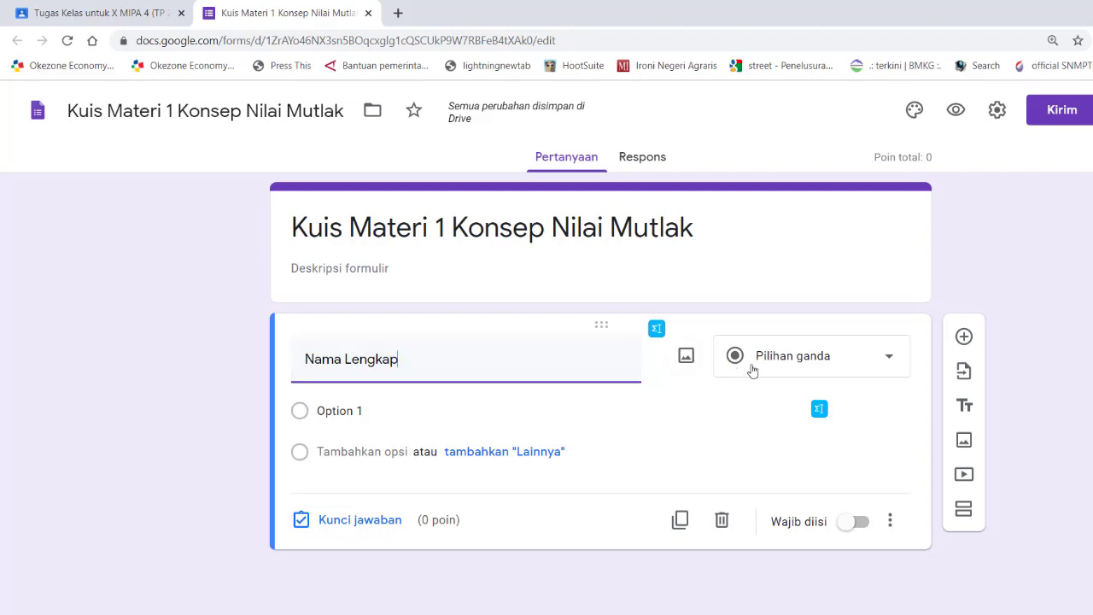
Step: Set the "Nama Lengkap" question to the short answer type (Jawaban singkat) and make it required
click(781, 364)
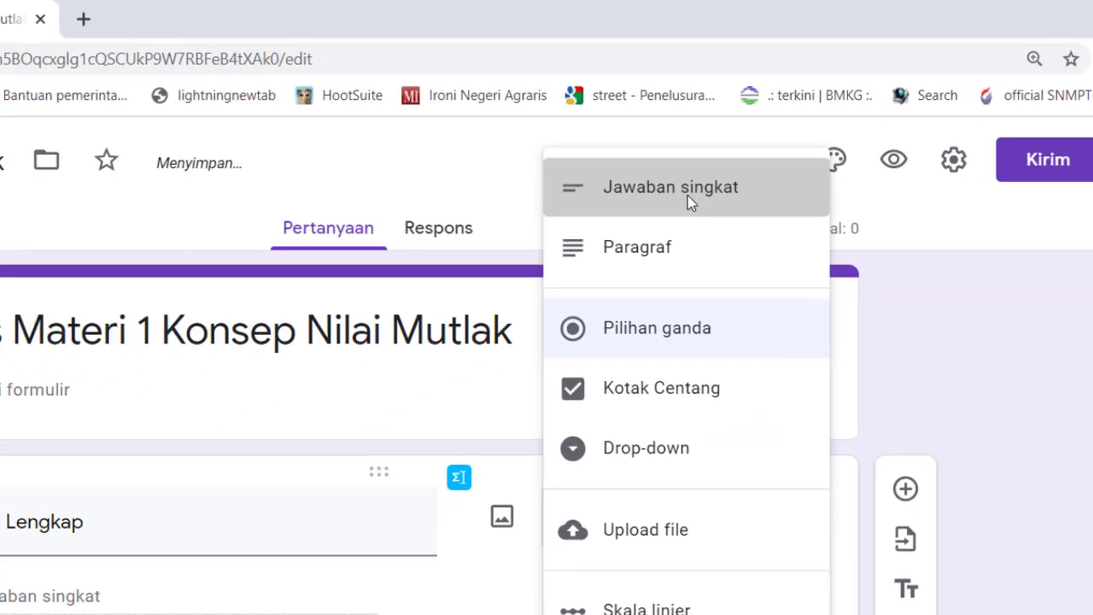
click(515, 286)
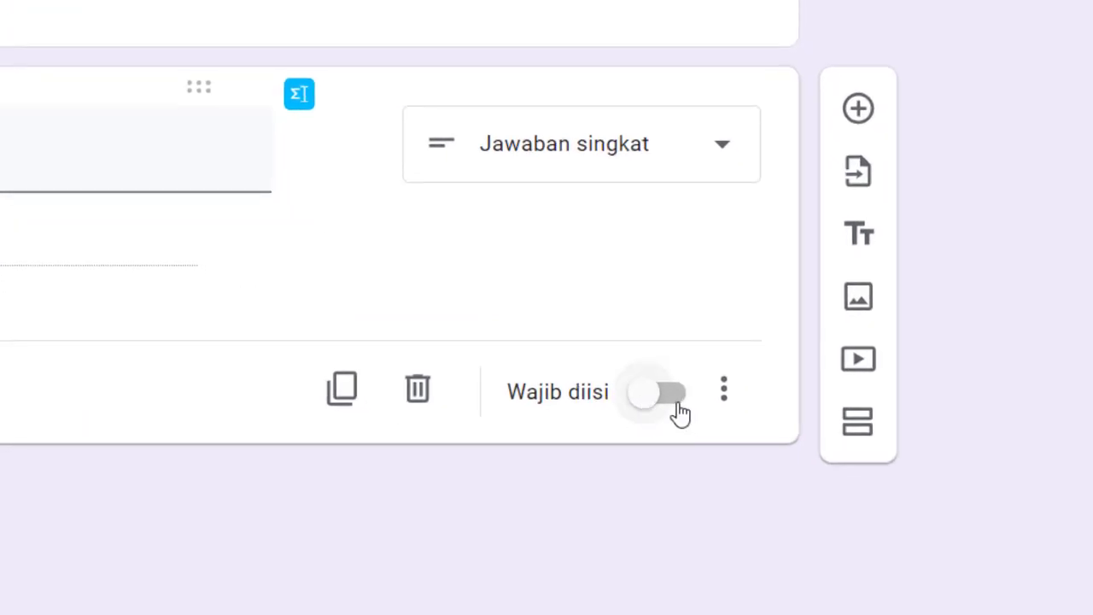
click(675, 408)
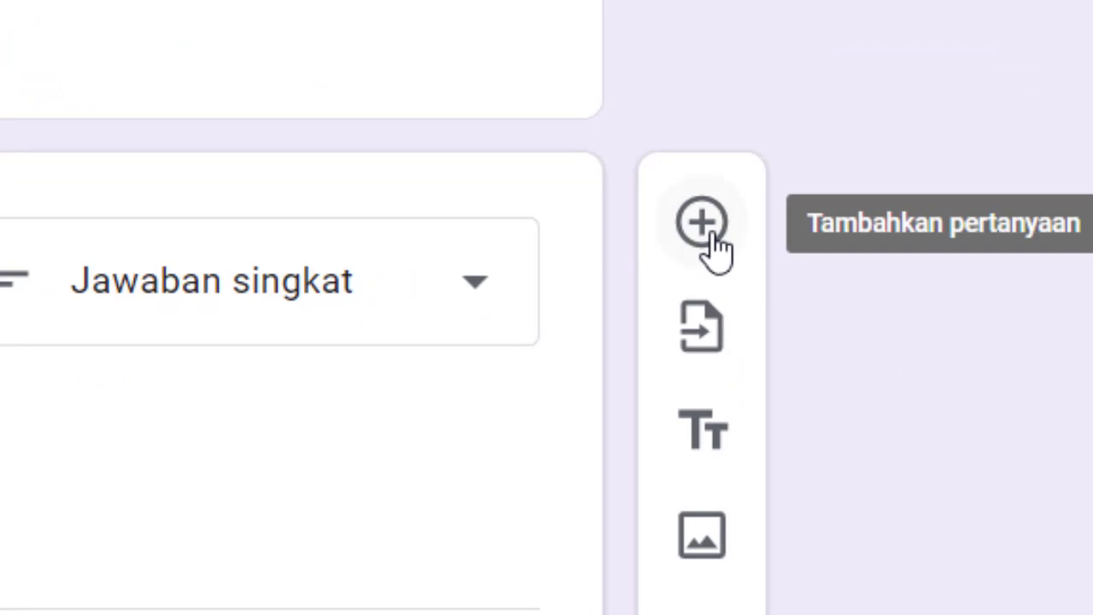
Step: Add a second question titled "Kelas" and set its type to Drop-down
click(706, 226)
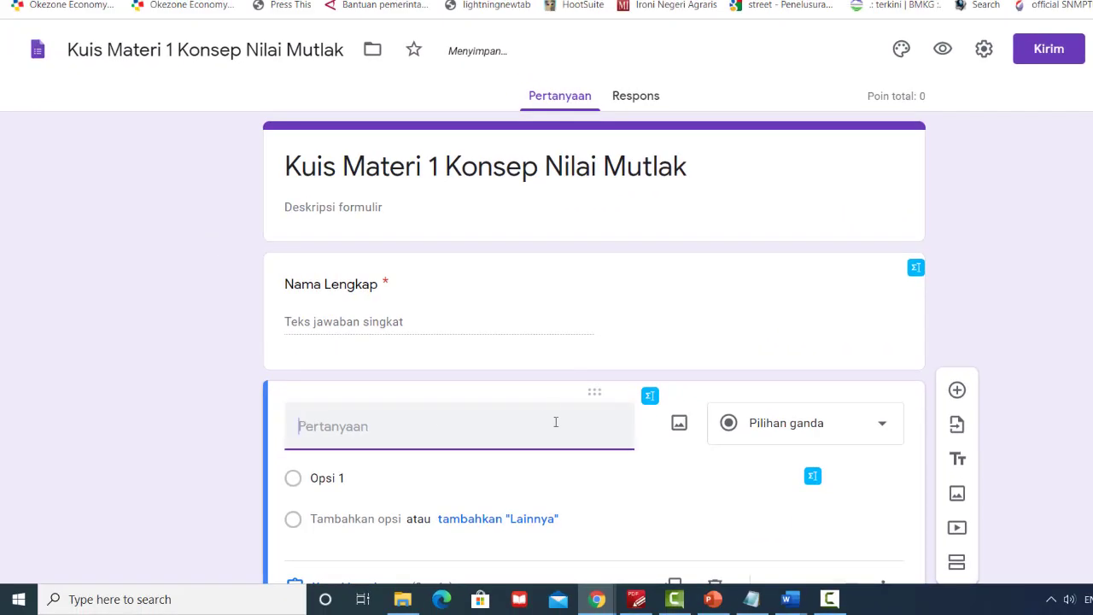
text(Kelas)
scroll(342, 415, down, 1)
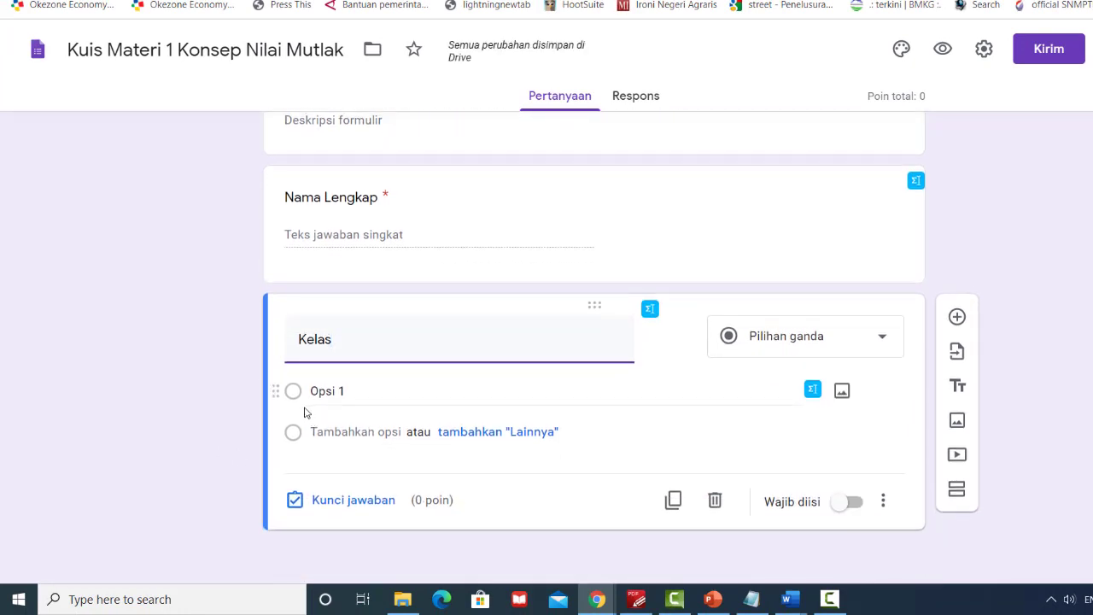
click(340, 392)
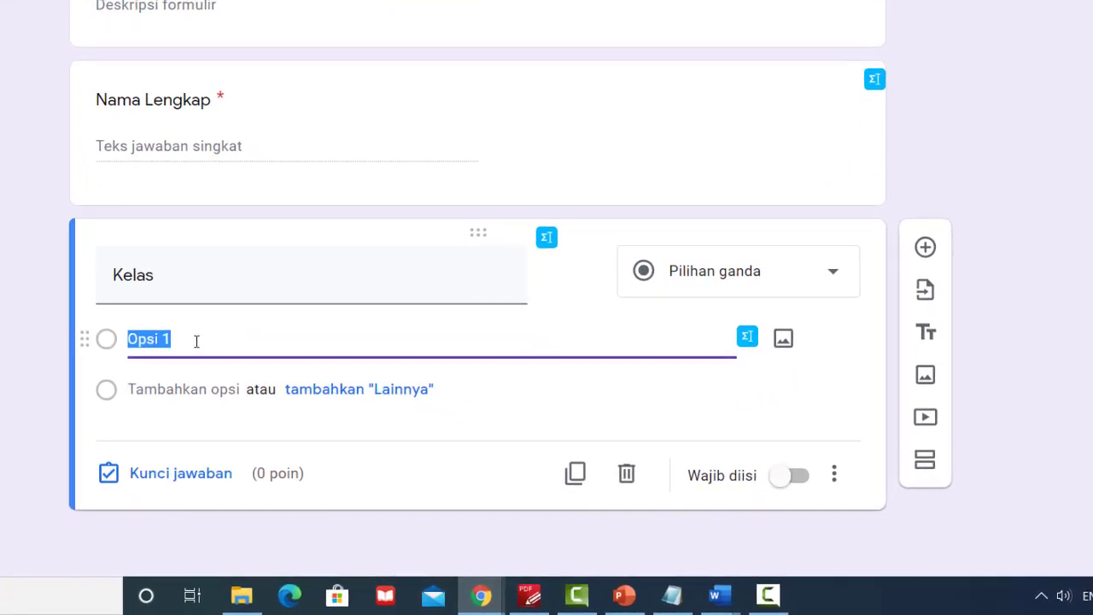
click(676, 270)
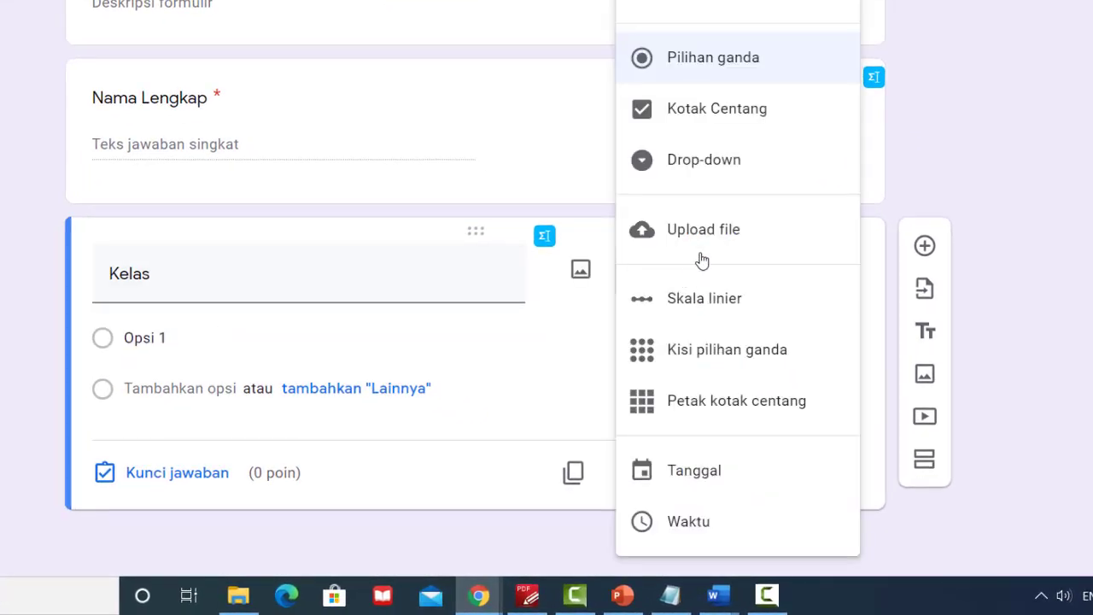
click(705, 167)
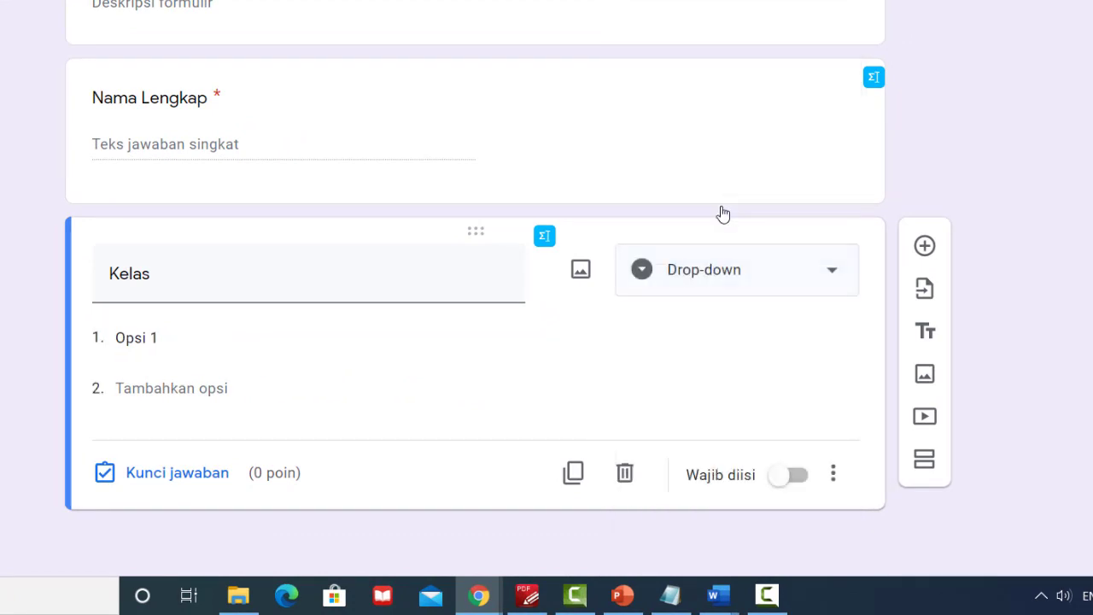
Step: Replace the first drop-down option of the "Kelas" question with "X MIPA 1"
click(225, 332)
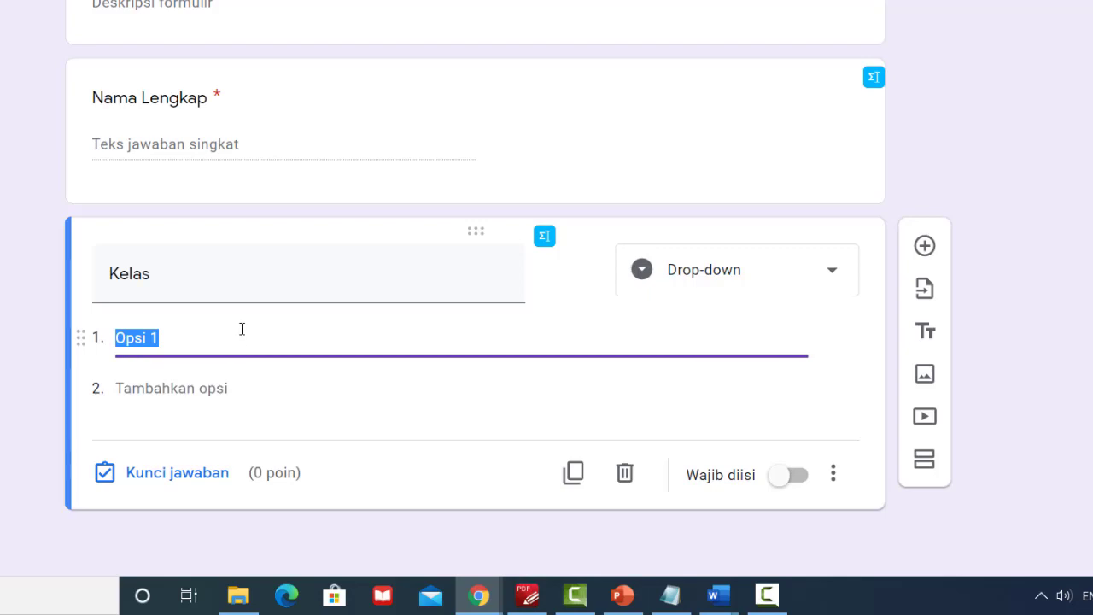
text(X)
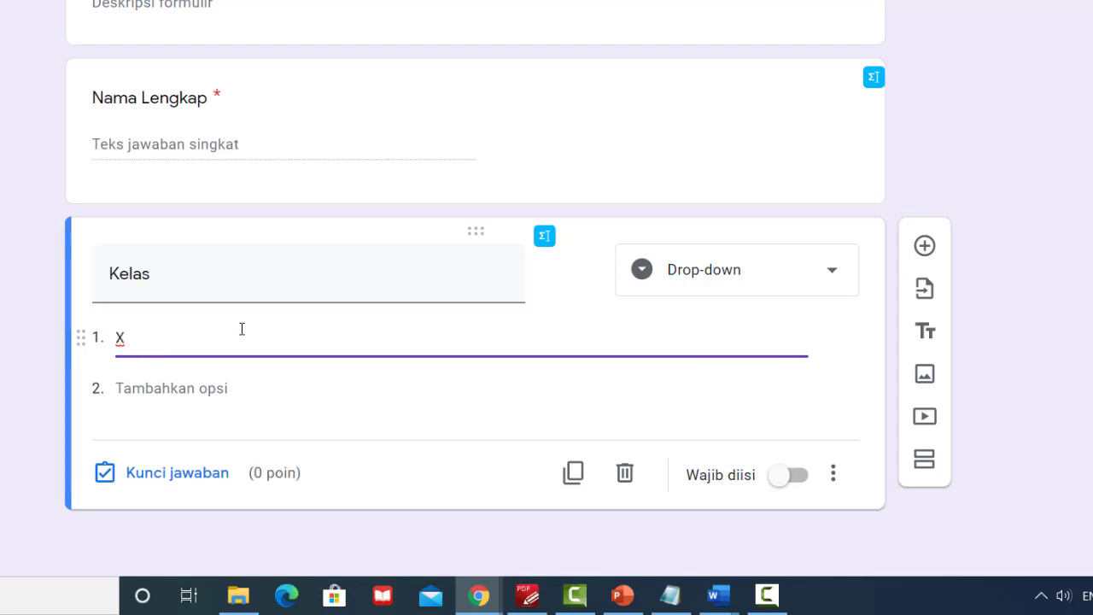
text( MIPA)
key(BackSpace)
key(BackSpace)
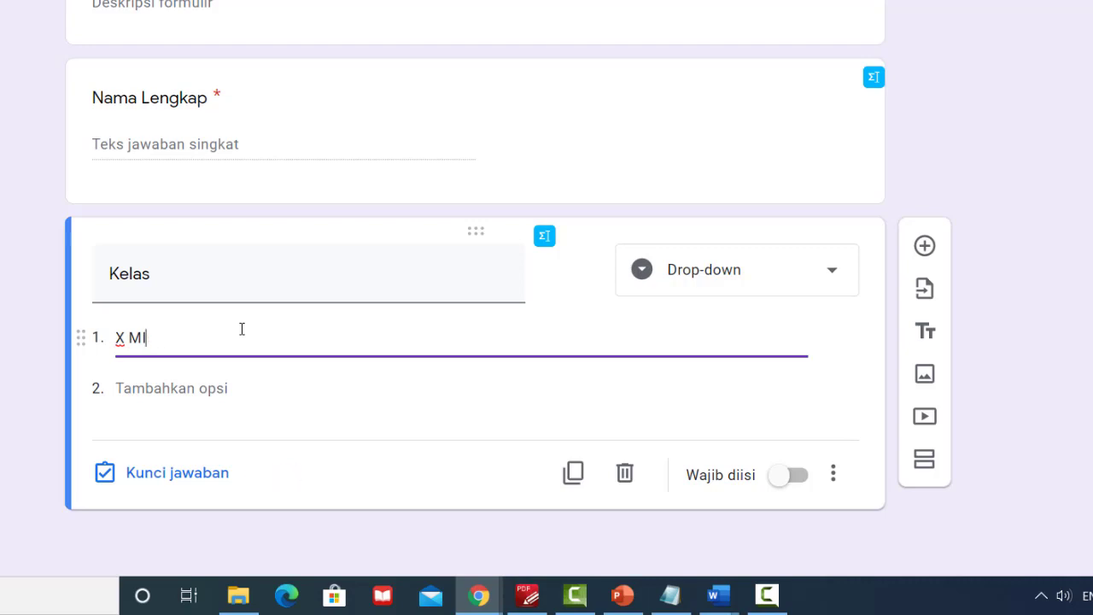
text(PA )
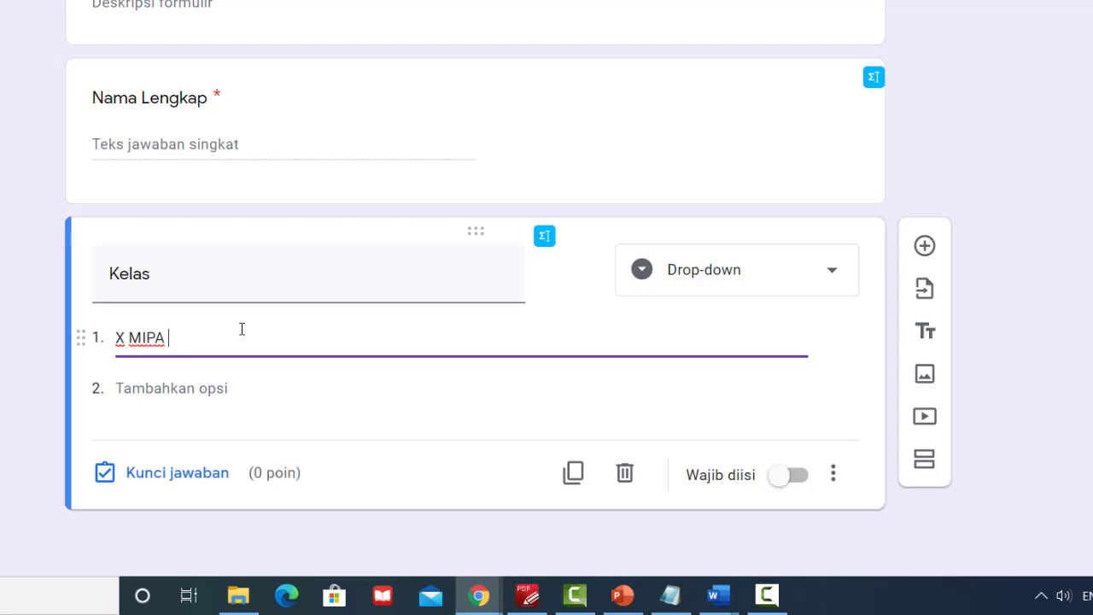
text(1)
Step: Add "X MIPA 4" and "X MIPA 5" as the second and third options of the "Kelas" question
click(208, 389)
text(X)
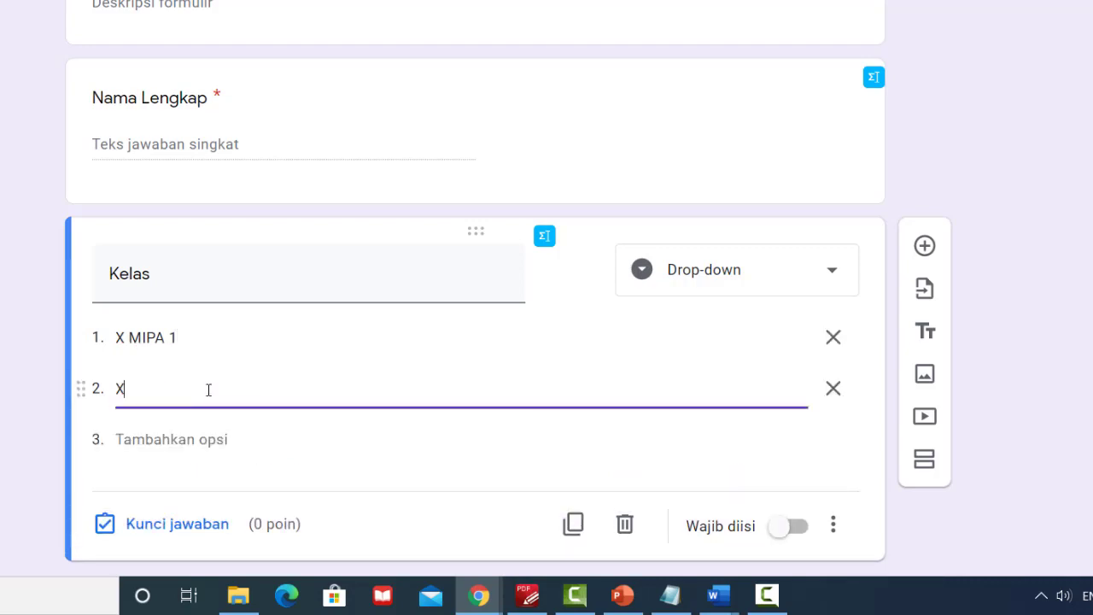
text( MIPA 4)
click(184, 440)
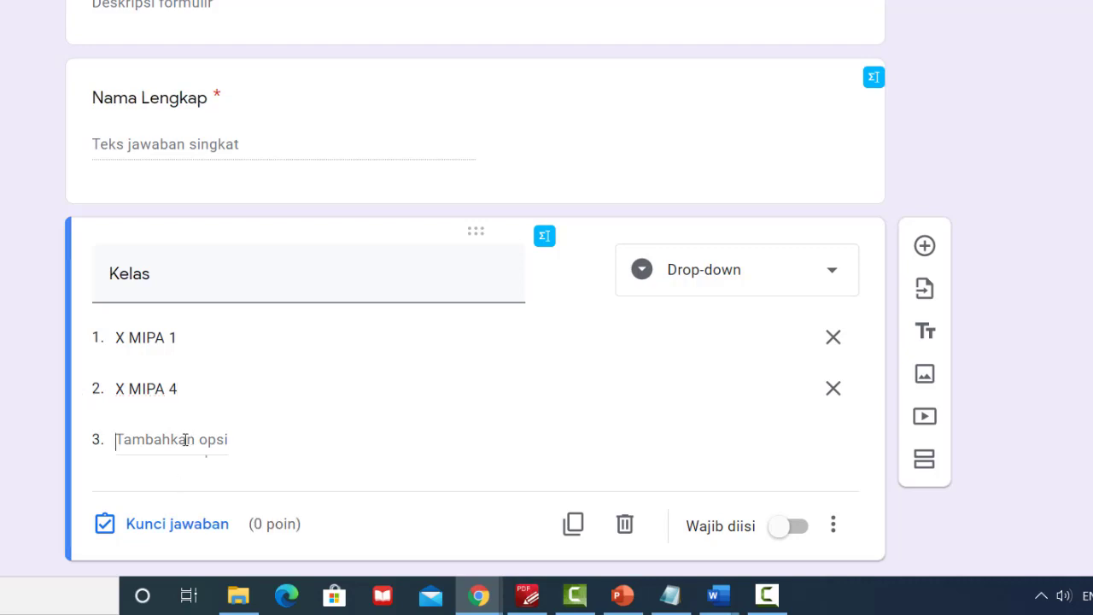
text(X IPA)
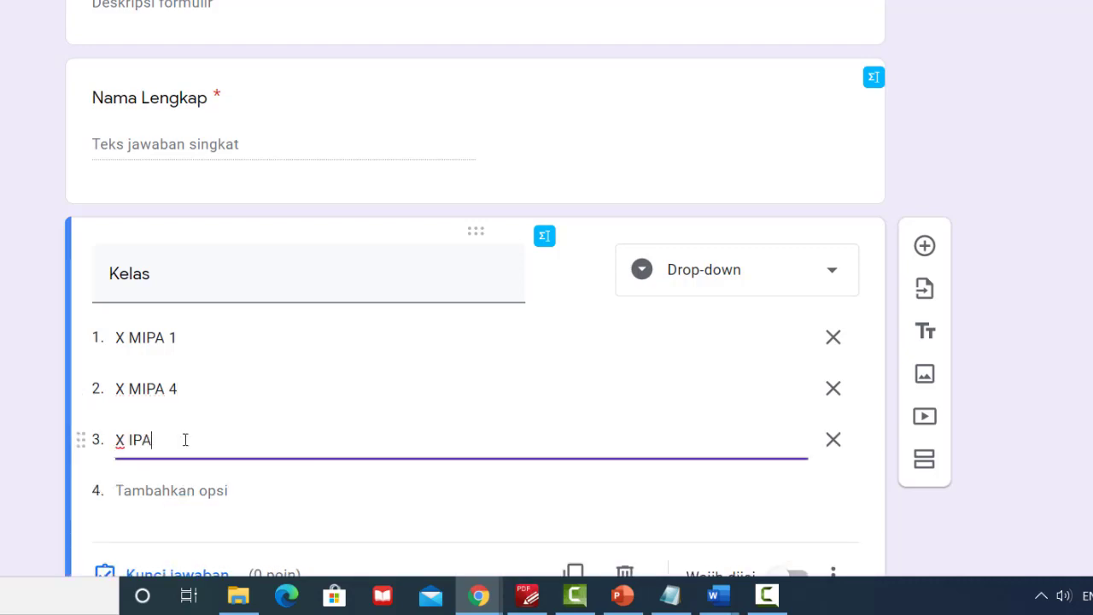
text(IPA )
text(3)
text(5)
Step: Make the "Kelas" question required (Wajib diisi)
double_click(150, 293)
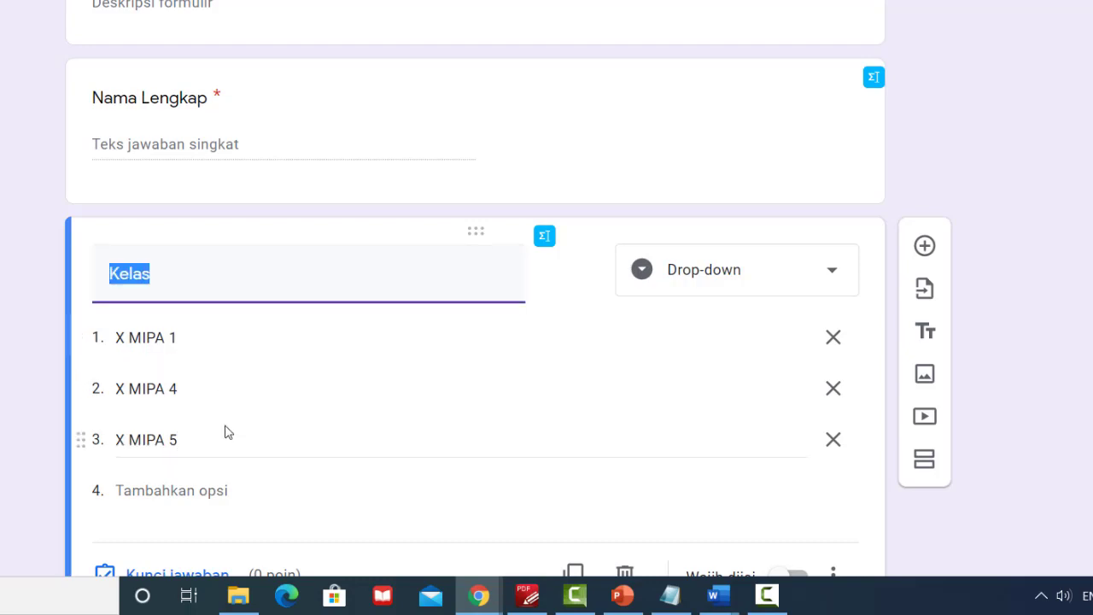
scroll(476, 374, down, 1)
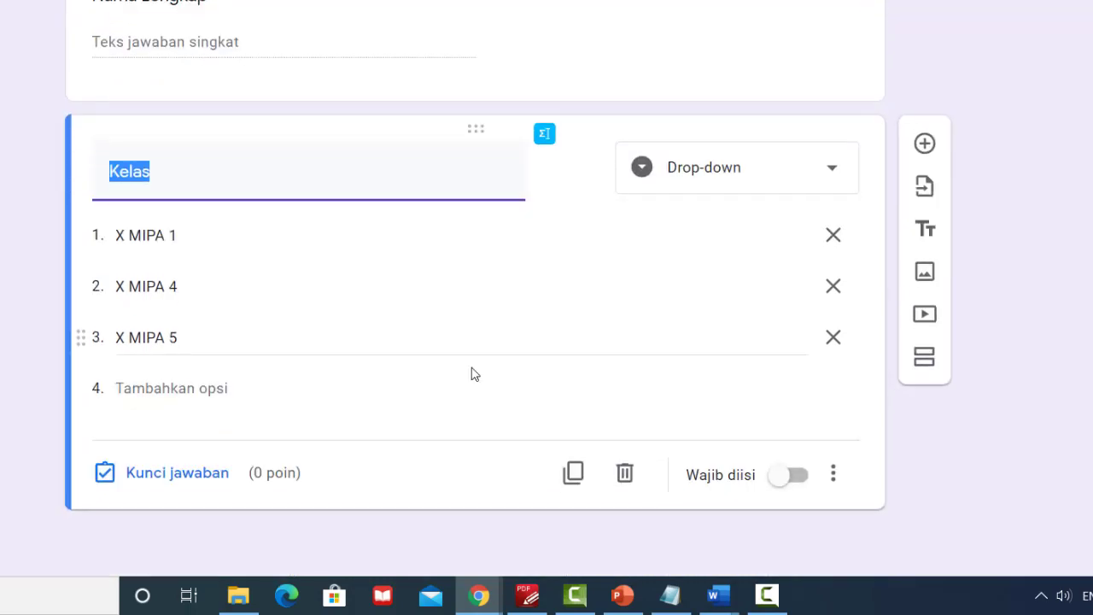
click(800, 483)
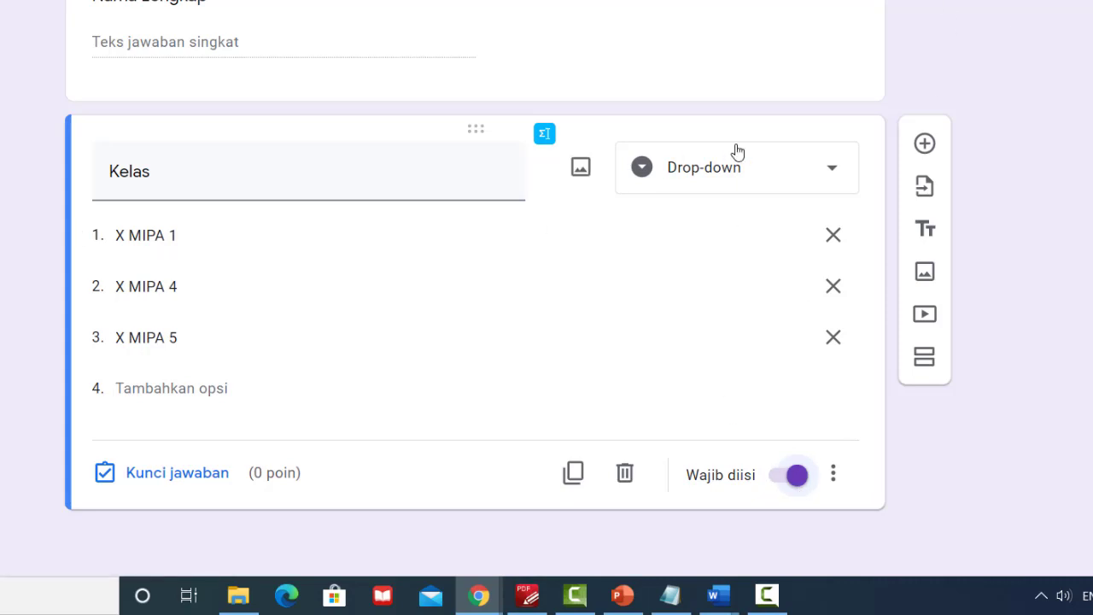
Step: Review the form's title together with the "Nama Lengkap" and "Kelas" identity questions
scroll(726, 152, up, 3)
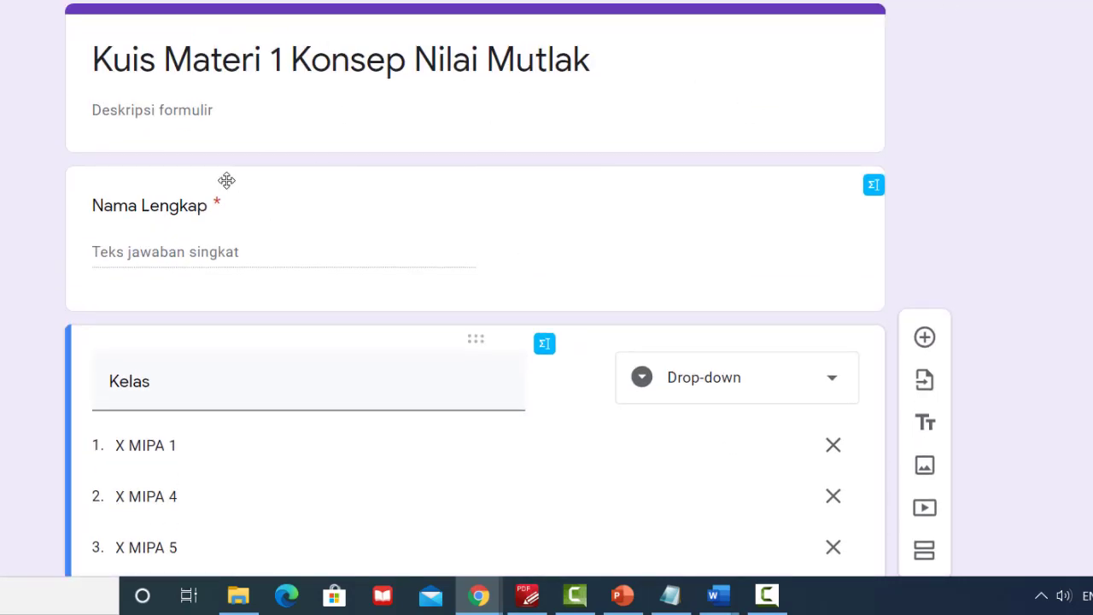
scroll(670, 248, down, 2)
scroll(670, 247, down, 1)
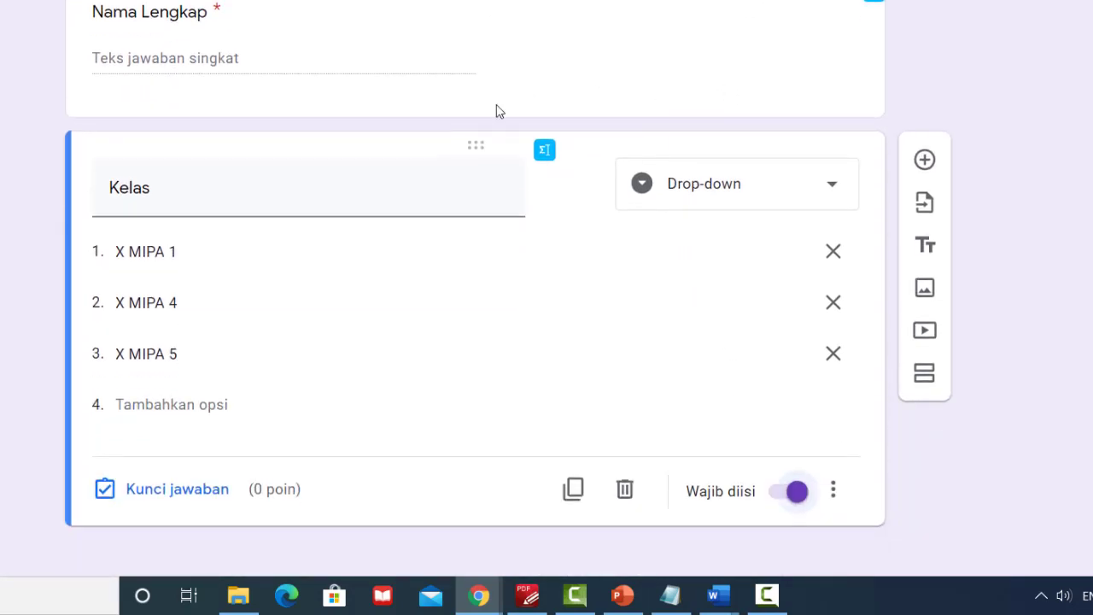
scroll(237, 162, up, 2)
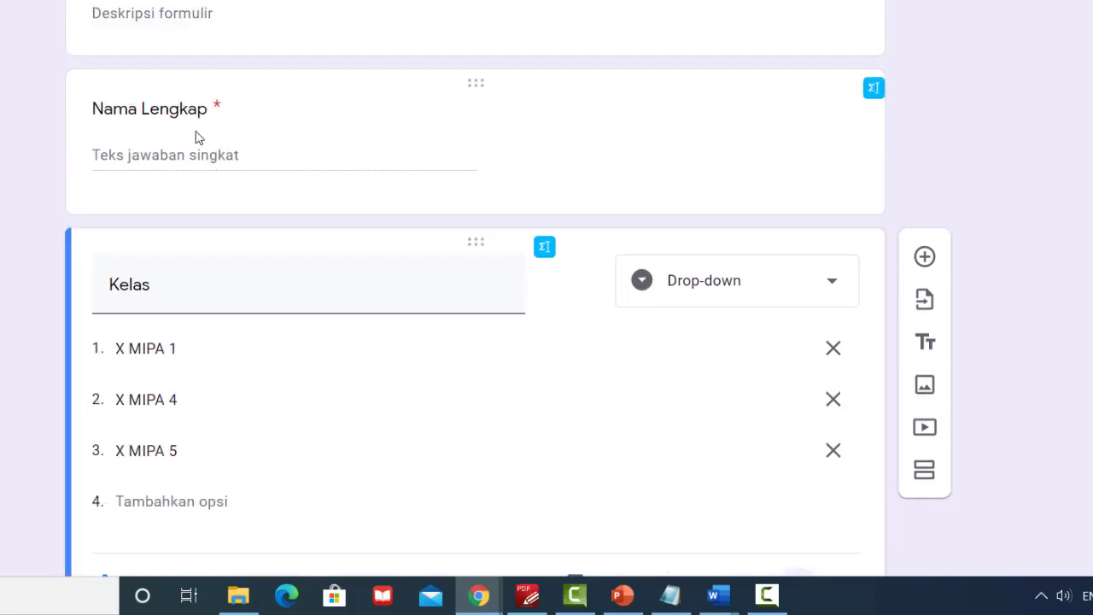
scroll(227, 281, down, 2)
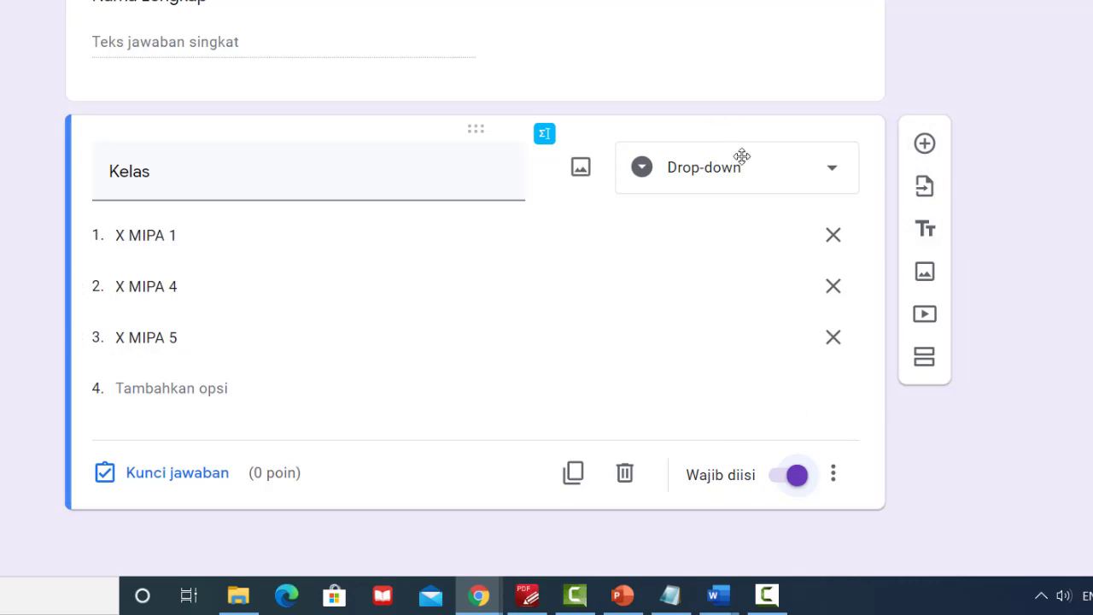
scroll(672, 224, up, 3)
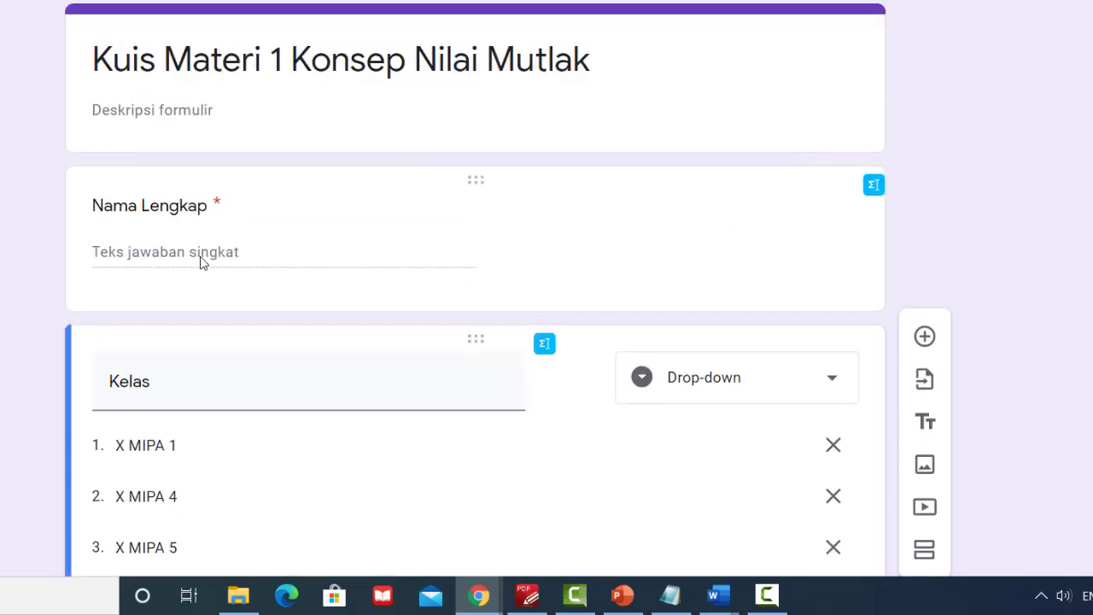
scroll(214, 265, down, 3)
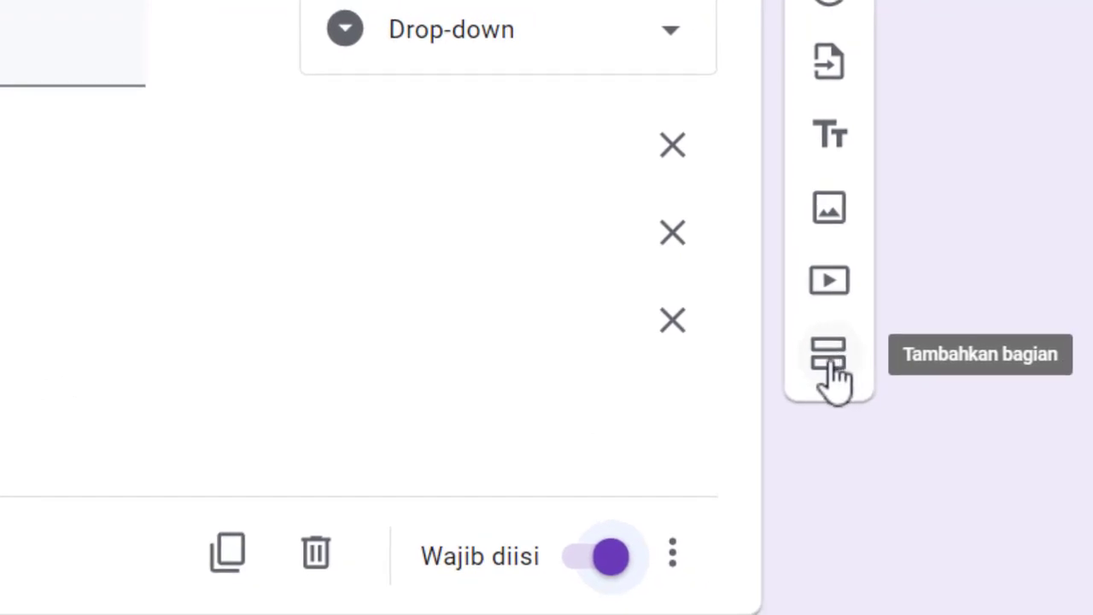
Step: Add a second section titled "Soal" after the identity questions and insert a new blank question in it
click(828, 355)
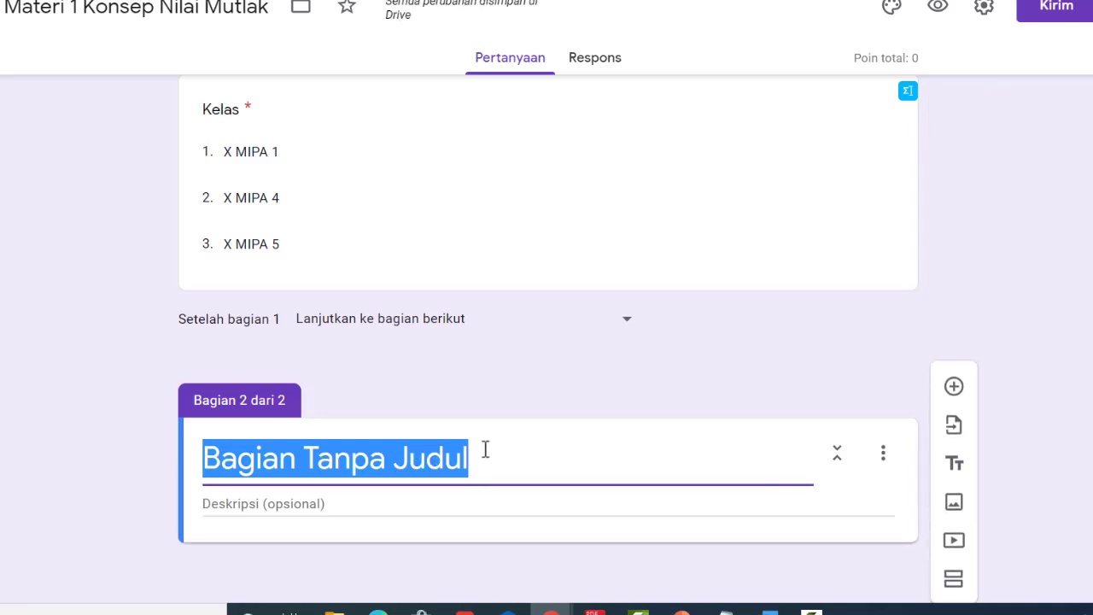
text(Soal)
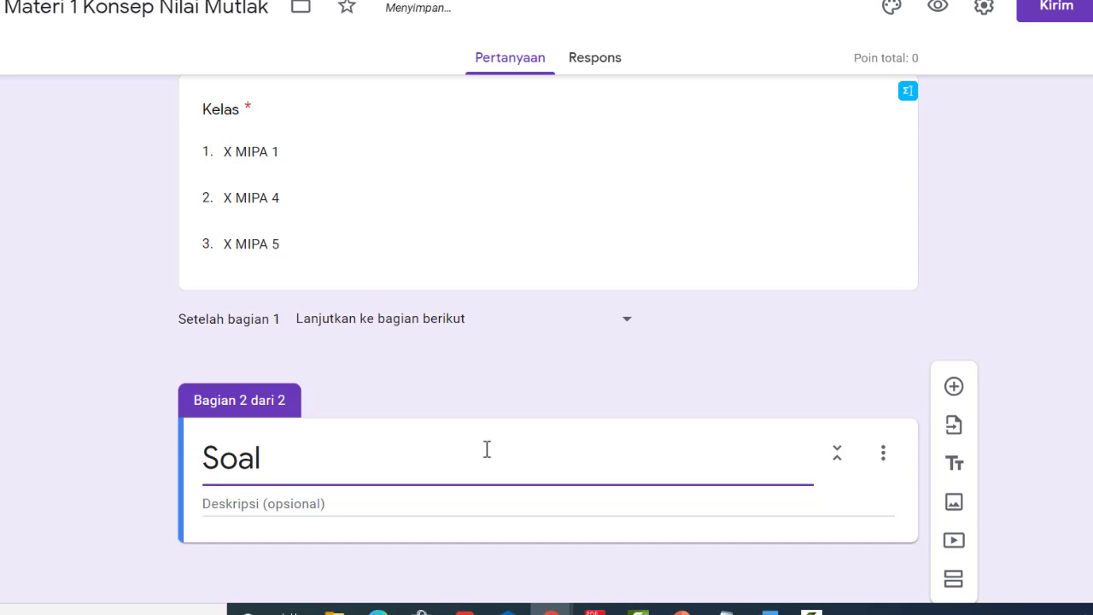
click(954, 388)
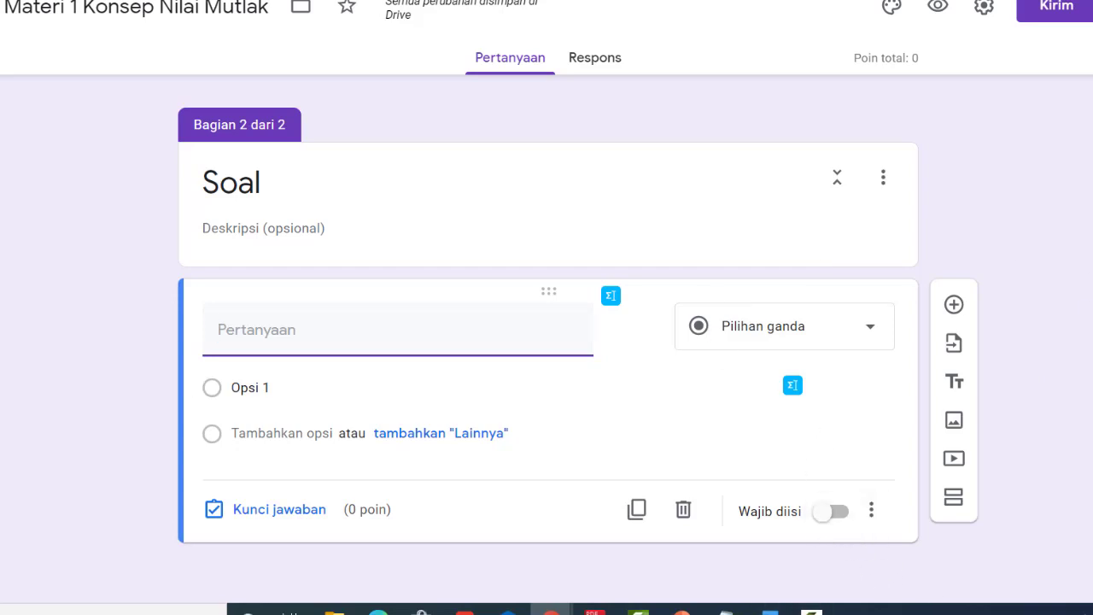
Step: Bring up the PDF of absolute-value problems, then switch to the text notes and add the line "5 soal pilihan ganda:" below the video link
click(594, 611)
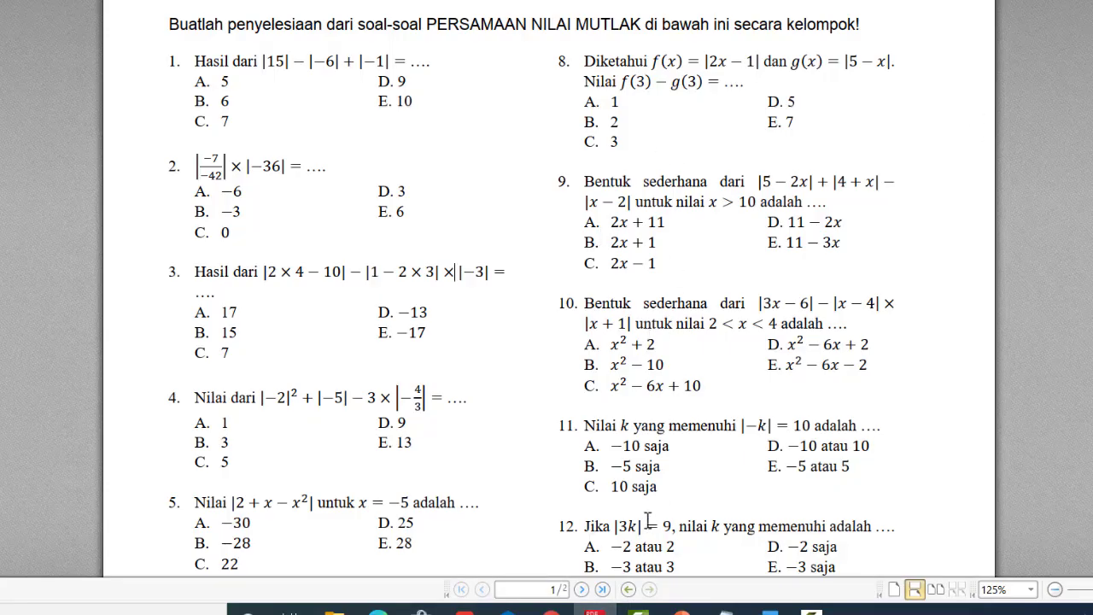
click(726, 612)
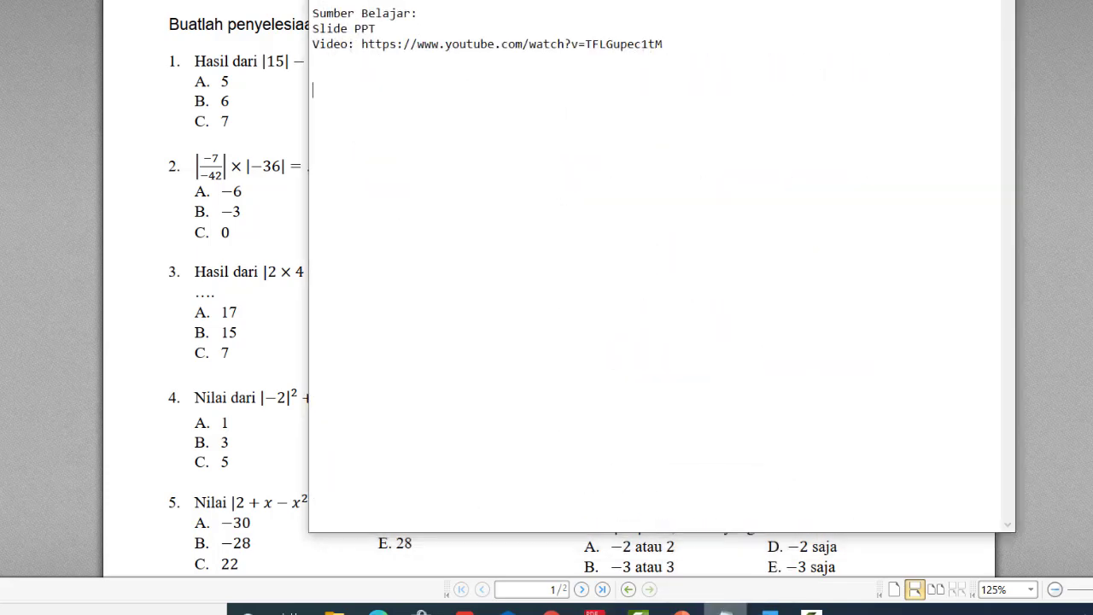
click(383, 114)
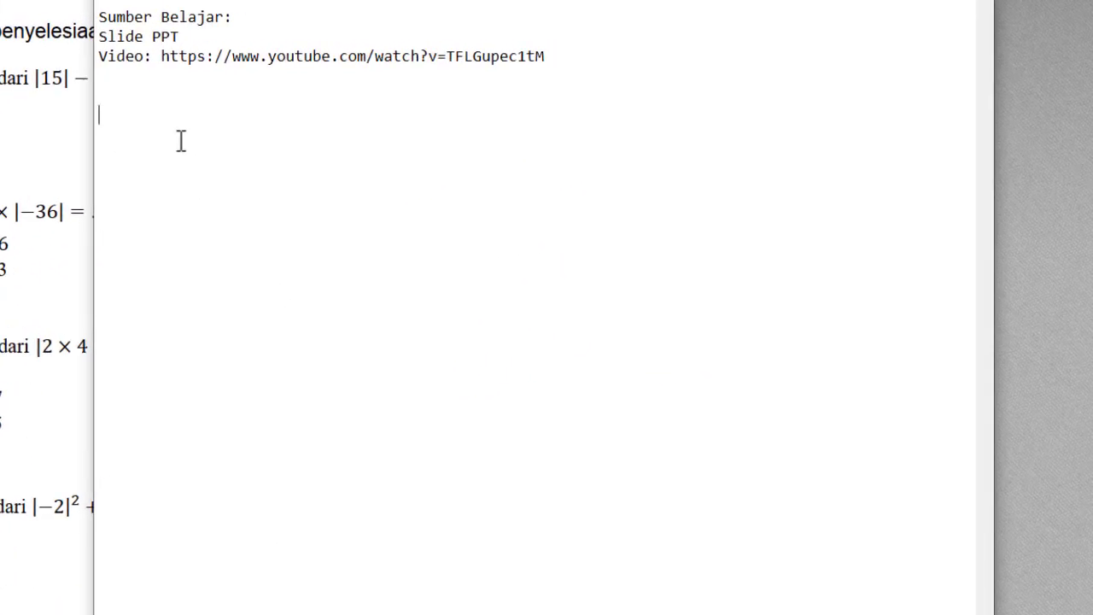
text(5 soal )
text(ilihan)
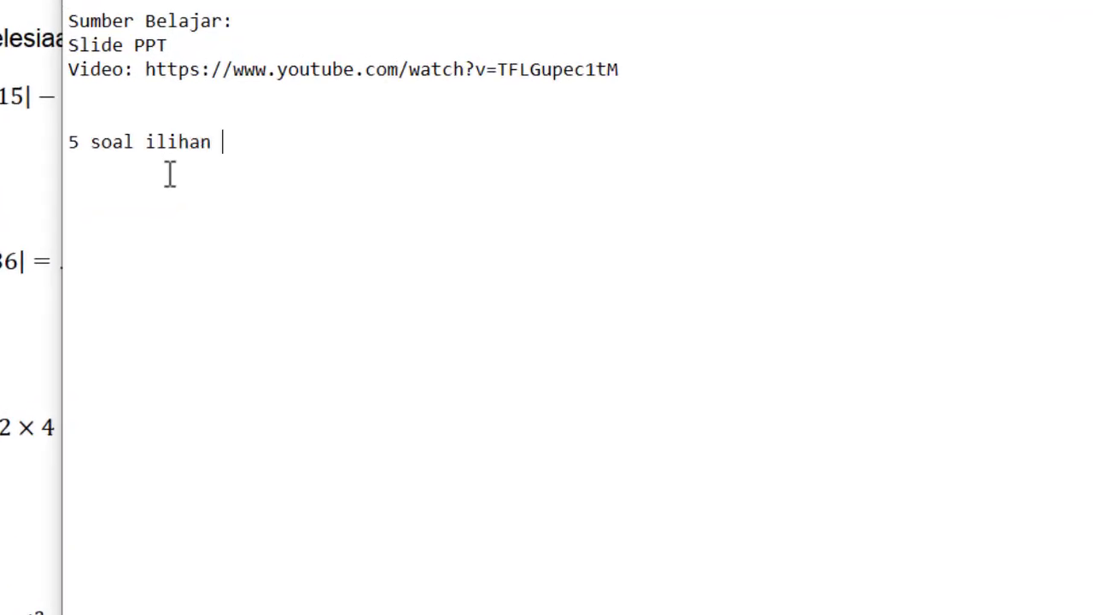
text( ganda)
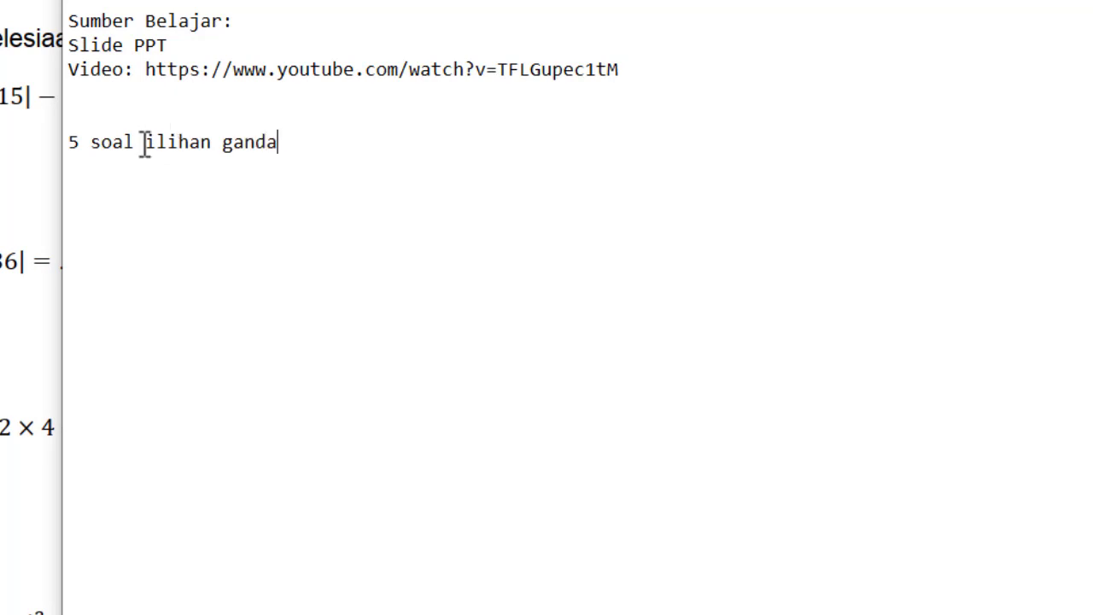
click(146, 141)
text(p)
key(End)
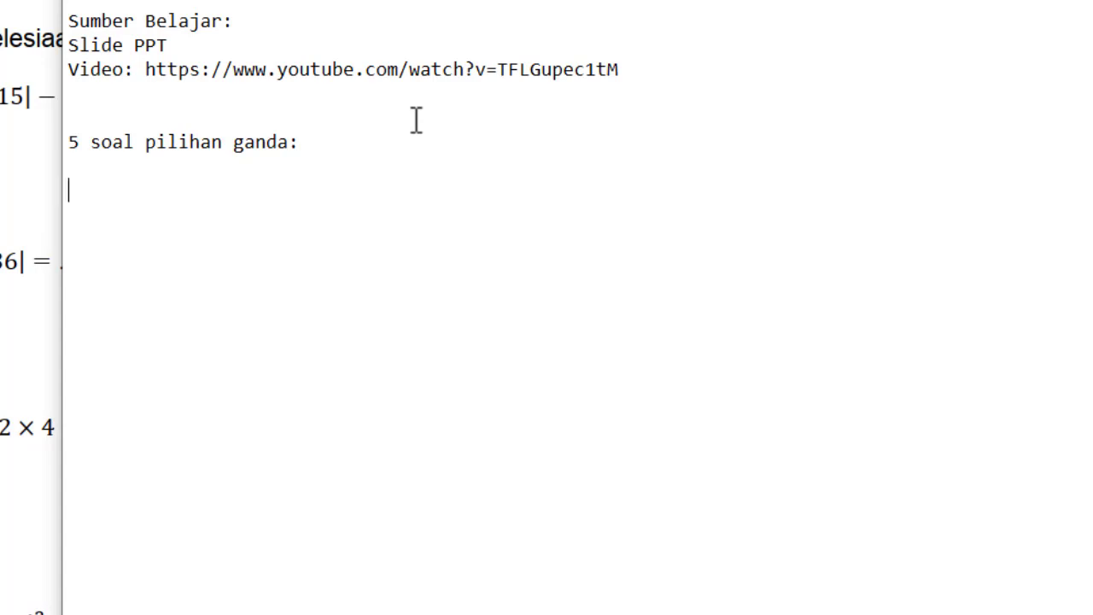
Step: Add the note lines "3 soal saya croping/Sniping" and "2 soal saya Copy dan Paste dari file" under the multiple-choice heading
text(3 soal)
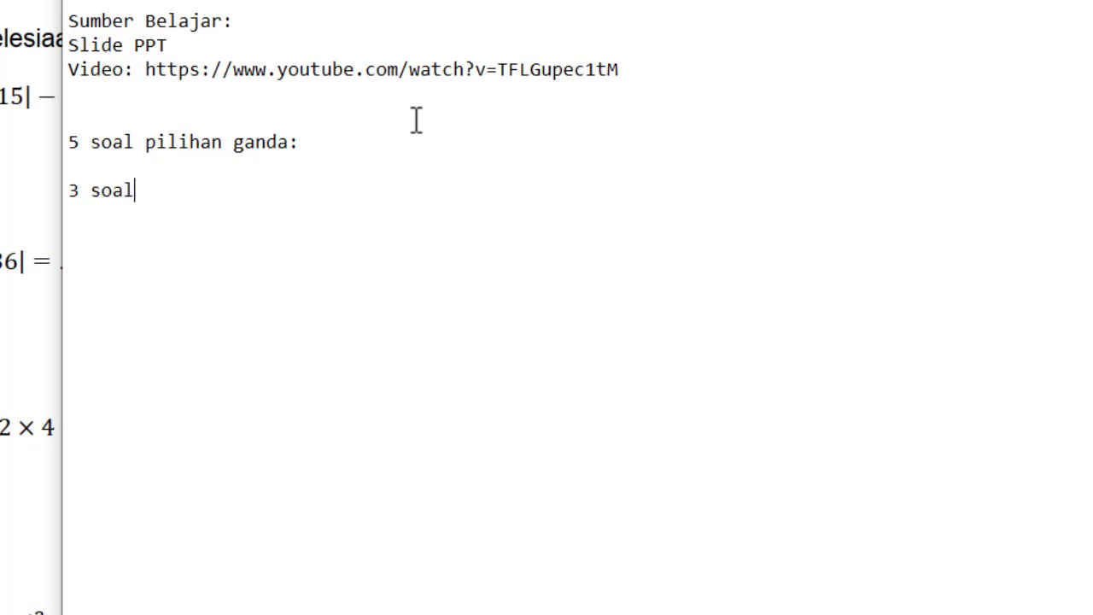
text( saya croping)
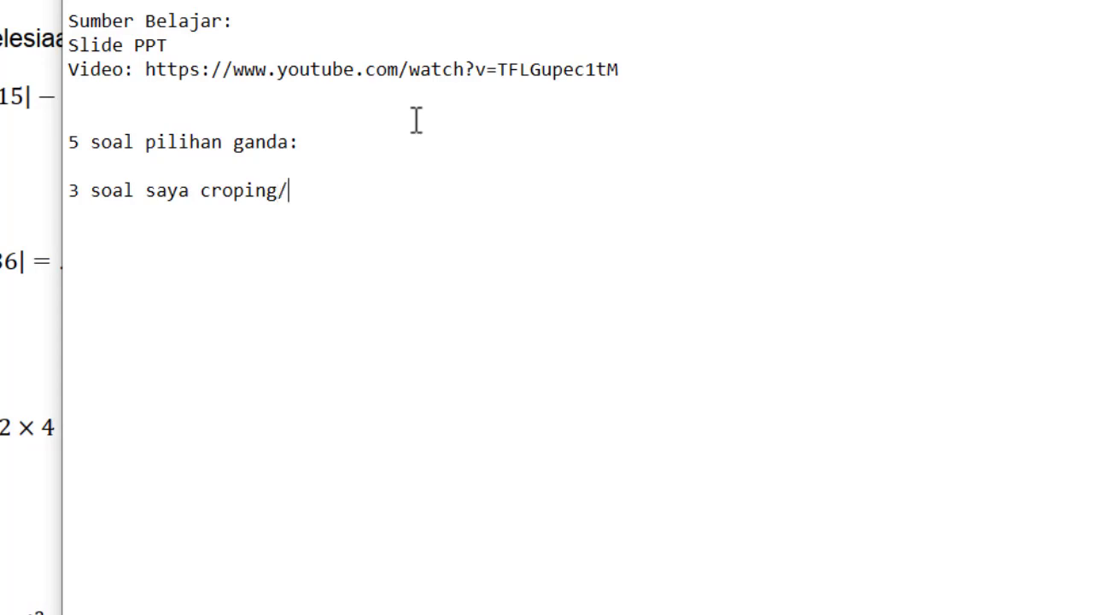
text(/Sniping )
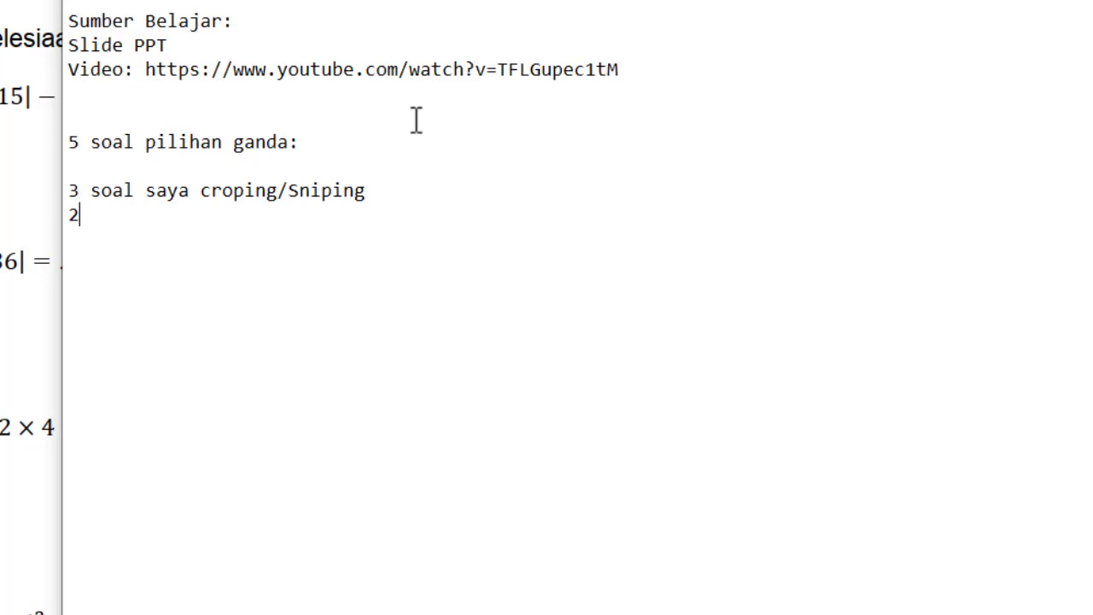
text(2 soal saya)
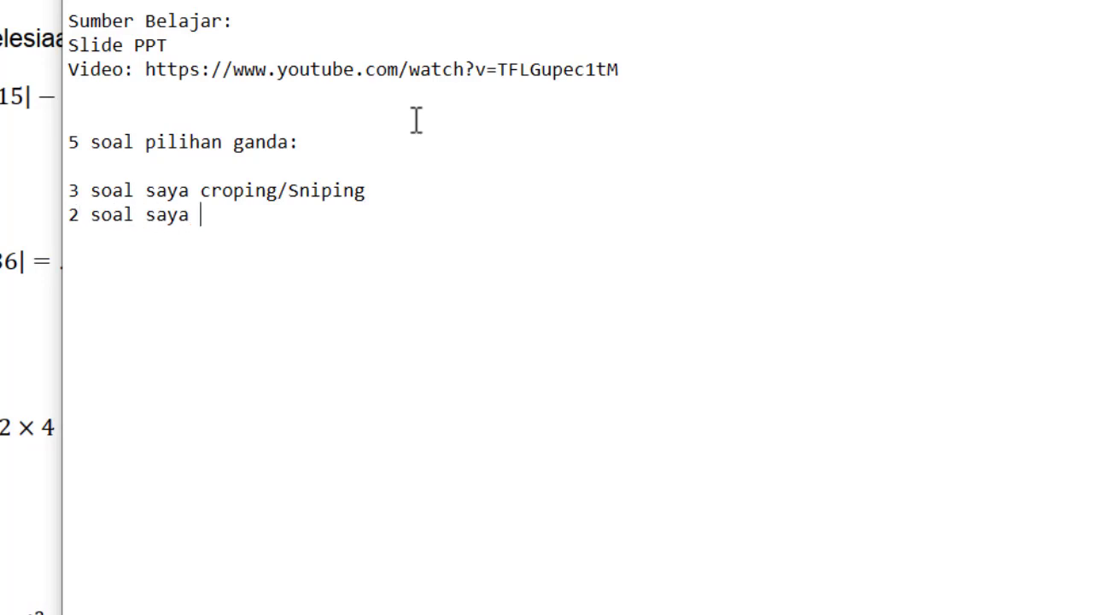
text( Copy dan Paste)
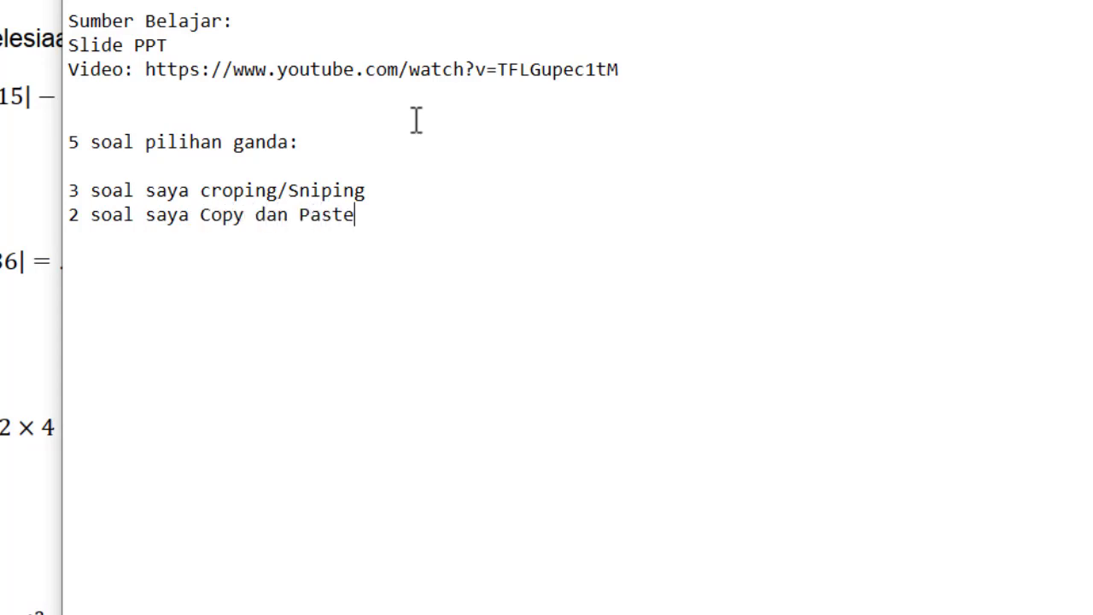
text( dari file)
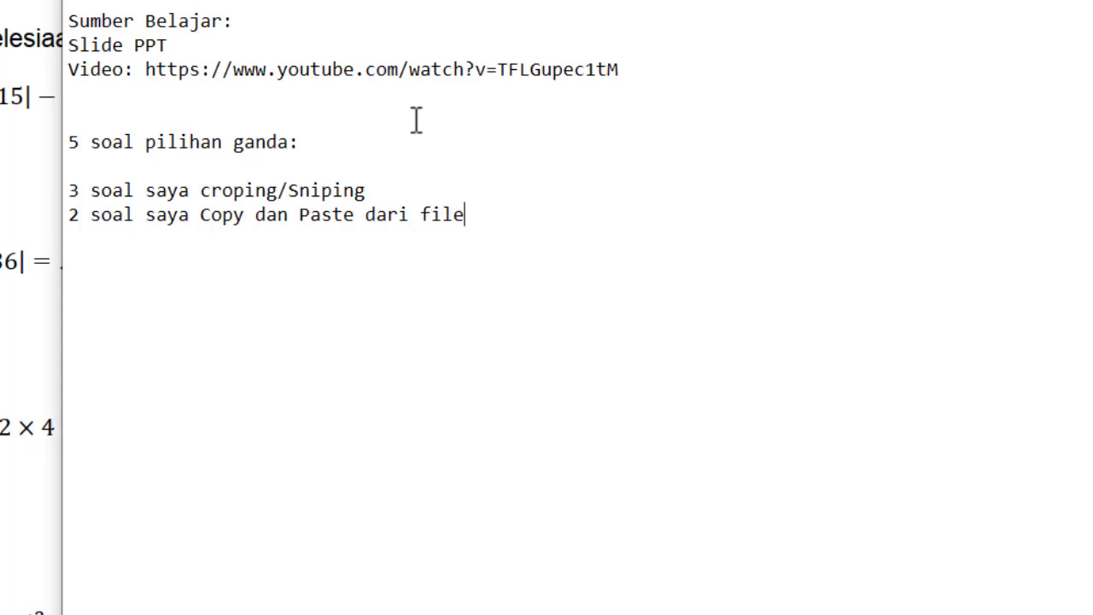
drag(68, 191, 395, 198)
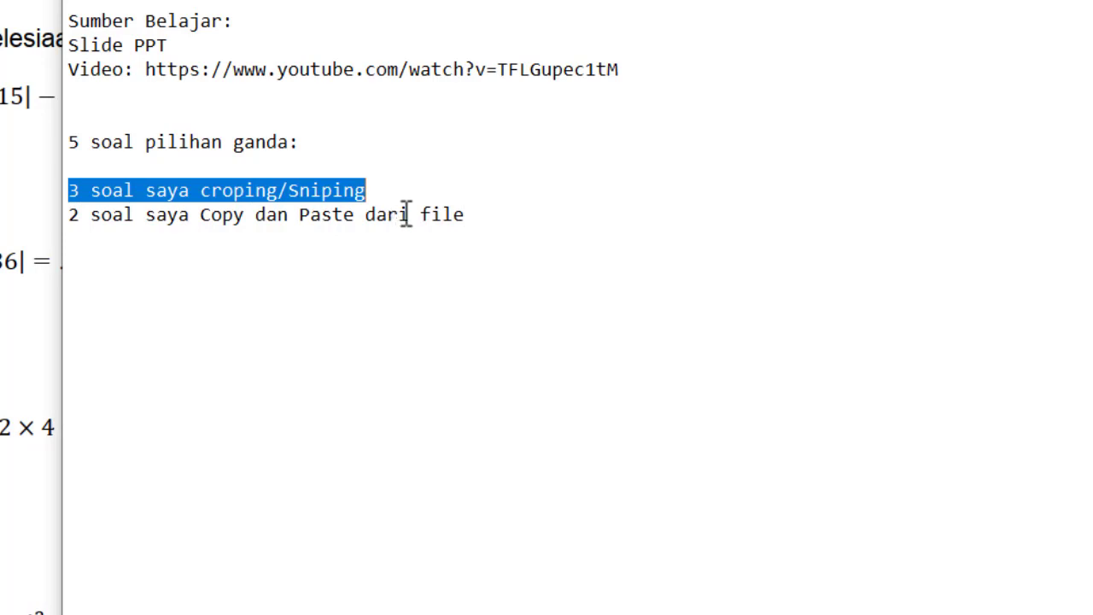
click(127, 220)
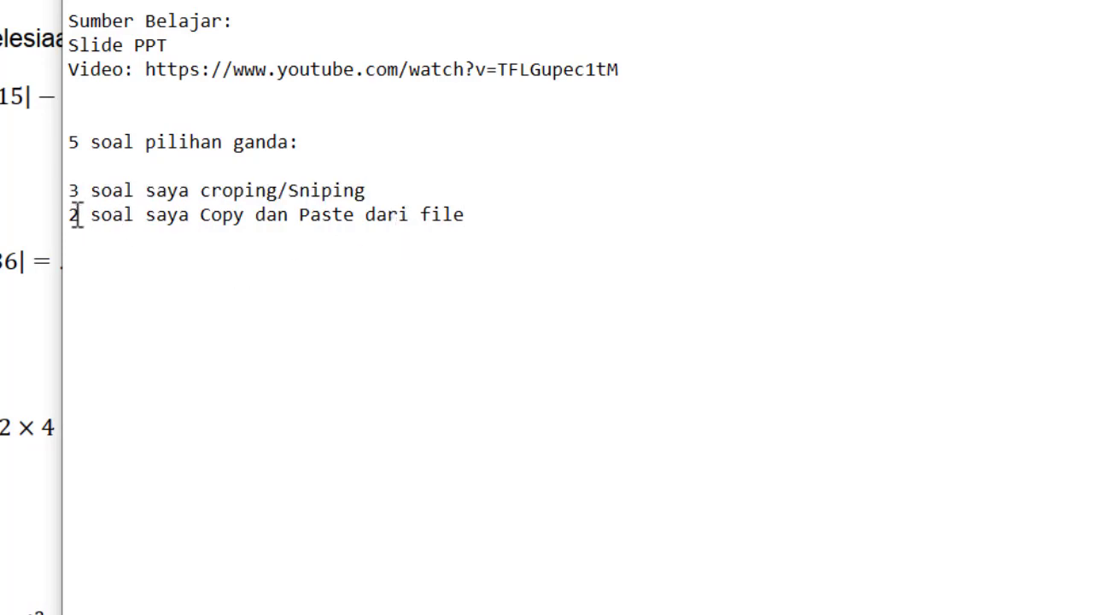
drag(70, 216, 483, 215)
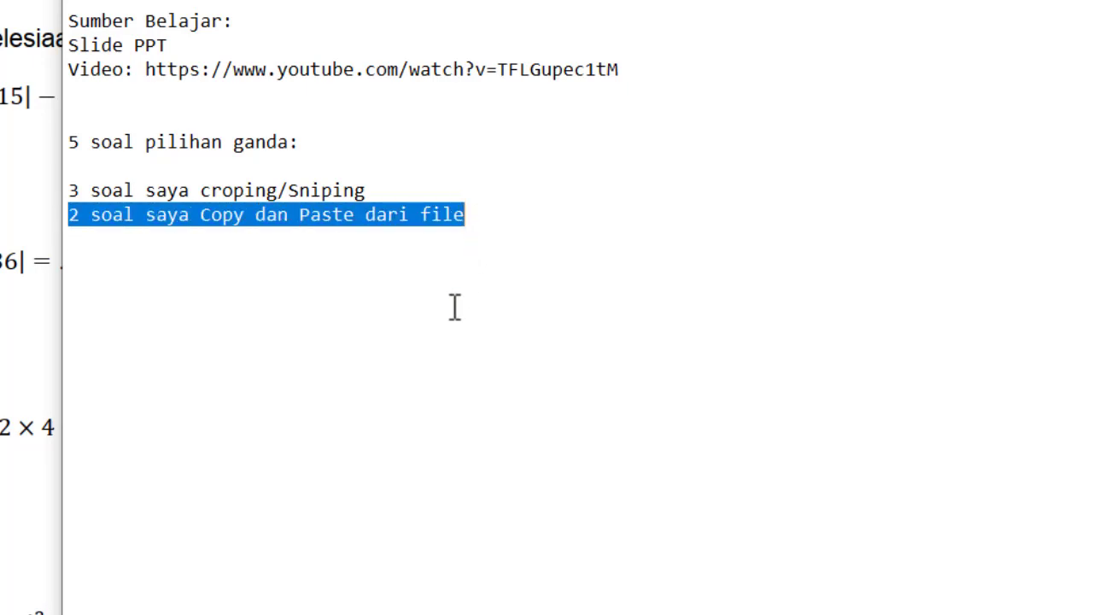
click(399, 304)
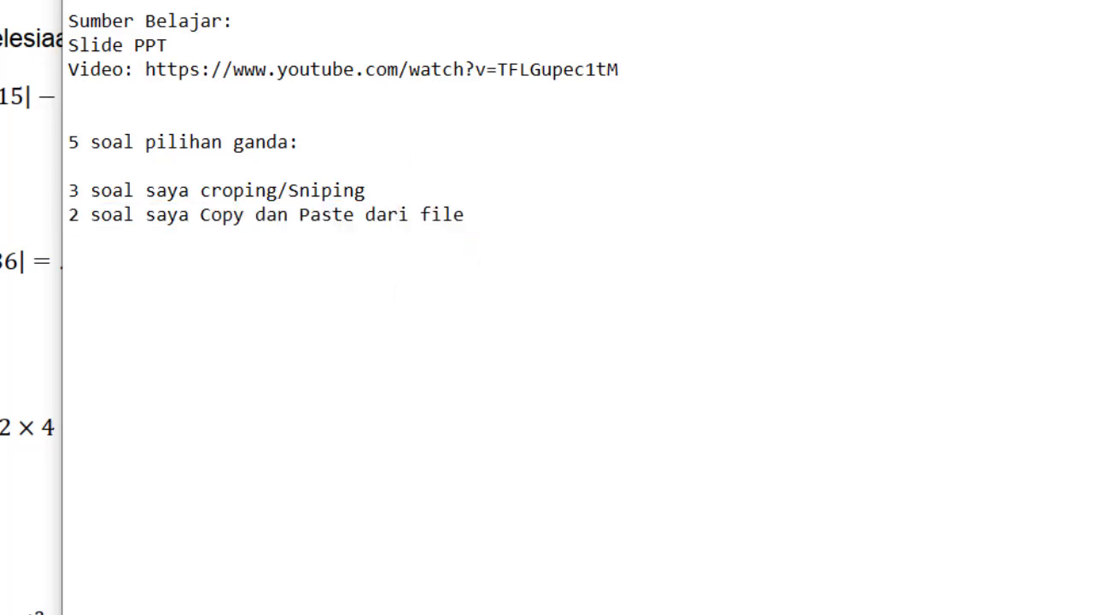
Step: Switch to the PDF of absolute-value problems and launch the Snipping Tool, placing its window clear of question 1
key(alt+Tab)
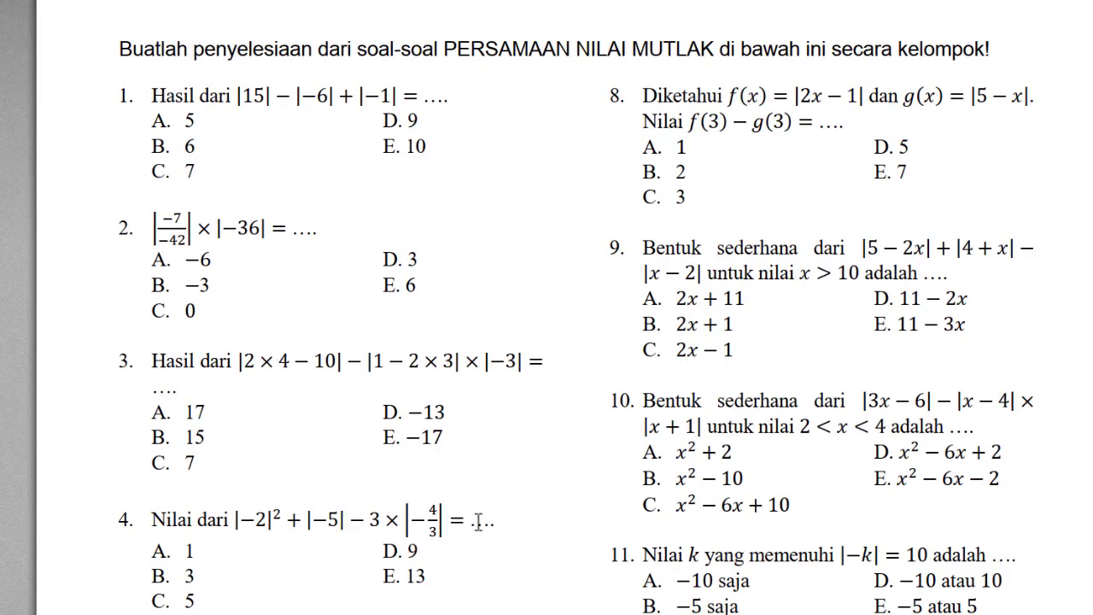
click(117, 581)
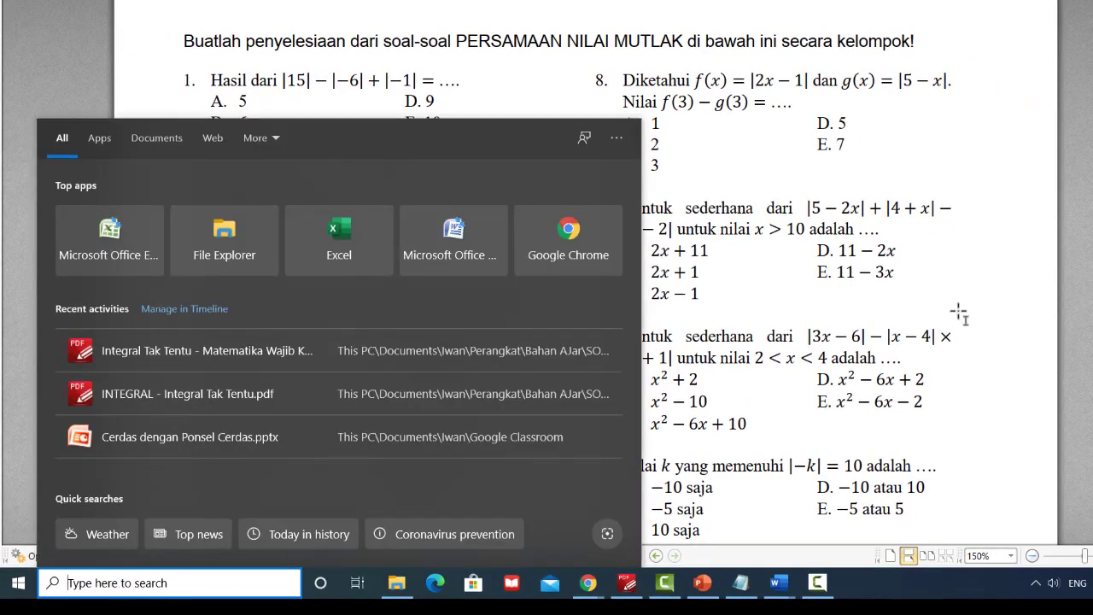
text(Snip)
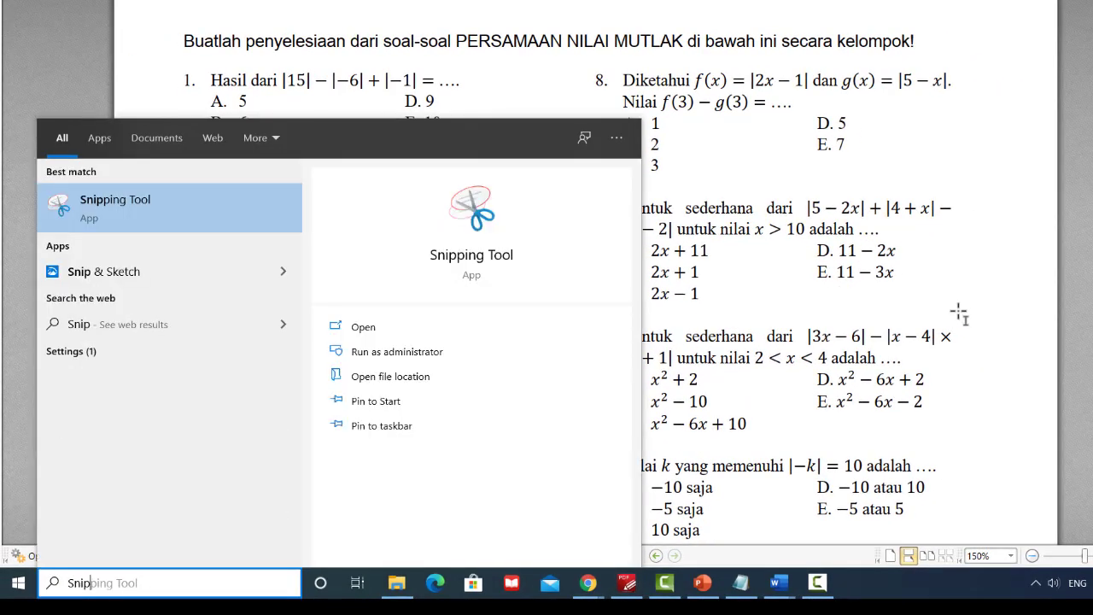
key(Return)
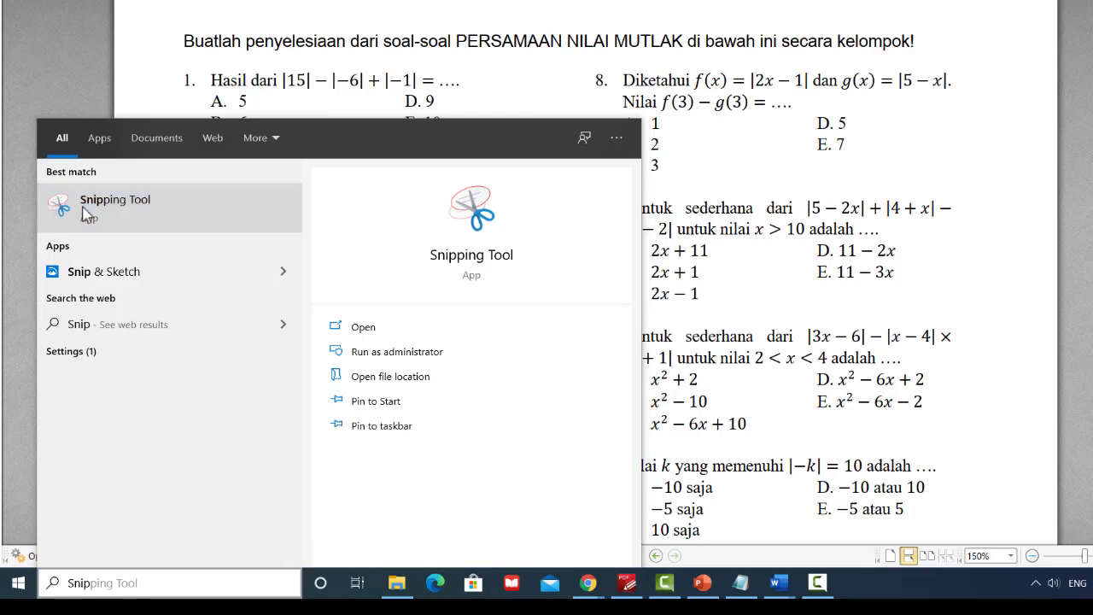
drag(212, 6, 745, 75)
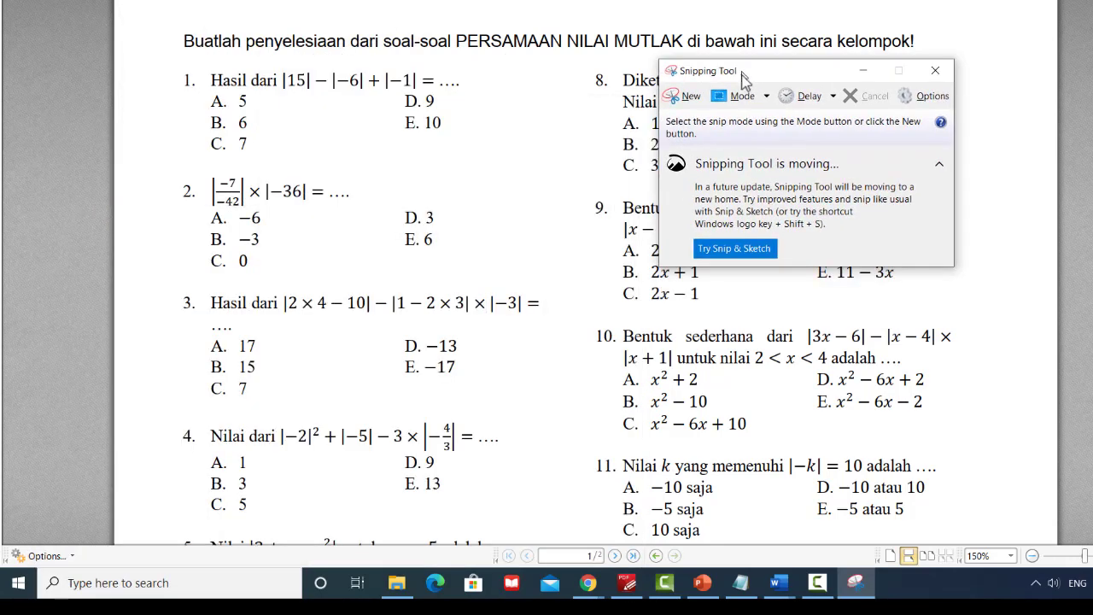
Step: Capture a rectangular snip of question 1's text in the PDF, without its number and answer options
click(679, 97)
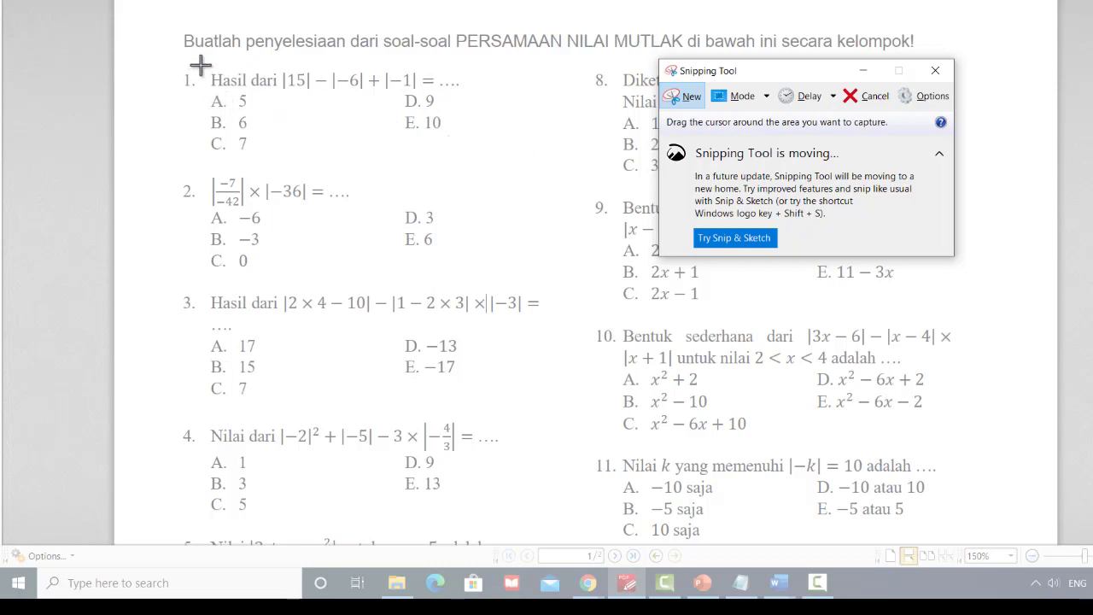
drag(203, 64, 470, 93)
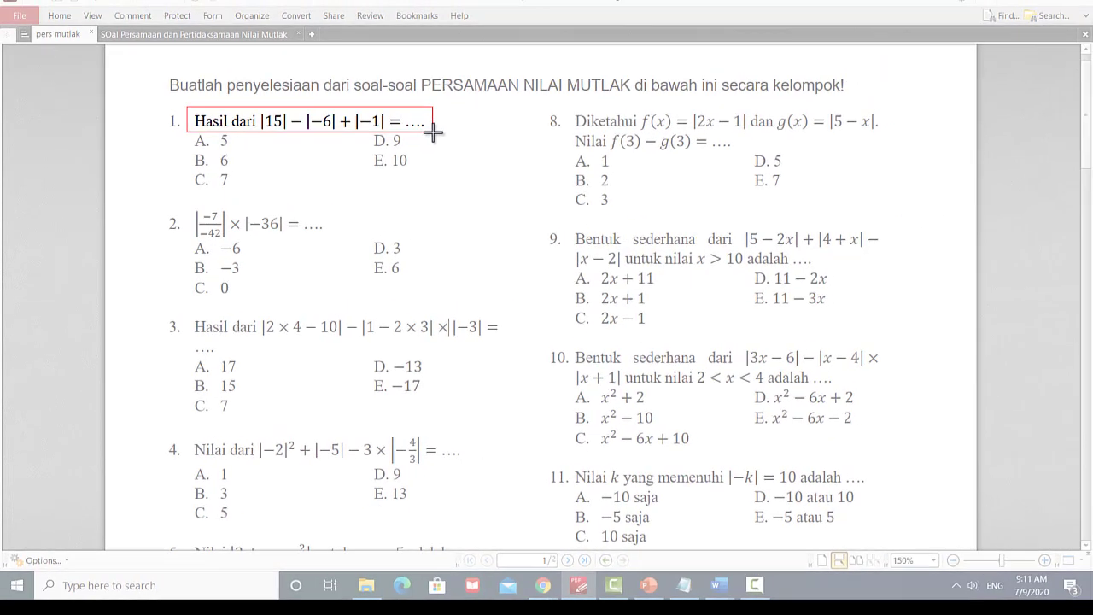
drag(434, 130, 434, 130)
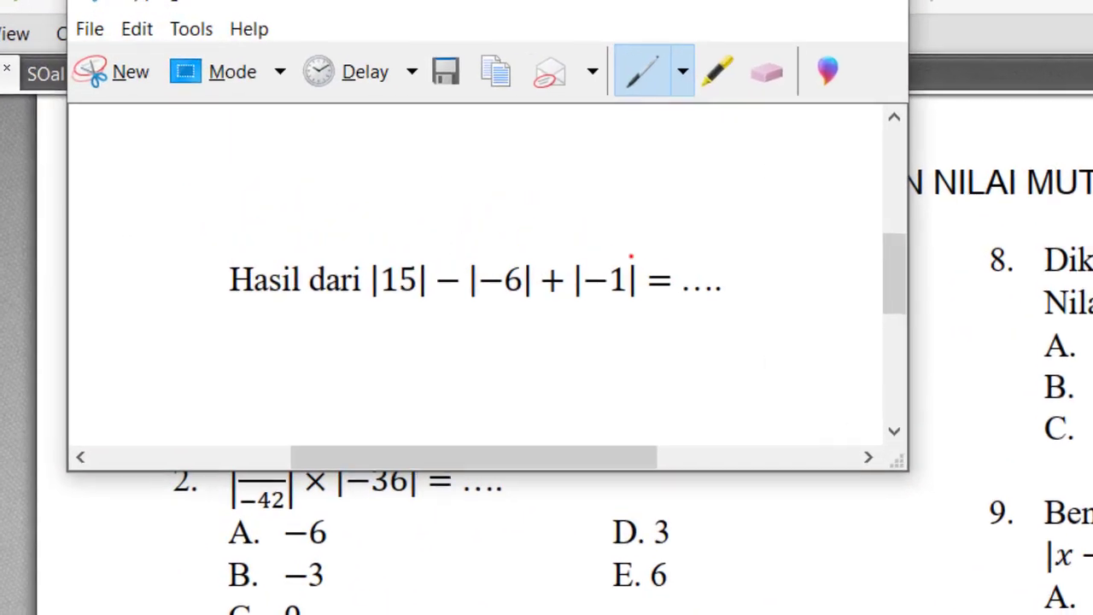
Step: Start saving the snip and create a folder named "kuiz" inside Google Classroom > Materi 1 as its location
click(449, 74)
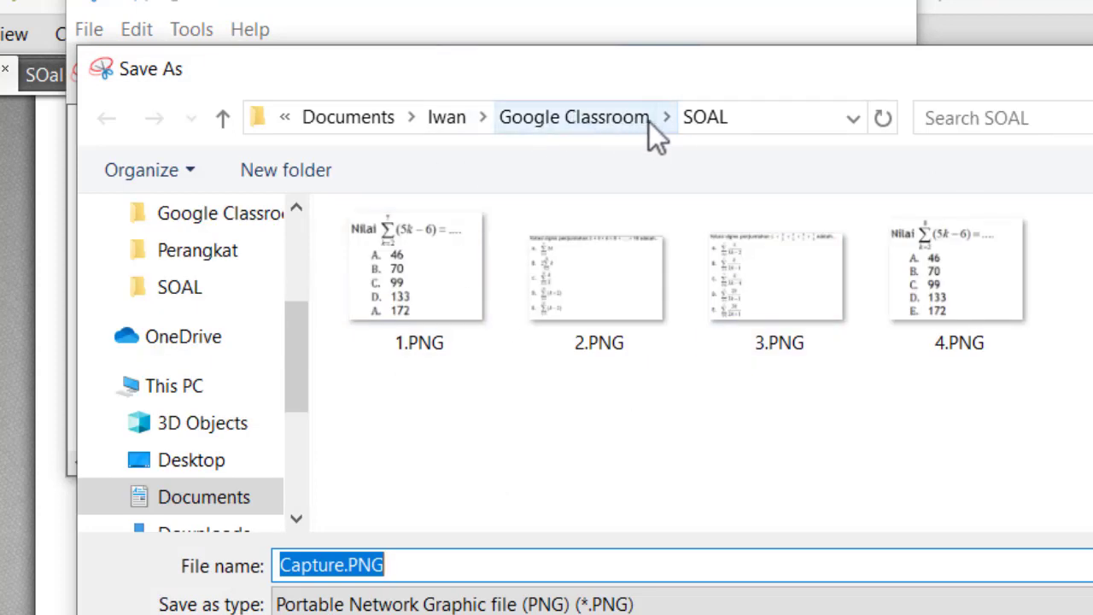
click(590, 119)
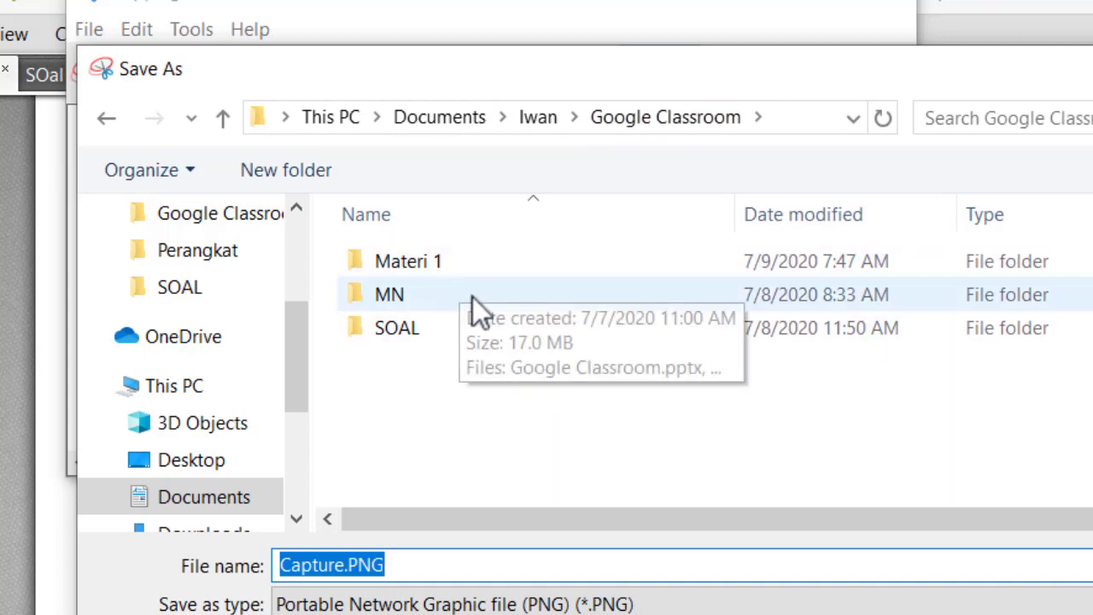
double_click(455, 268)
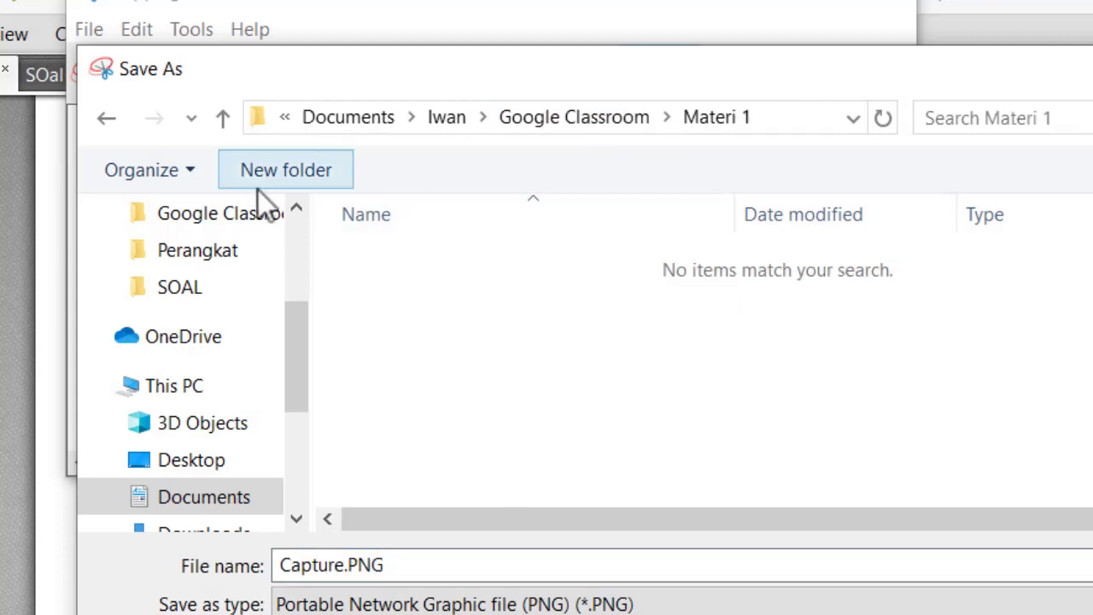
click(287, 175)
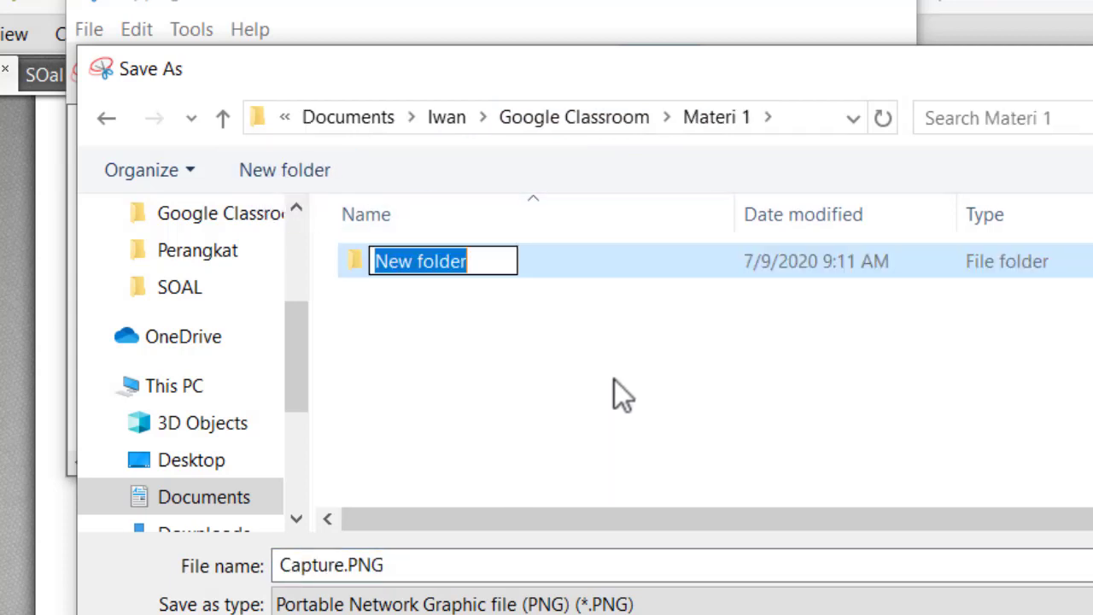
text(kuiz)
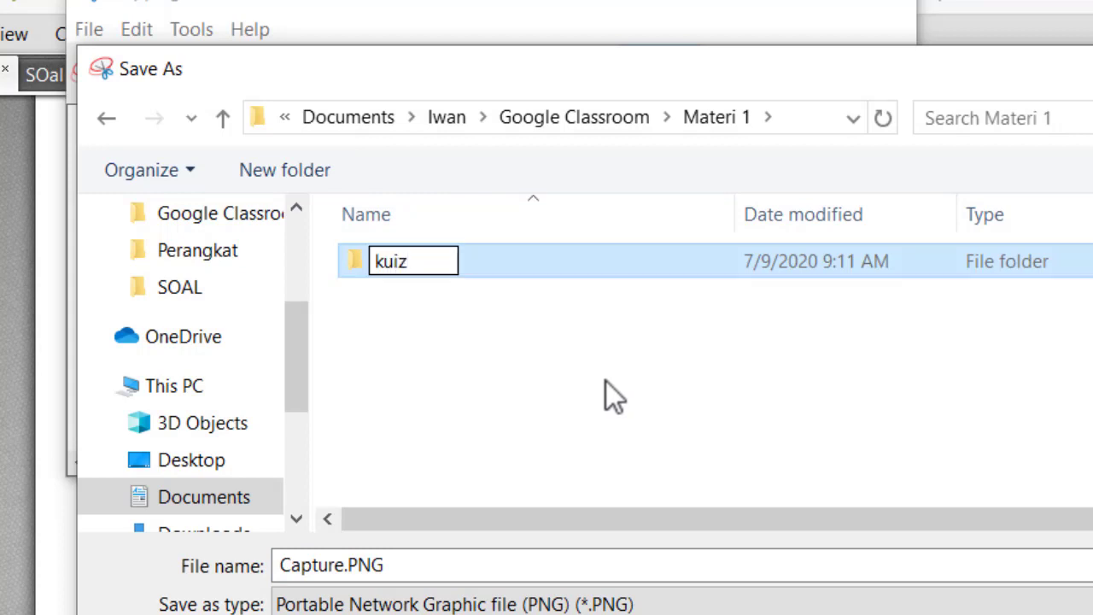
key(Return)
double_click(365, 260)
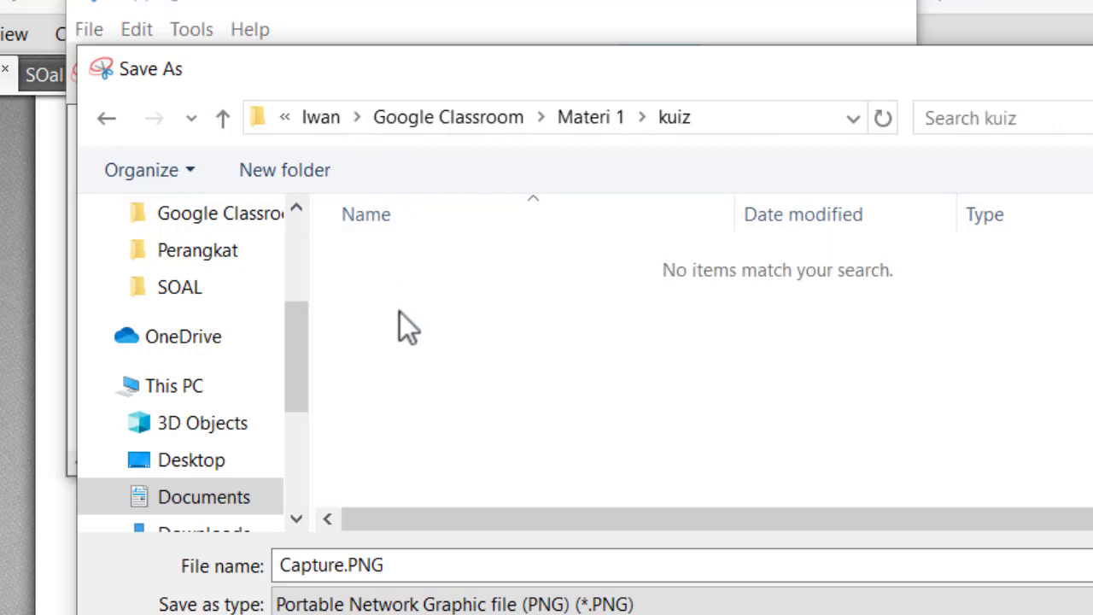
Step: Save the question 1 snip as the PNG file "Soal 1" in the kuiz folder
double_click(374, 563)
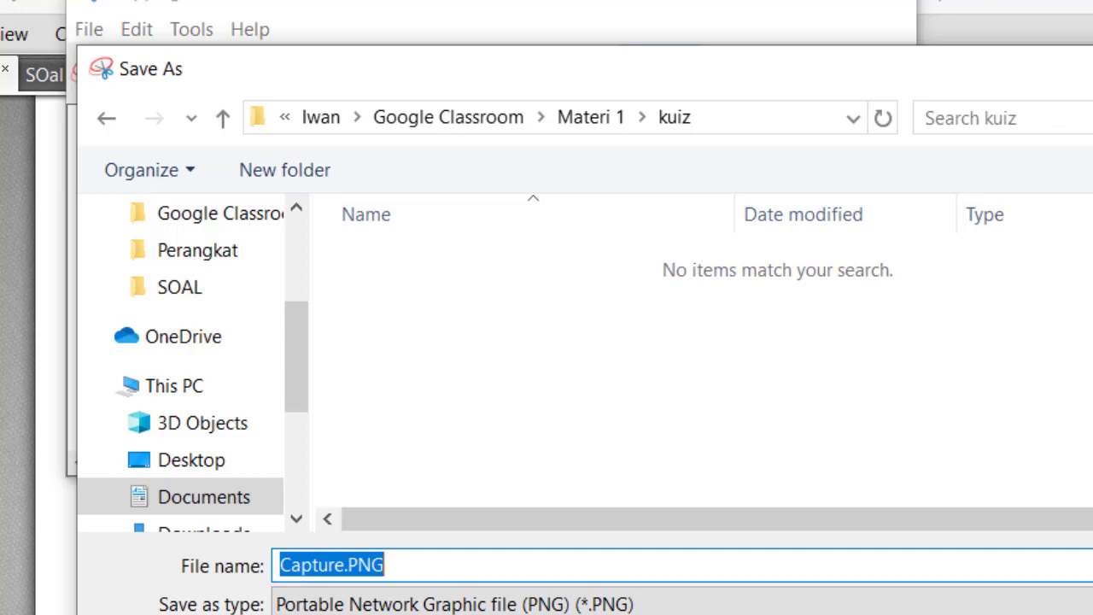
text(So)
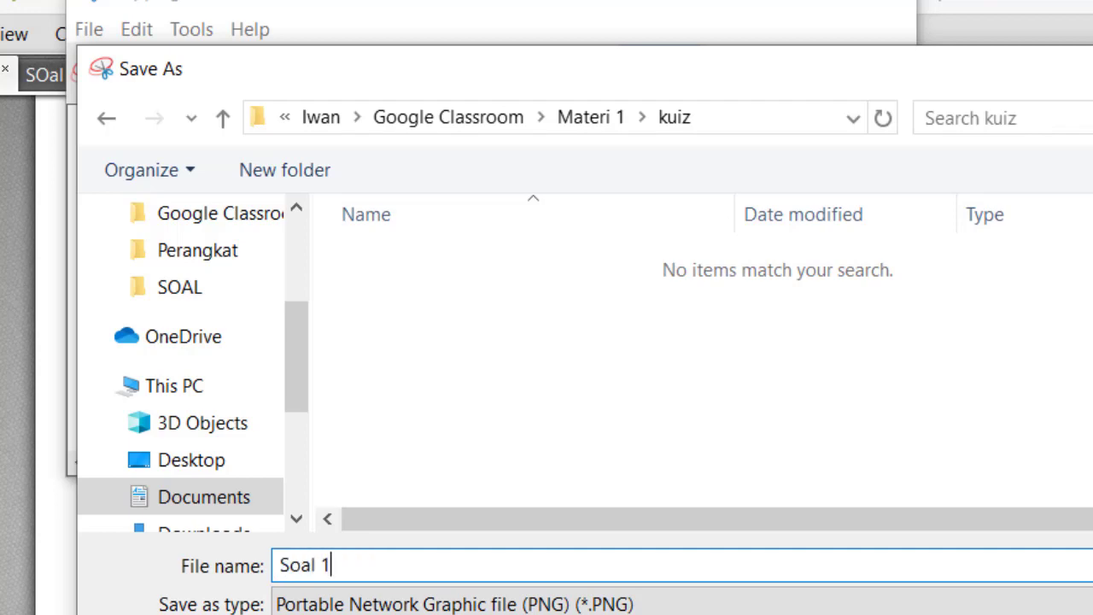
text(al 1)
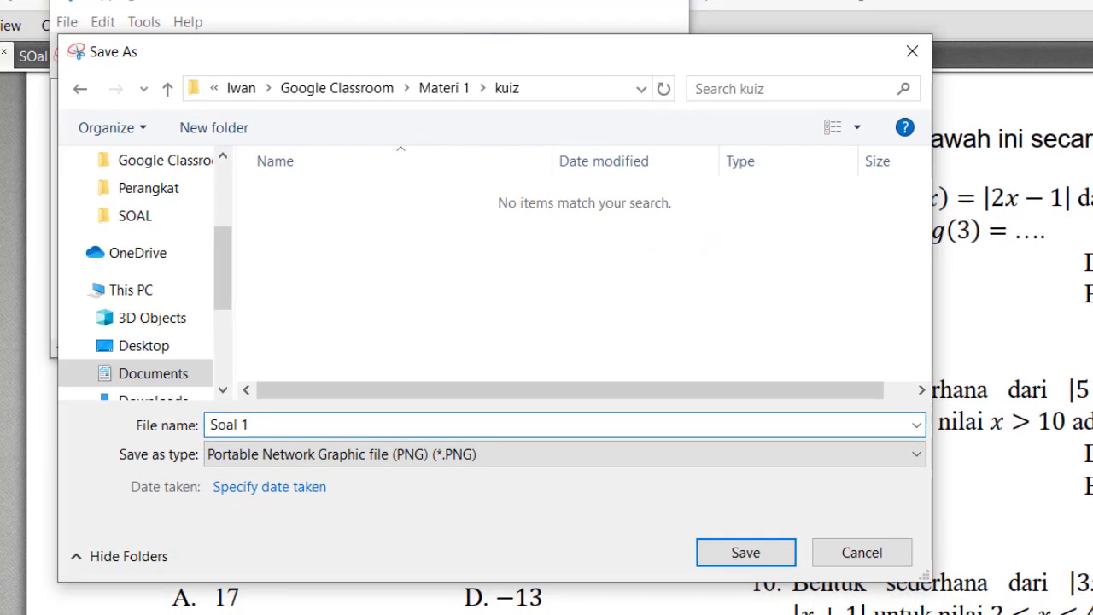
click(746, 552)
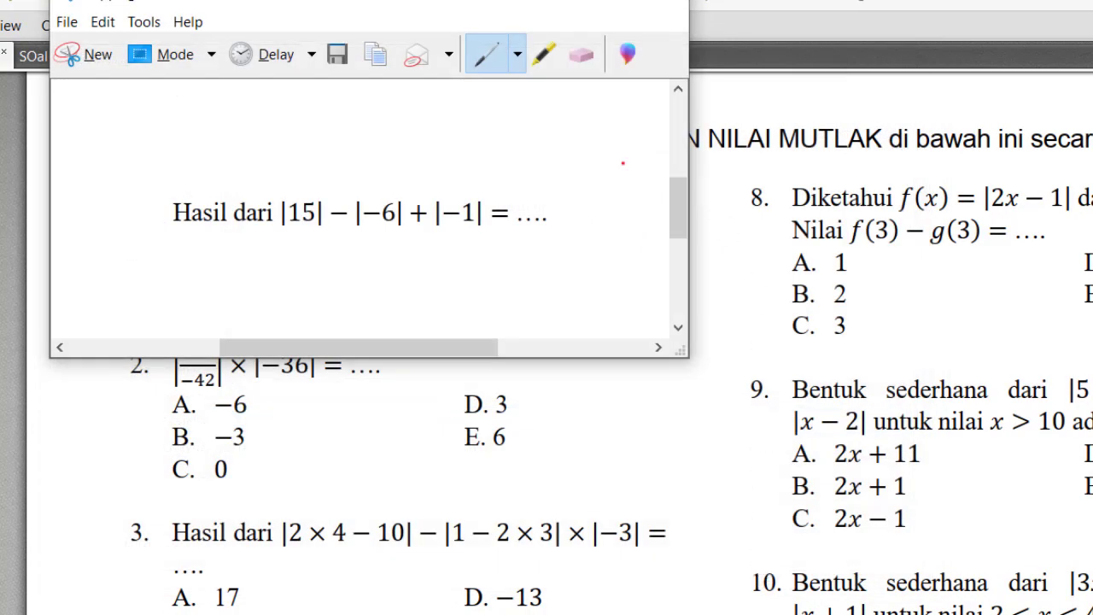
Step: Capture a new snip of question 2's expression without its answer options, keeping the Snipping Tool window clear of the problem
drag(439, 10, 628, 33)
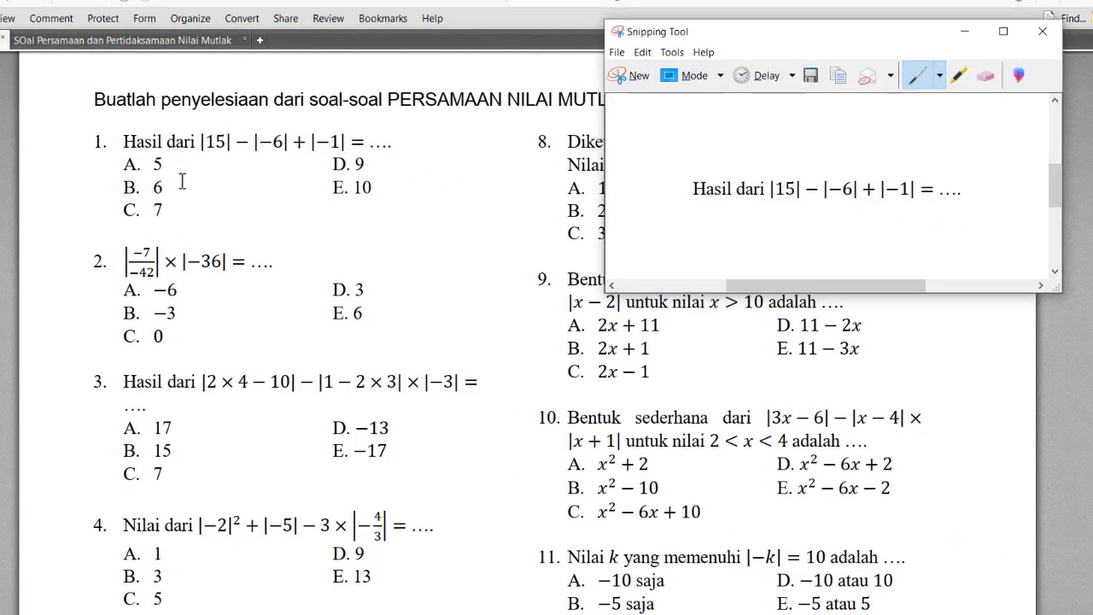
click(639, 77)
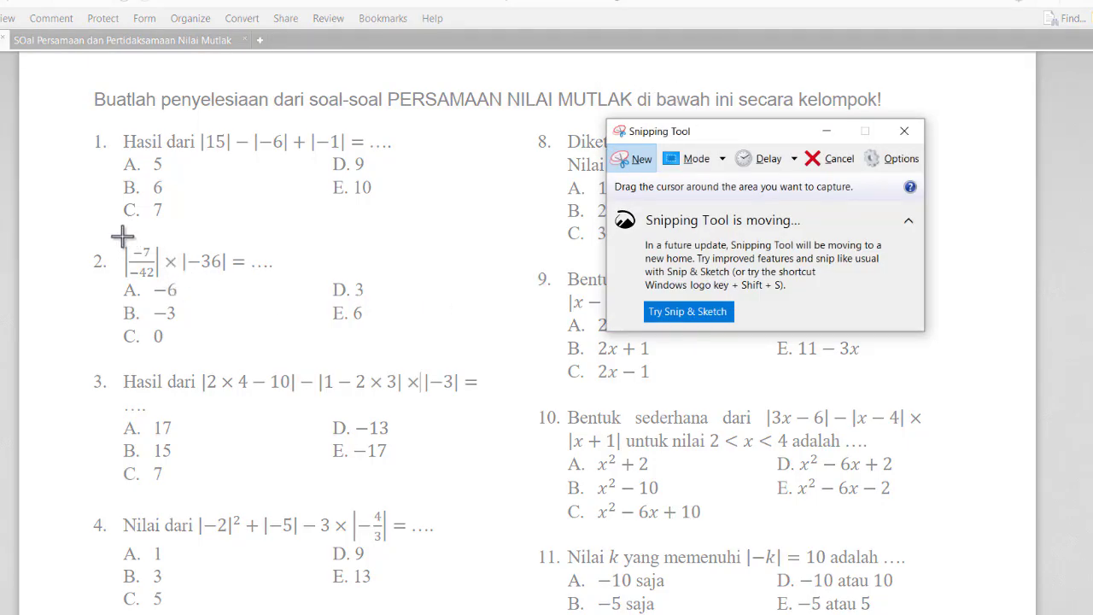
drag(118, 237, 282, 282)
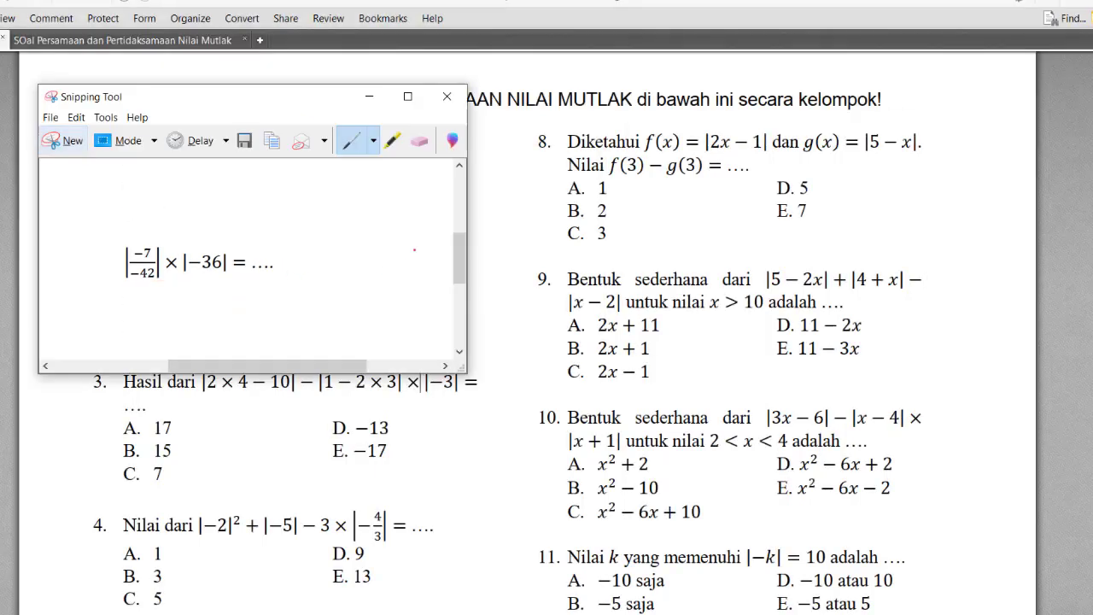
drag(234, 109, 468, 102)
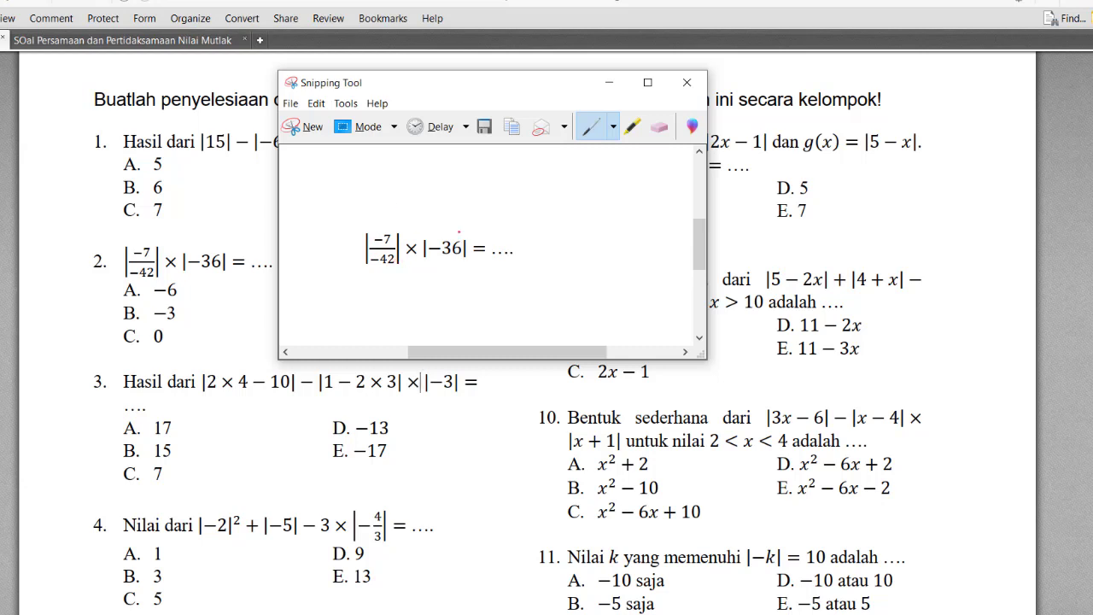
drag(480, 101, 574, 101)
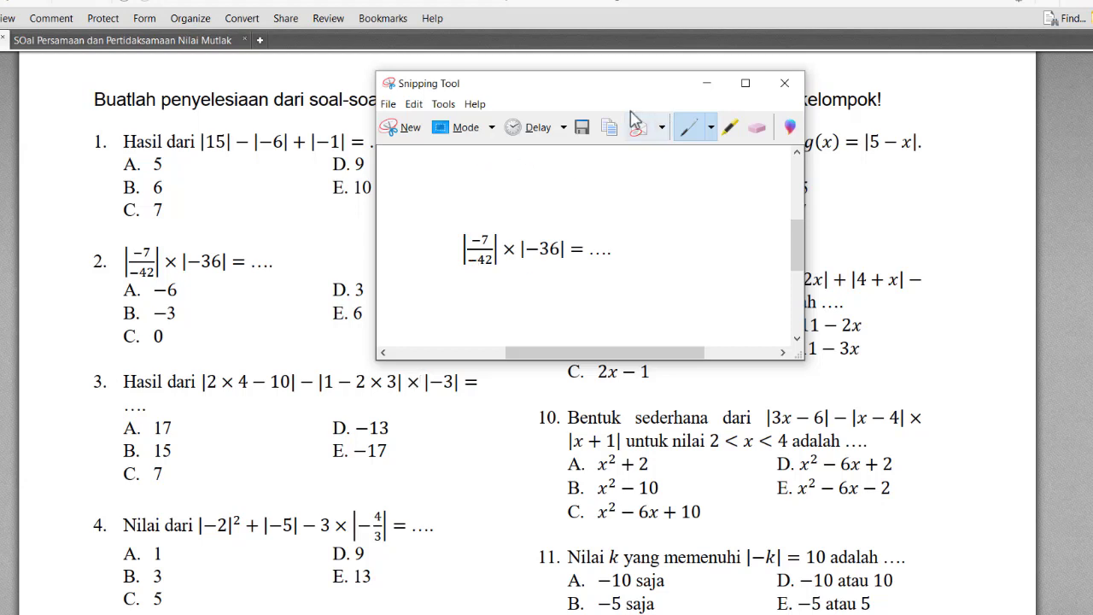
drag(598, 89, 659, 78)
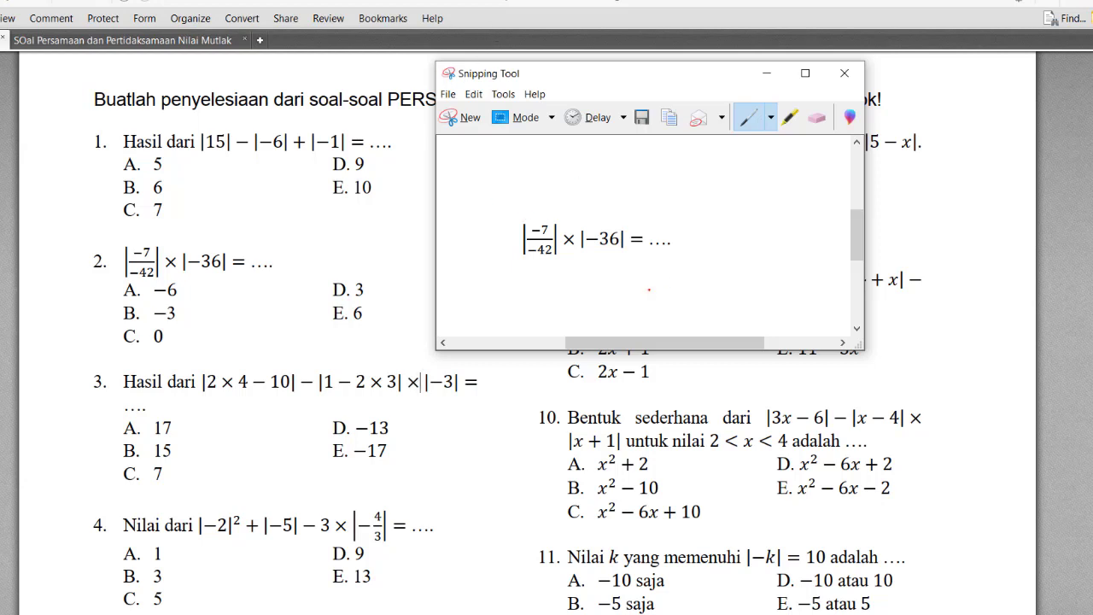
drag(617, 86, 577, 78)
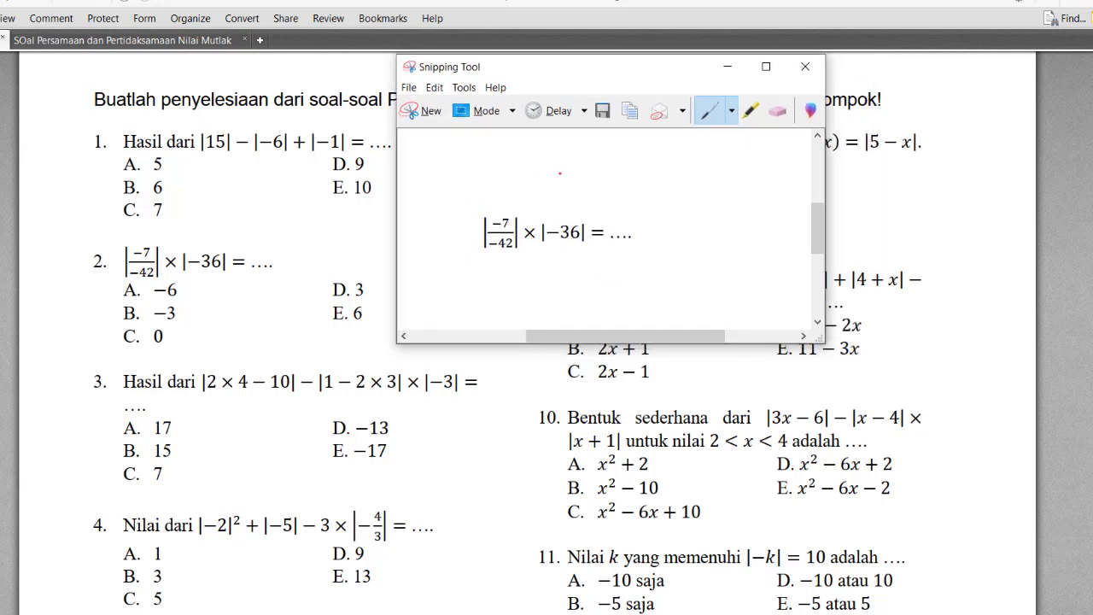
Step: Save the question 2 snip as the PNG file "Soal 2" in the kuiz folder and minimize the Snipping Tool
click(602, 111)
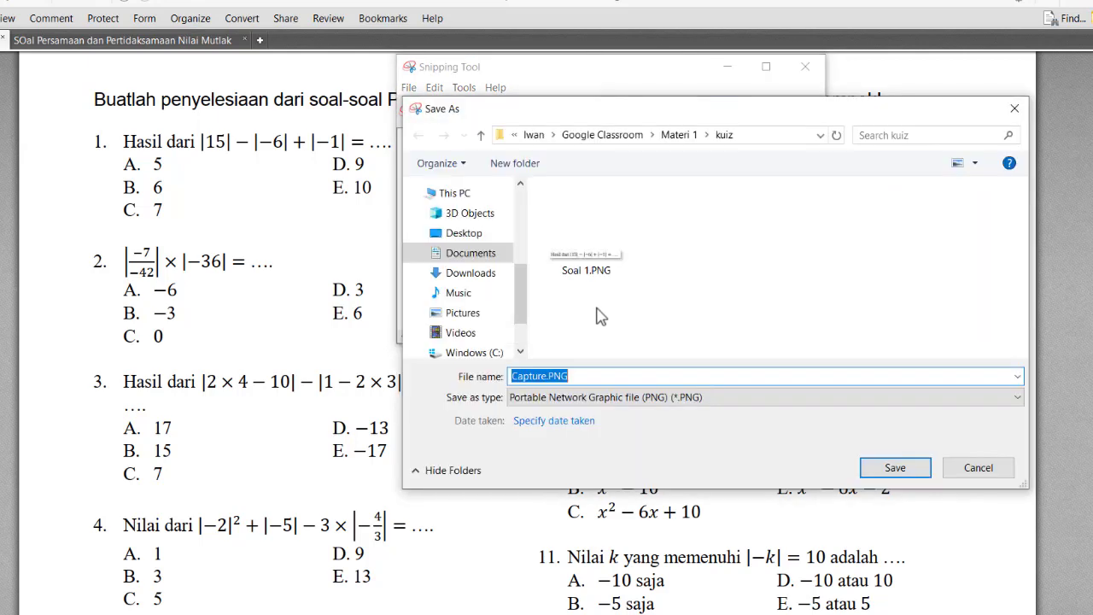
text(Soal)
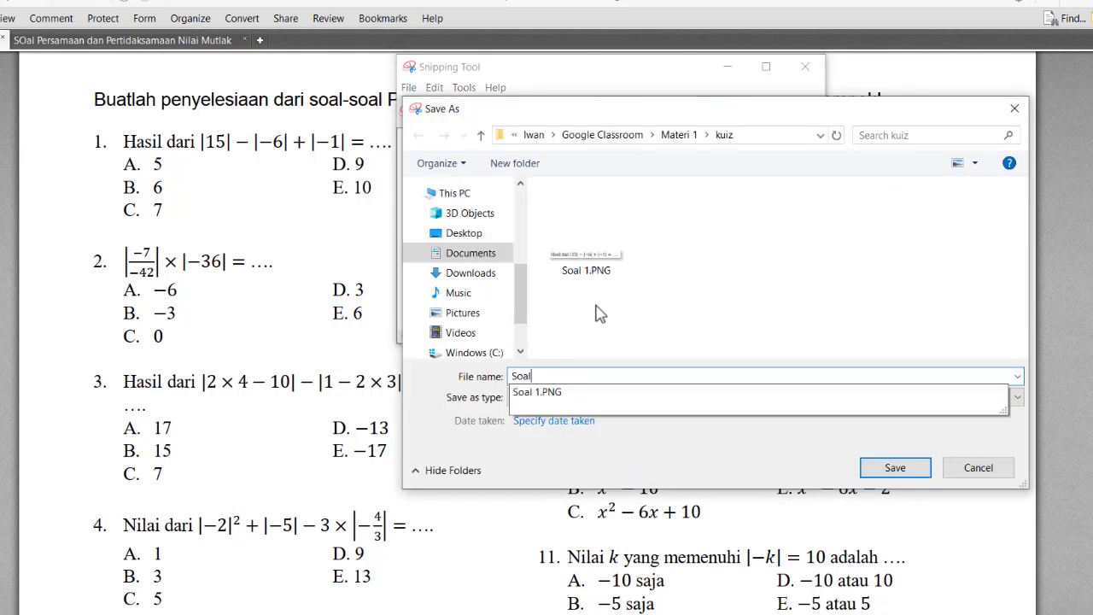
text( 2)
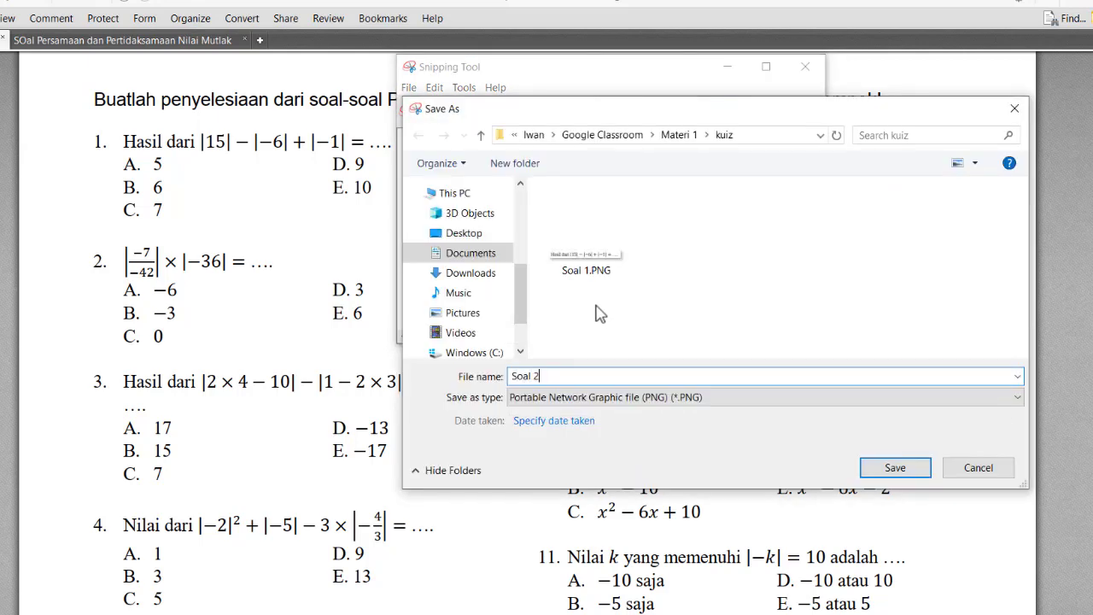
click(892, 470)
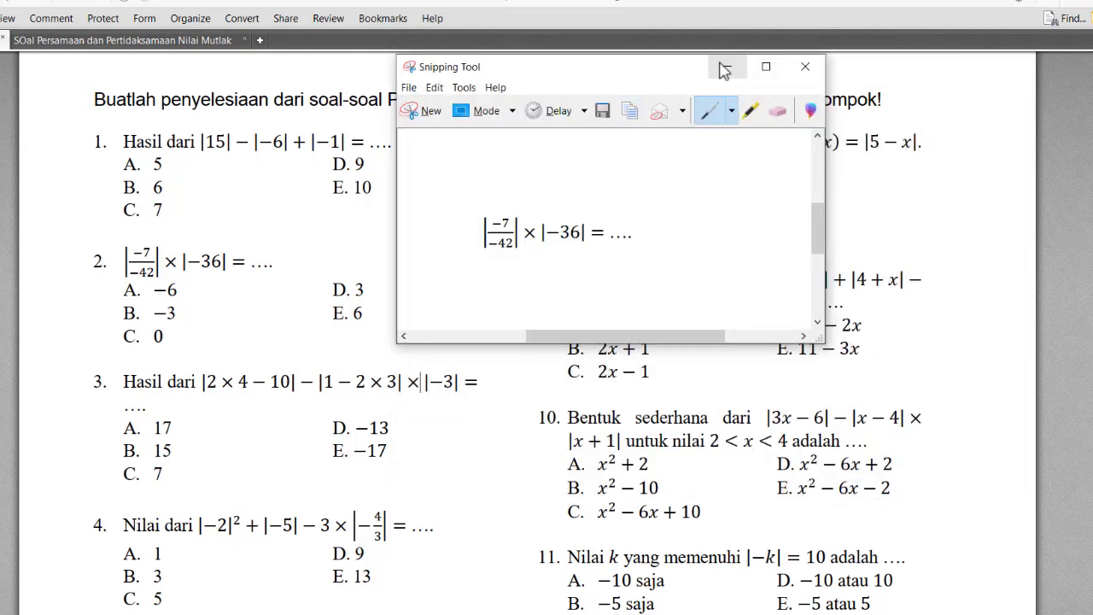
click(724, 72)
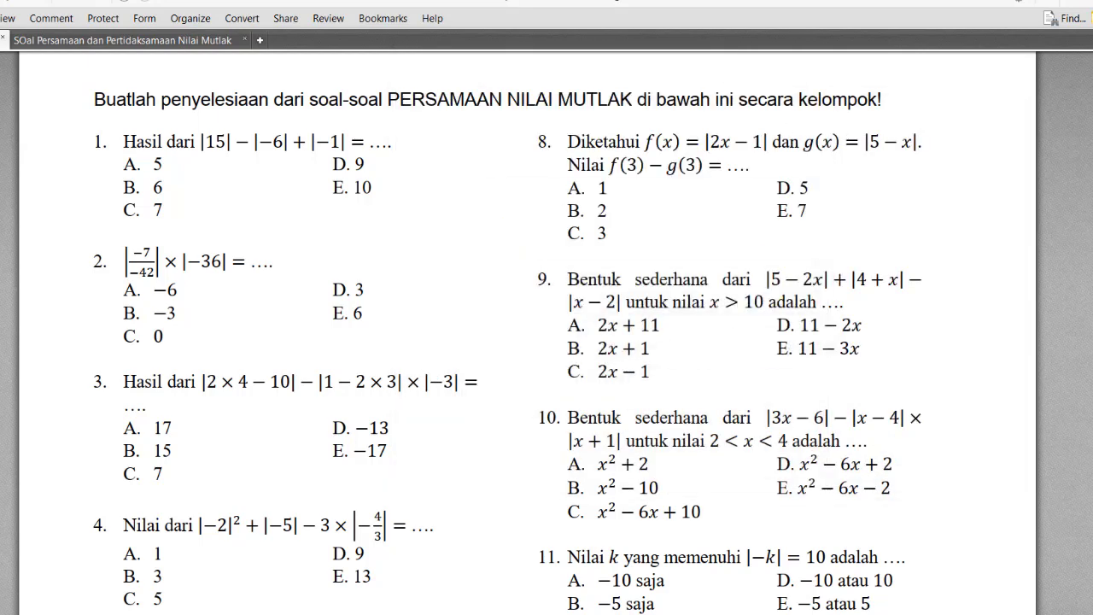
Step: Check the question plan in the text notes, then look through the remaining absolute-value problems on both PDF pages
key(alt+Tab)
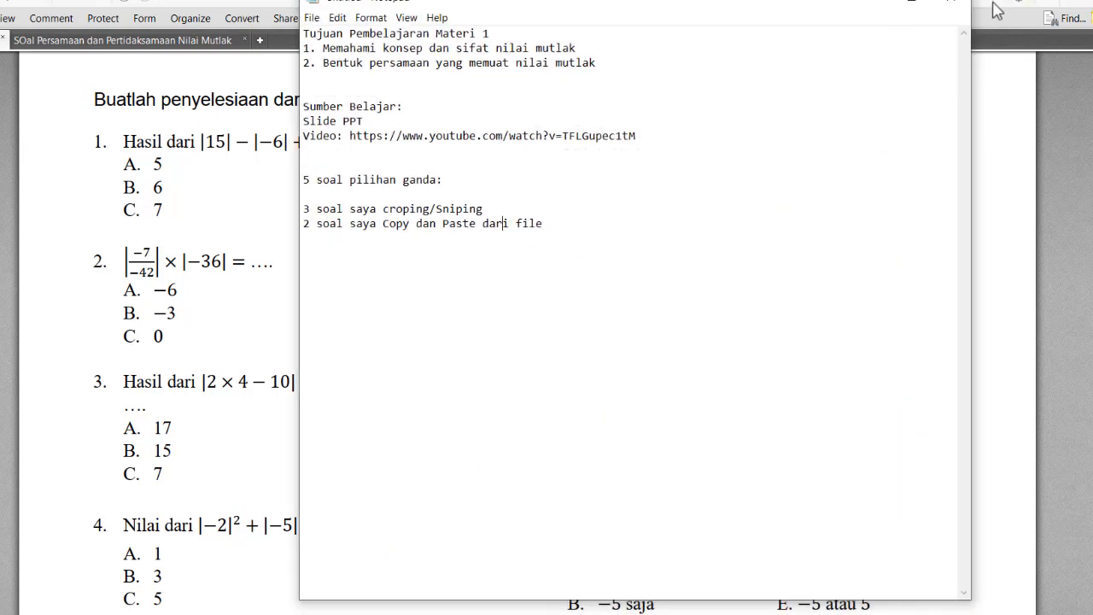
click(912, 2)
scroll(727, 323, down, 1)
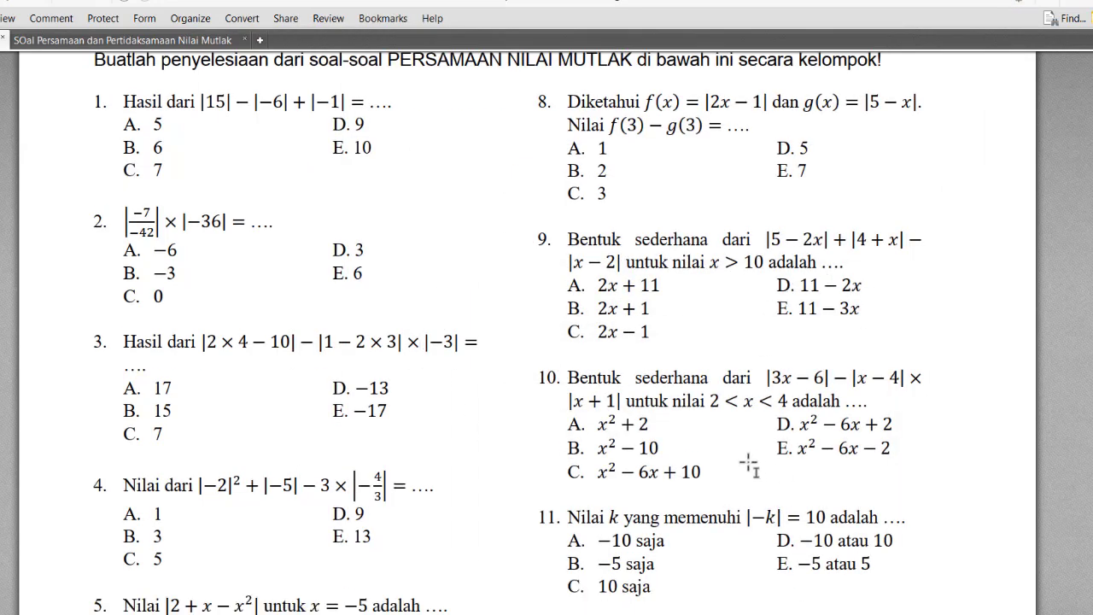
scroll(820, 503, down, 2)
scroll(814, 502, down, 12)
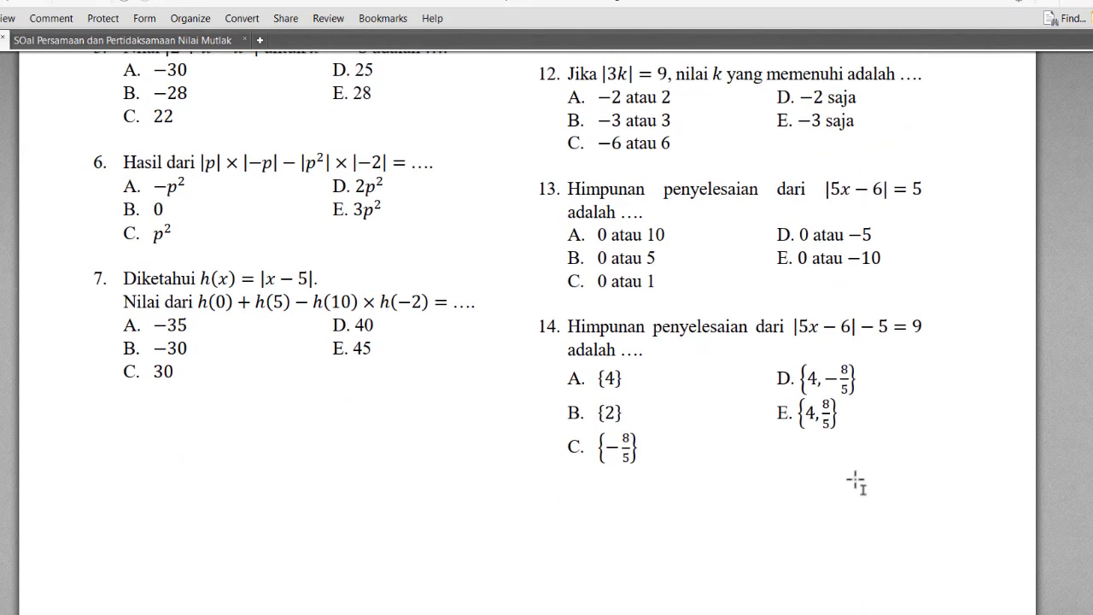
scroll(859, 515, down, 10)
scroll(807, 416, down, 14)
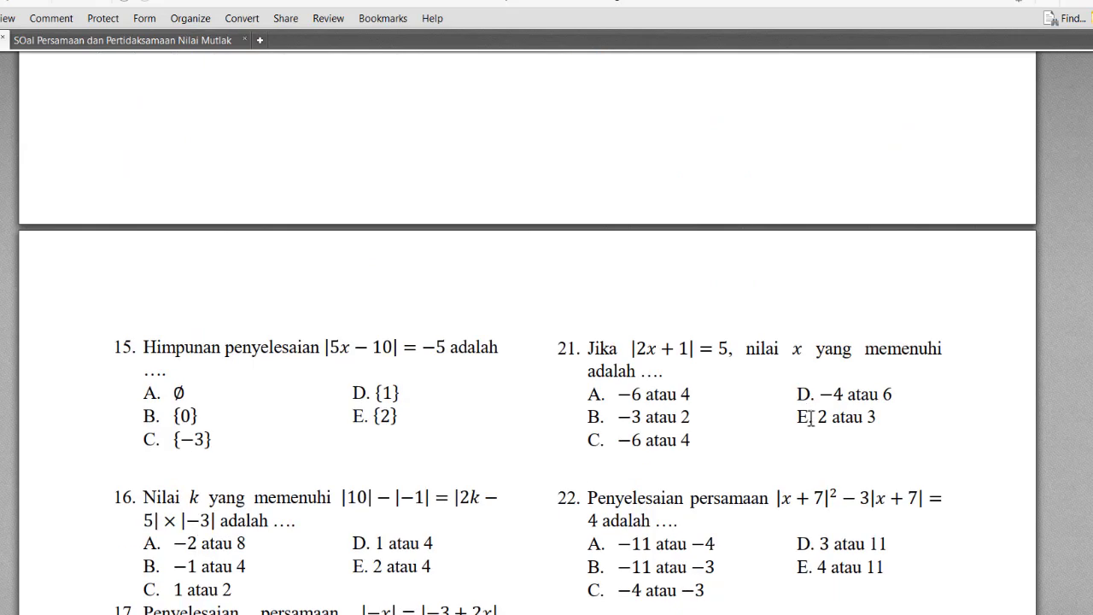
scroll(805, 402, up, 20)
scroll(804, 384, up, 20)
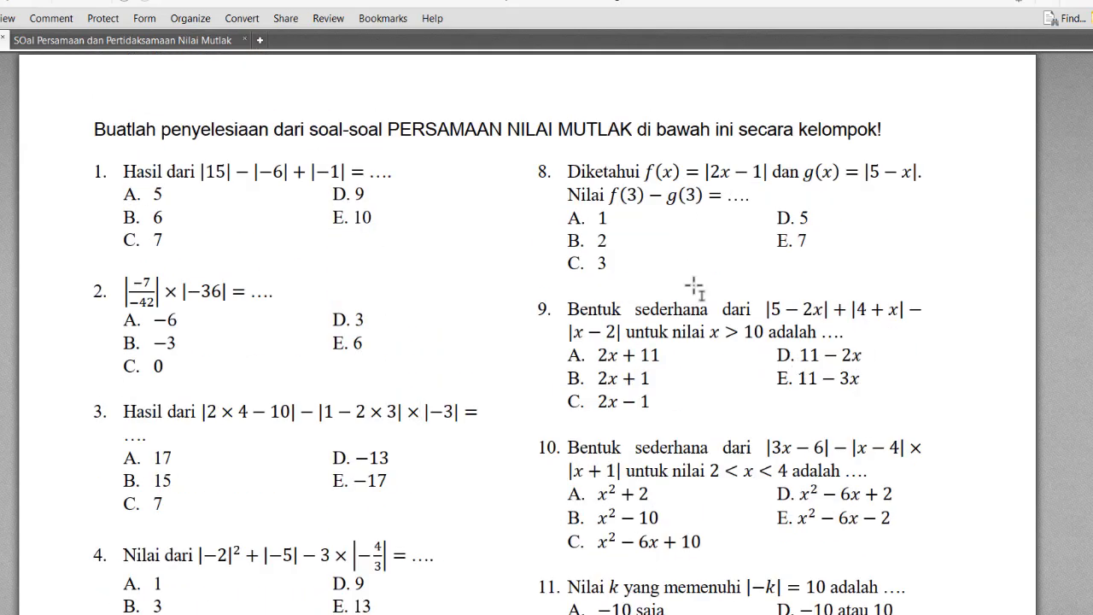
Step: Capture a new snip of question 10 from the PDF, including its answer options A to E
scroll(715, 374, down, 1)
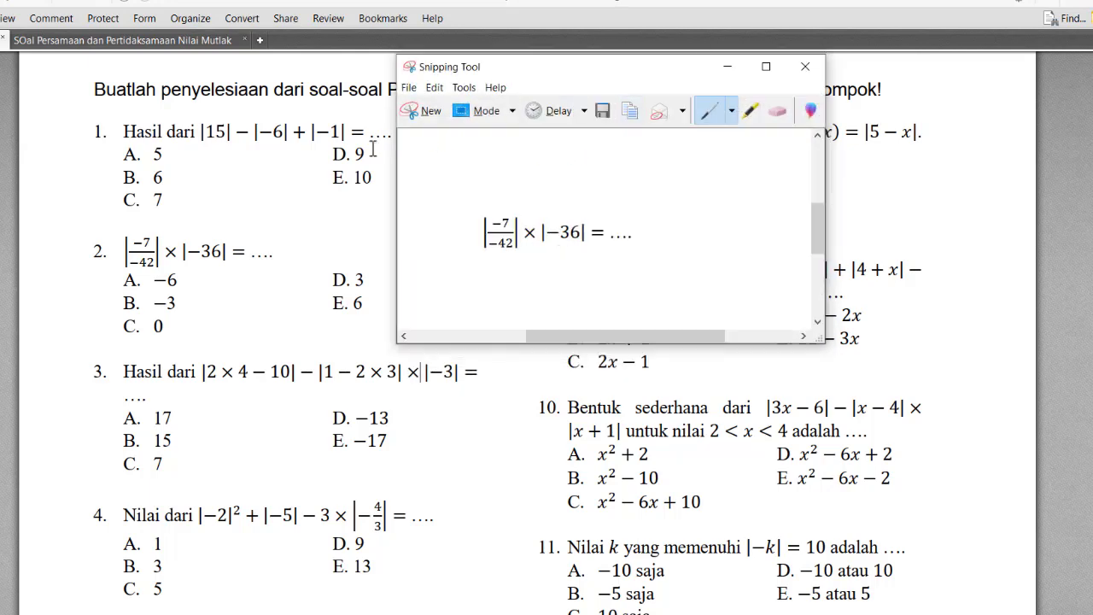
click(424, 111)
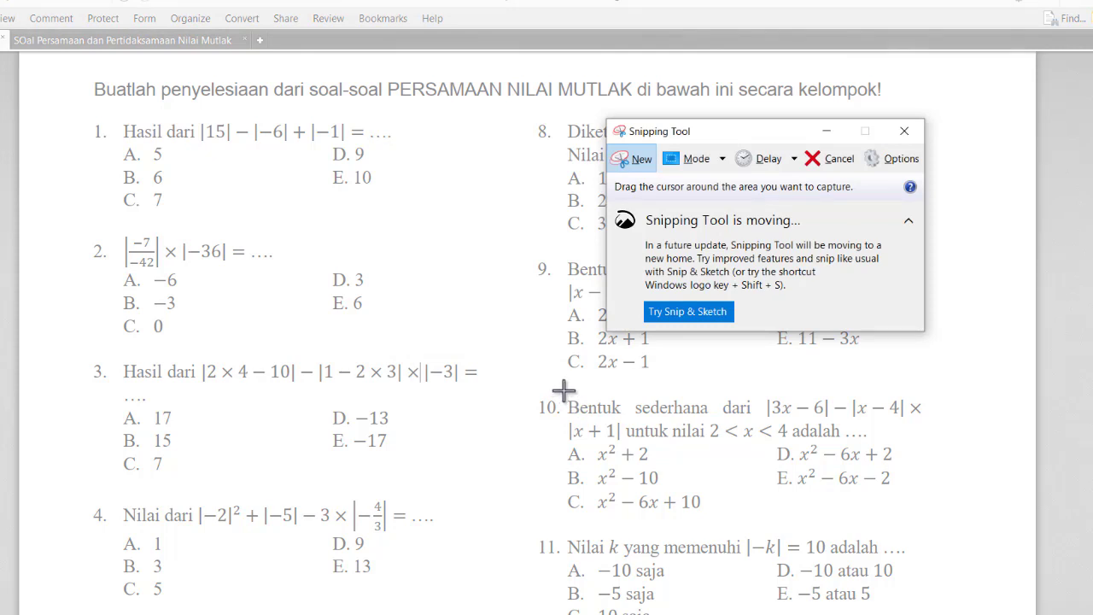
drag(564, 390, 925, 515)
Step: Save the question 10 snip as the PNG file "Soal 3" in the kuiz folder
click(691, 295)
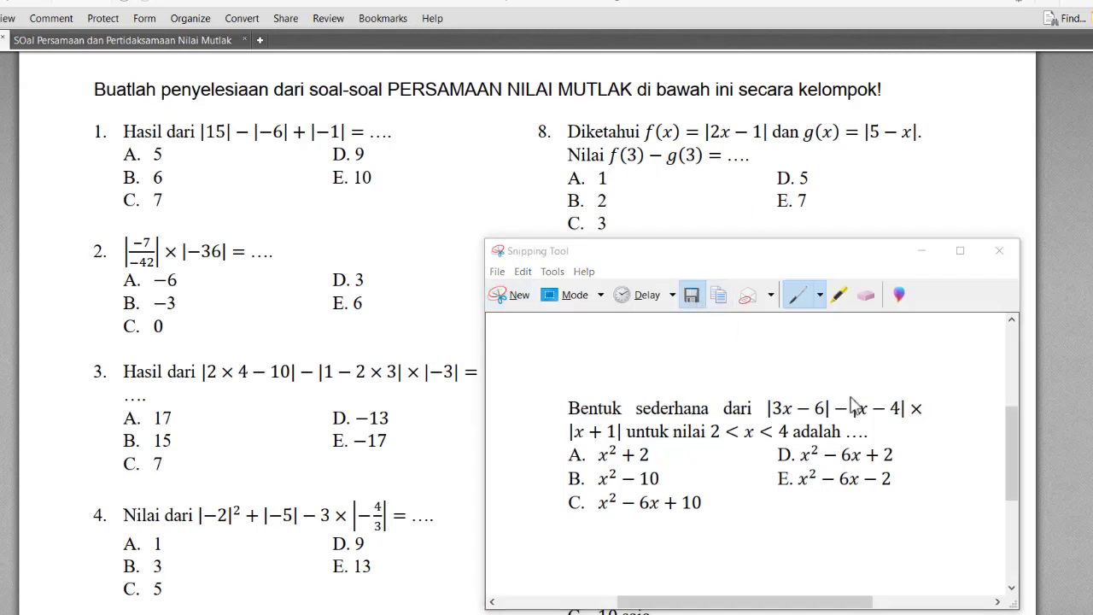
text(Soal)
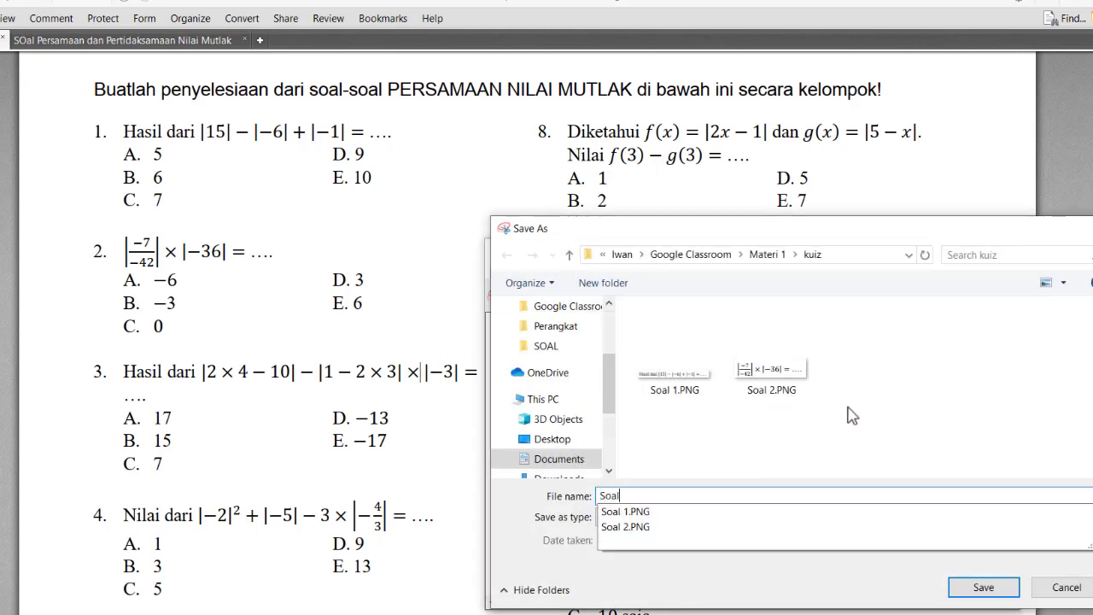
text( 3)
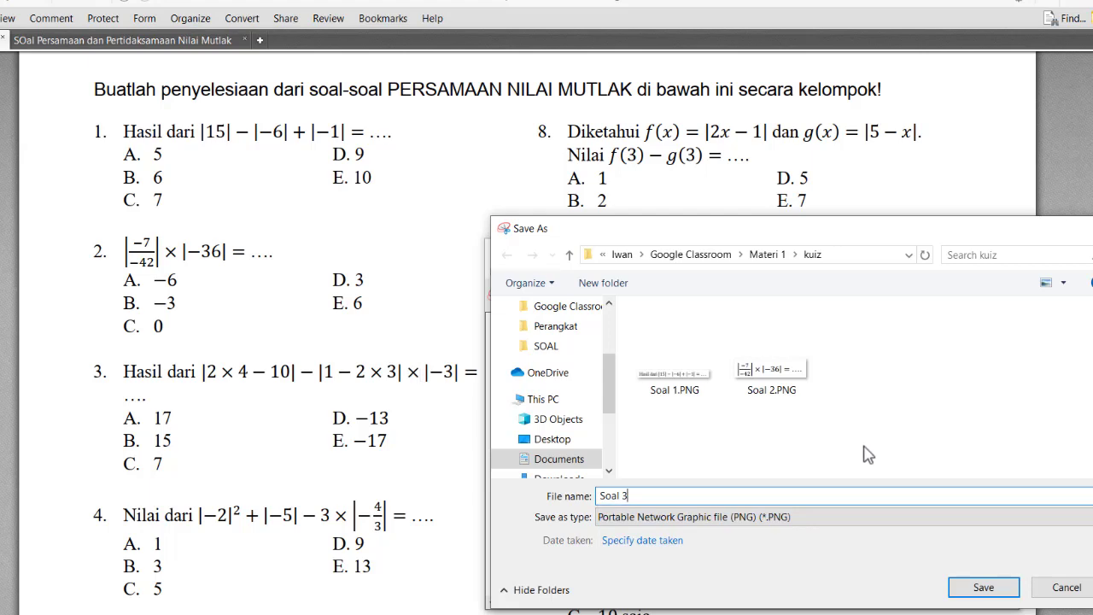
click(990, 587)
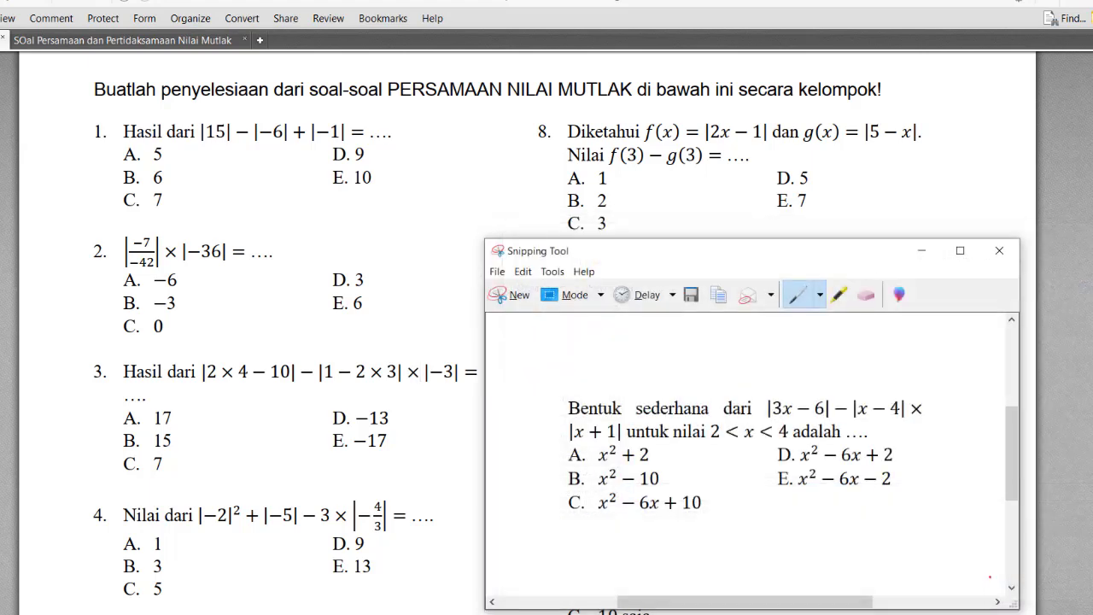
drag(739, 260, 543, 195)
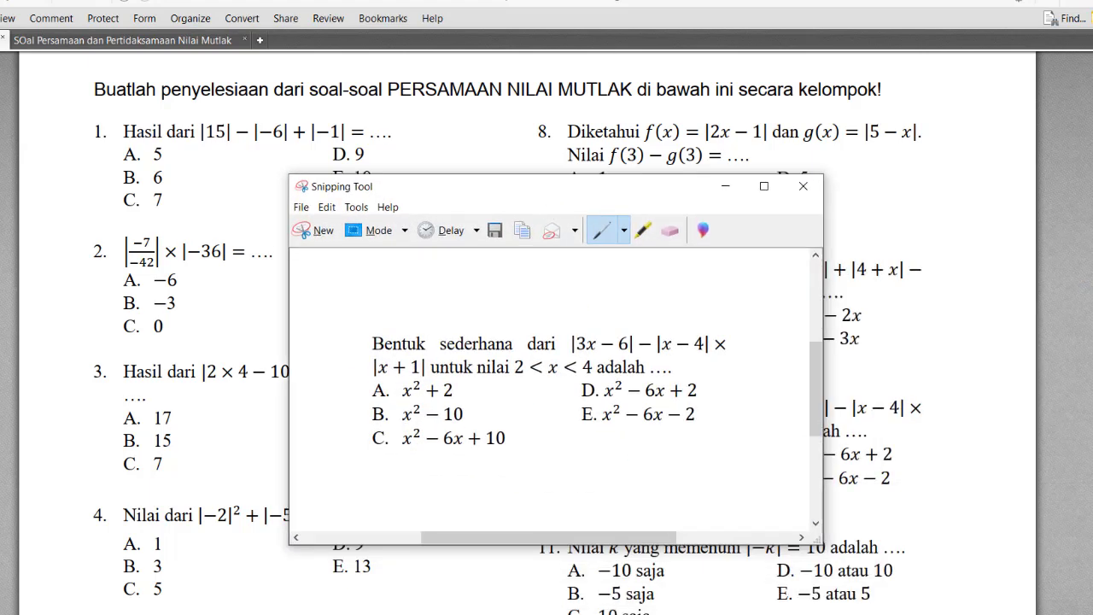
Step: Check the number of questions to snip in the text notes, then minimize the notes and the Snipping Tool
key(alt+Tab)
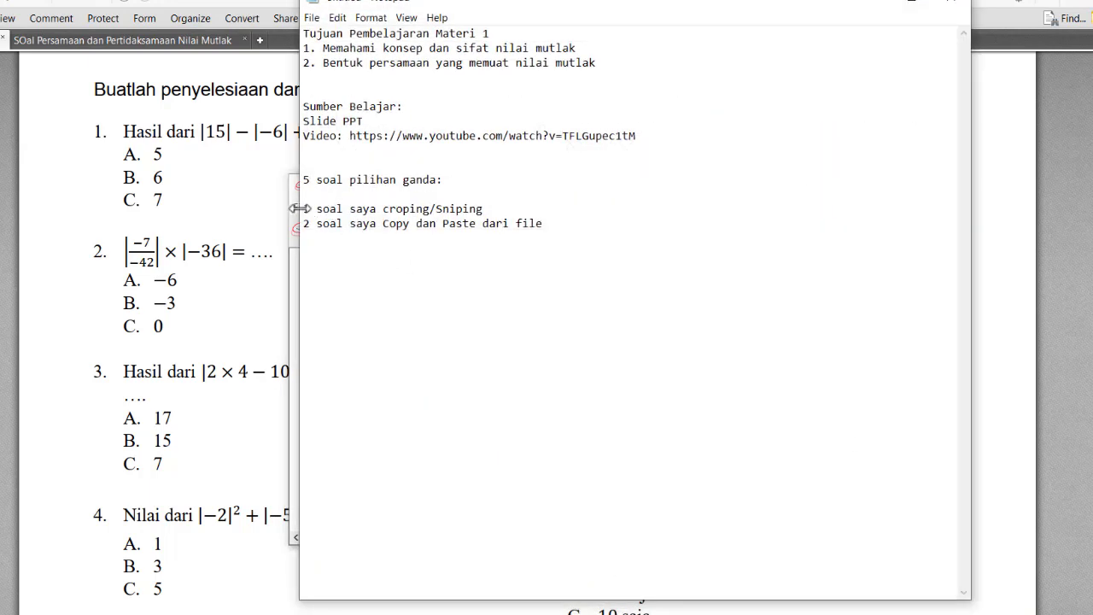
drag(305, 208, 483, 209)
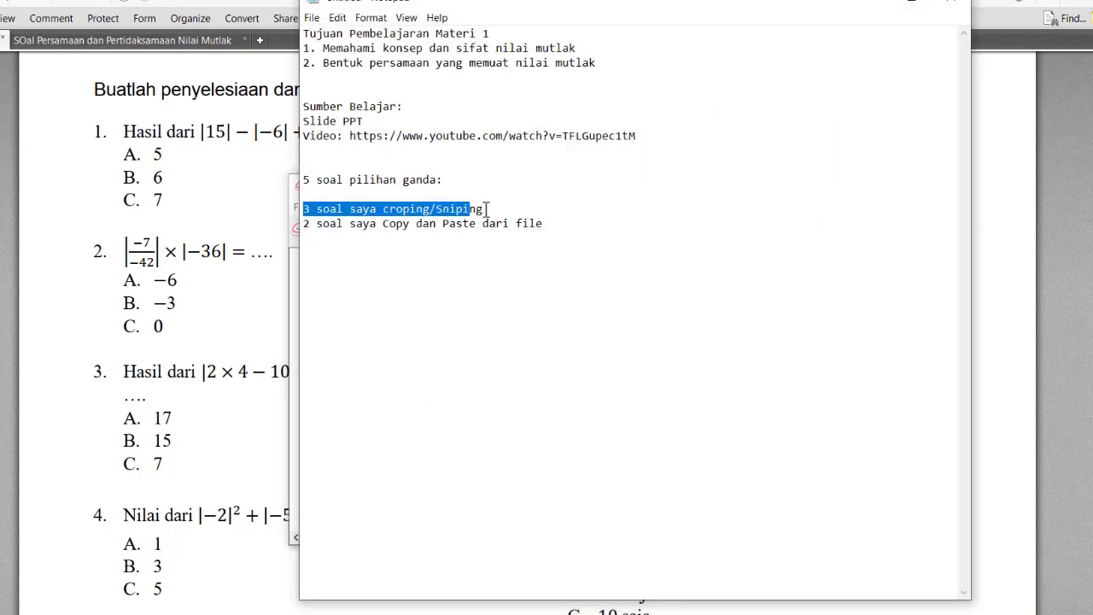
click(874, 4)
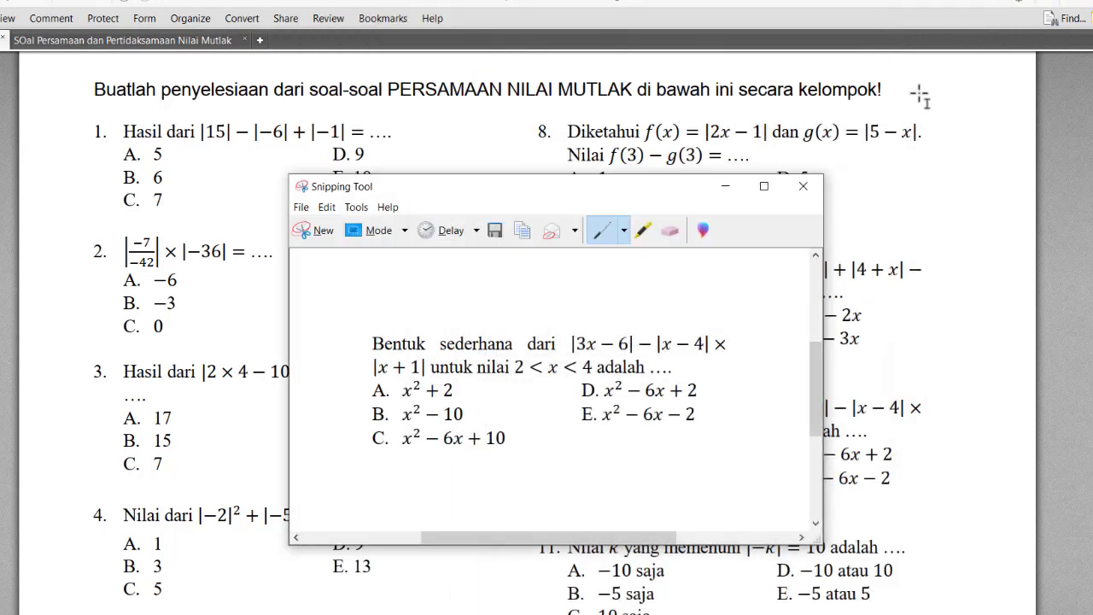
click(726, 187)
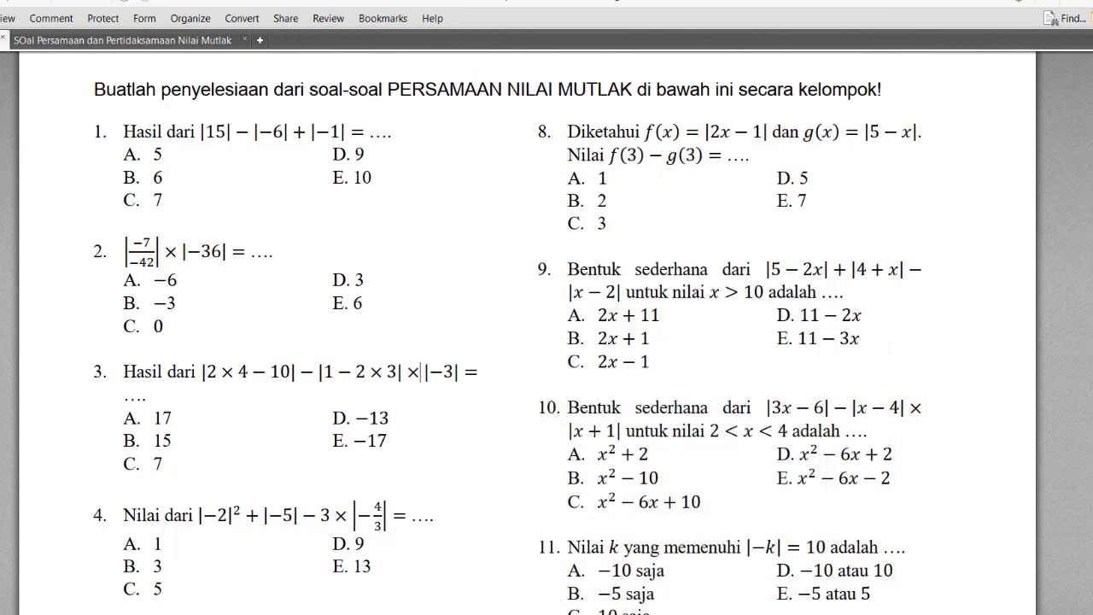
Step: Switch to the Google Form in Chrome and upload "Soal 1.PNG" from the kuiz folder as the question's image
mouse_move(529, 611)
click(440, 581)
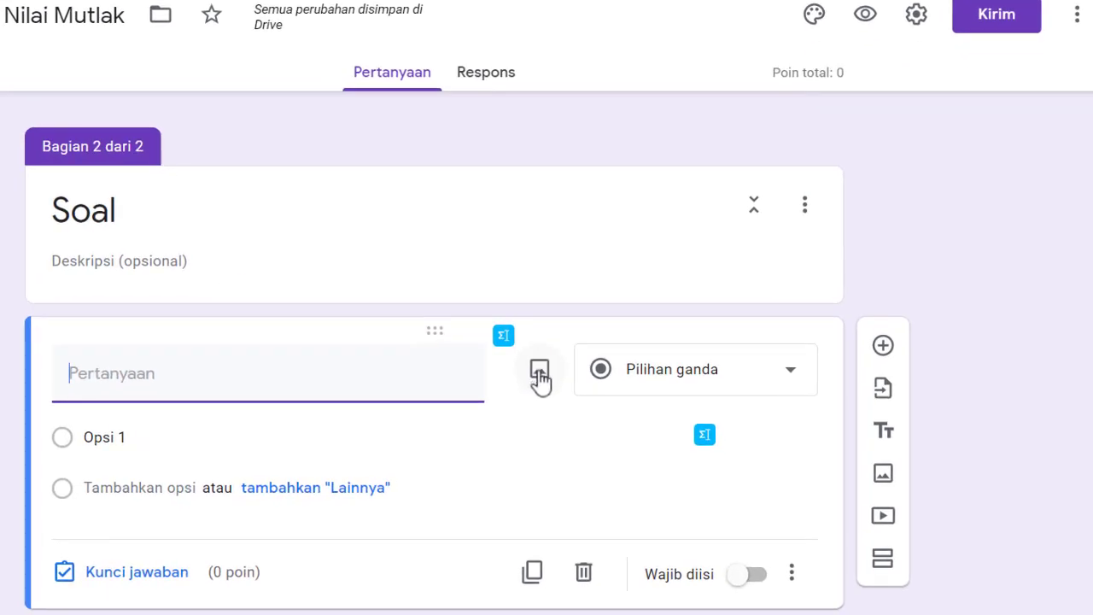
click(539, 374)
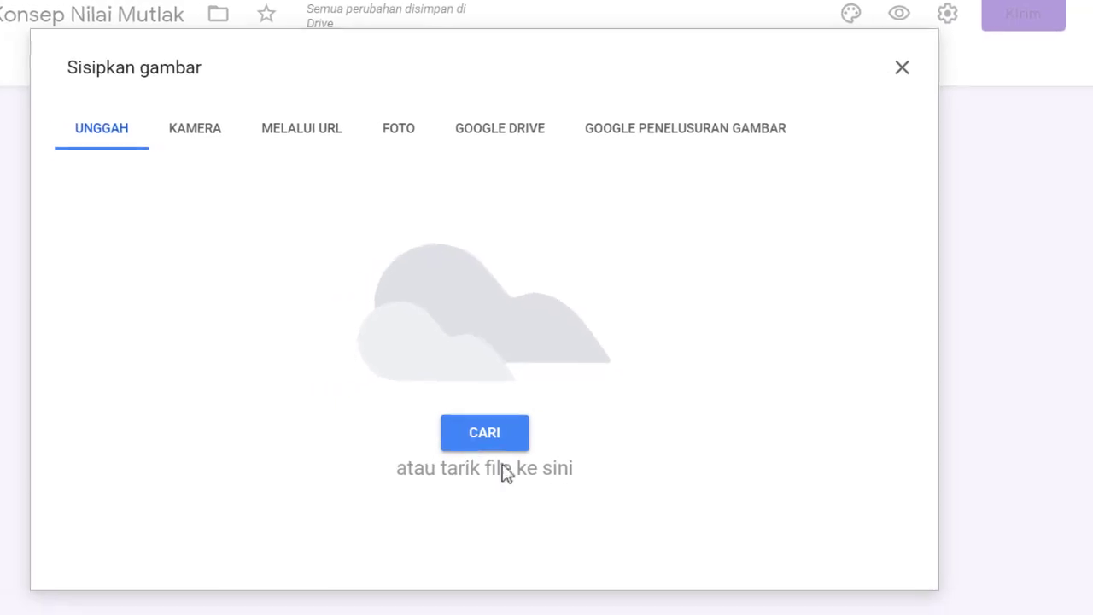
click(491, 433)
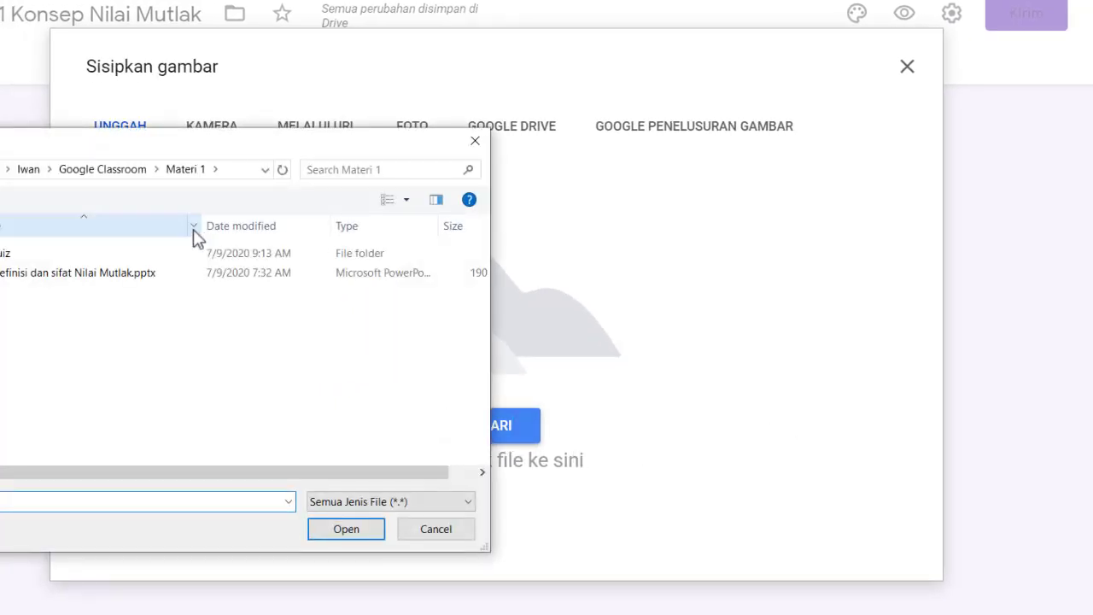
click(107, 169)
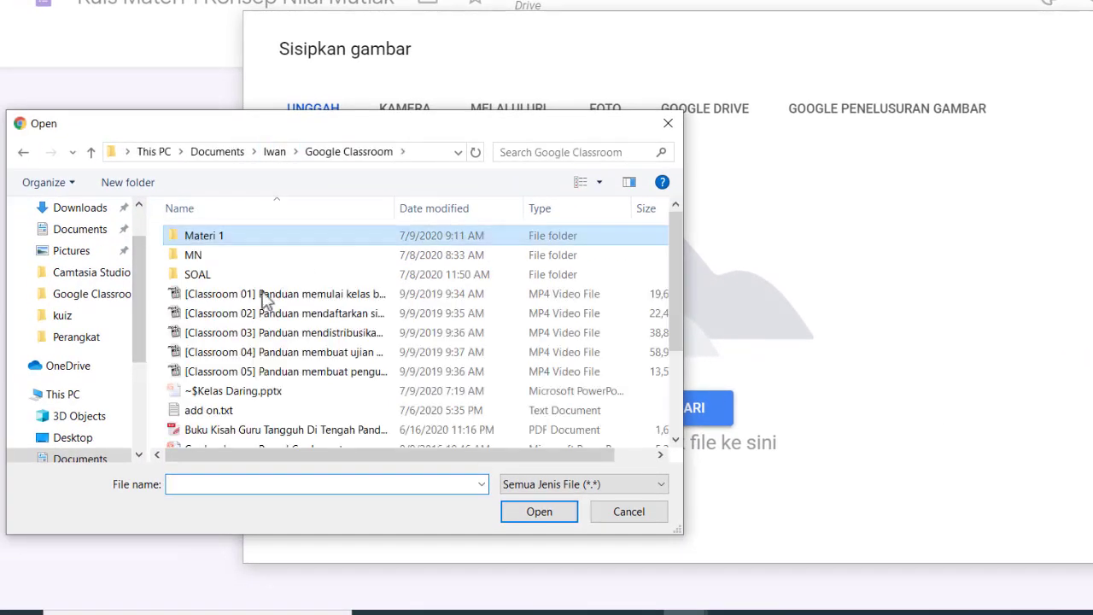
double_click(213, 239)
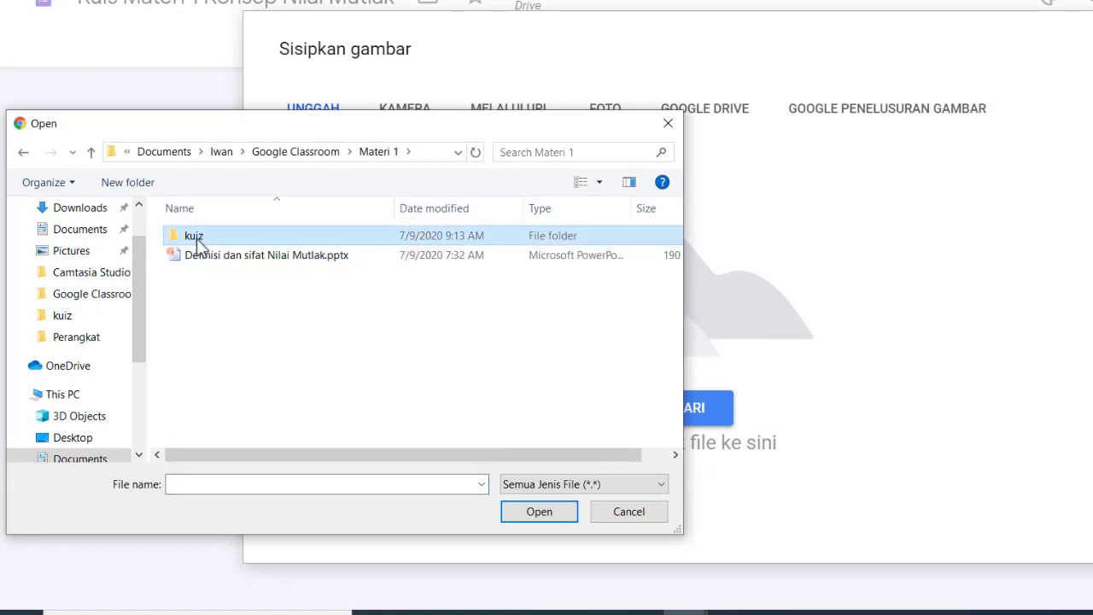
double_click(193, 236)
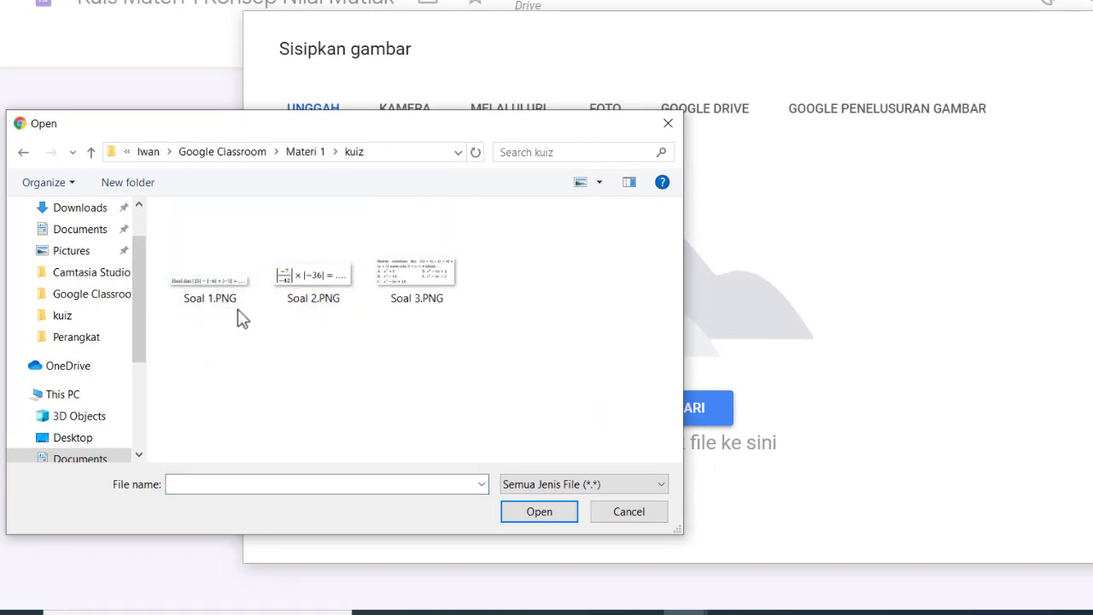
click(183, 286)
click(540, 512)
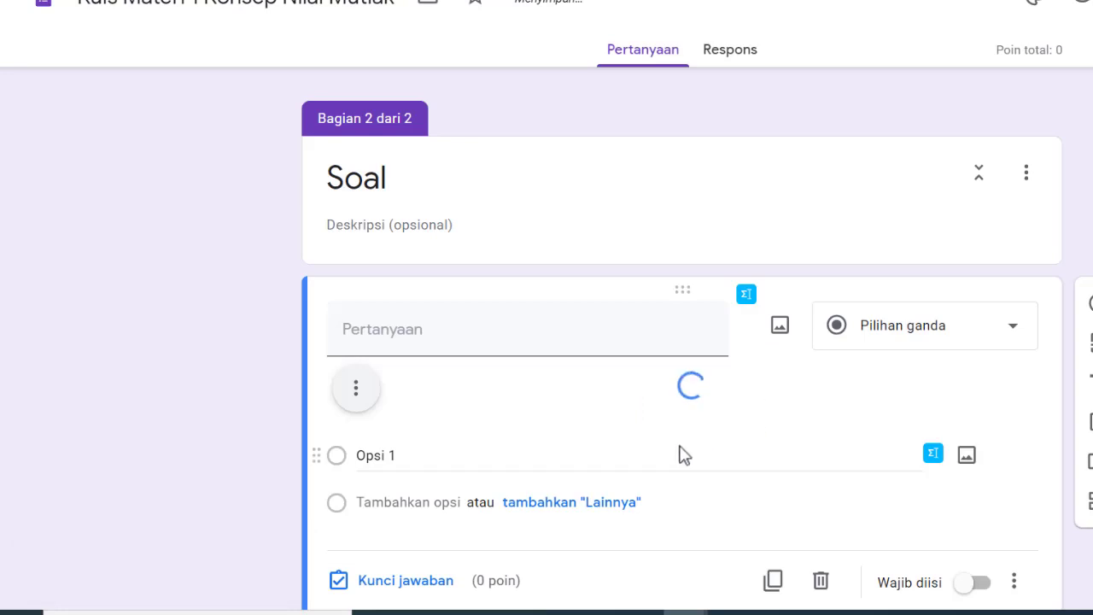
Step: Enter question 1's five answer options from the PDF: 5, 6, 7, 9 and 10
scroll(672, 408, down, 1)
click(402, 384)
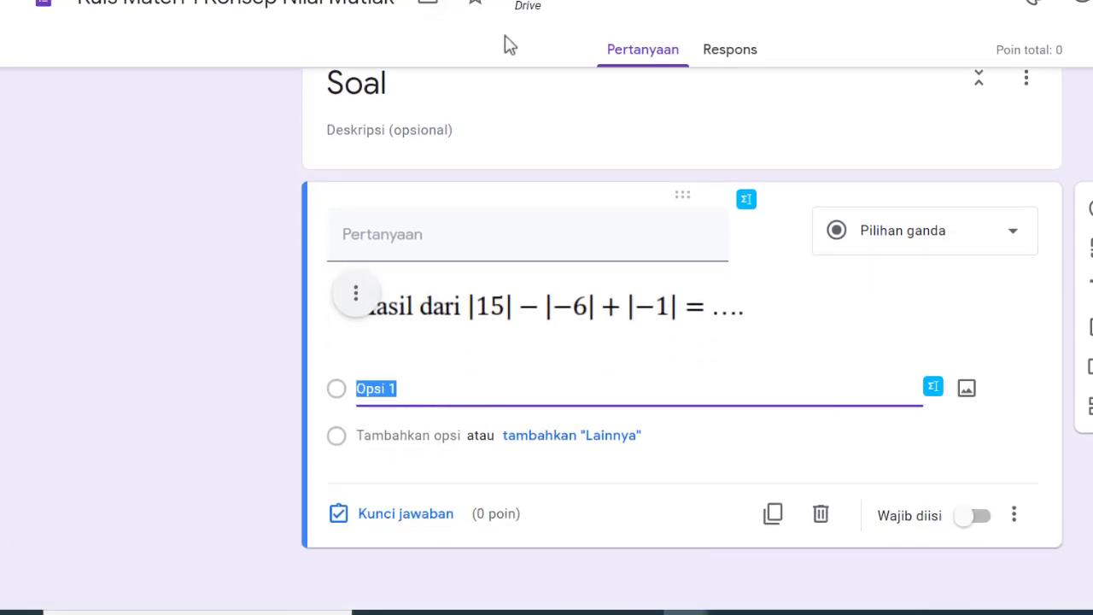
key(alt+Tab)
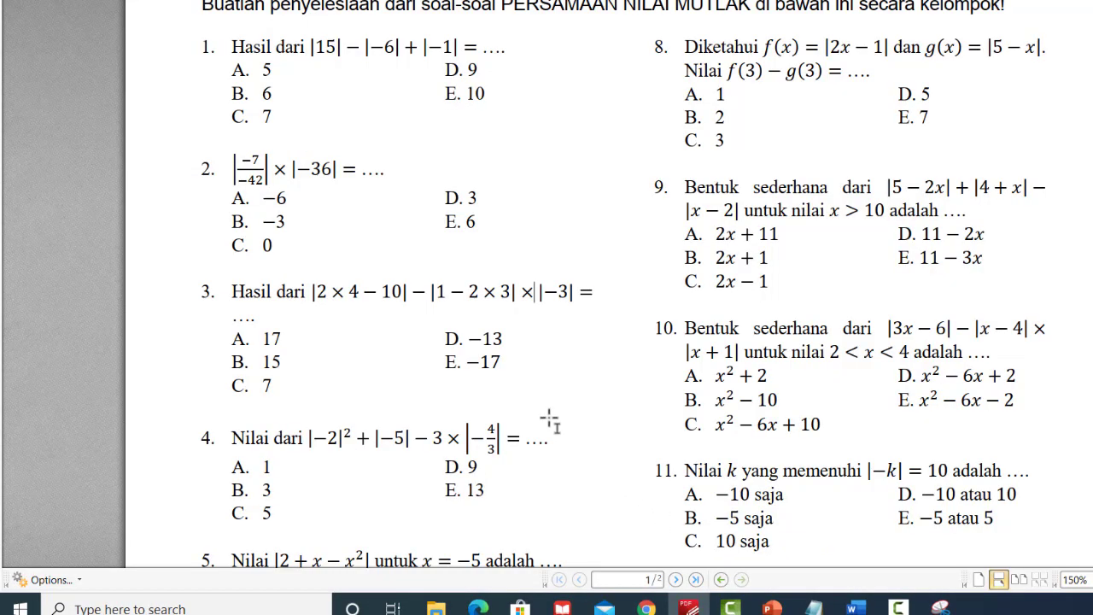
key(alt+Tab)
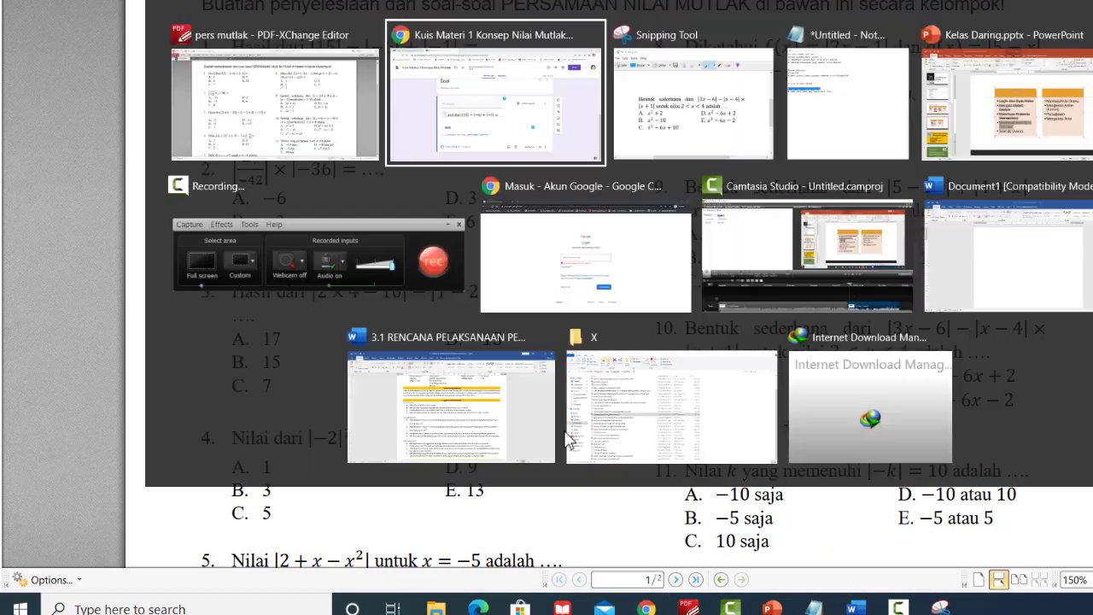
text(5)
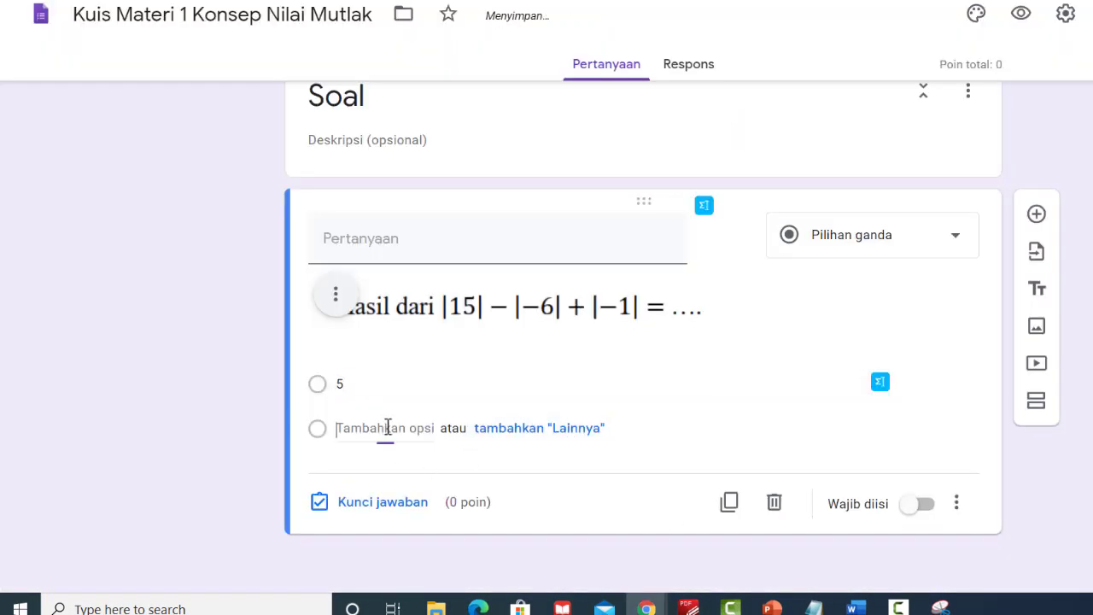
click(386, 427)
text(6)
click(373, 472)
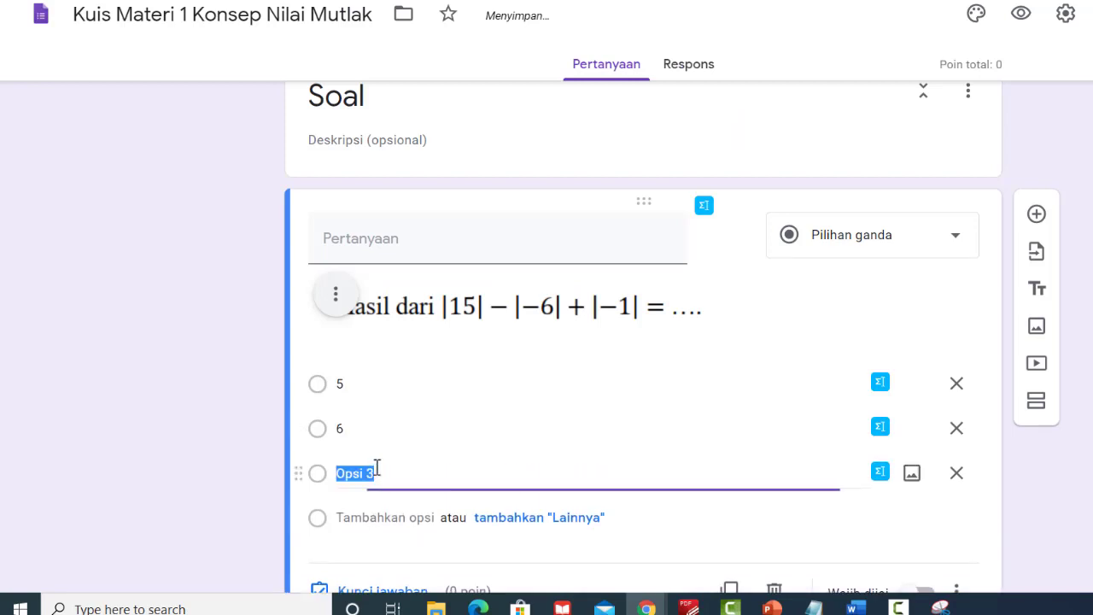
text(7)
click(357, 519)
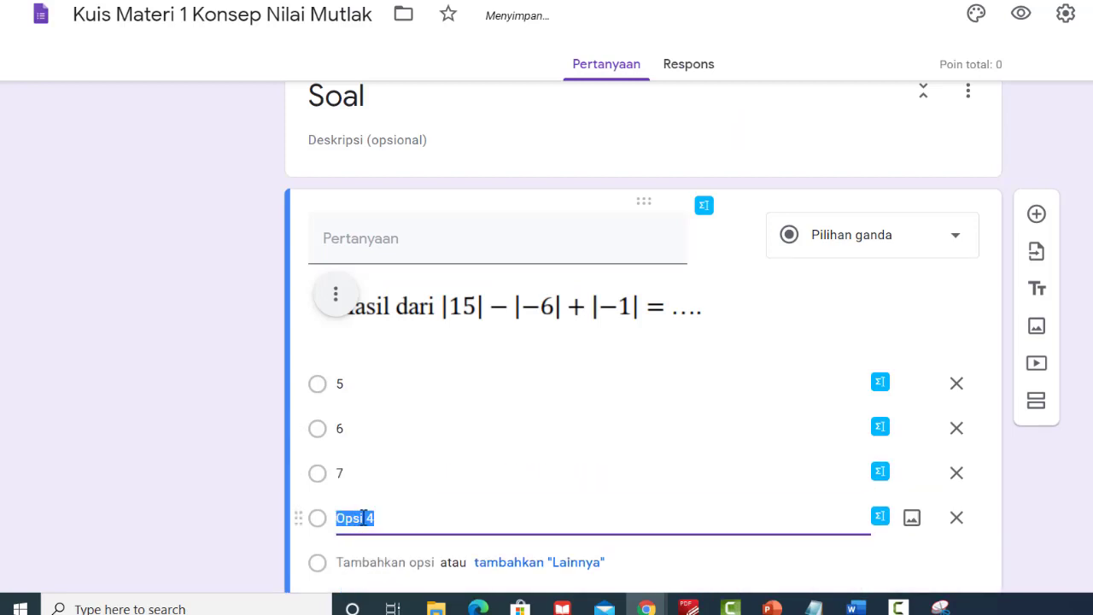
text(9)
click(360, 560)
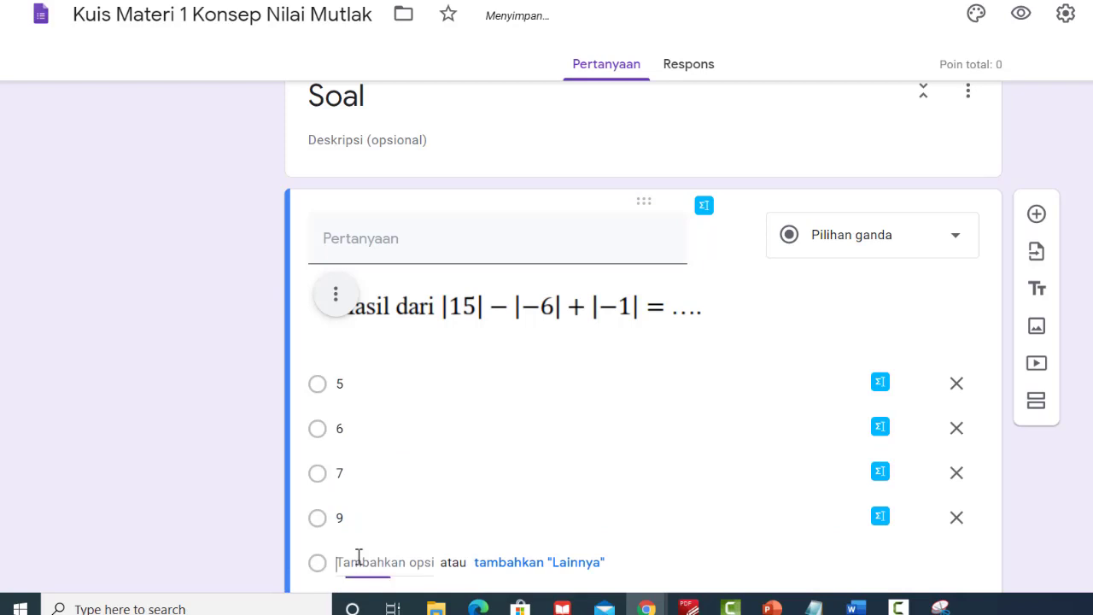
text(10)
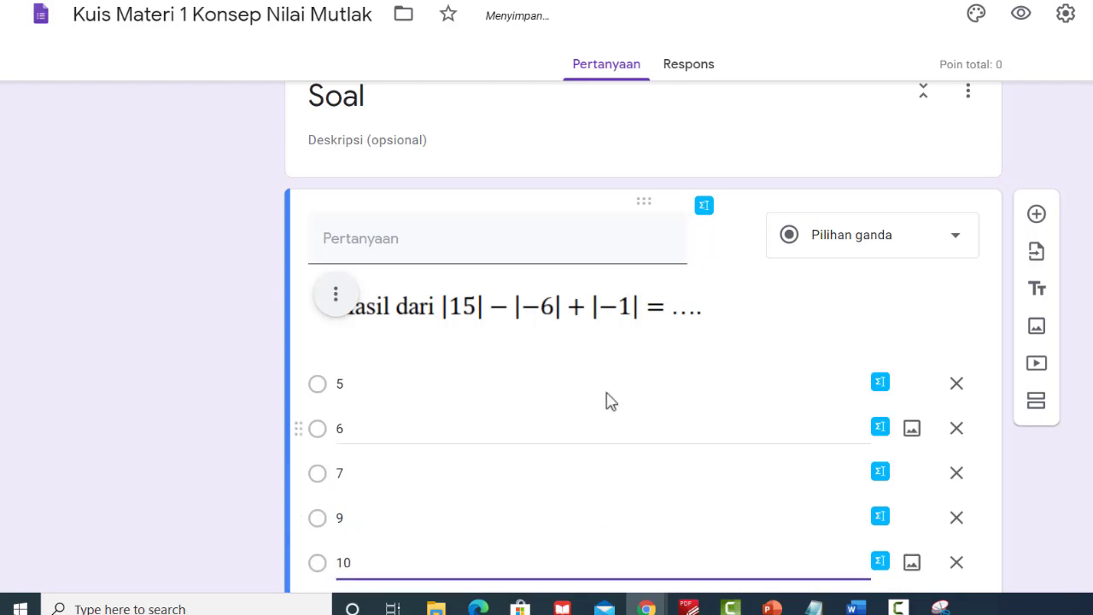
Step: Set the question's answer key to 10 and its score to 20 points
scroll(706, 356, down, 2)
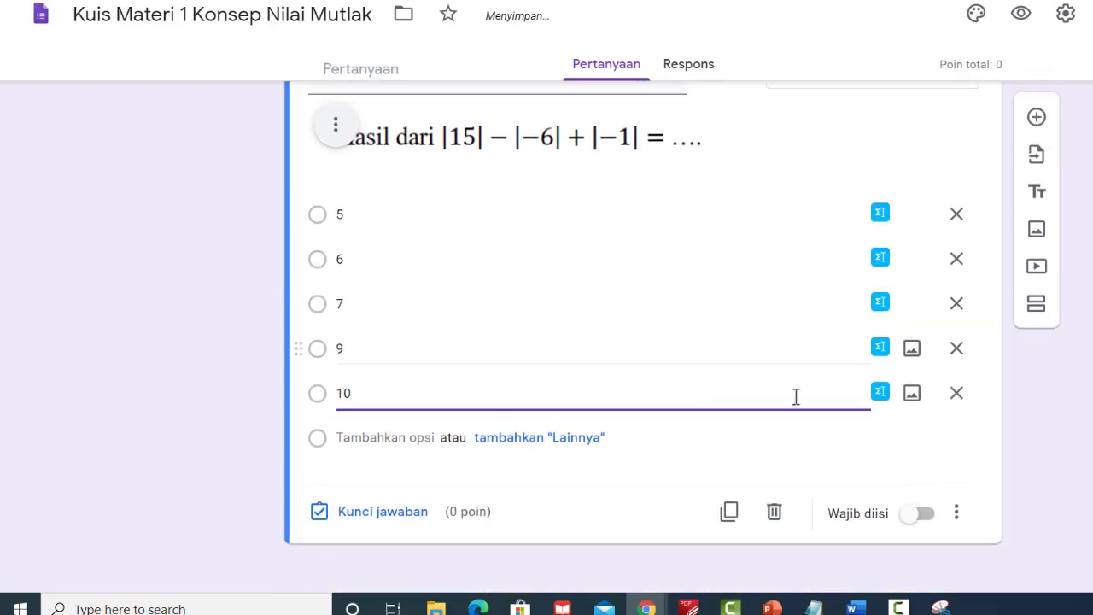
scroll(527, 296, up, 1)
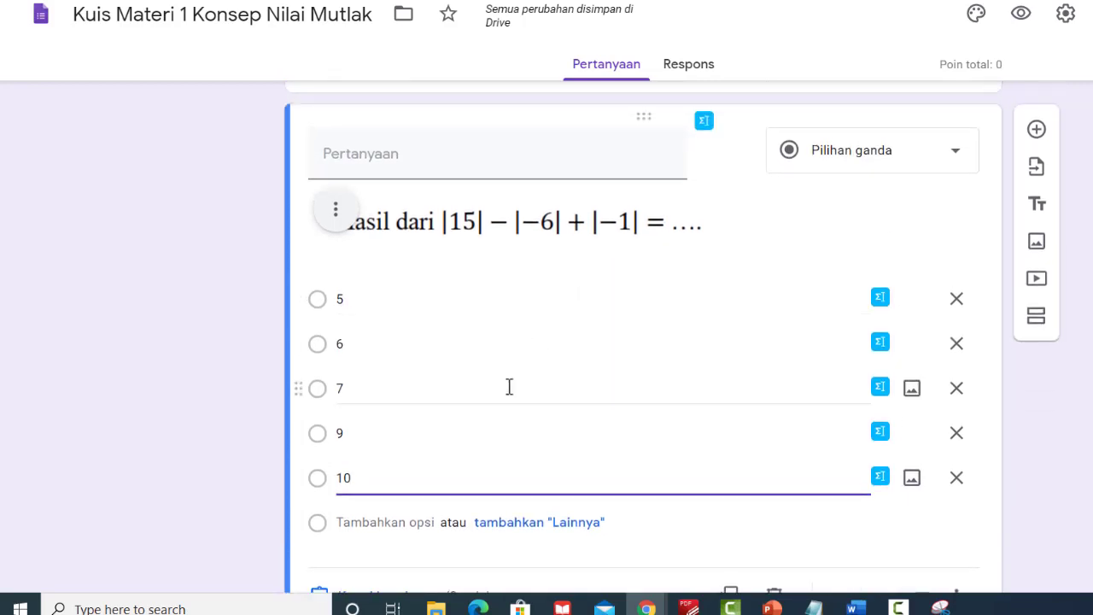
scroll(547, 371, down, 1)
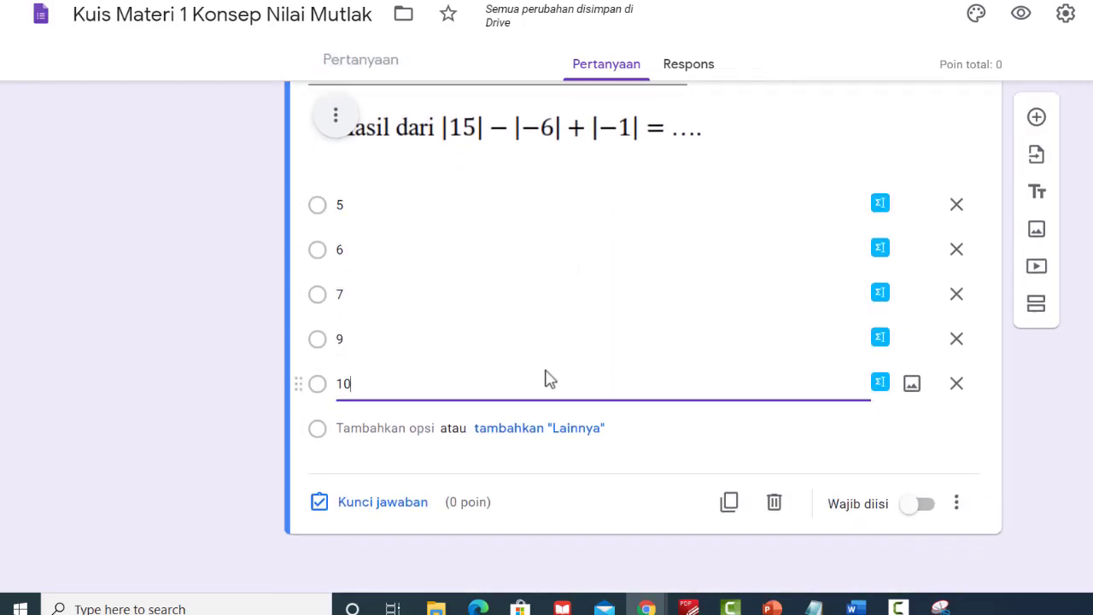
click(386, 510)
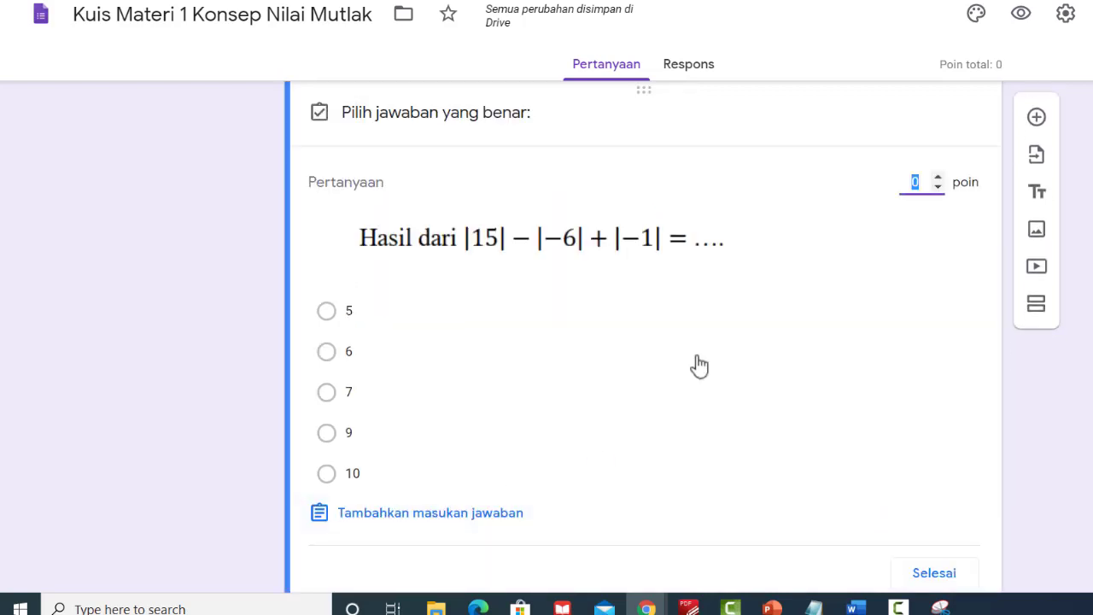
scroll(875, 280, down, 1)
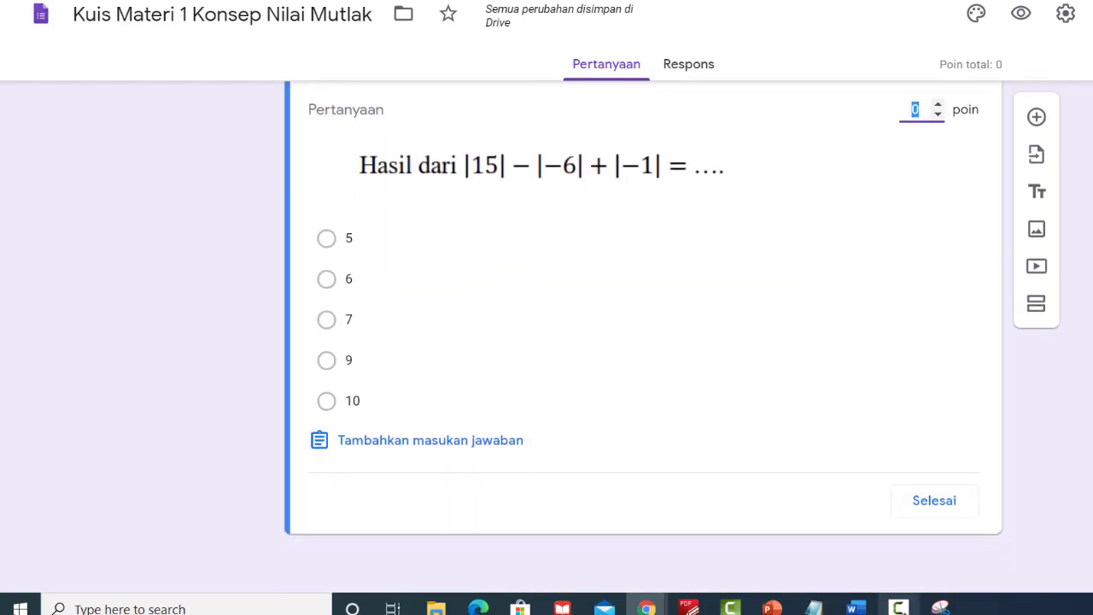
click(899, 608)
click(1031, 538)
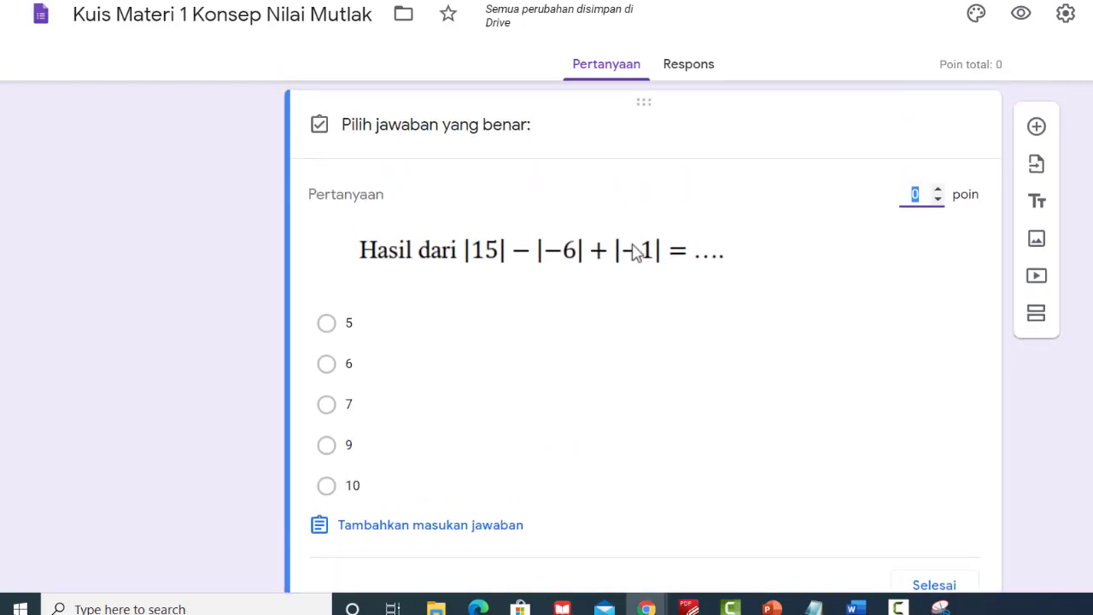
scroll(535, 432, down, 1)
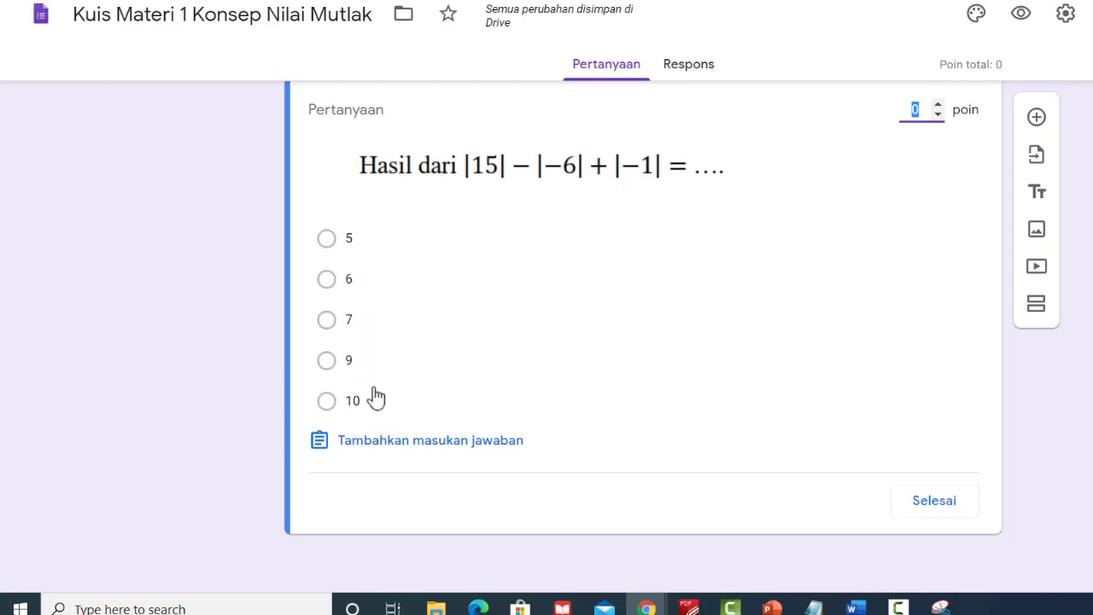
click(328, 405)
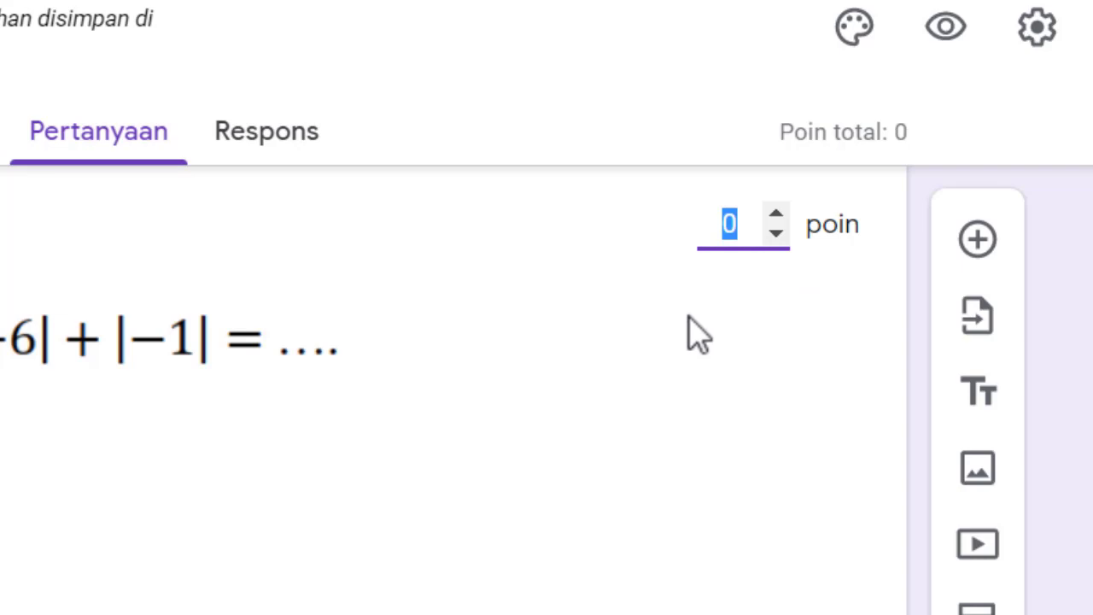
text(20)
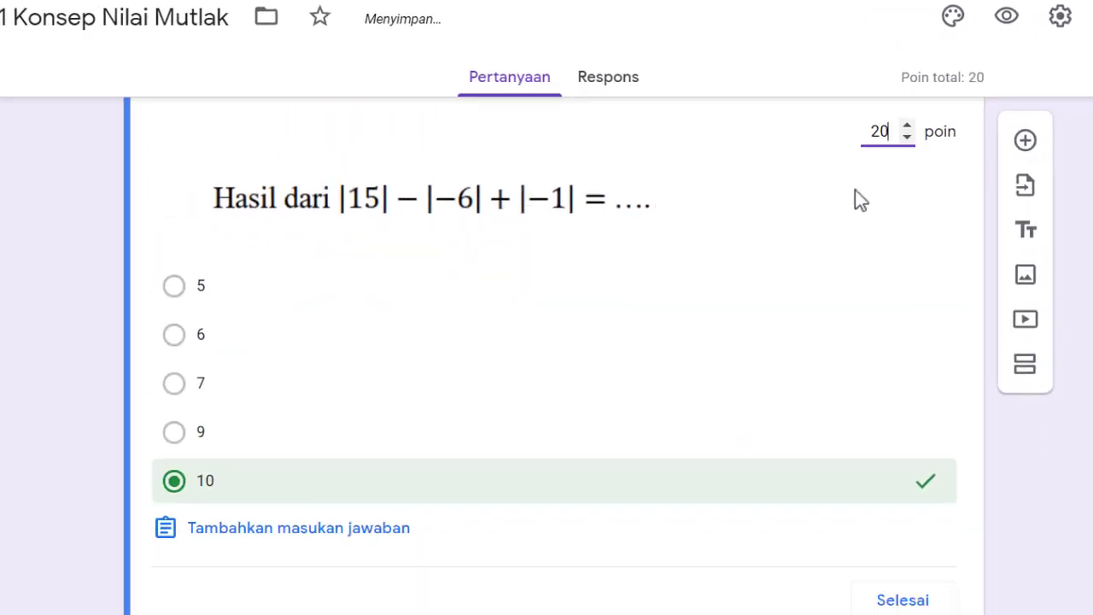
Step: Restore question 1's score to 20 points after trying a lower value, and finish editing its answer key
scroll(937, 165, up, 2)
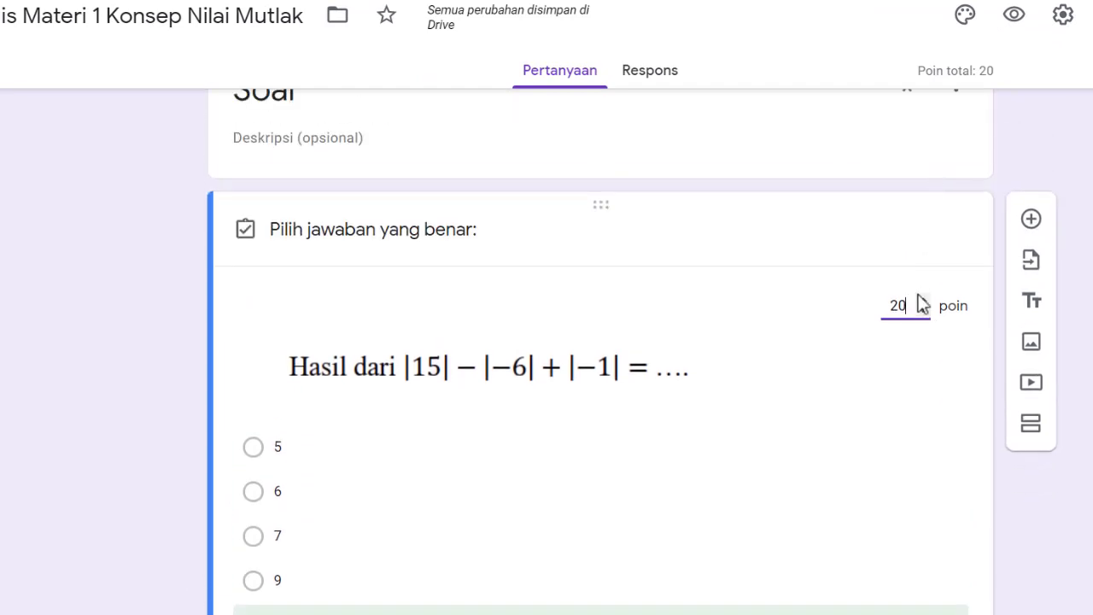
click(922, 311)
click(923, 311)
scroll(747, 387, down, 1)
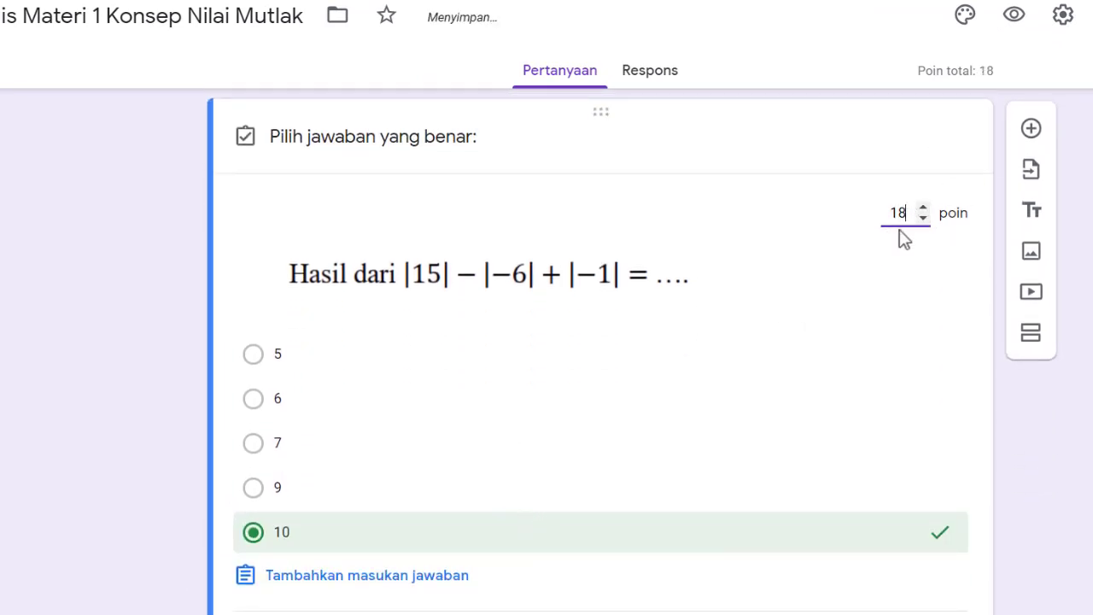
drag(910, 216, 879, 224)
text(20)
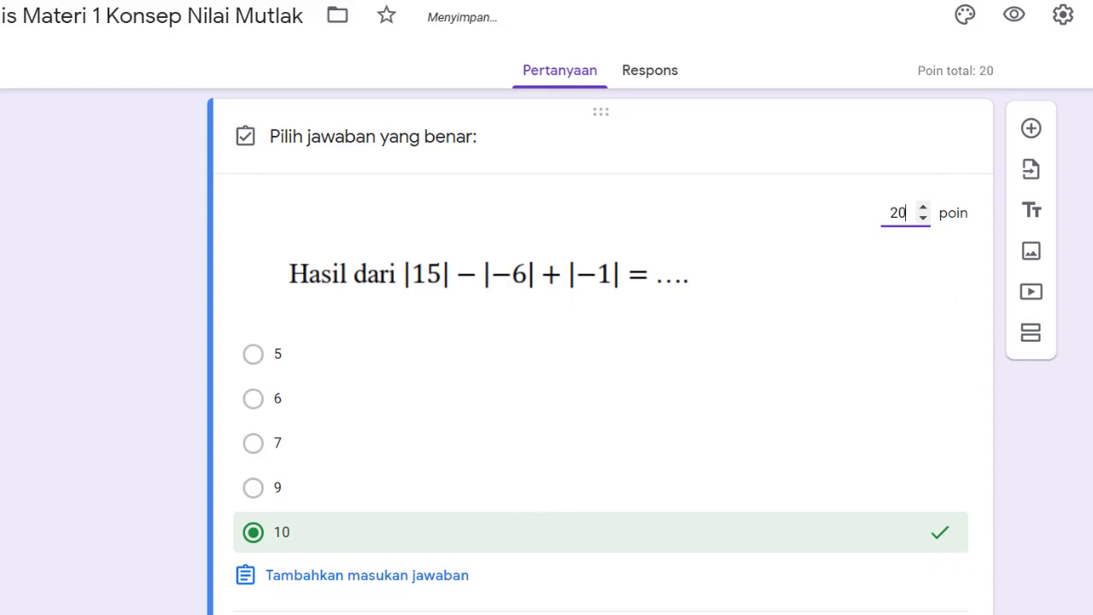
scroll(1050, 532, down, 1)
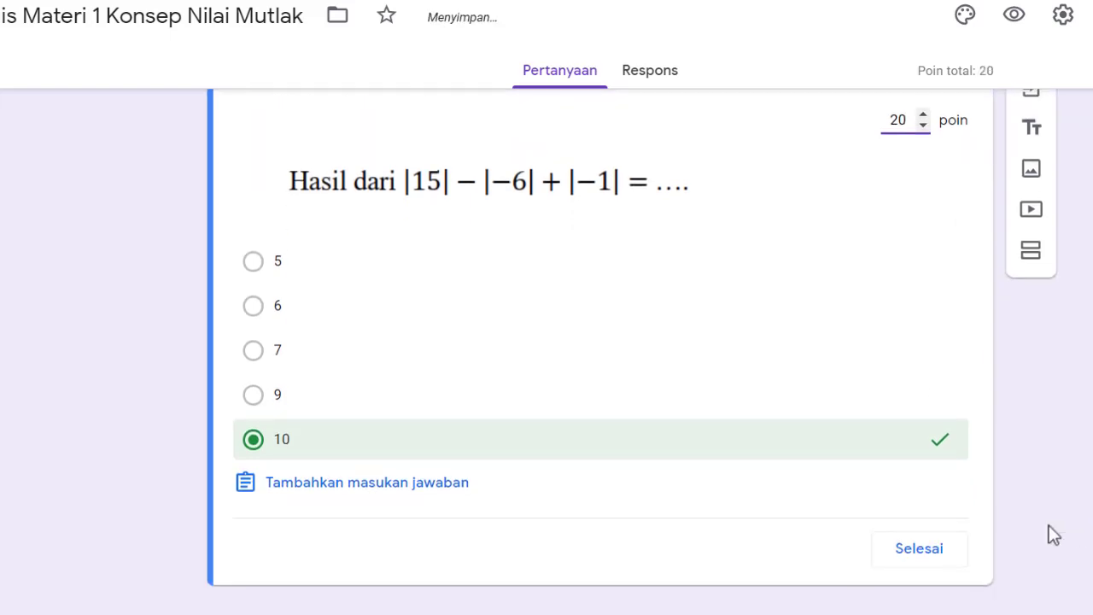
click(923, 559)
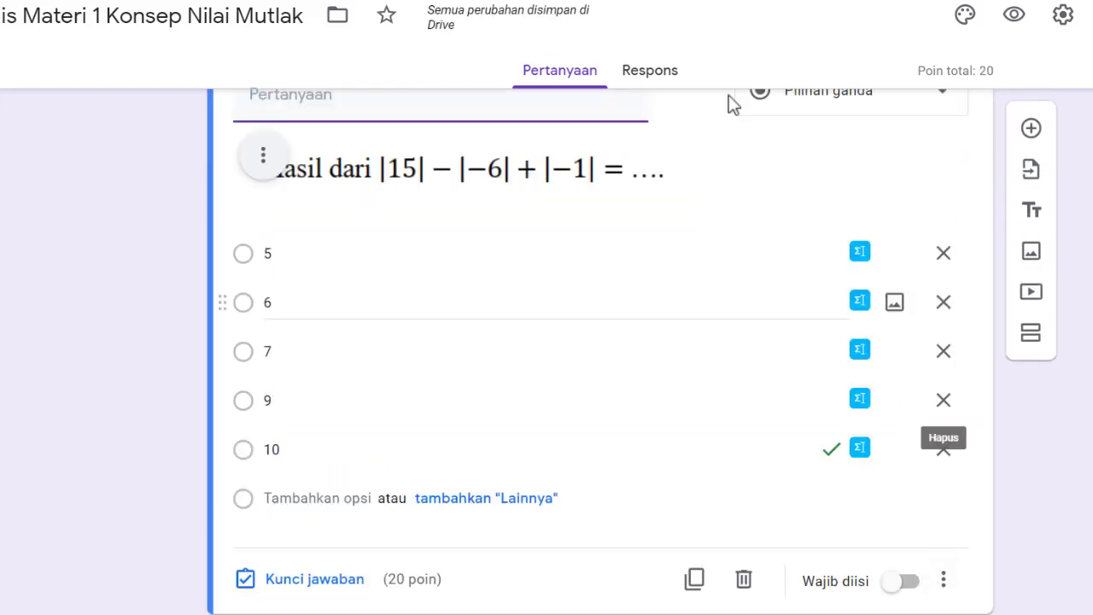
Step: Prefix question 1's five answer options with letters: A. 5, B. 6, C. 7, D. 9 and E. 10
double_click(268, 256)
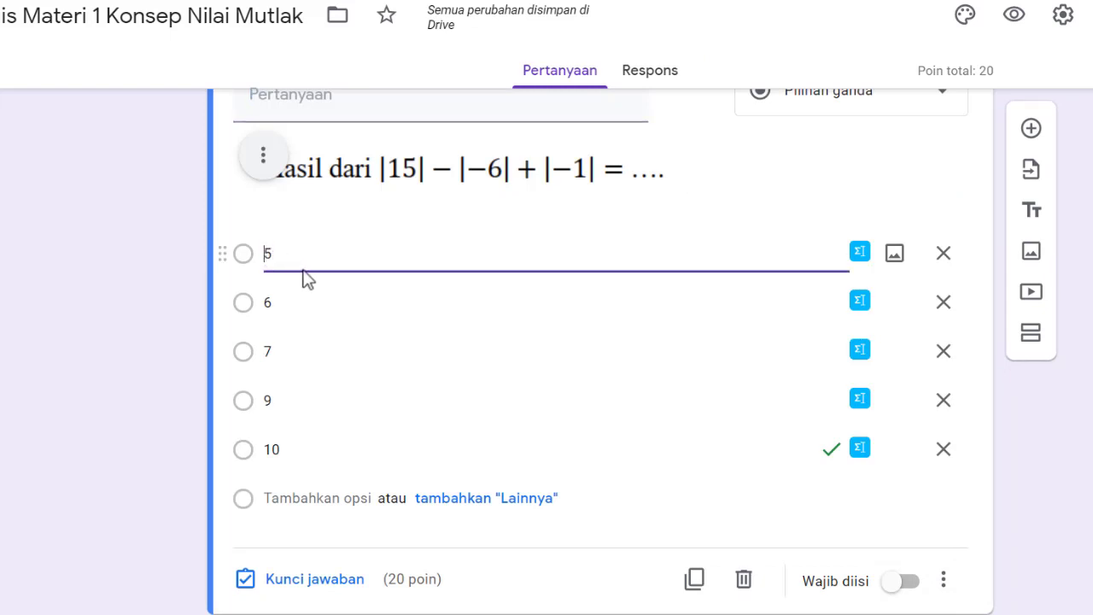
text(A.)
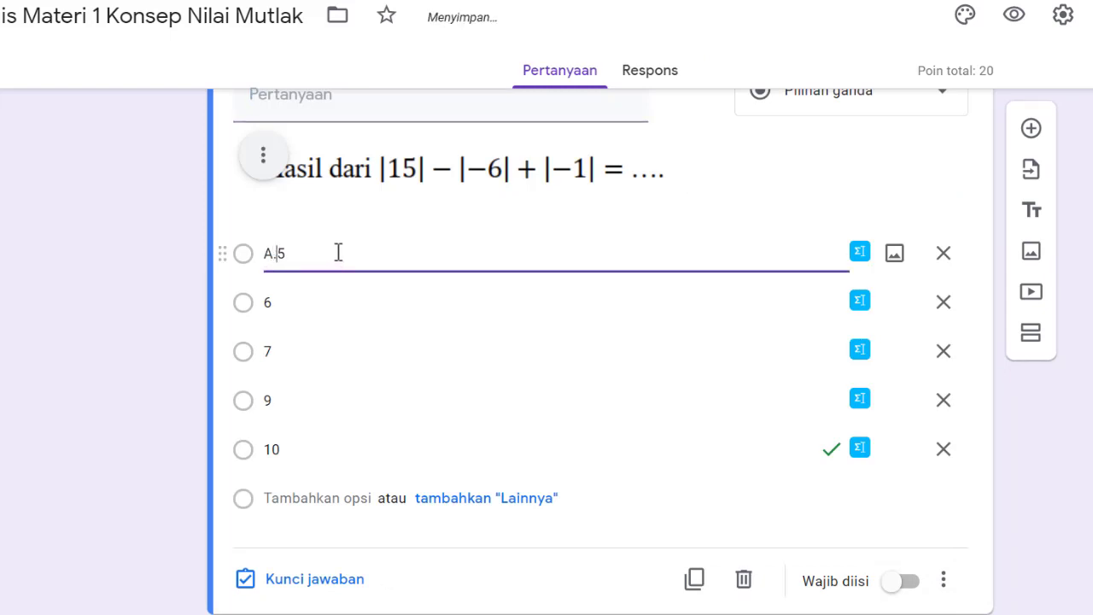
double_click(267, 303)
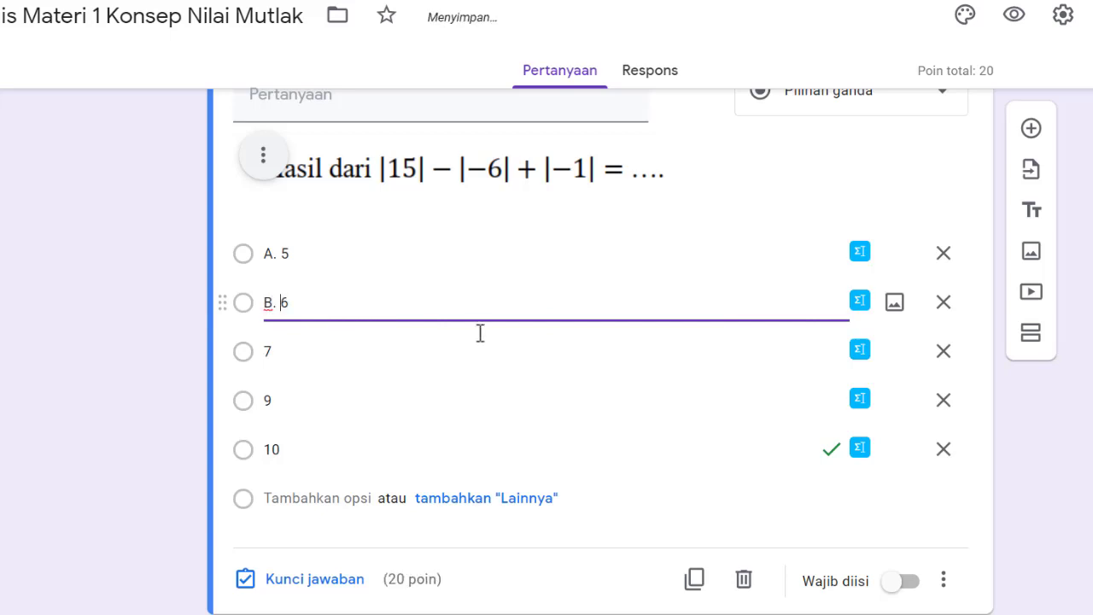
click(267, 352)
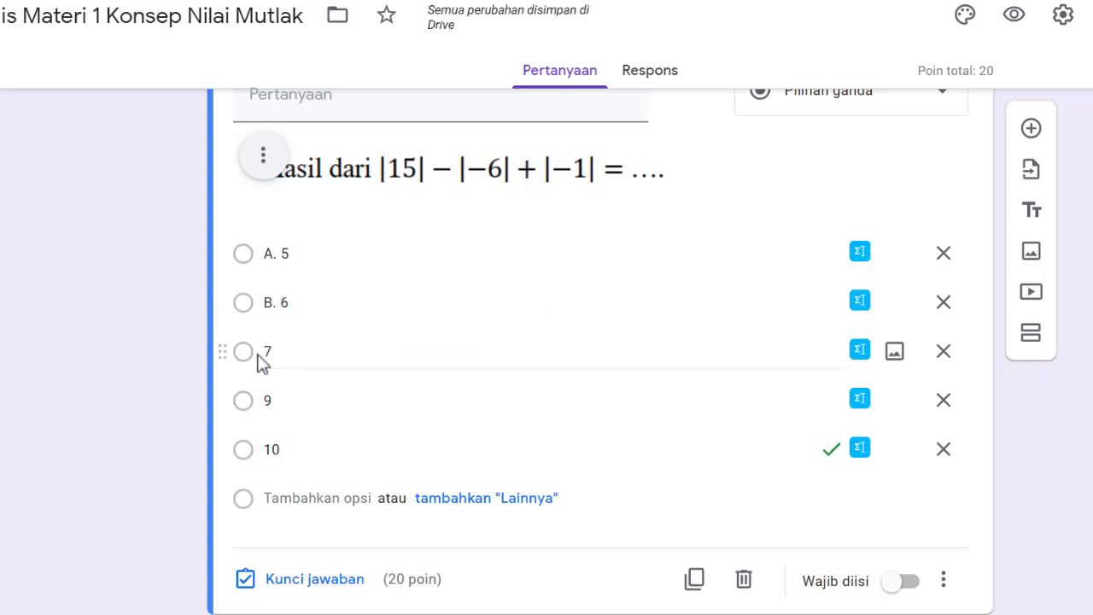
text(C.)
click(269, 402)
text(D.)
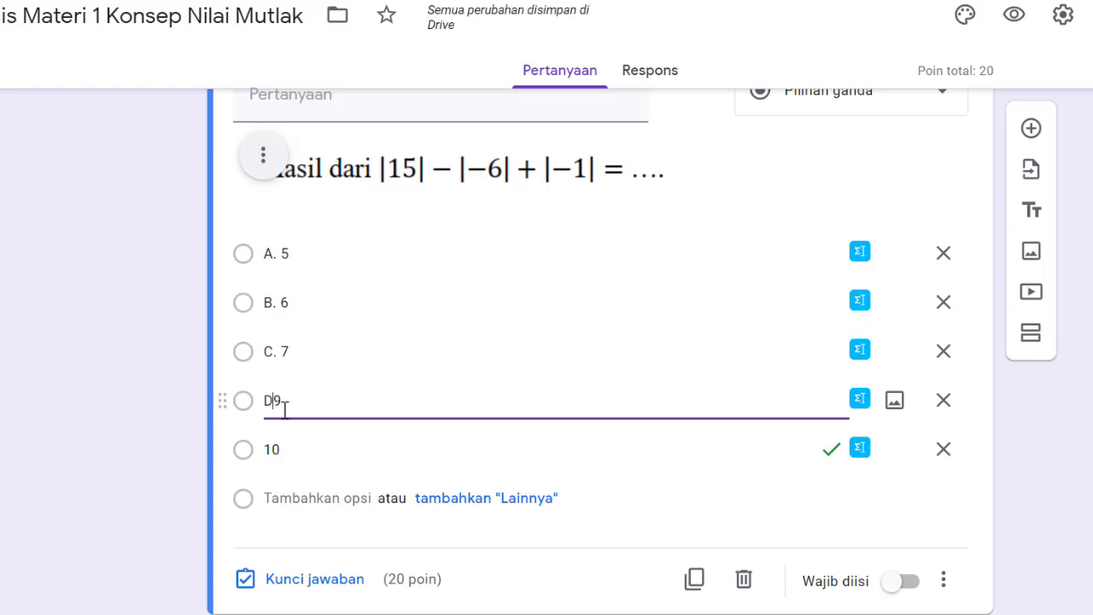
click(267, 449)
text(E.)
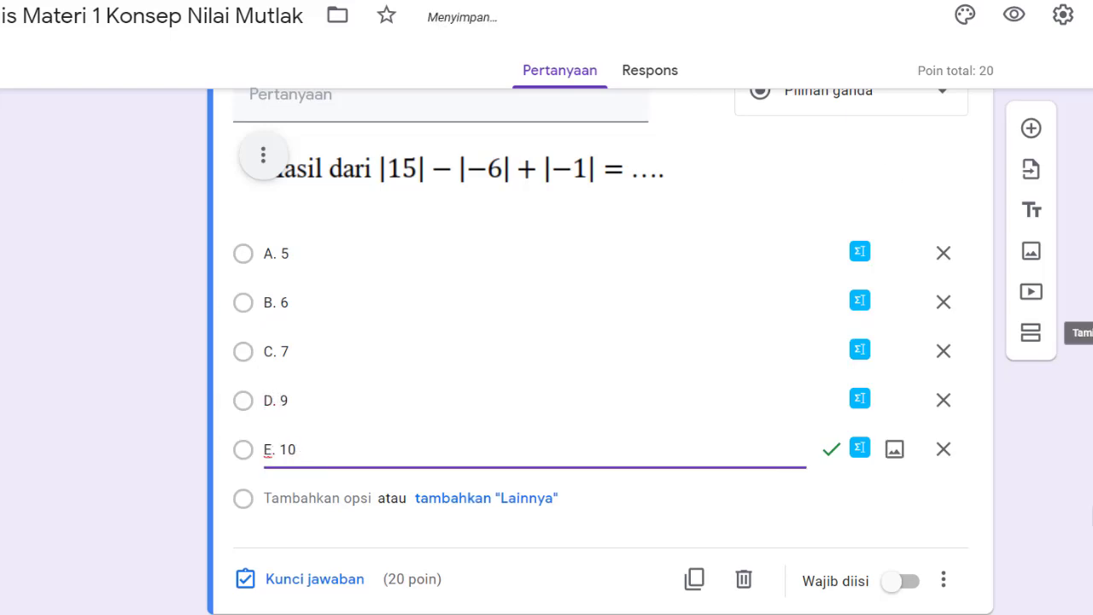
Step: Add a second multiple-choice question and upload the snipped image of |−7/−42| × |−36| as its picture
scroll(780, 512, down, 1)
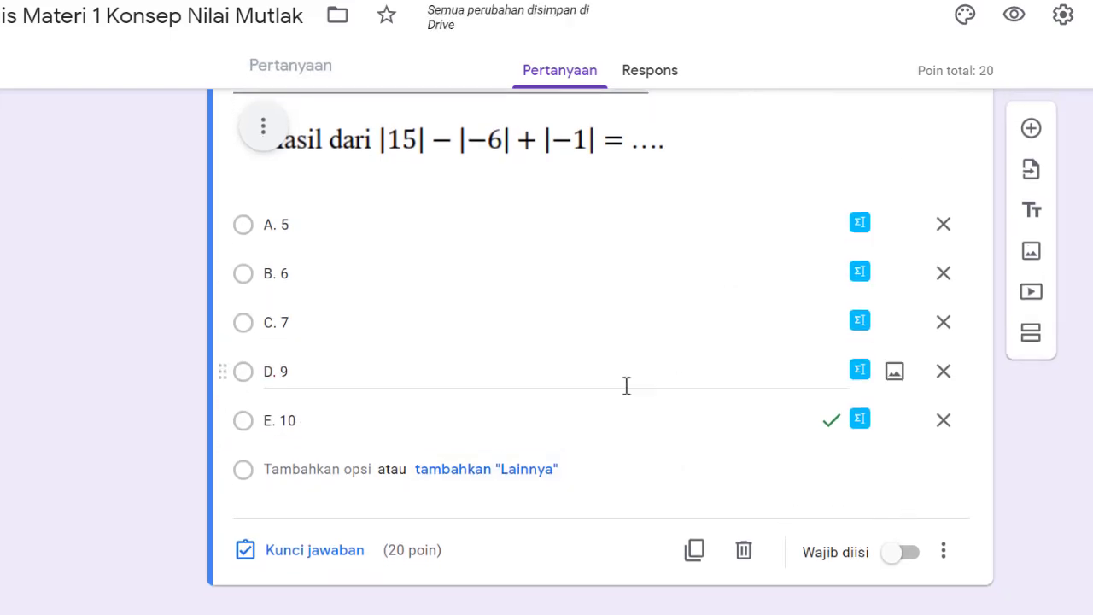
scroll(649, 367, up, 1)
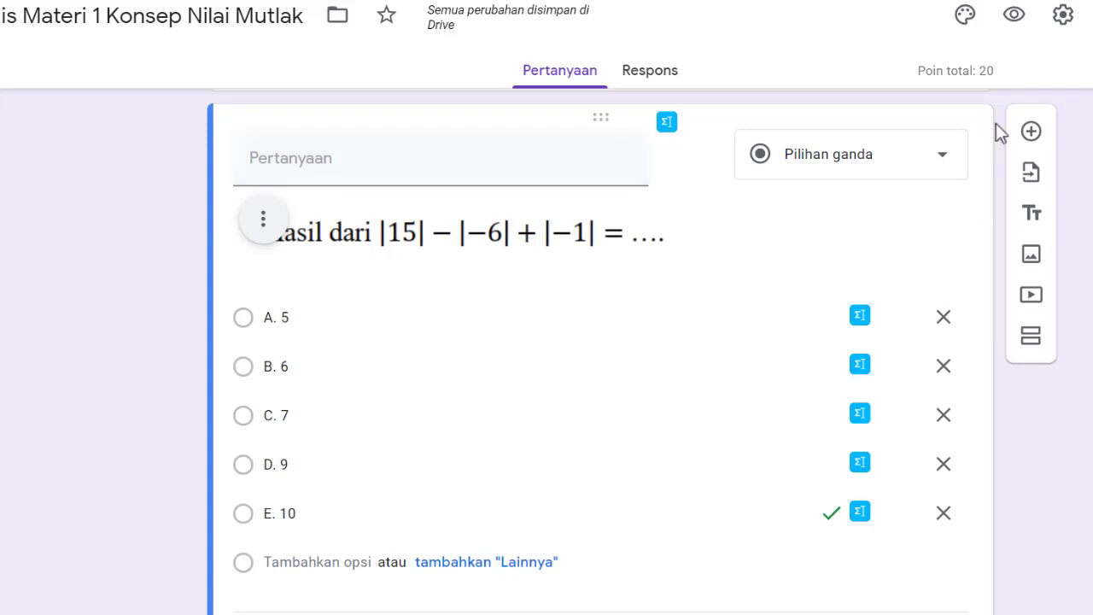
click(1032, 133)
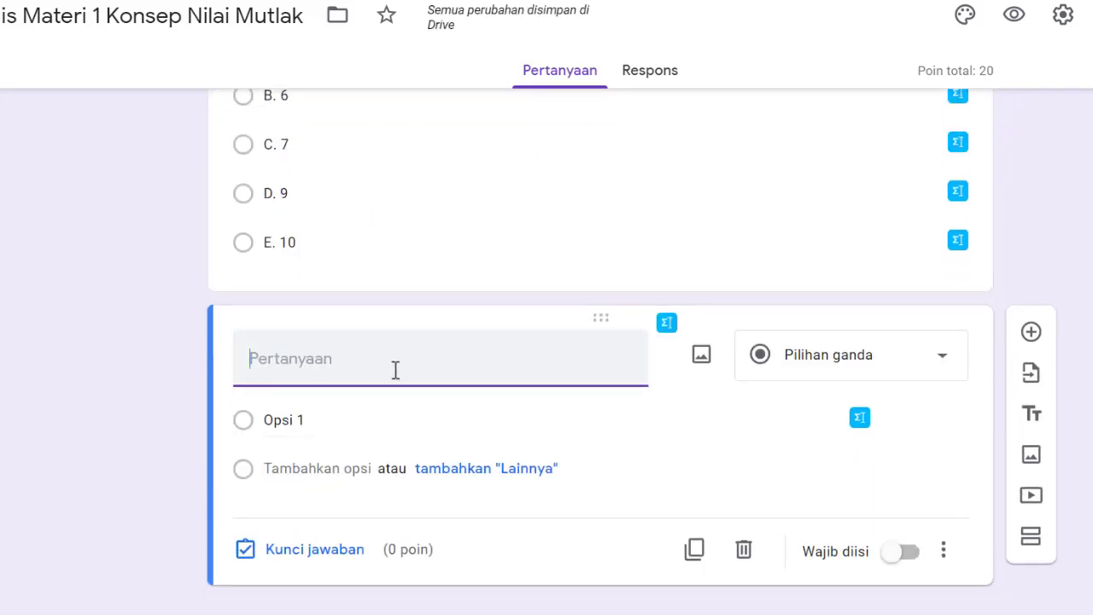
click(702, 359)
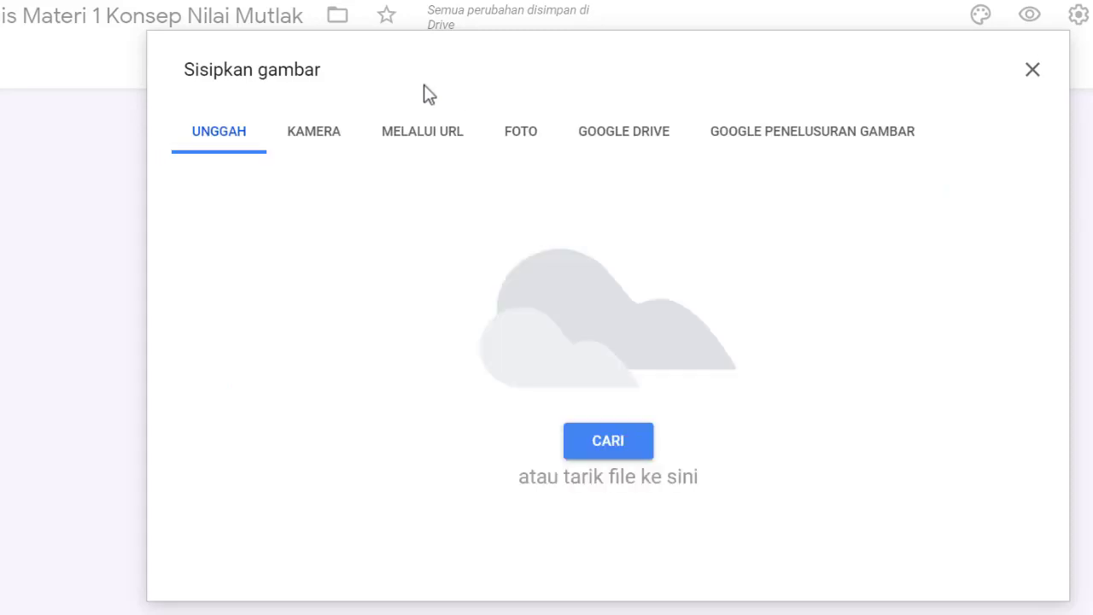
click(619, 442)
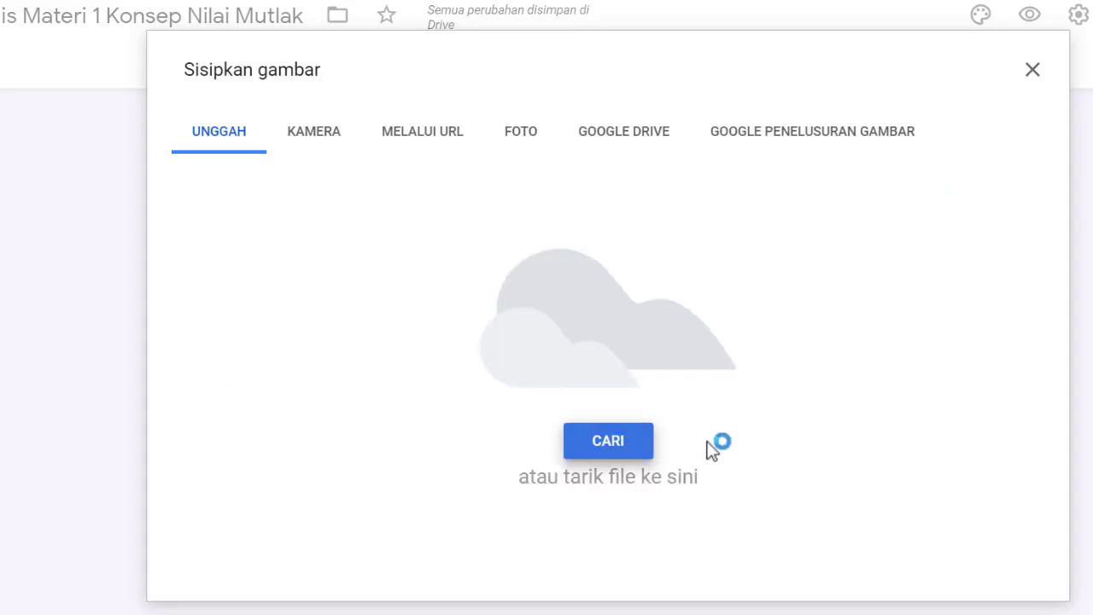
click(219, 256)
click(485, 545)
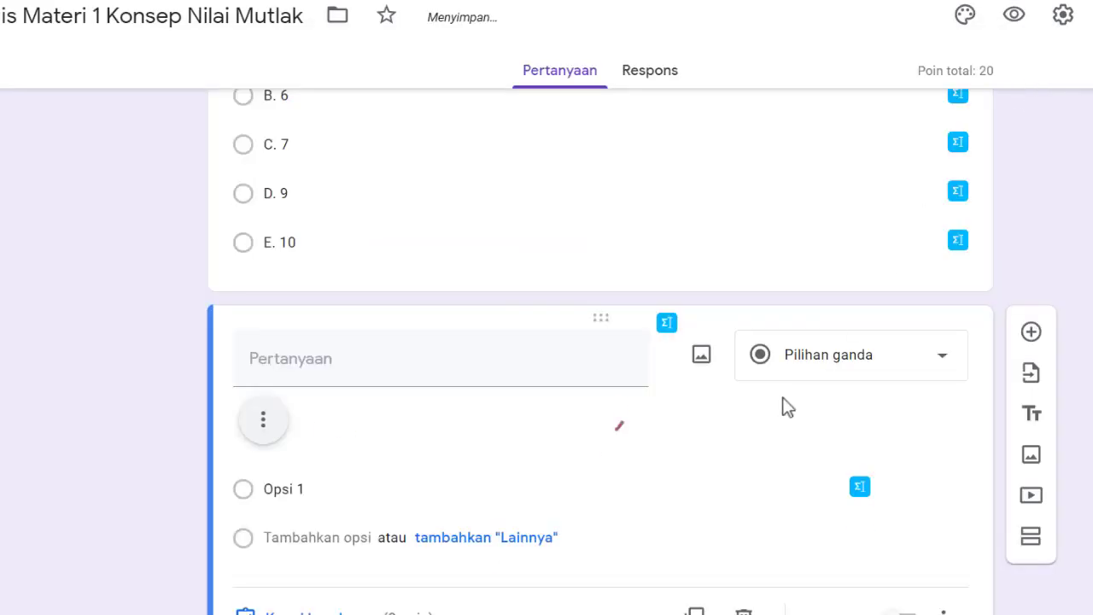
Step: Enter question 2's first four answer options from the PDF: A. -6, B. -3, 0 and 3
click(326, 413)
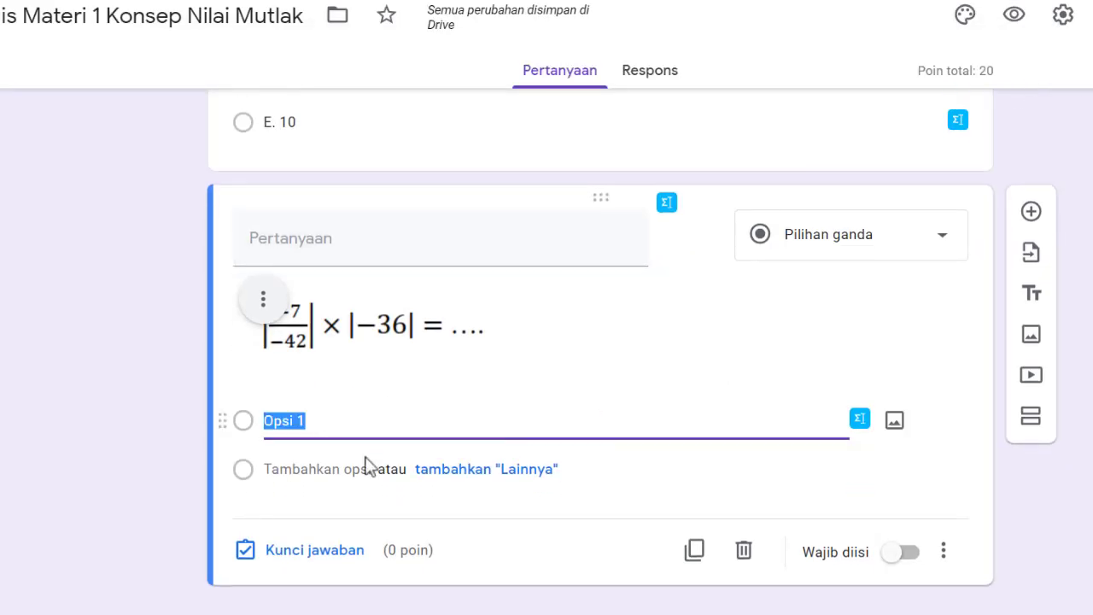
key(alt+Tab)
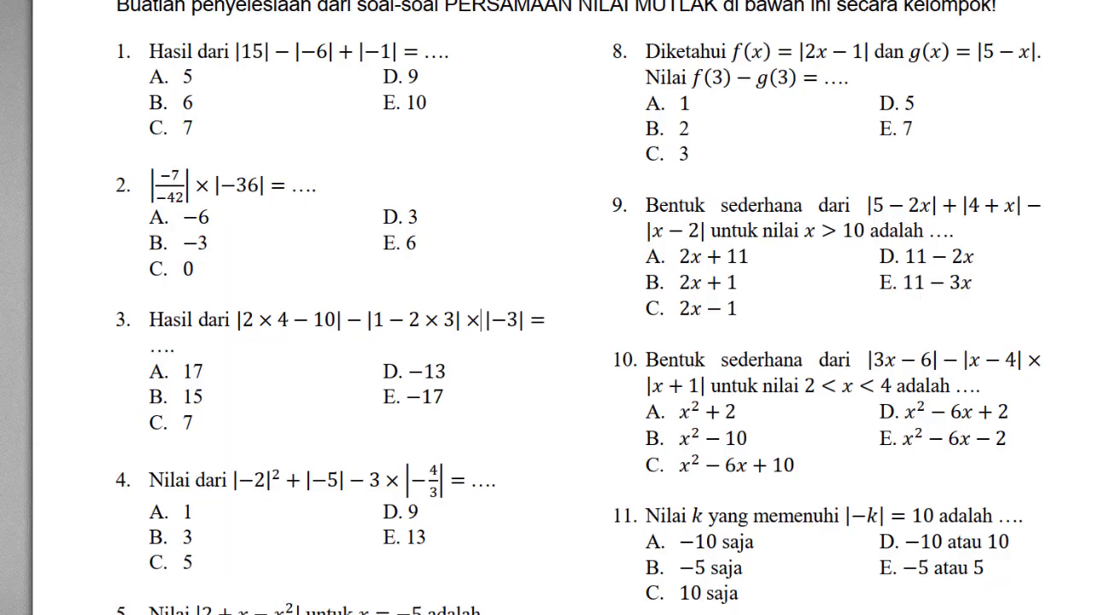
key(alt+Tab)
text(A.)
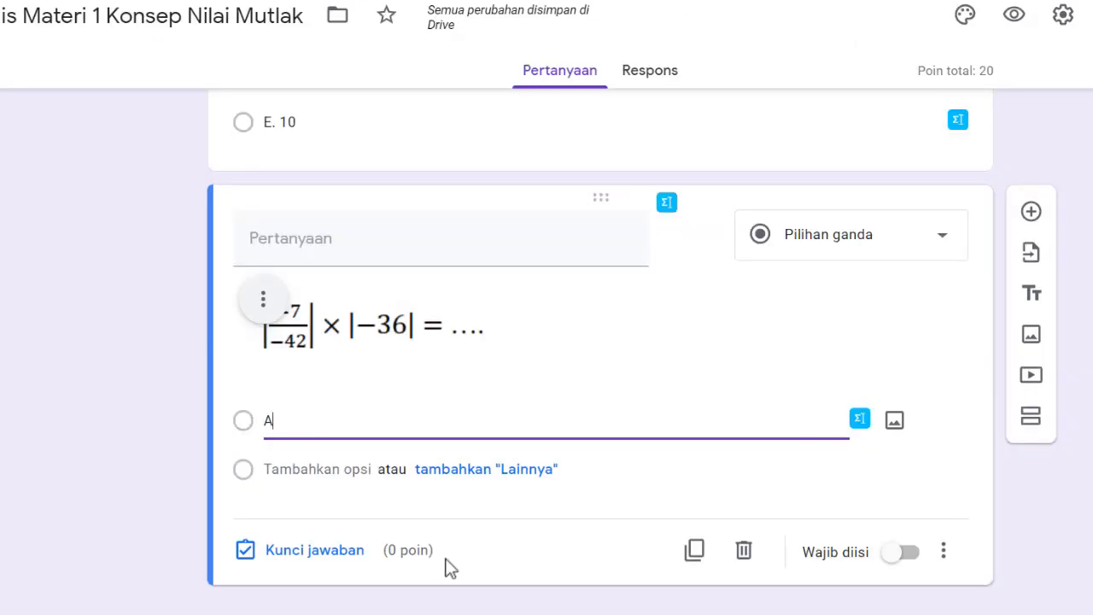
click(282, 469)
text(B)
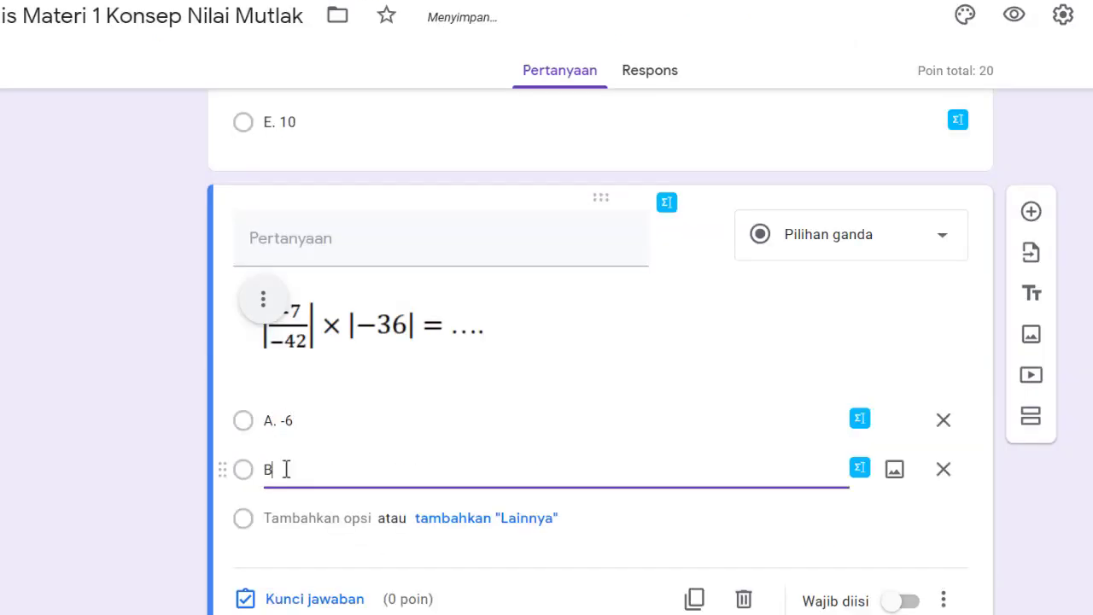
text(. -3)
click(282, 519)
text(0)
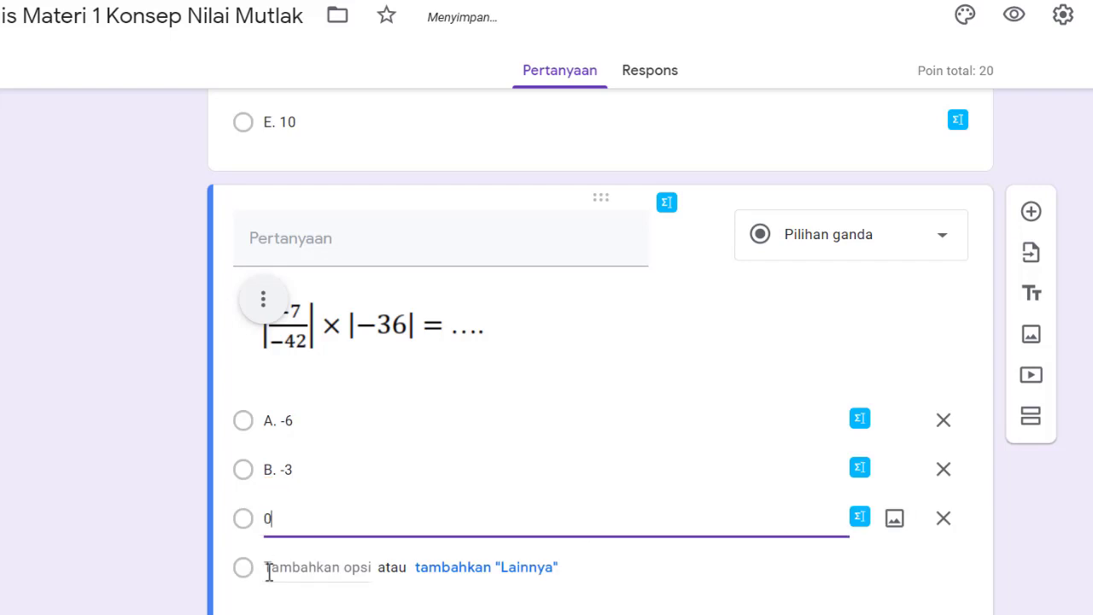
click(285, 568)
text(3)
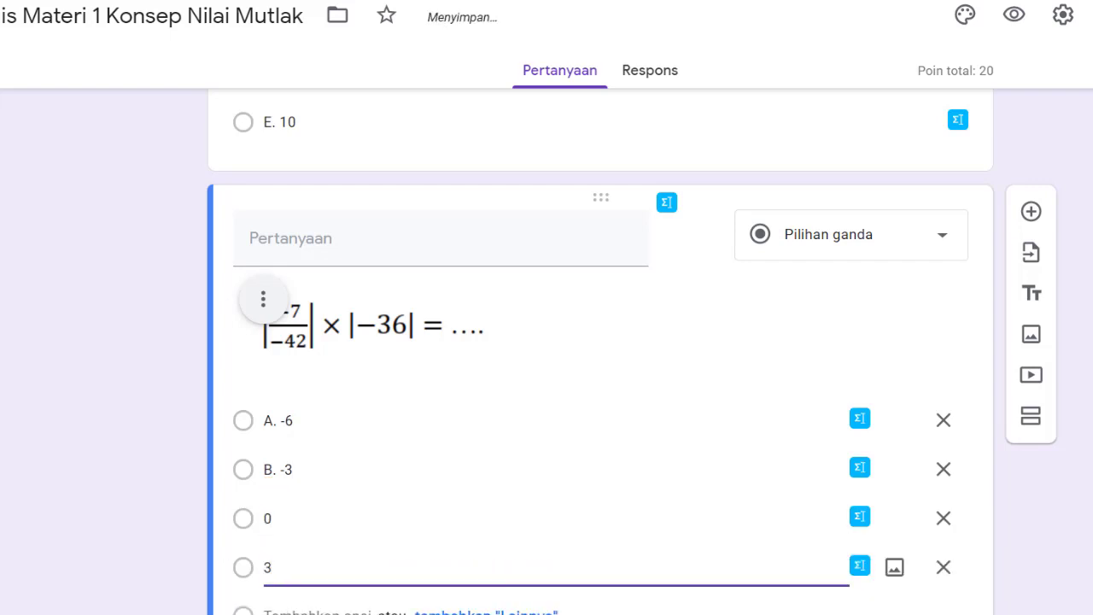
Step: Add a fifth option to question 2 and set the last three options to C. 0, D. 3 and E. 6
click(299, 612)
double_click(265, 518)
text(C. 0)
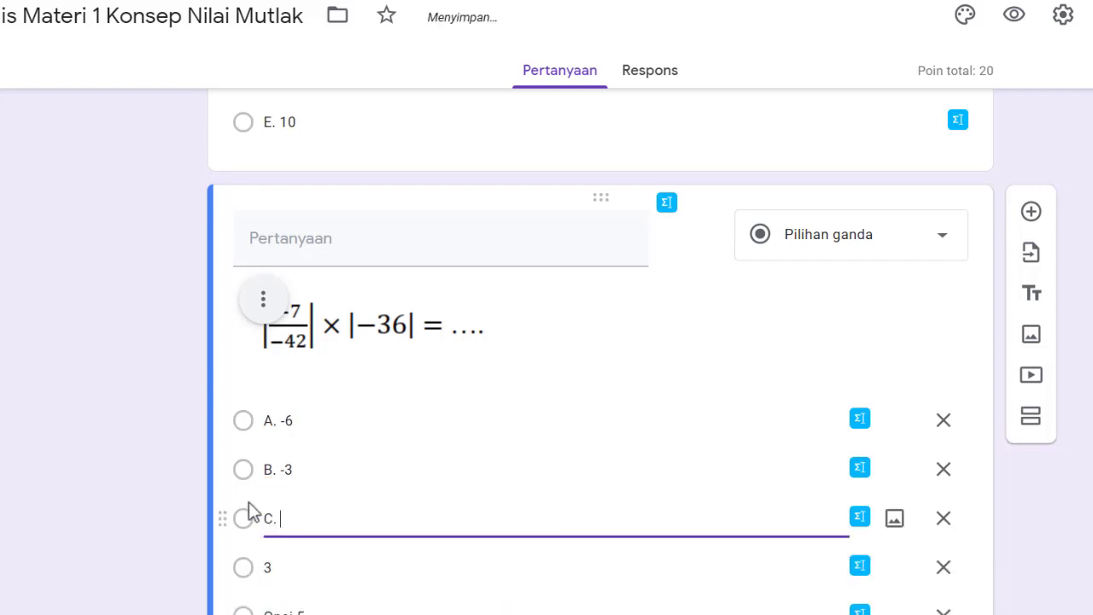
double_click(270, 569)
text(D. 3)
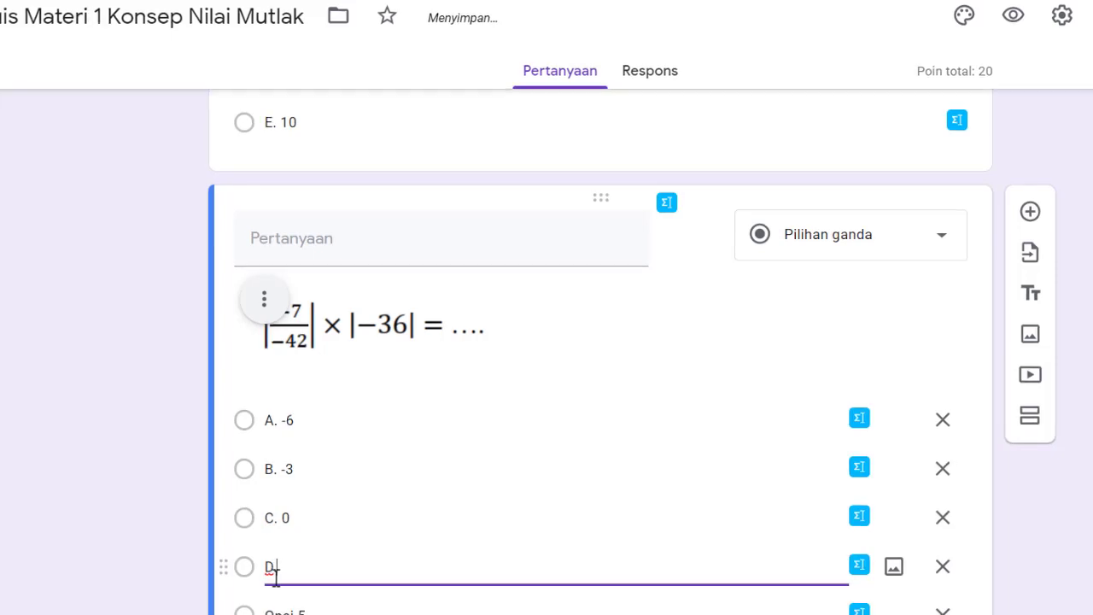
double_click(280, 614)
text(E. 6)
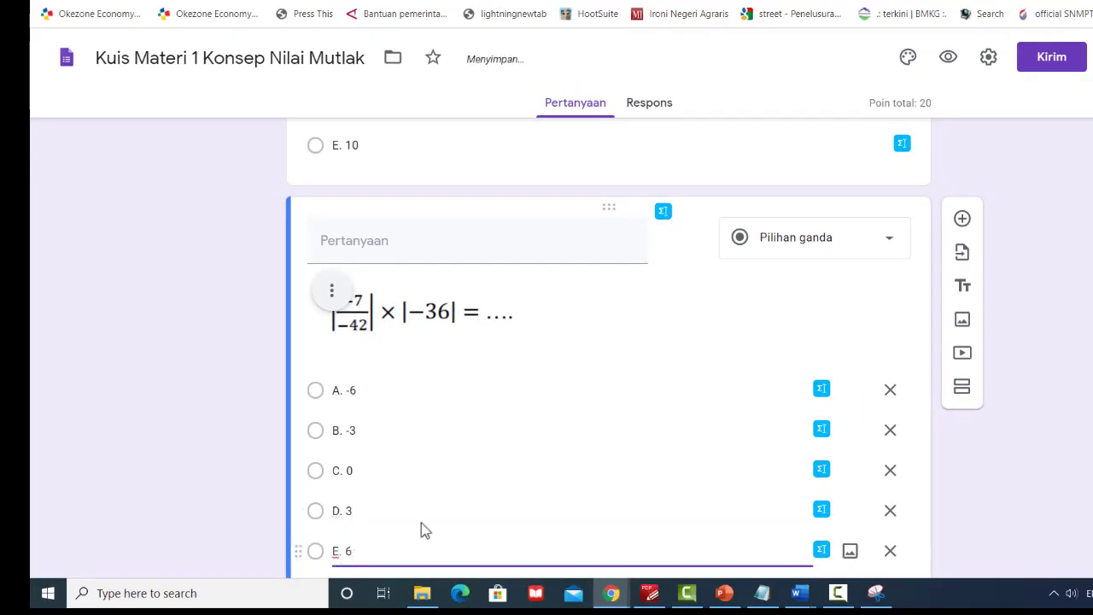
Step: Set question 2's answer key to E. 6 with a score of 20 points and finish editing the key
scroll(453, 410, down, 3)
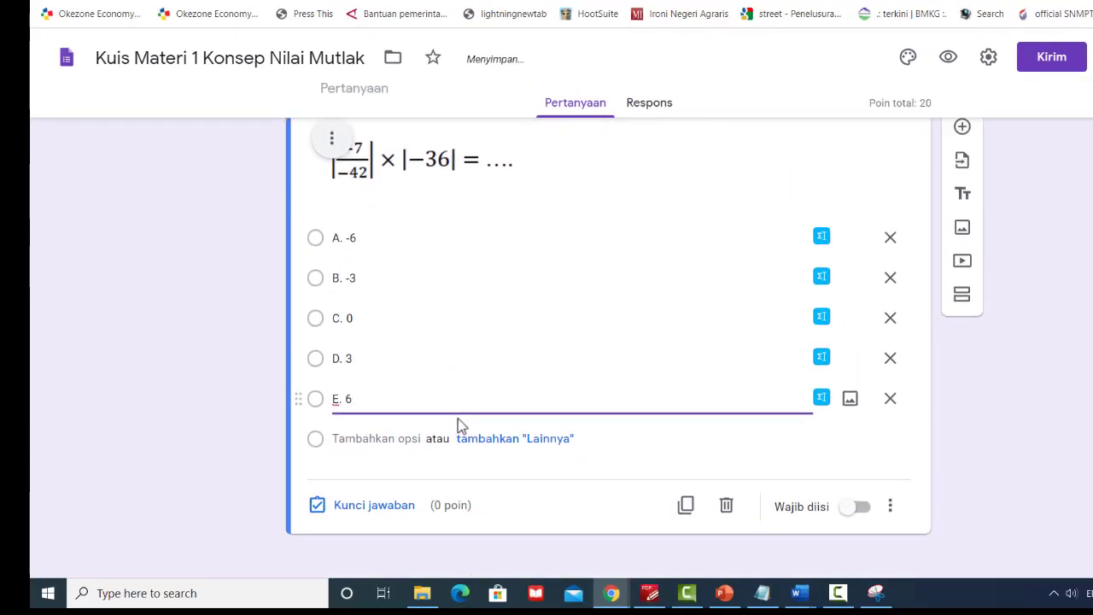
click(360, 507)
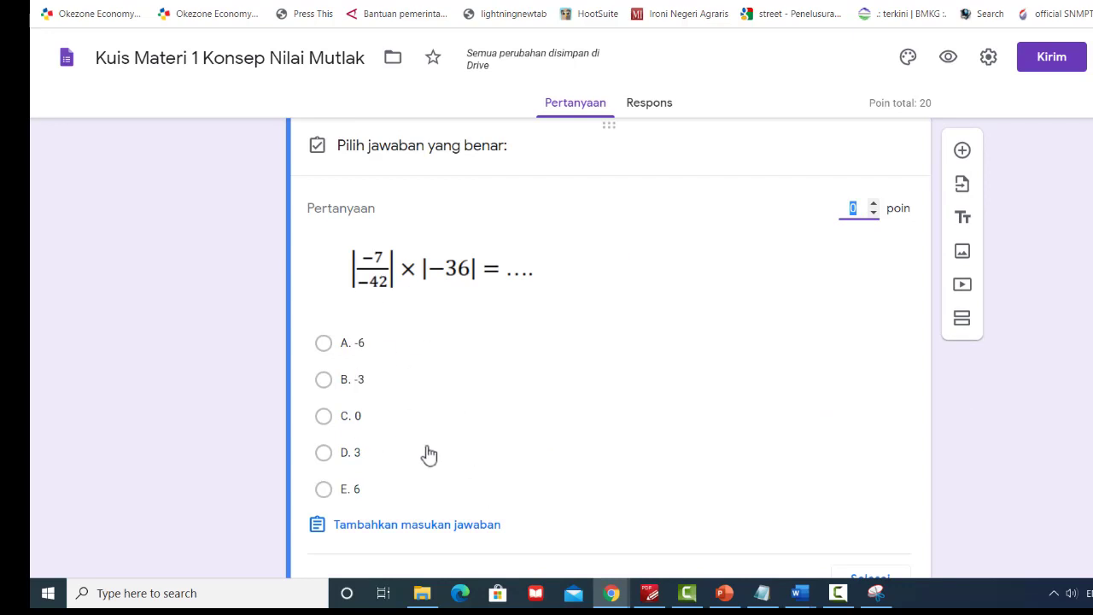
click(325, 491)
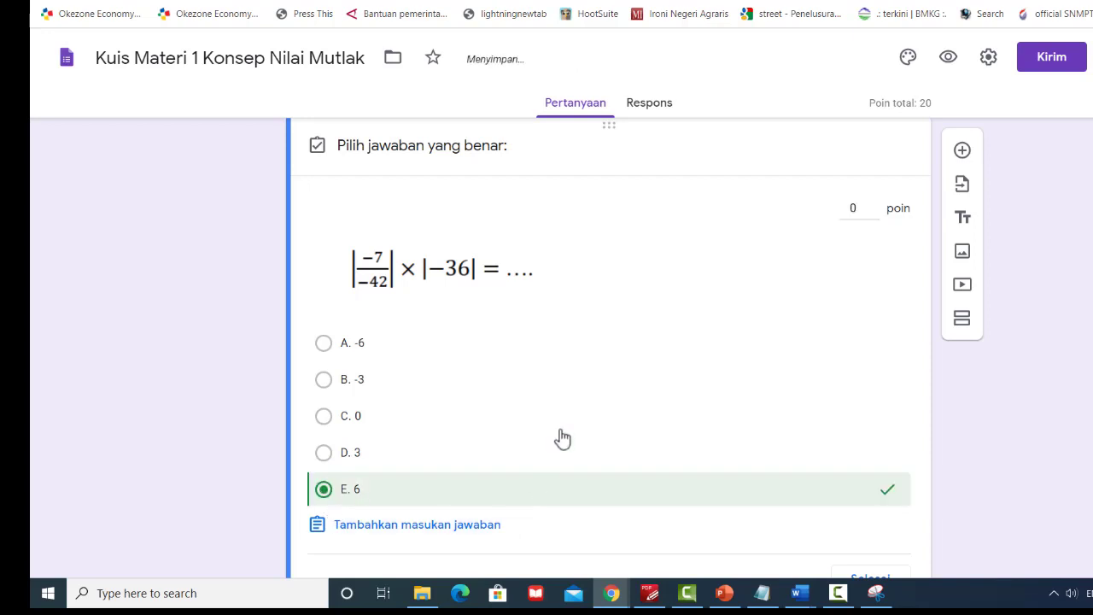
click(858, 208)
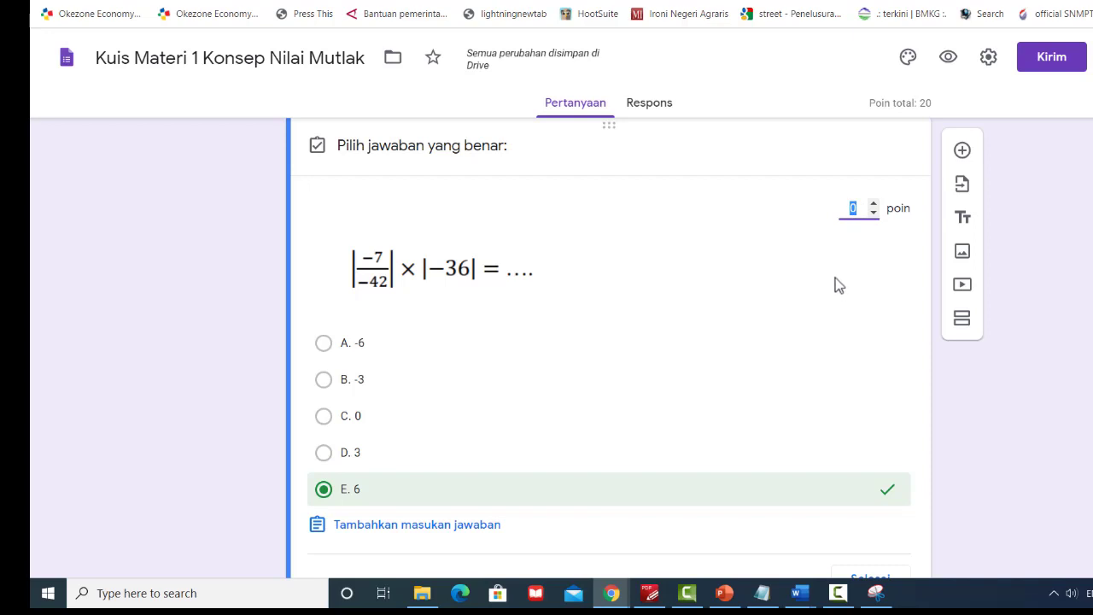
text(20)
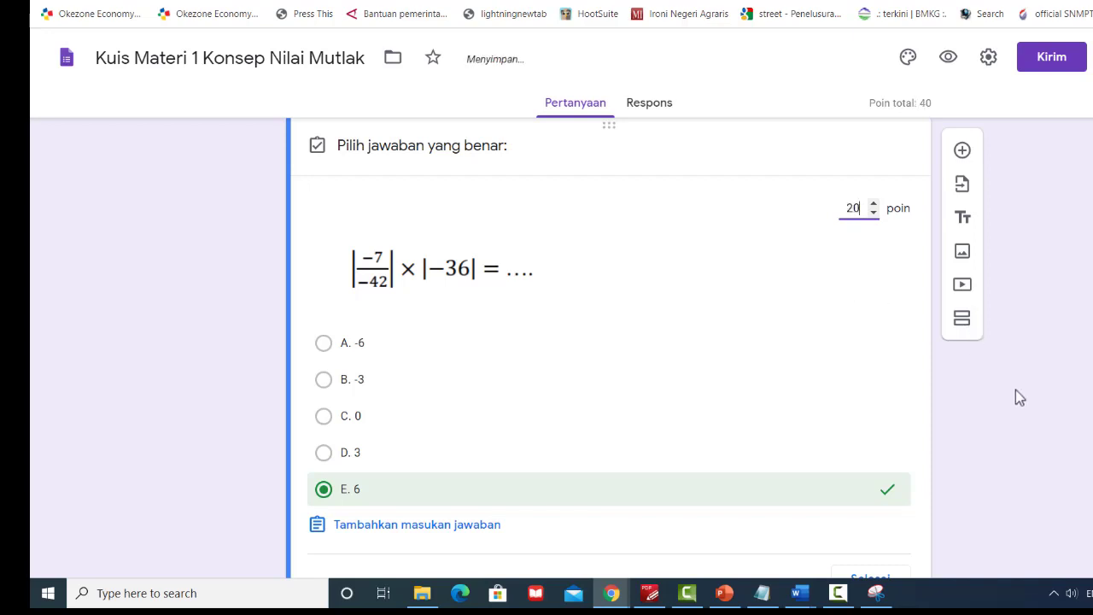
scroll(1008, 393, down, 1)
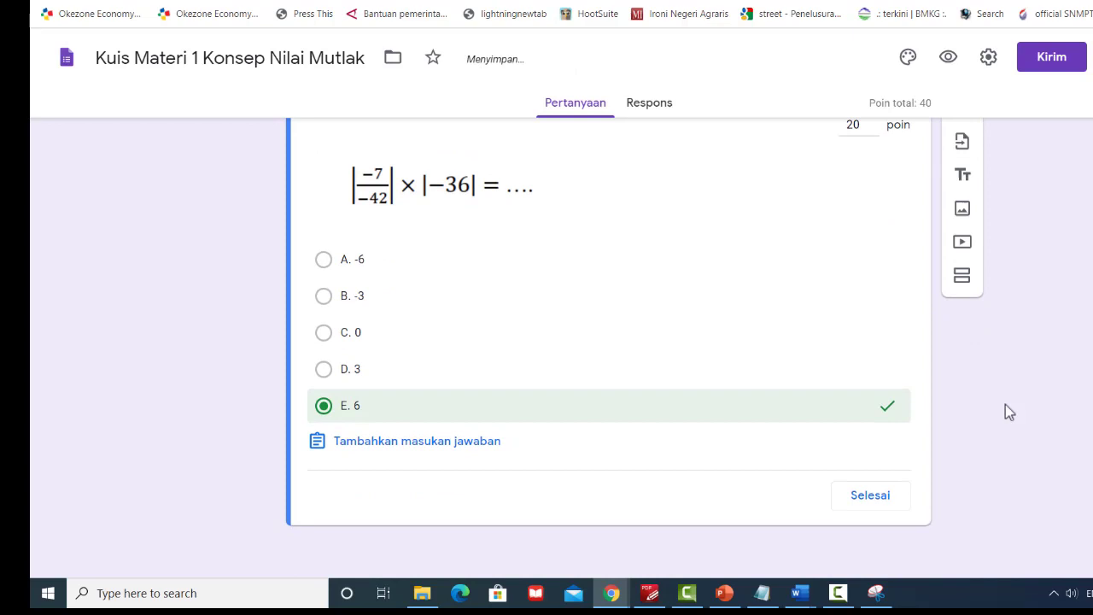
click(870, 497)
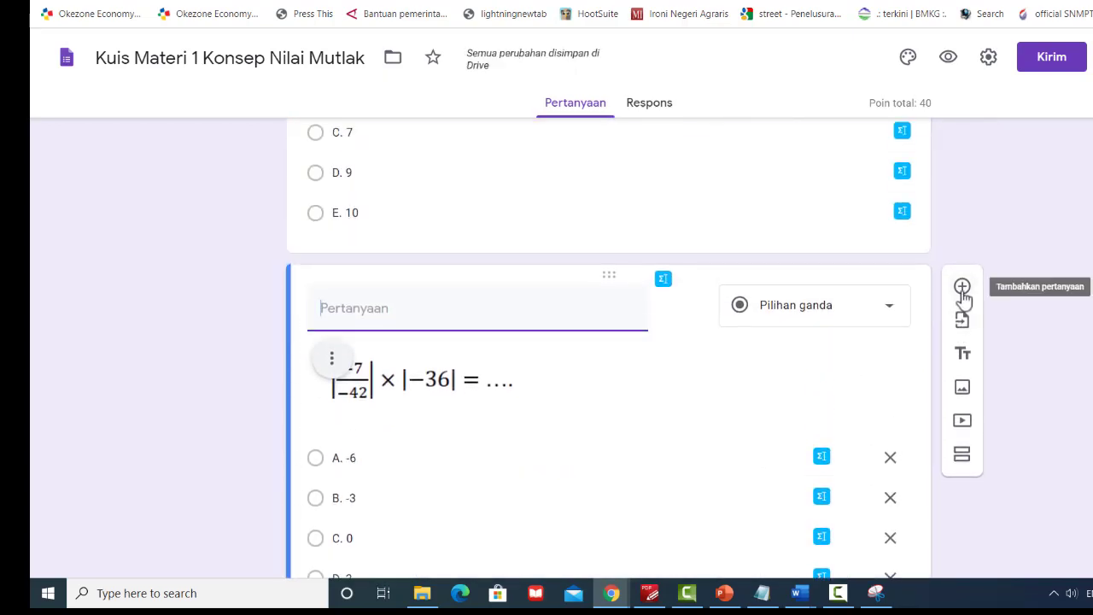
Step: Add a third multiple-choice question and upload Soal 3.PNG from the kuiz folder as its picture
click(963, 288)
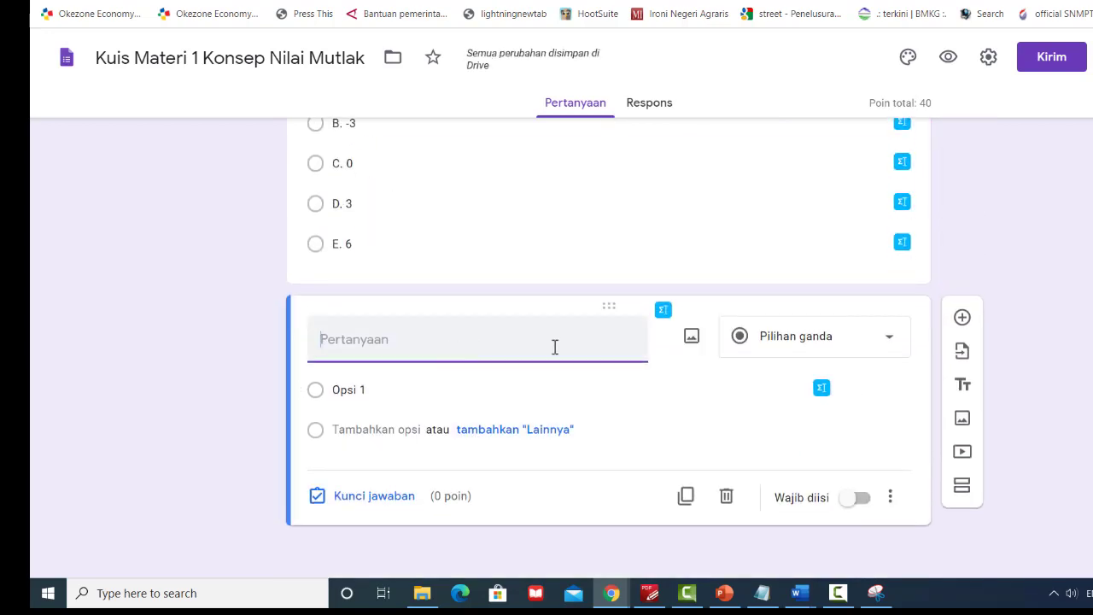
click(692, 339)
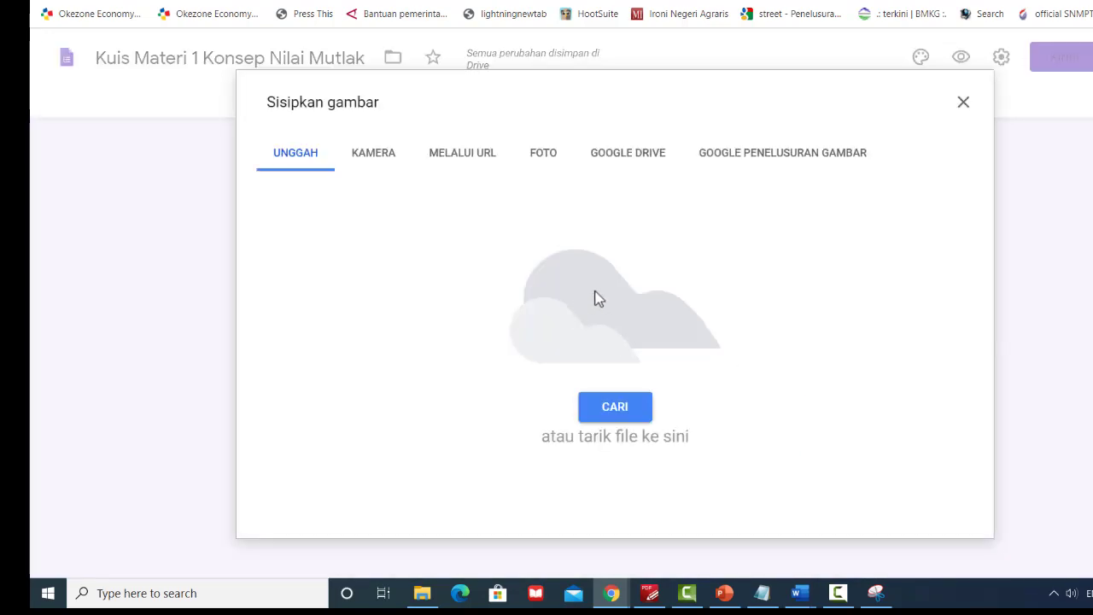
click(615, 407)
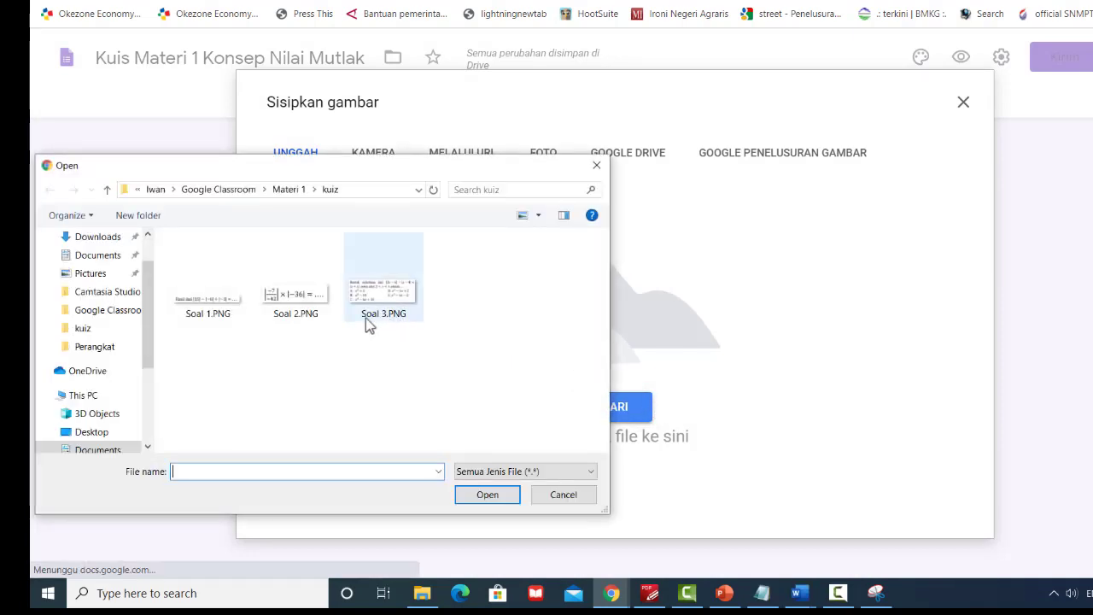
click(397, 299)
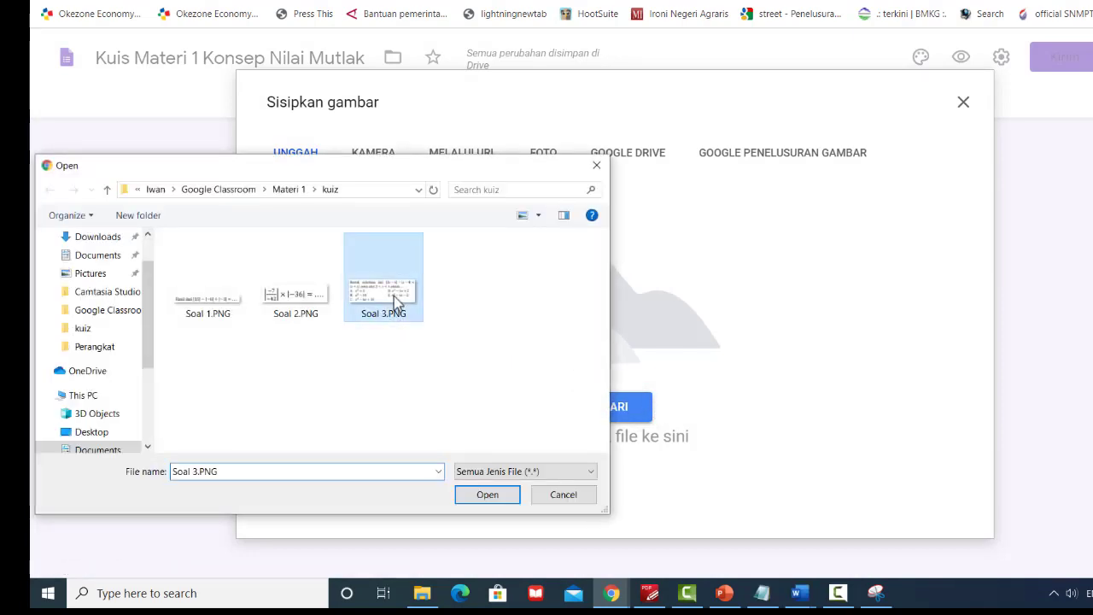
click(489, 497)
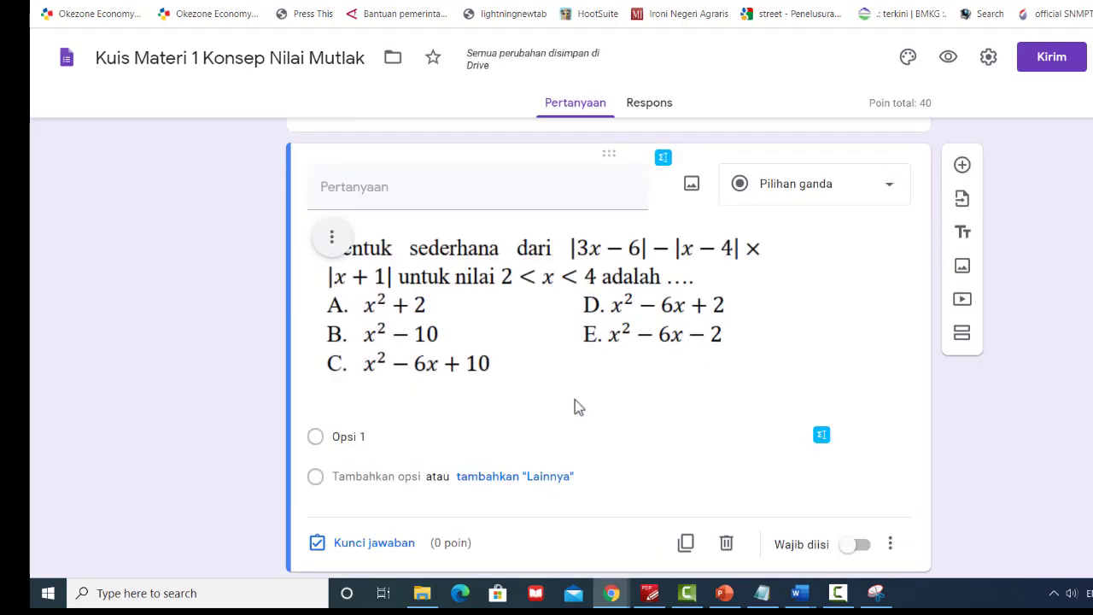
Step: Enter five answer options for question 3, labelled with the letters A, B, C, D and E only
click(371, 437)
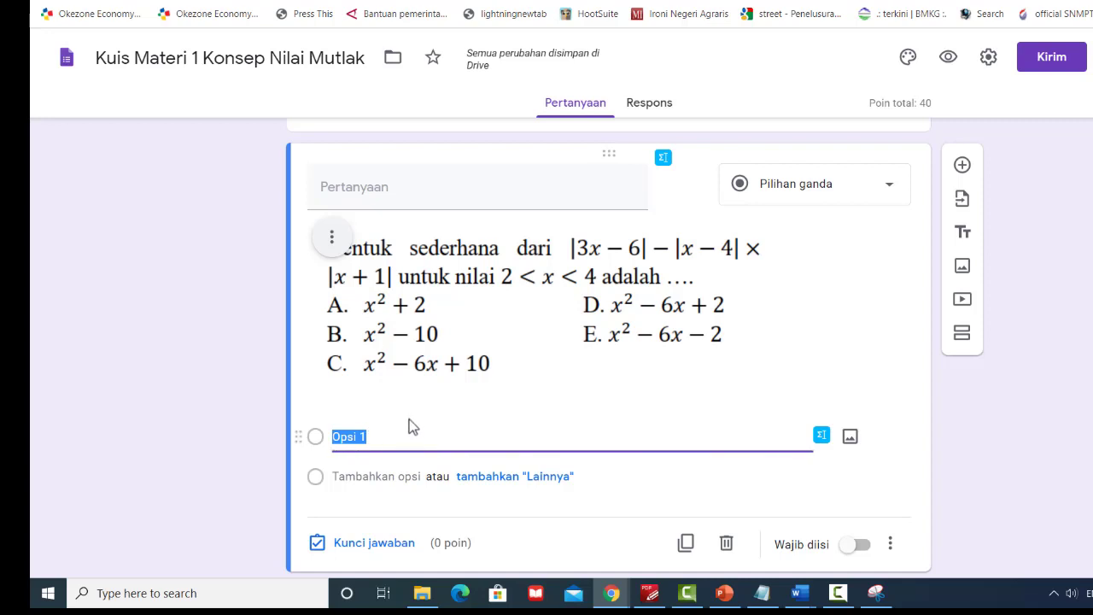
text(A)
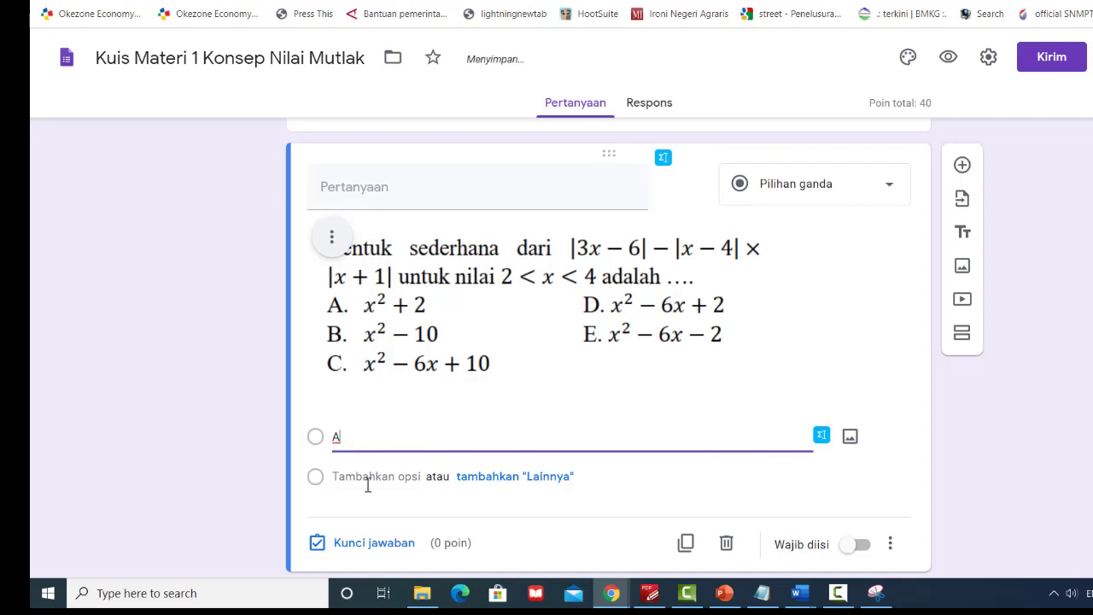
click(368, 478)
text(B)
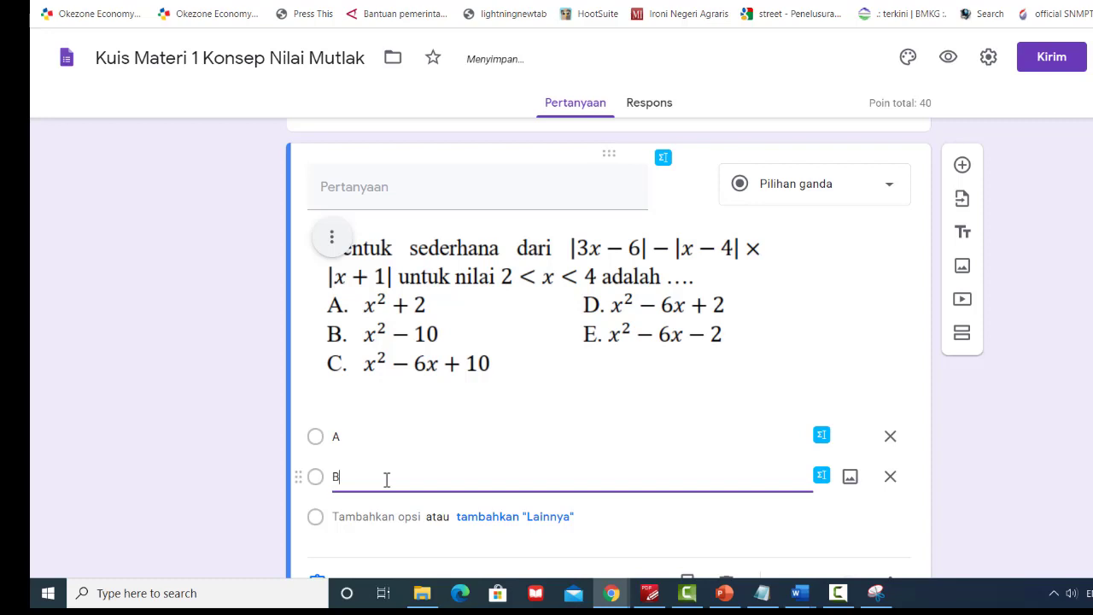
scroll(363, 444, down, 1)
click(359, 428)
text(C)
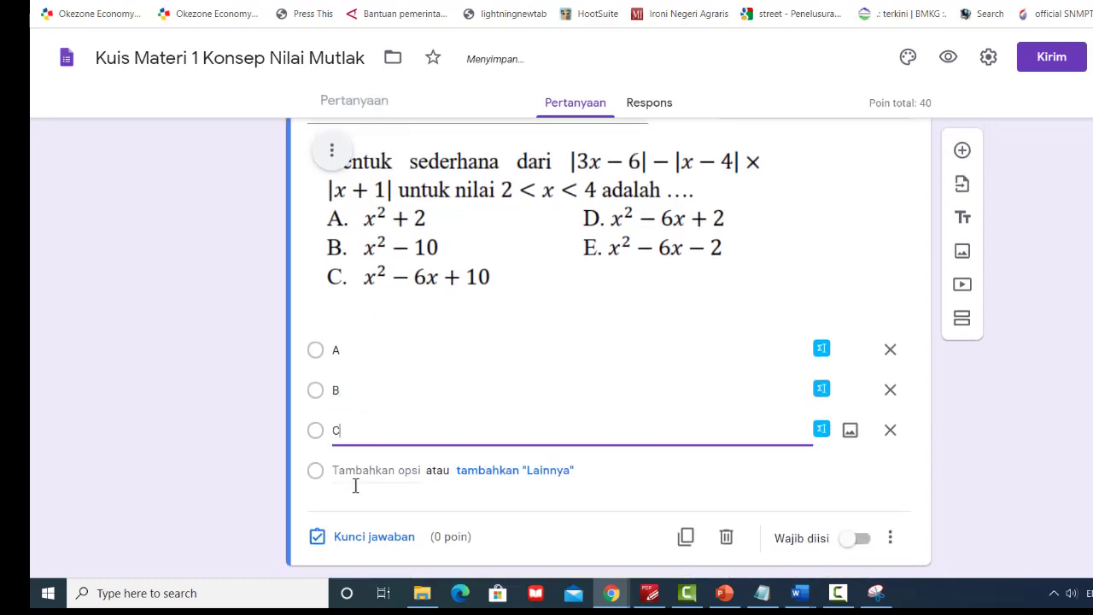
click(357, 471)
text(D)
click(352, 510)
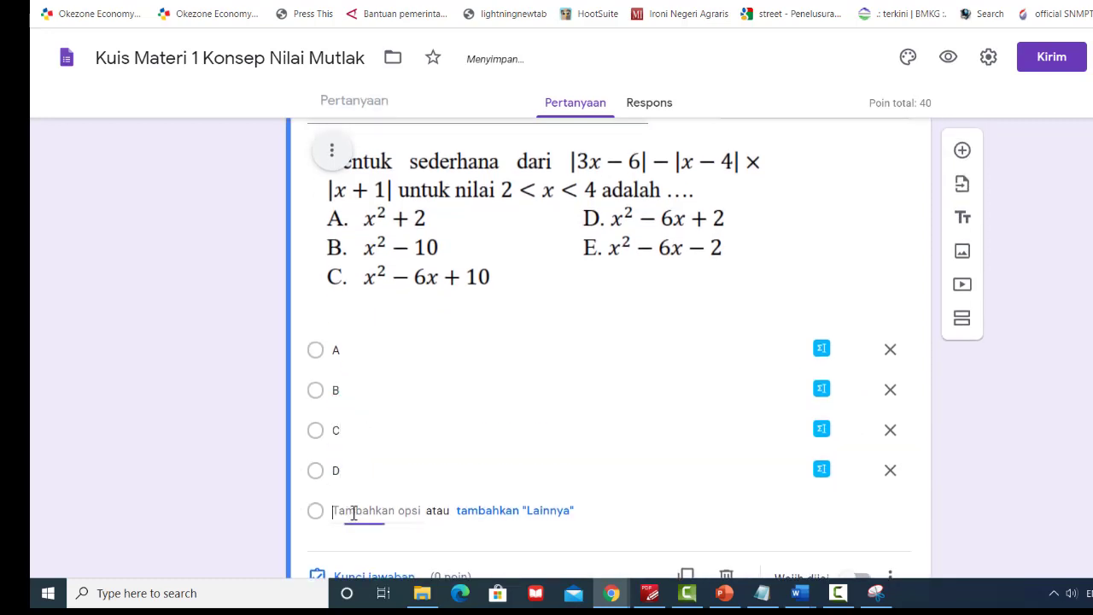
text(E)
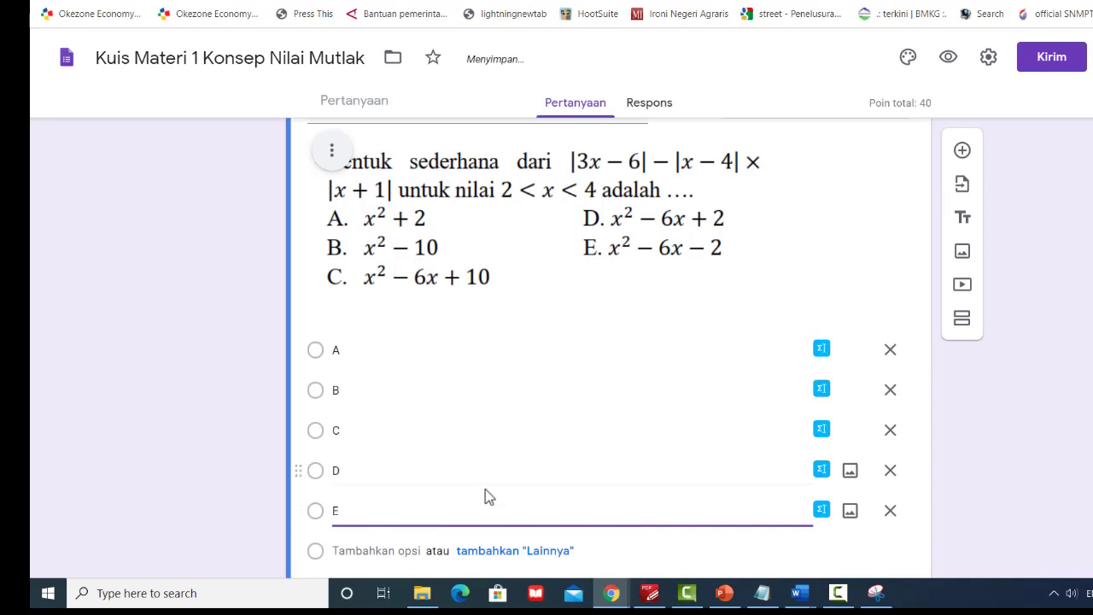
scroll(630, 320, up, 1)
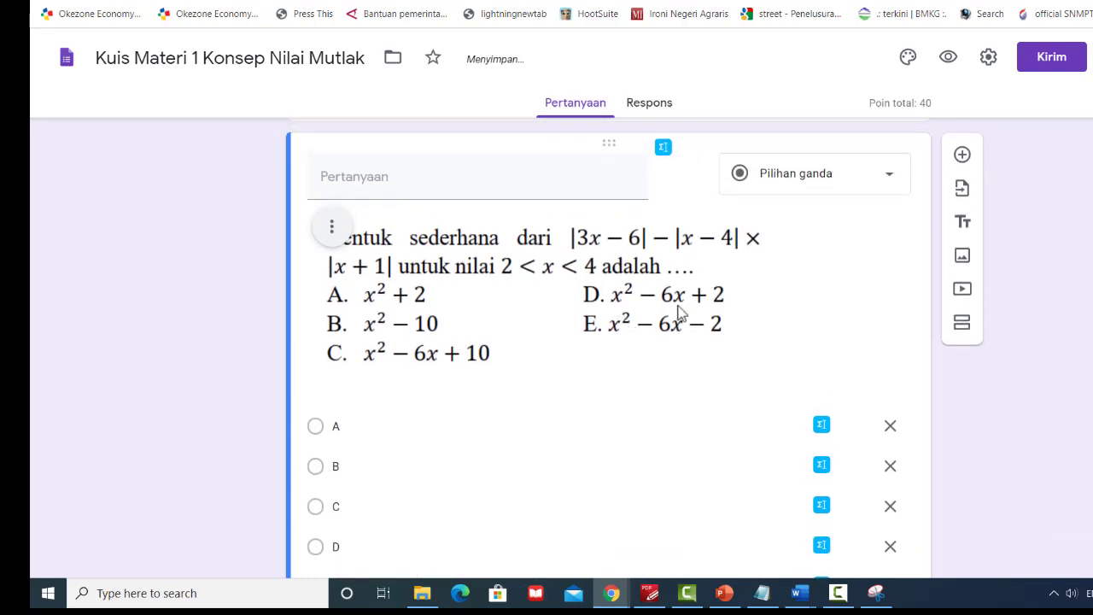
scroll(695, 256, down, 1)
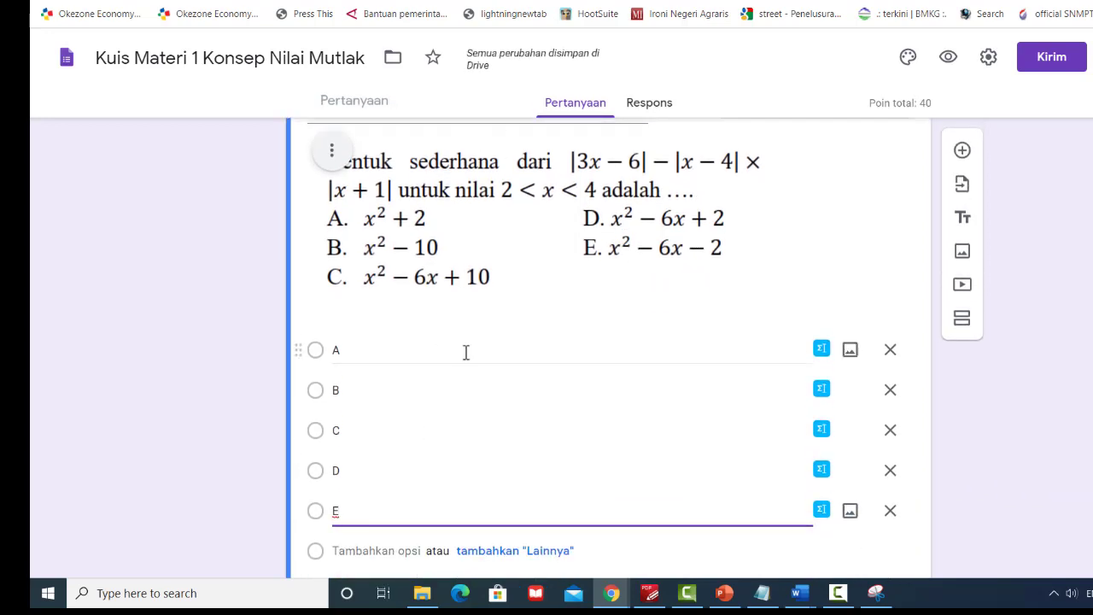
Step: Set question 3's answer key to D with a score of 20 points and finish editing the key
scroll(466, 352, down, 1)
click(354, 549)
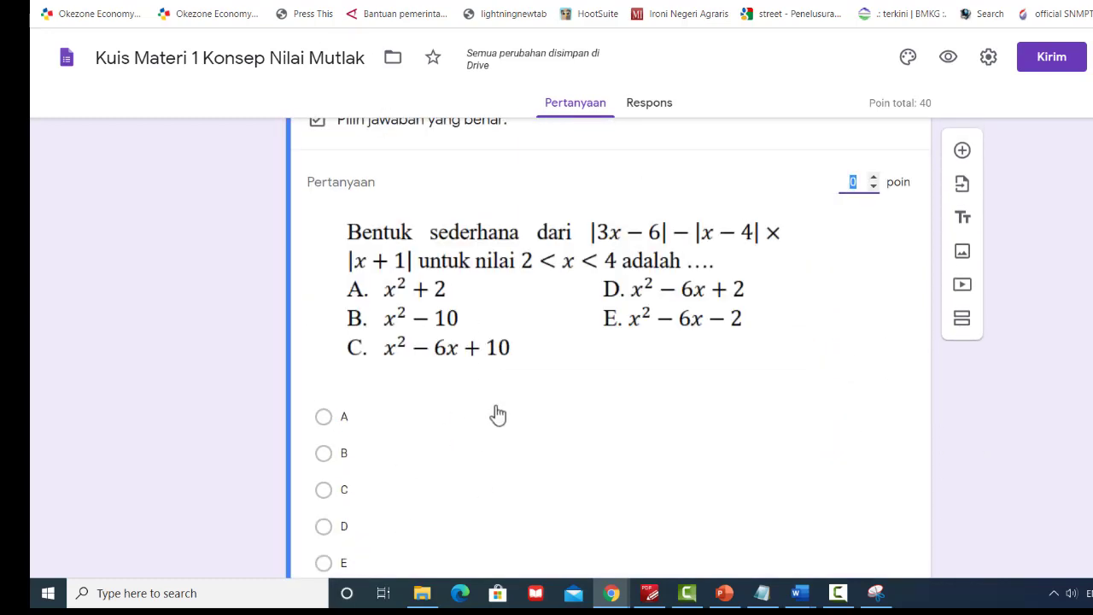
scroll(498, 415, down, 1)
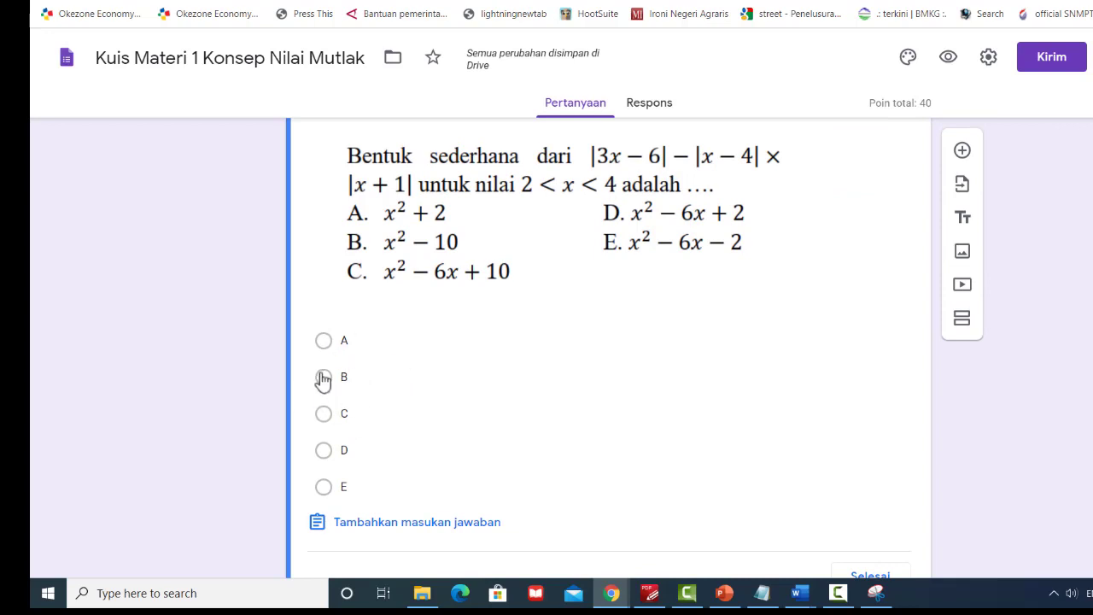
click(325, 438)
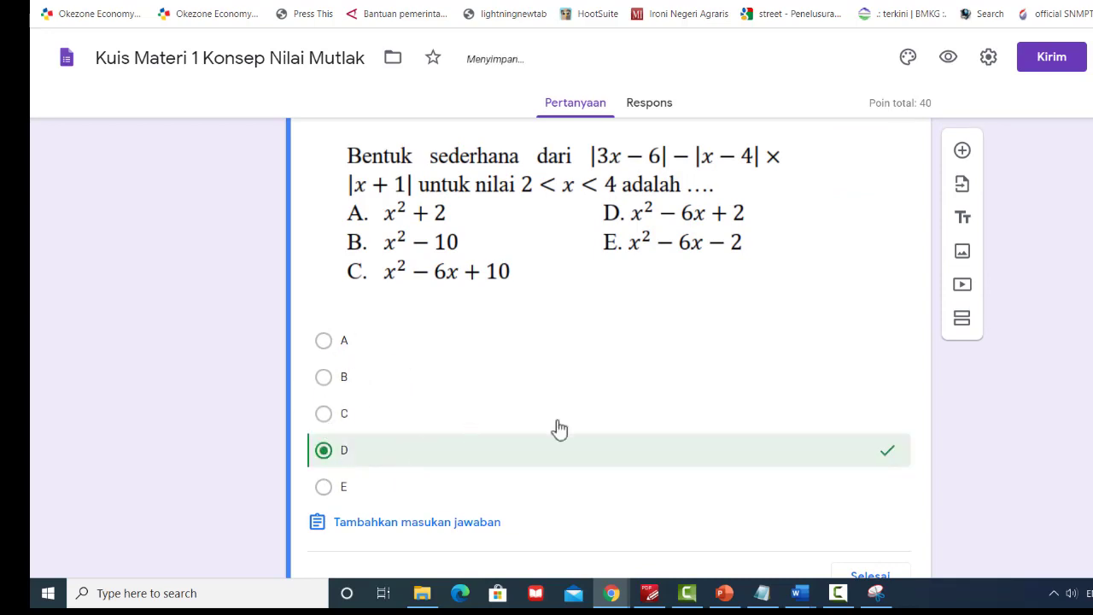
scroll(598, 430, up, 2)
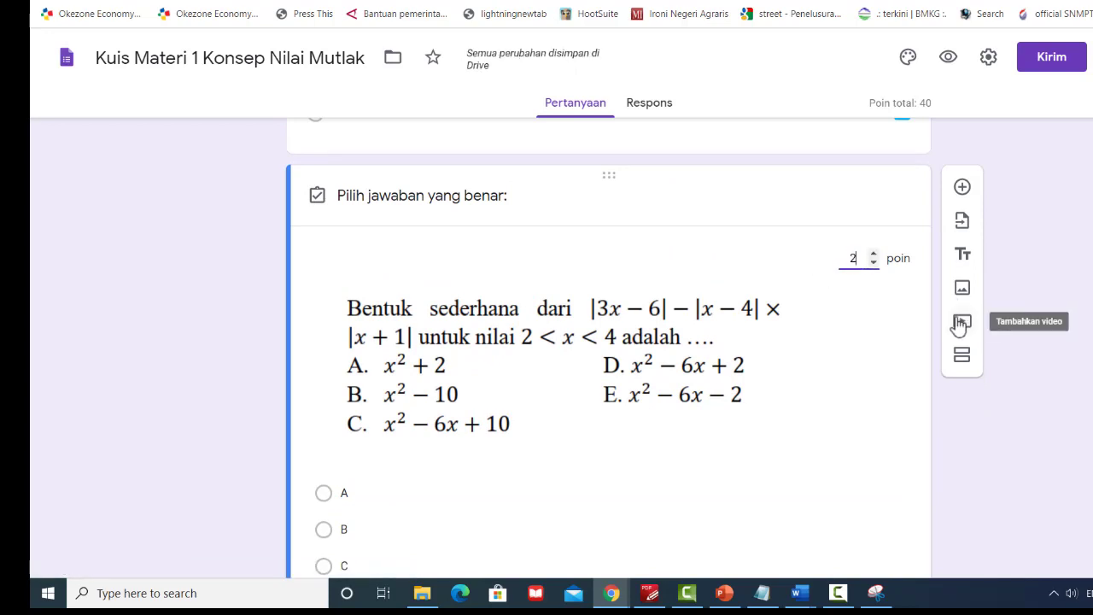
scroll(996, 341, down, 3)
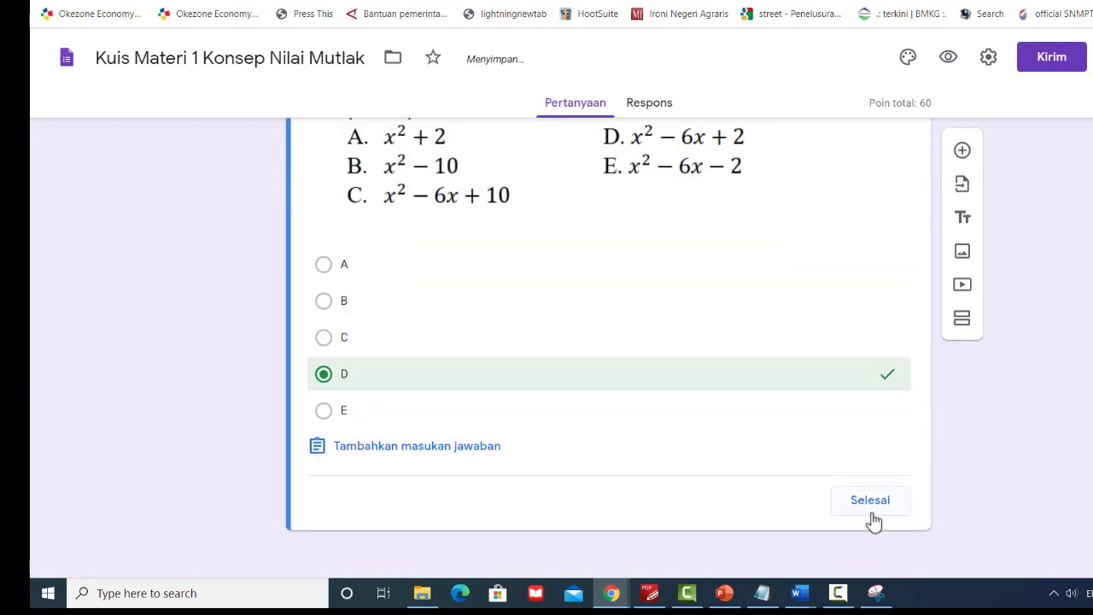
click(871, 518)
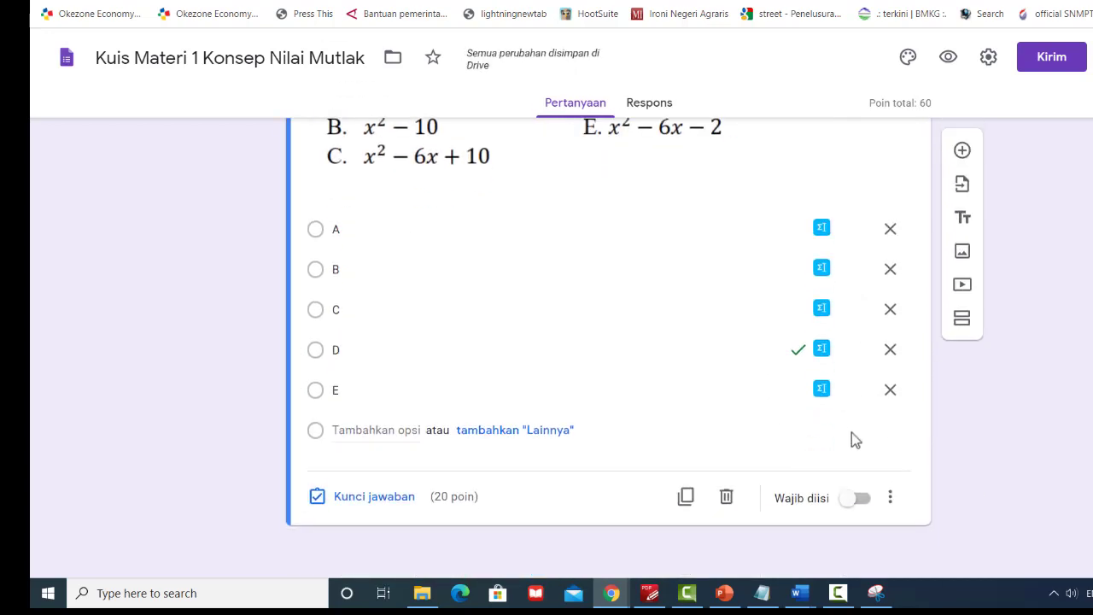
Step: Check the Notepad notes for how the last two questions are made, highlighting that line, and return to the form
scroll(948, 293, up, 5)
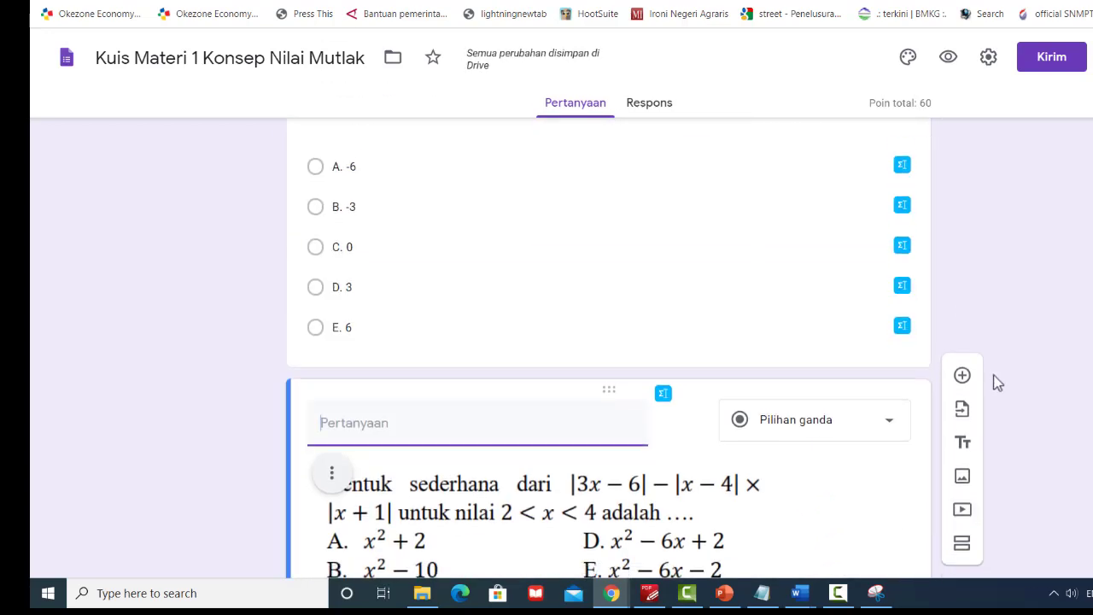
scroll(993, 384, down, 3)
click(763, 593)
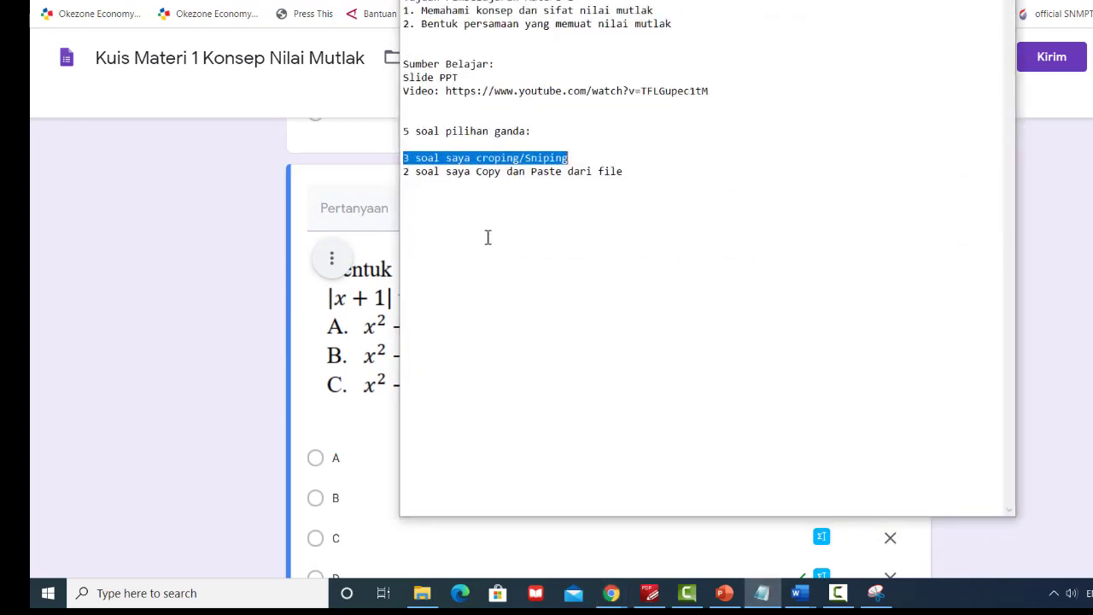
drag(415, 171, 665, 170)
click(1039, 190)
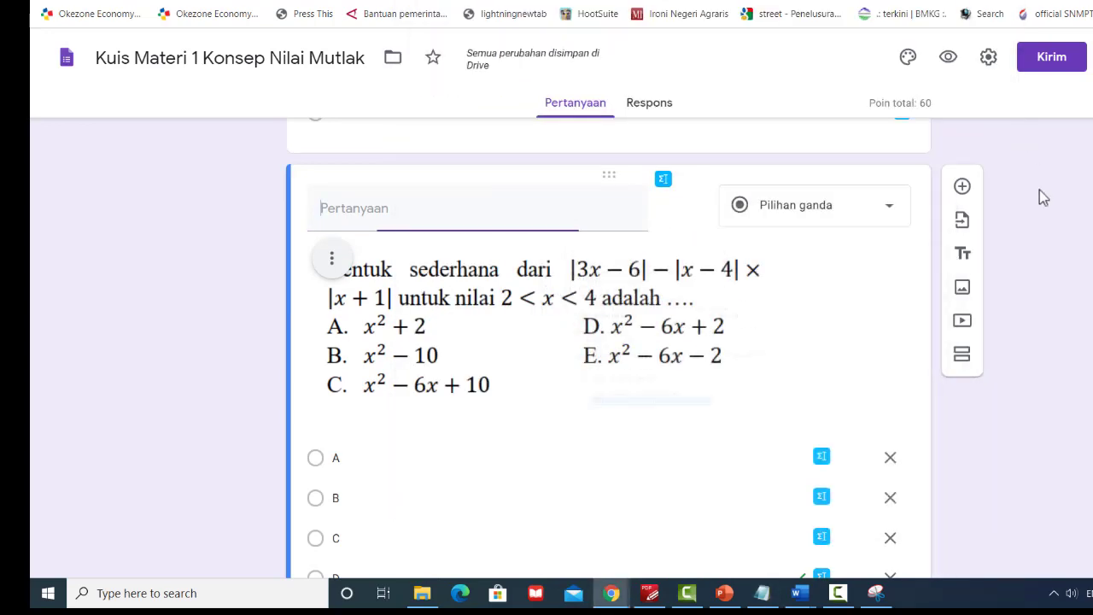
Step: Add a fourth question to the form and copy the question text of number 3 from the "pers mutlak" PDF
scroll(959, 285, down, 1)
scroll(960, 182, up, 1)
scroll(968, 248, down, 2)
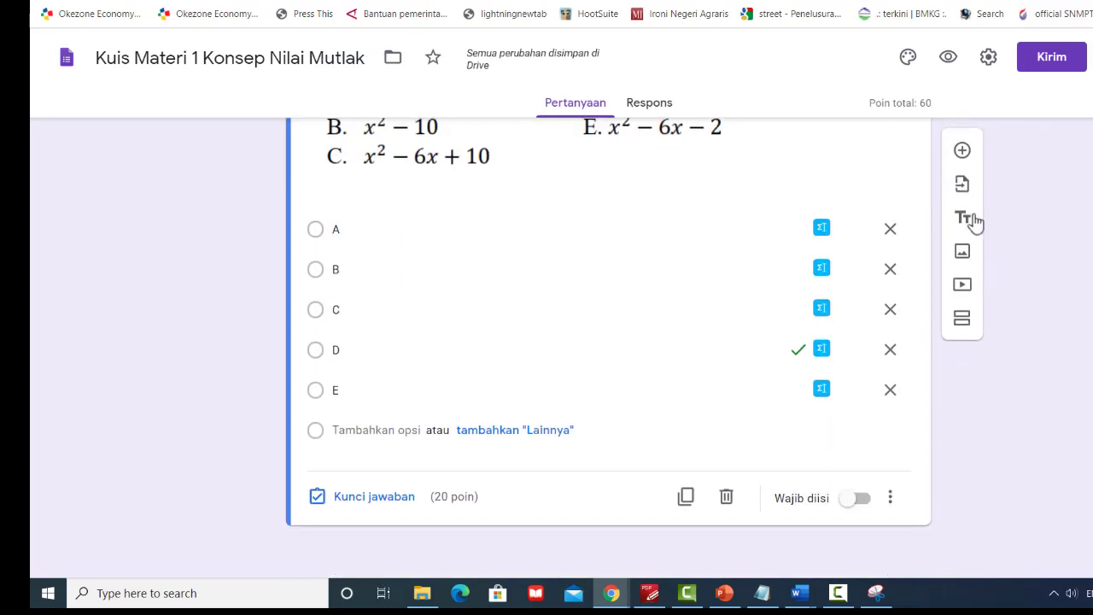
scroll(971, 223, up, 1)
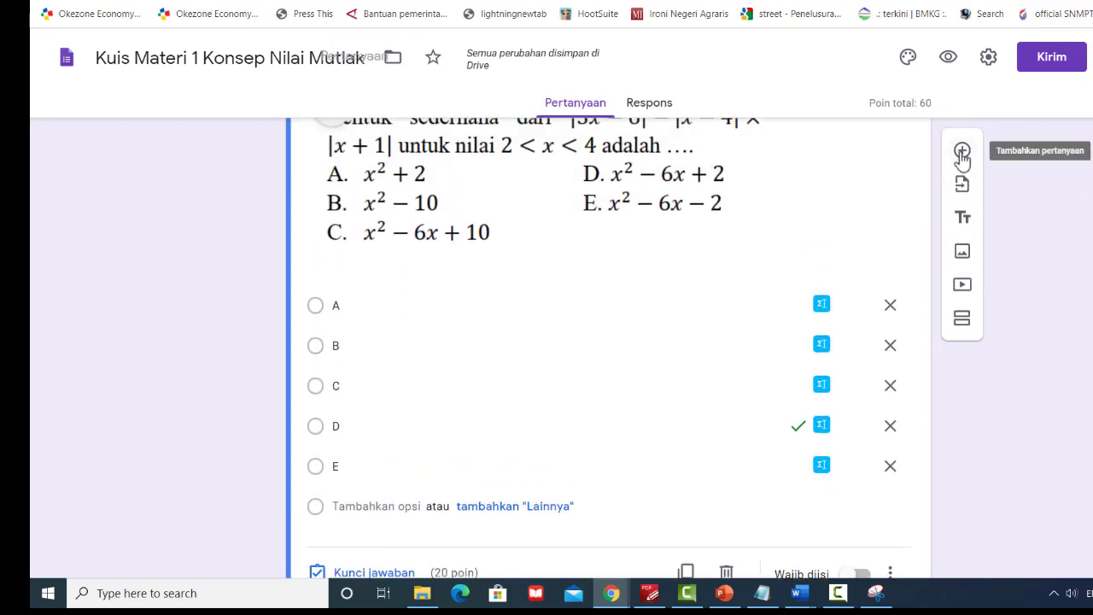
click(963, 154)
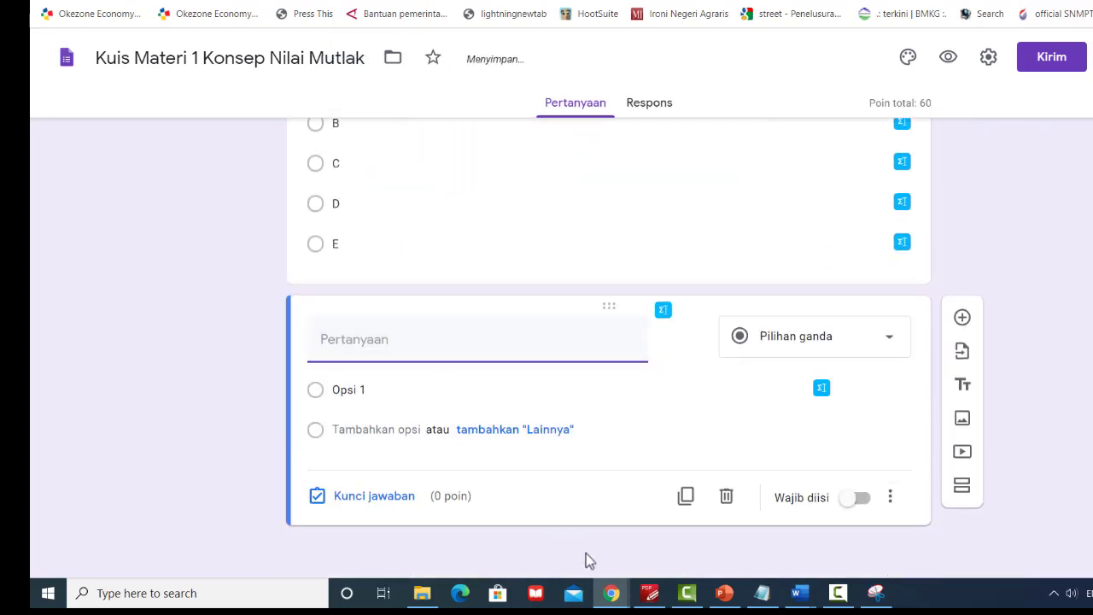
click(649, 592)
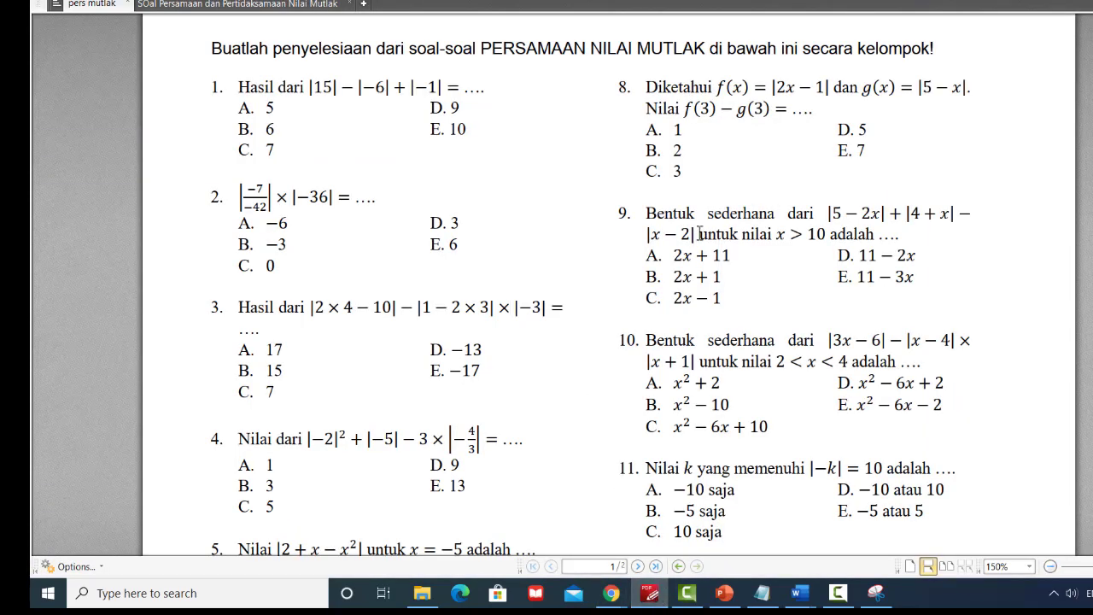
scroll(414, 380, down, 1)
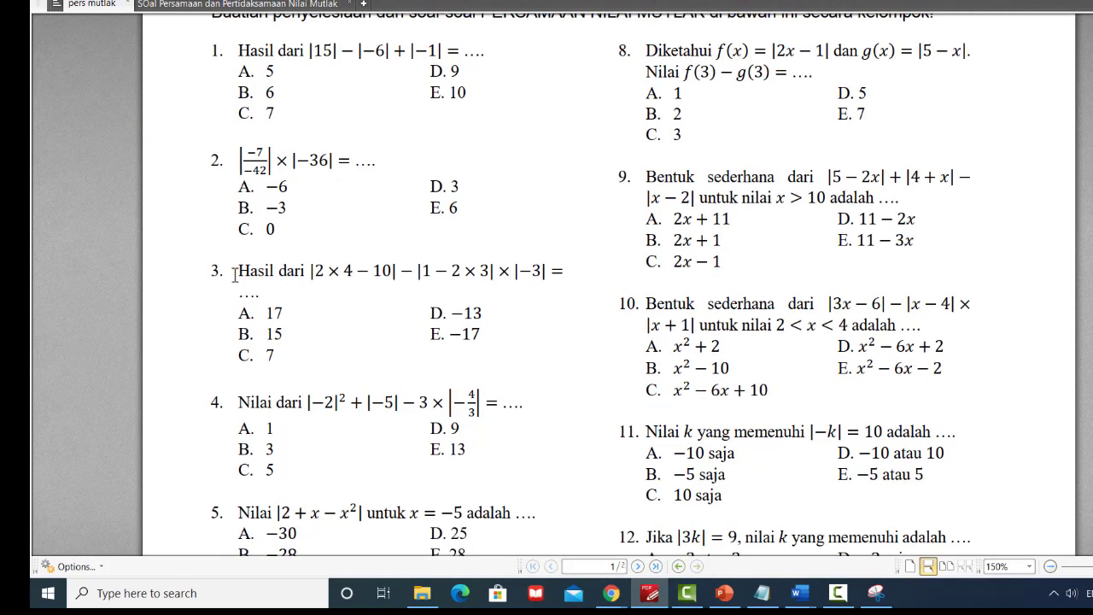
drag(240, 270, 381, 293)
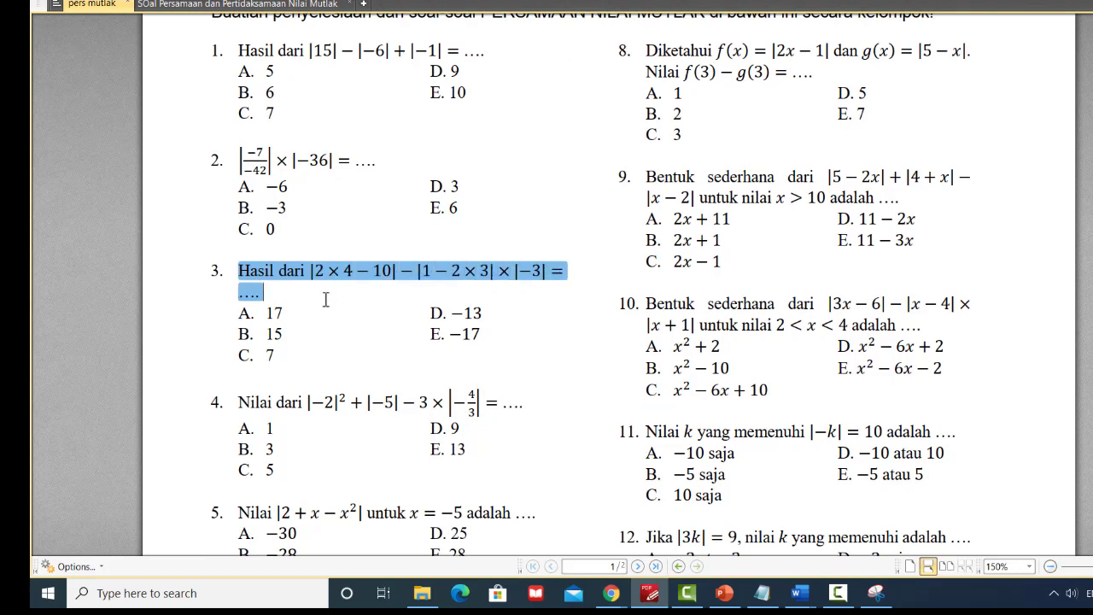
right_click(344, 270)
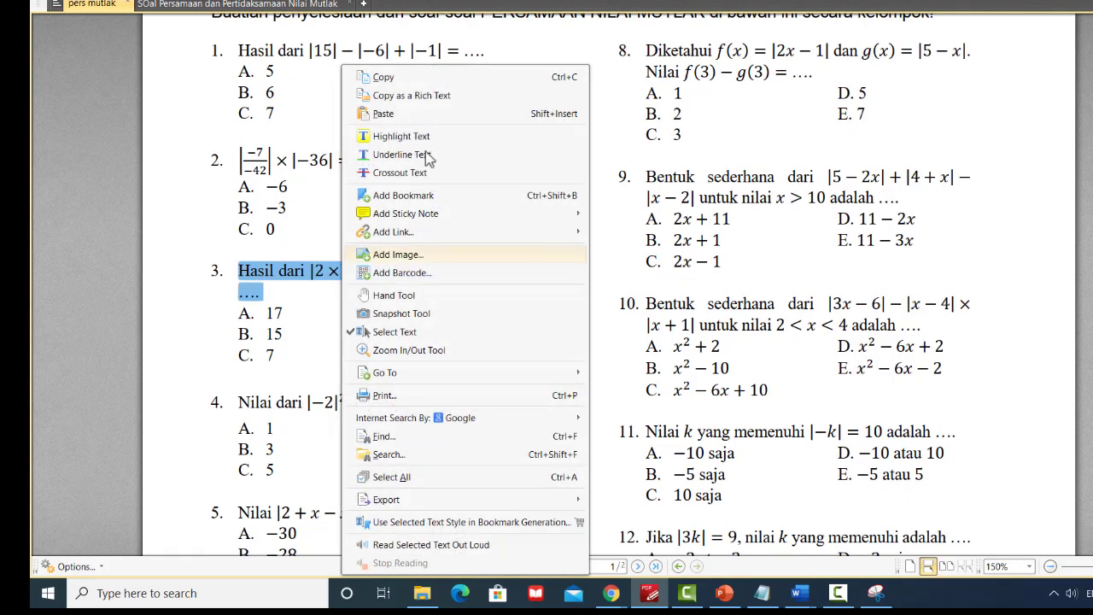
click(376, 75)
Step: Paste the copied "Hasil dari |2 × 4 − 10| − |1 − 2 × 3| × |−3| = ...." as question 4 and set its type to Pilihan ganda
key(alt+Tab)
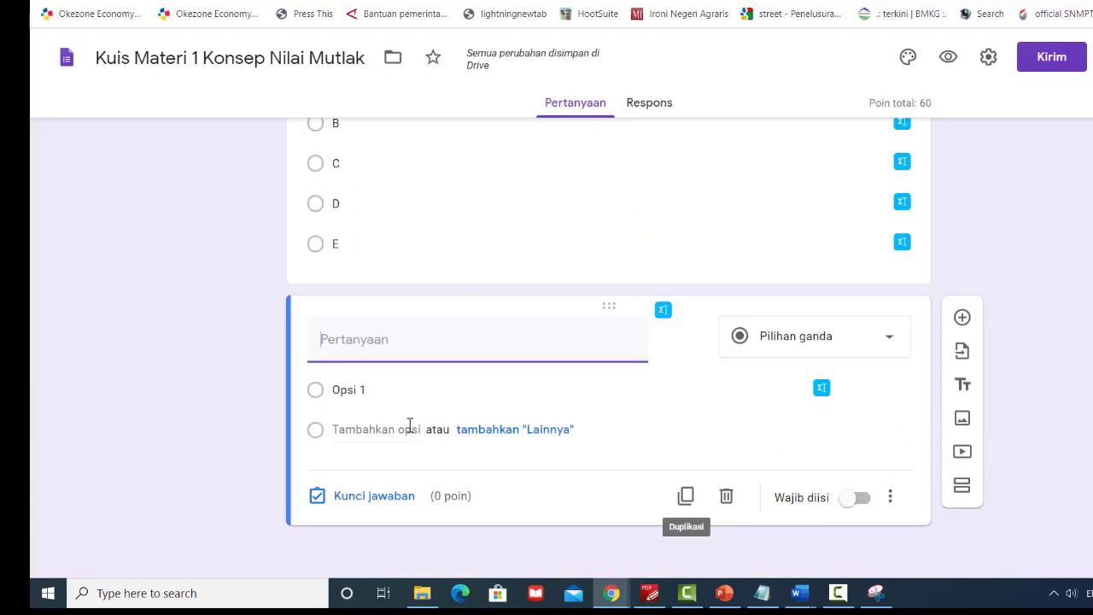
right_click(369, 344)
click(430, 225)
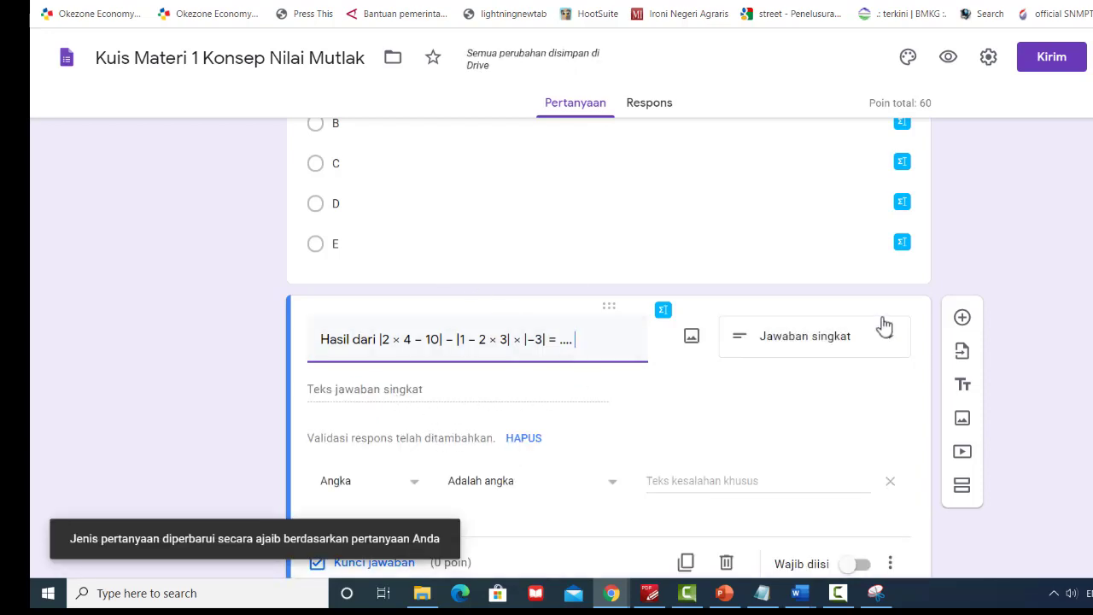
click(857, 341)
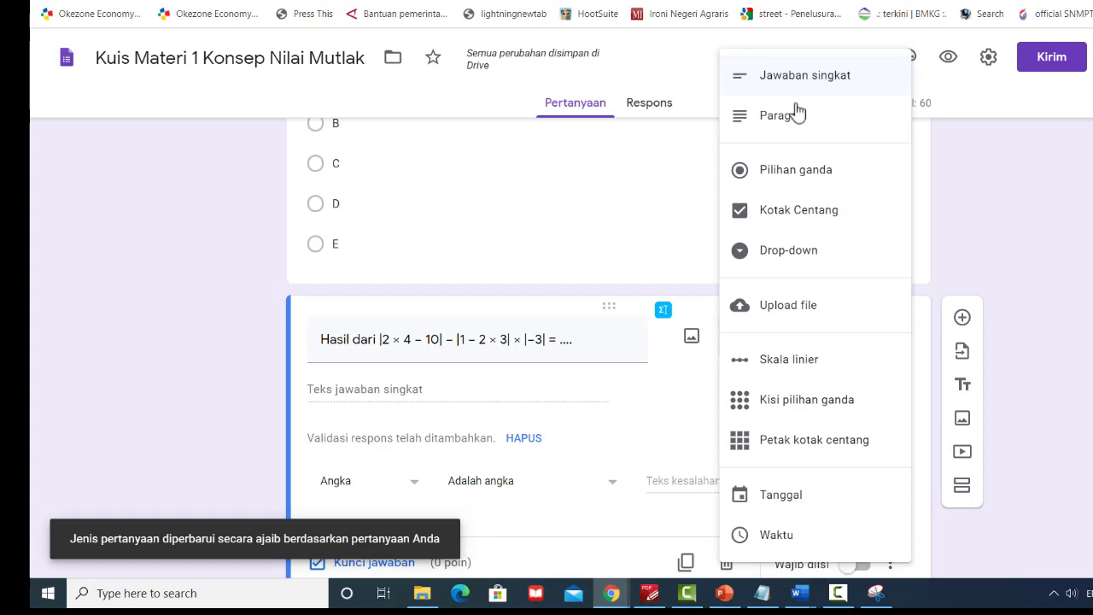
click(795, 171)
Step: Check number 3's choices in the PDF and enter them as question 4's options: A. 17, B. 15, C. 7, D. -13 and E. -17
key(alt+Tab)
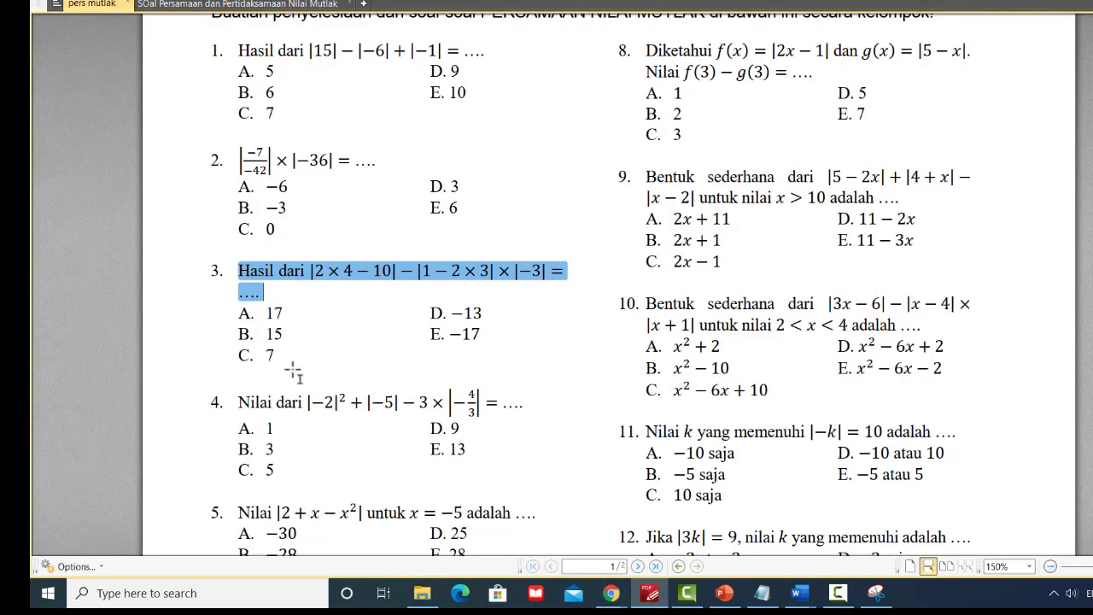
key(alt+Tab)
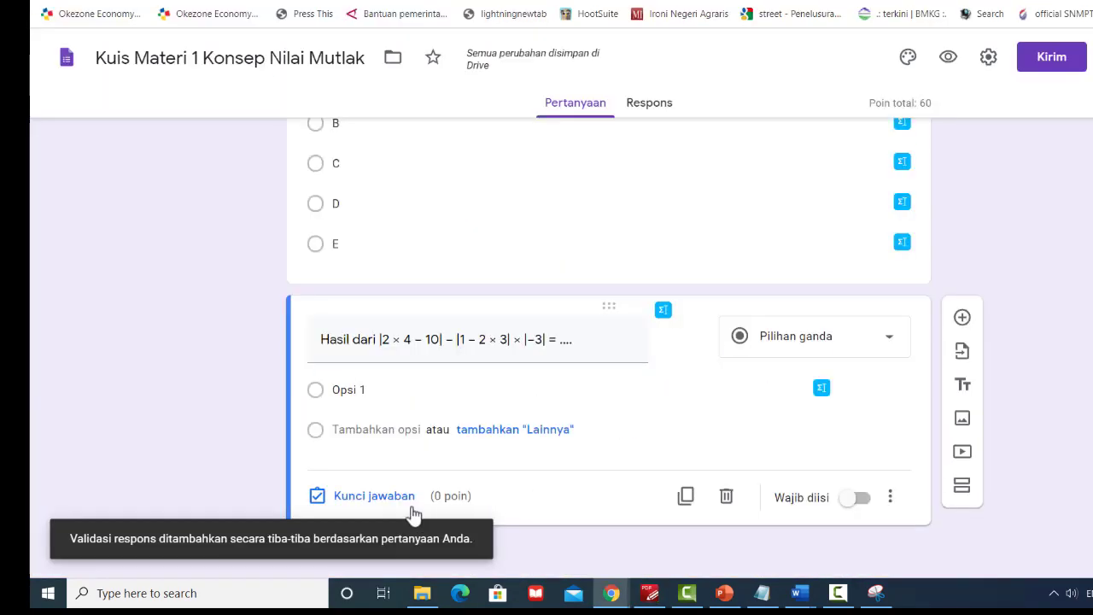
click(365, 391)
text(1)
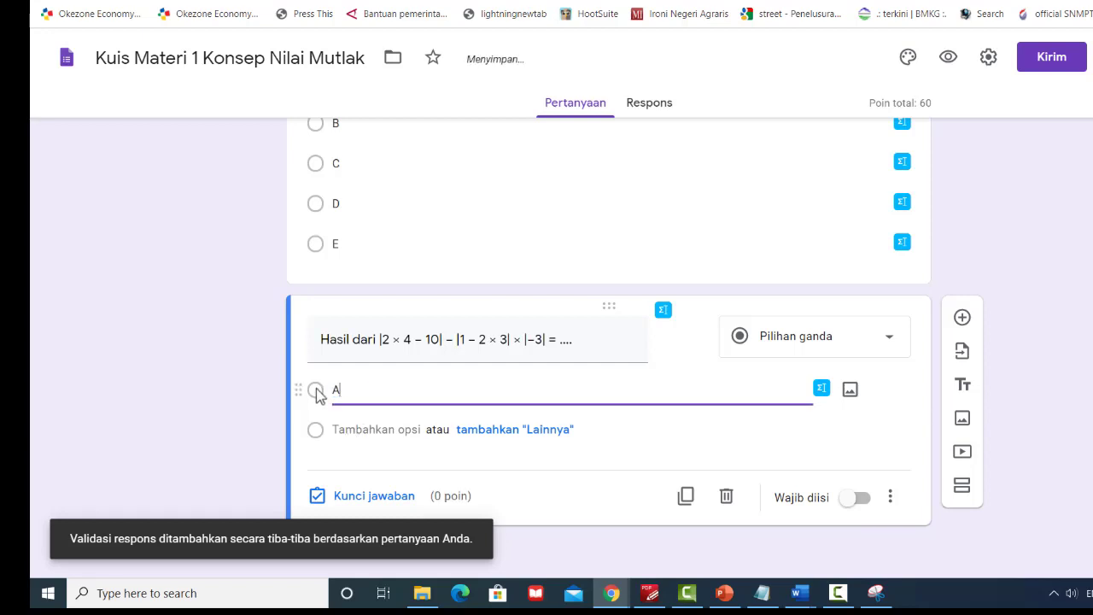
text(17)
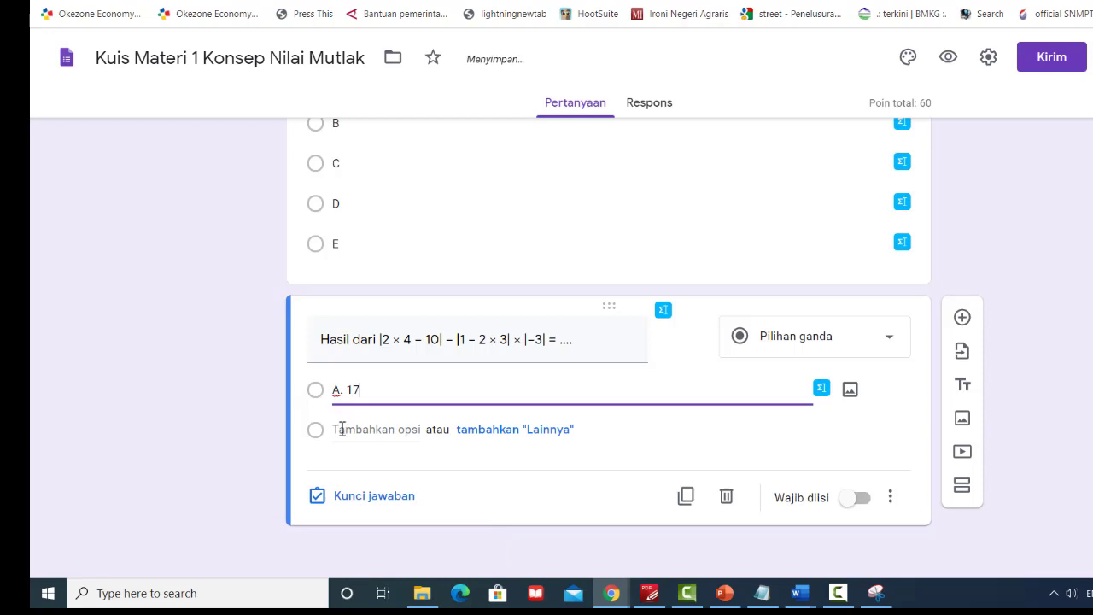
click(340, 429)
key(ctrl+v)
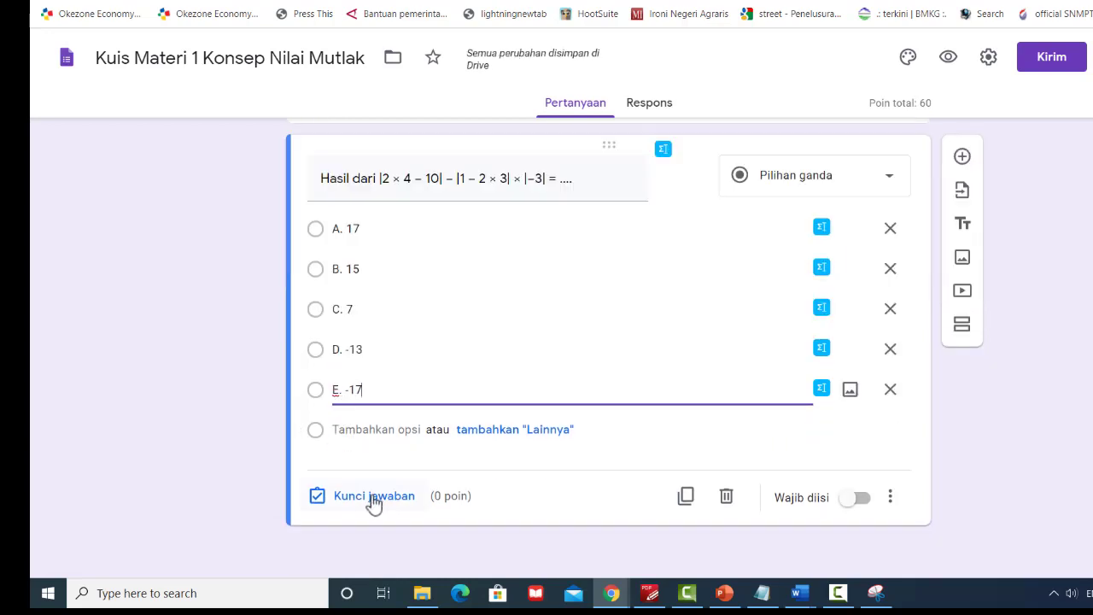
Step: Set question 4's answer key to D. -13 with a score of 20 points and finish editing the key
click(373, 497)
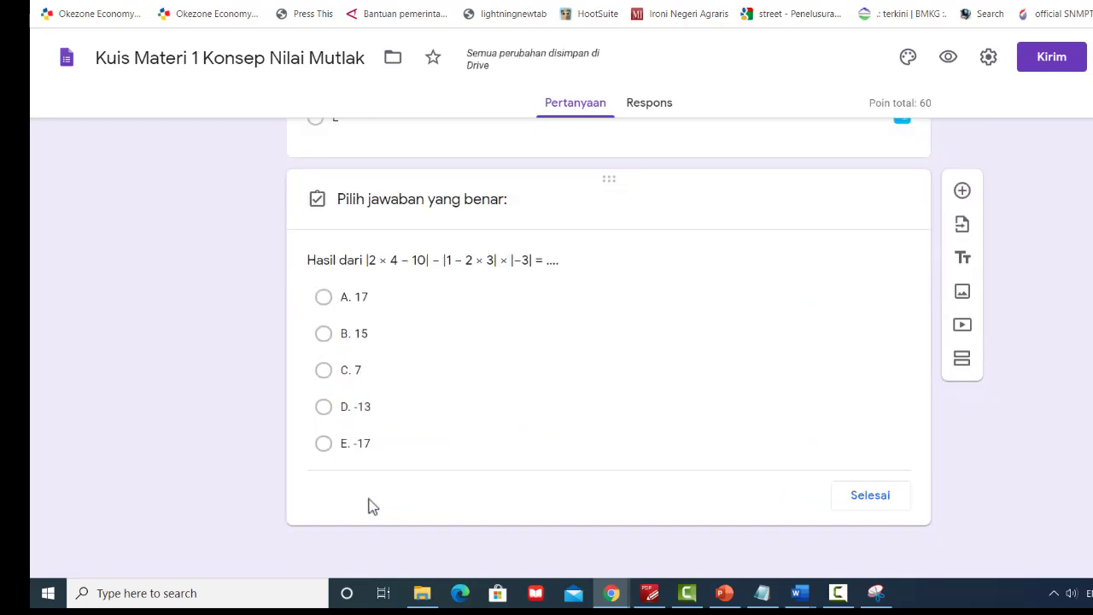
click(838, 593)
click(958, 536)
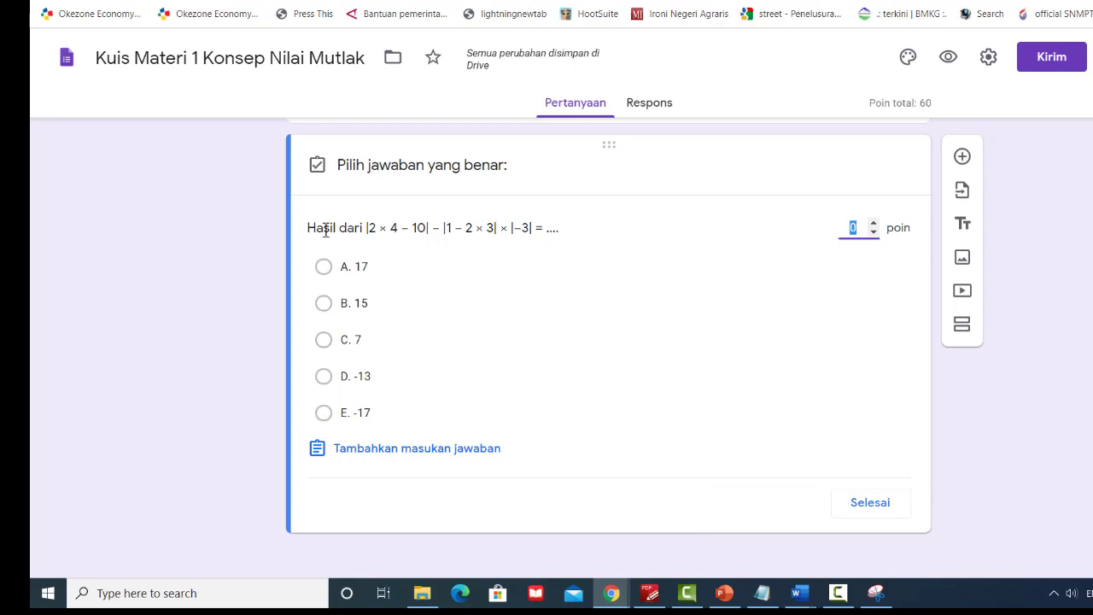
click(324, 377)
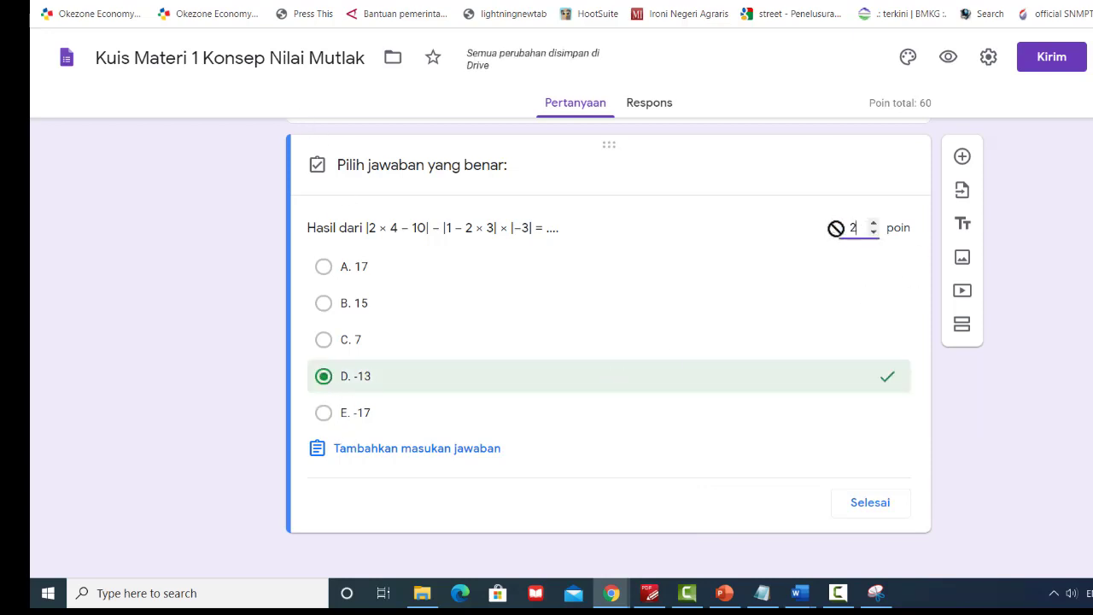
click(872, 509)
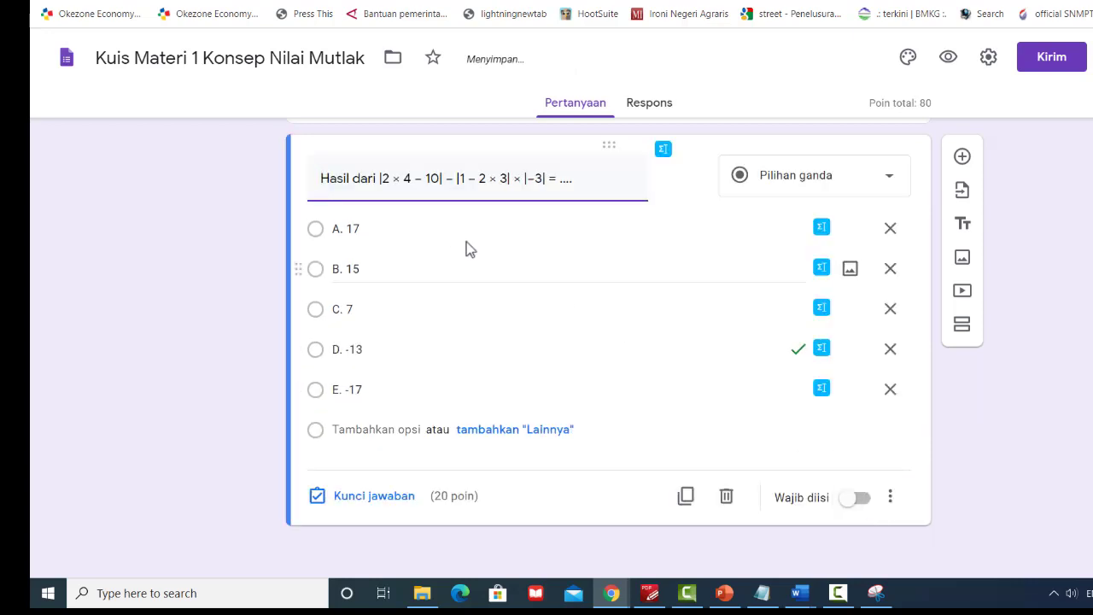
Step: Add a fifth question with number 8's text copied from the PDF: "Diketahui f(x) = |2x − 1| dan g(x) = |5 − x|. Nilai f(3) − g(3) = ...."
click(963, 156)
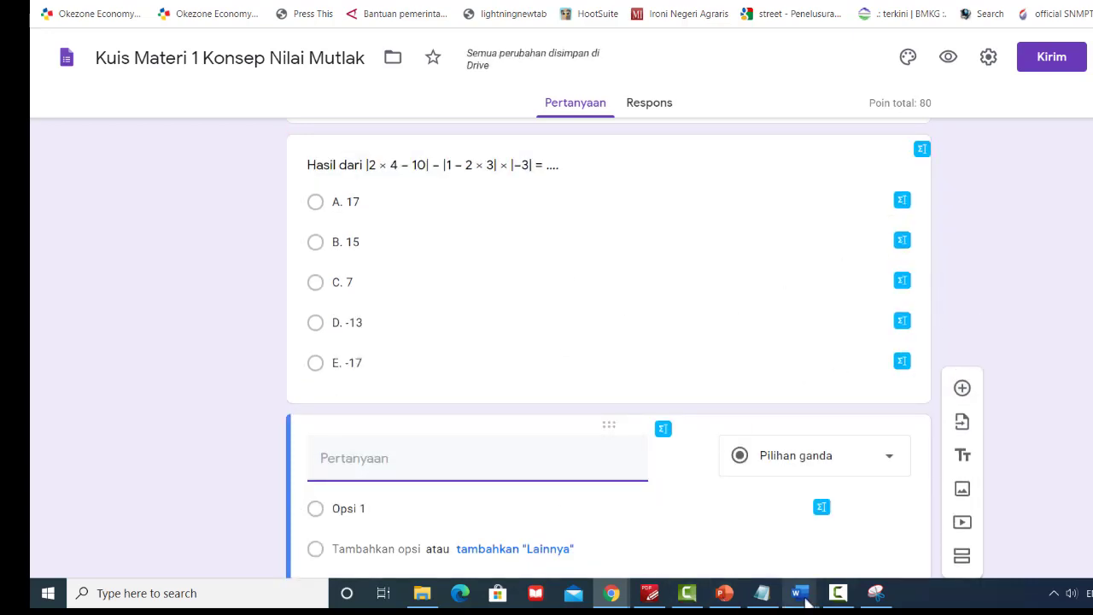
click(649, 593)
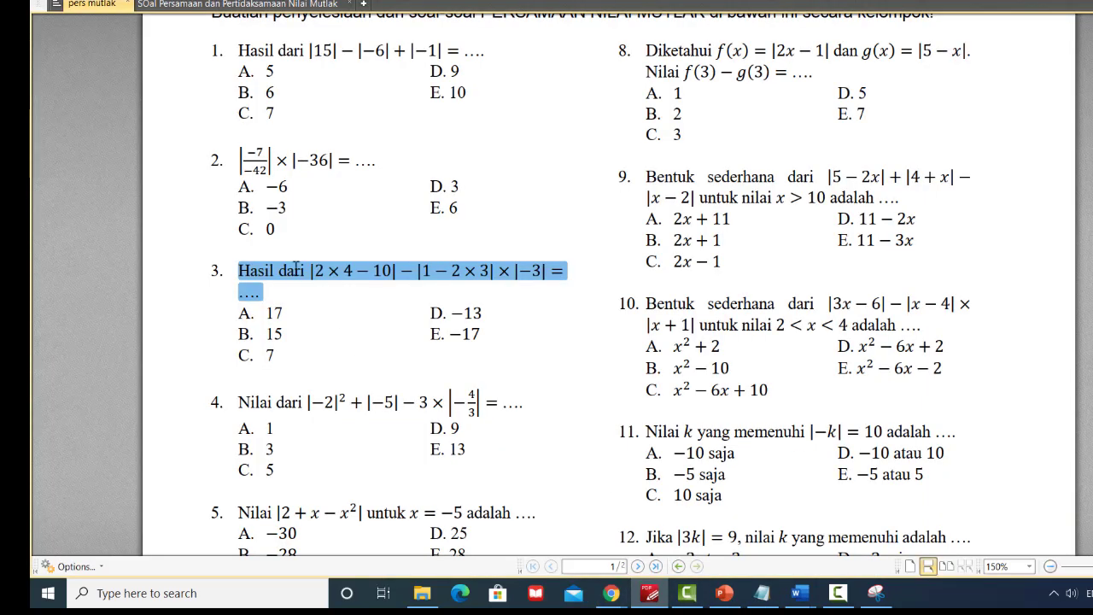
scroll(301, 326, down, 3)
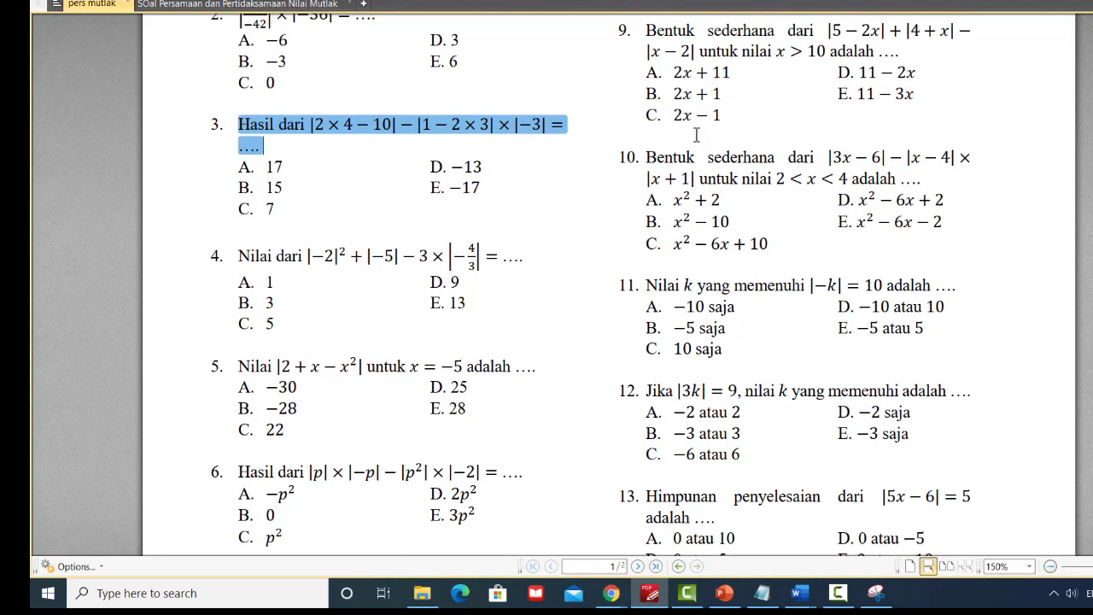
scroll(697, 135, up, 4)
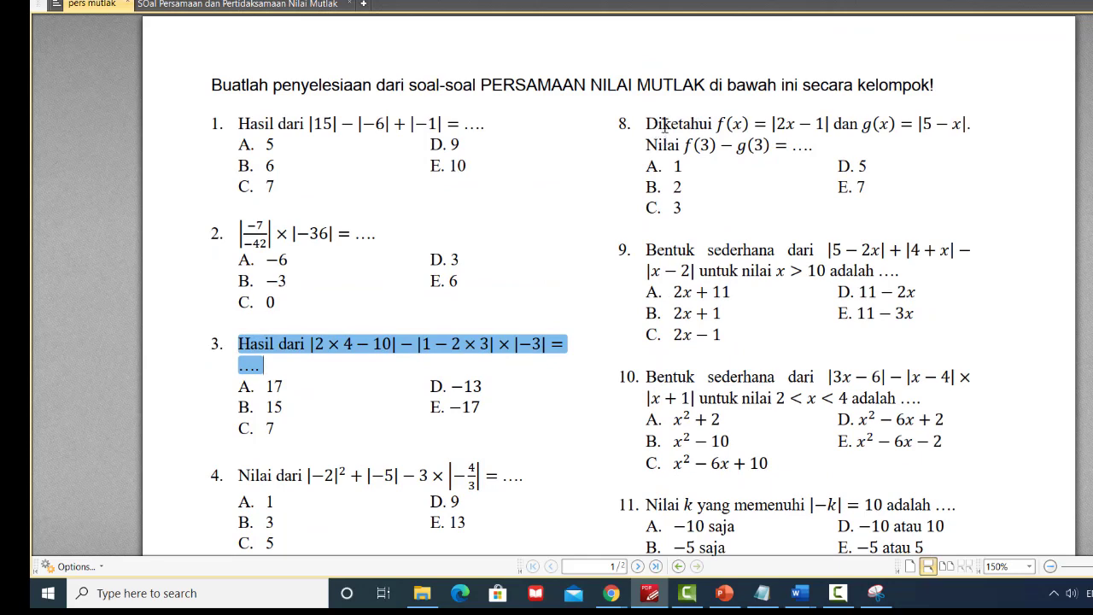
drag(647, 124, 812, 144)
key(ctrl+c)
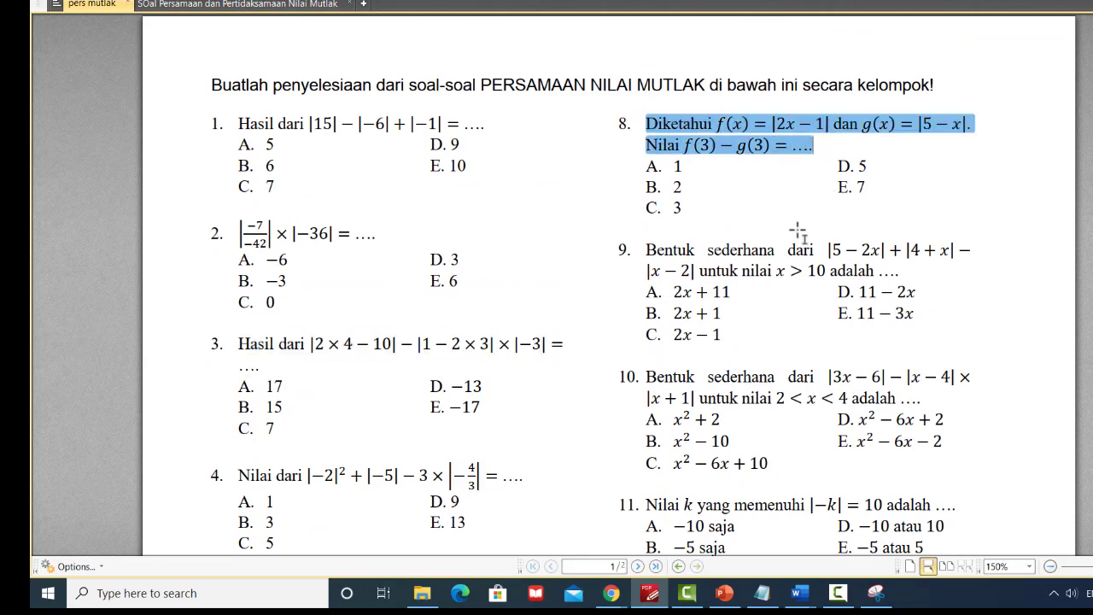
key(alt+Tab)
key(ctrl+v)
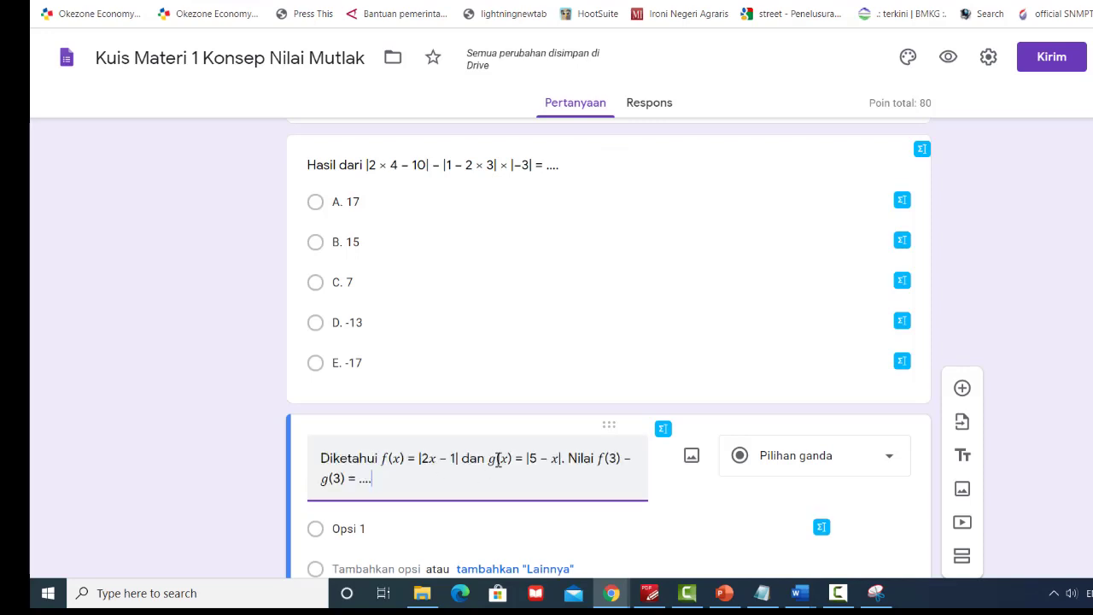
Step: Give question 5 the options A. 1, B. 2, C. 3, D. 4 and E. 5, with B as the key worth 20 points
scroll(585, 416, down, 2)
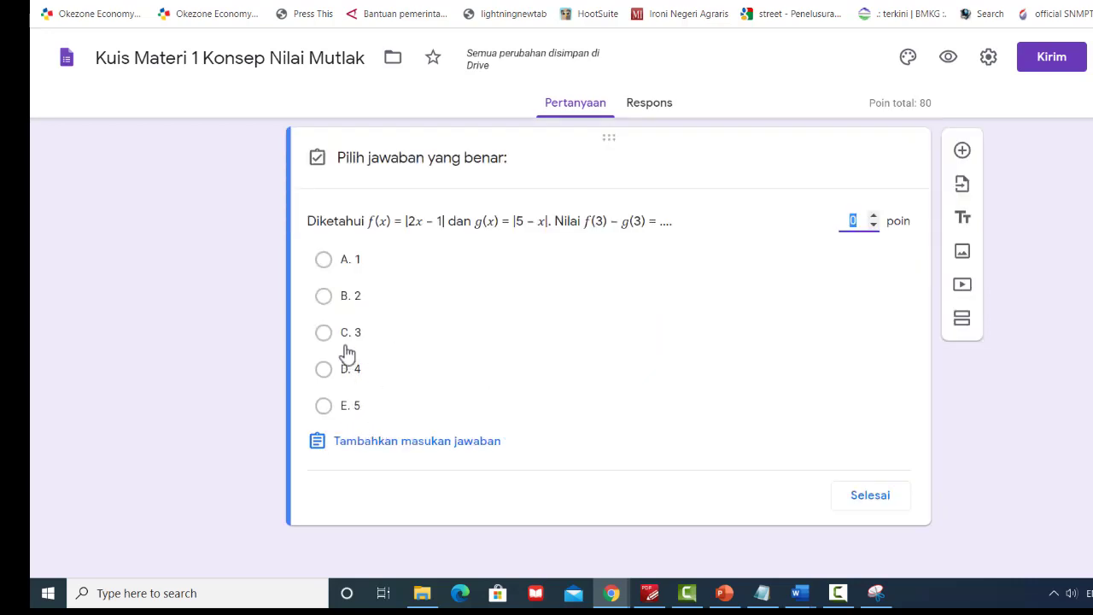
click(327, 299)
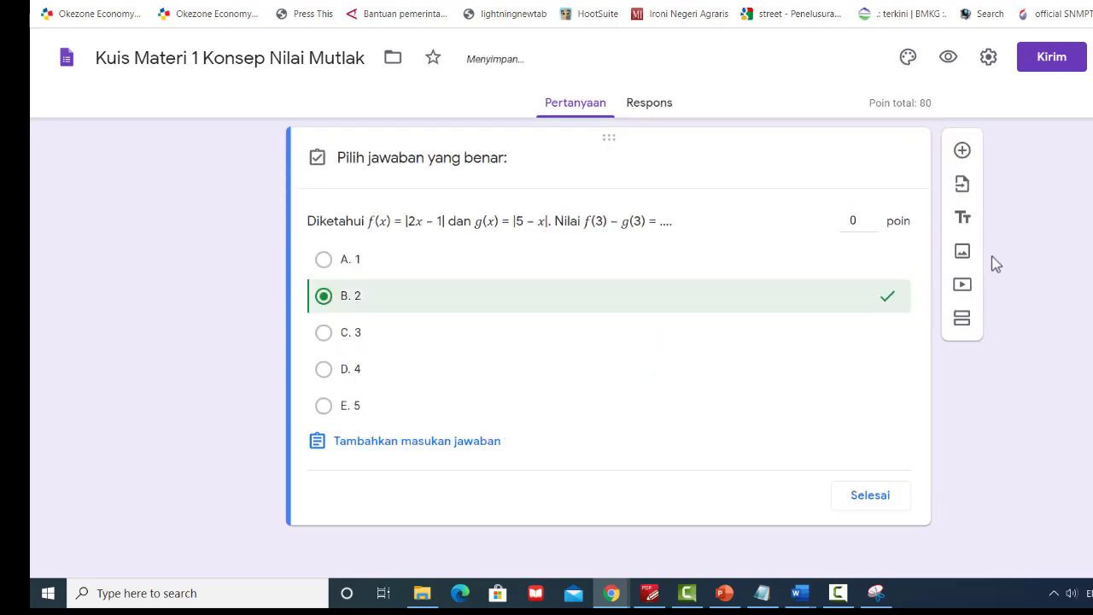
click(873, 216)
click(873, 216)
click(873, 216)
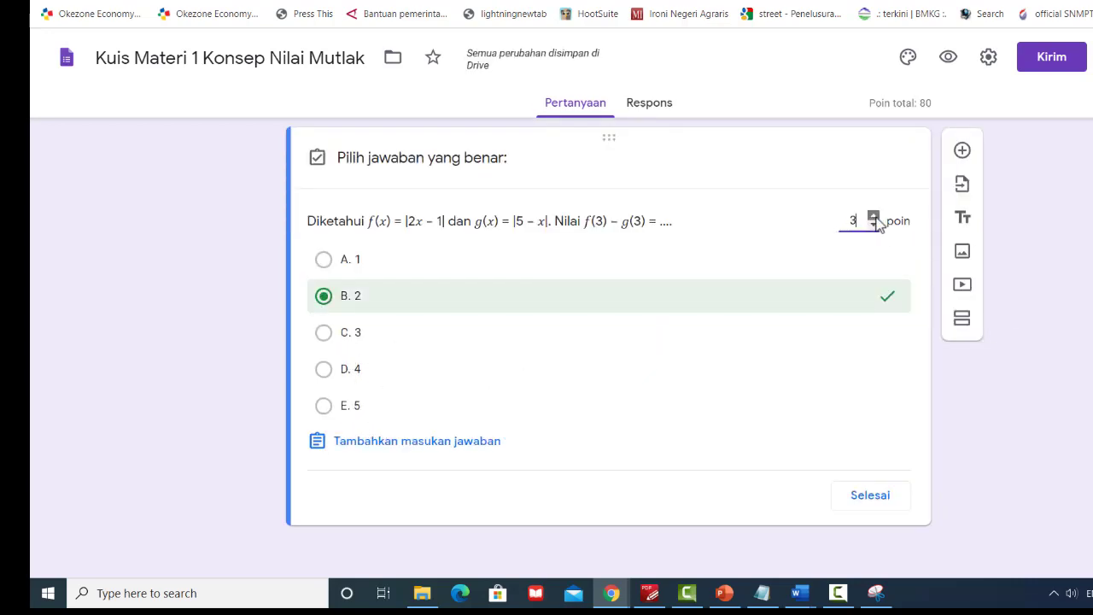
text(20)
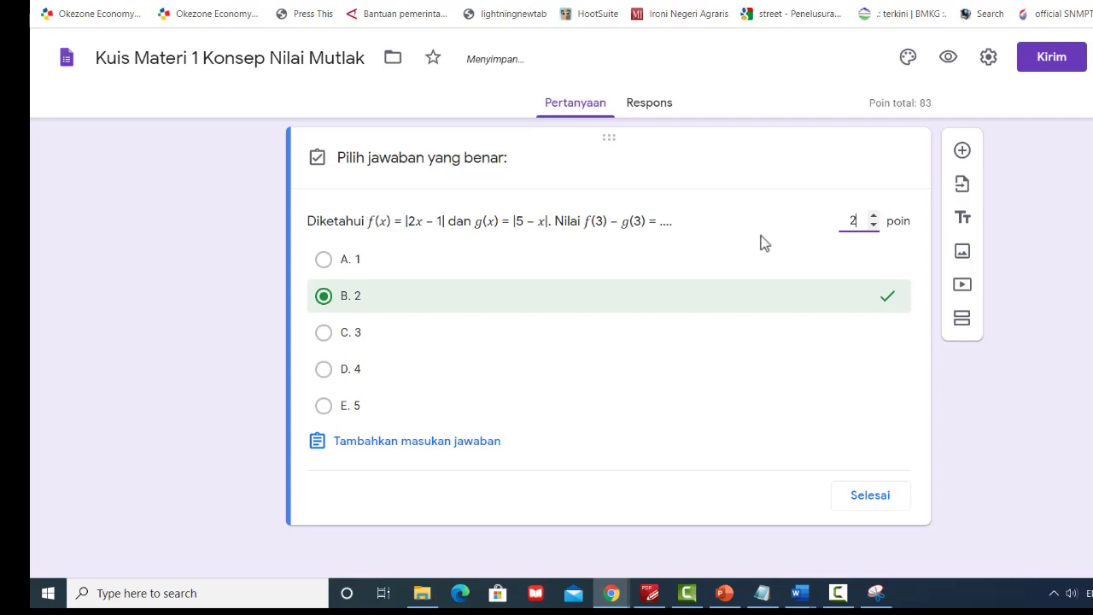
click(888, 511)
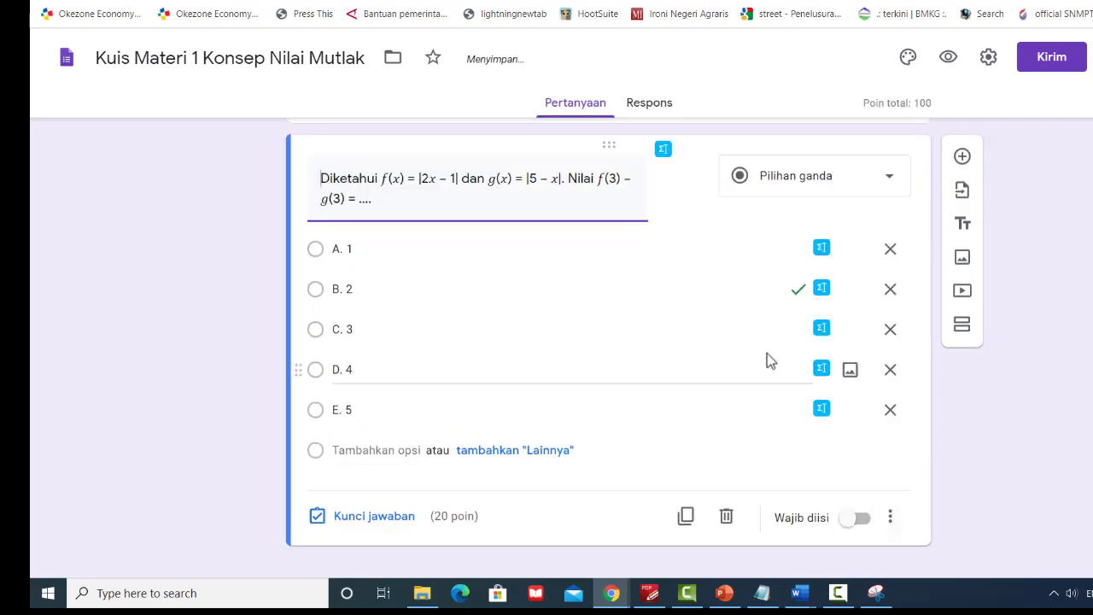
Step: Review the form from the title and identity fields through the Soal section's questions
scroll(1007, 400, up, 1)
scroll(945, 362, up, 20)
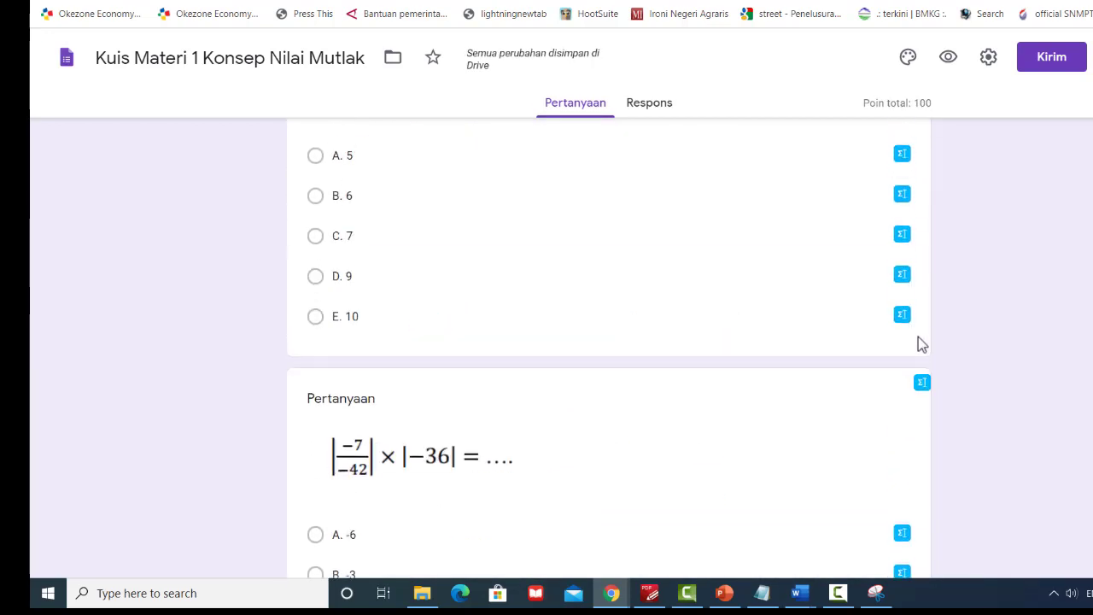
scroll(932, 339, up, 1)
scroll(935, 343, down, 5)
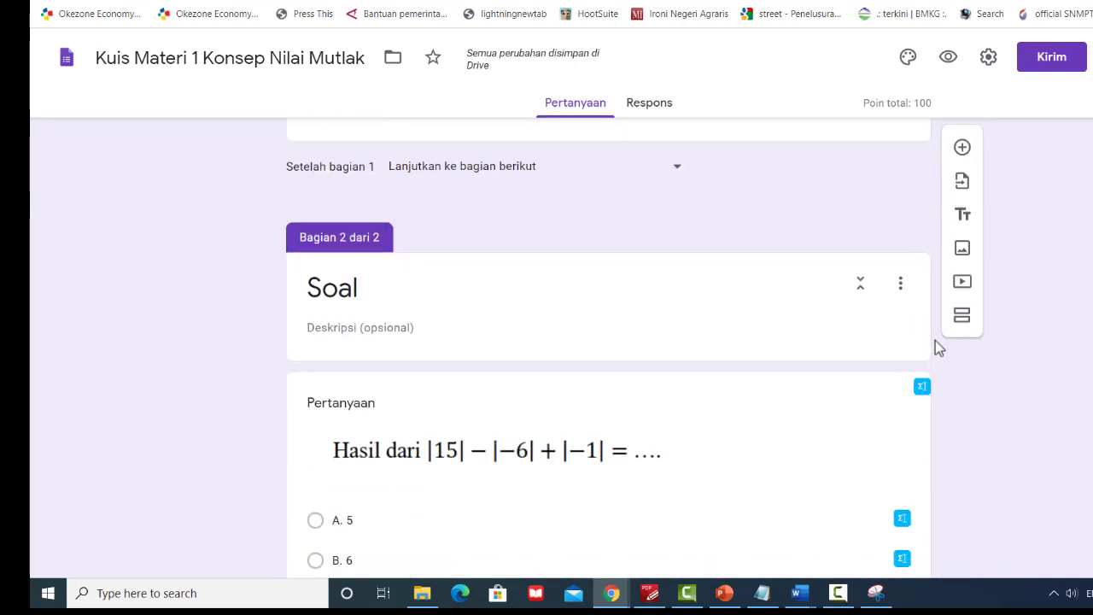
scroll(936, 340, up, 5)
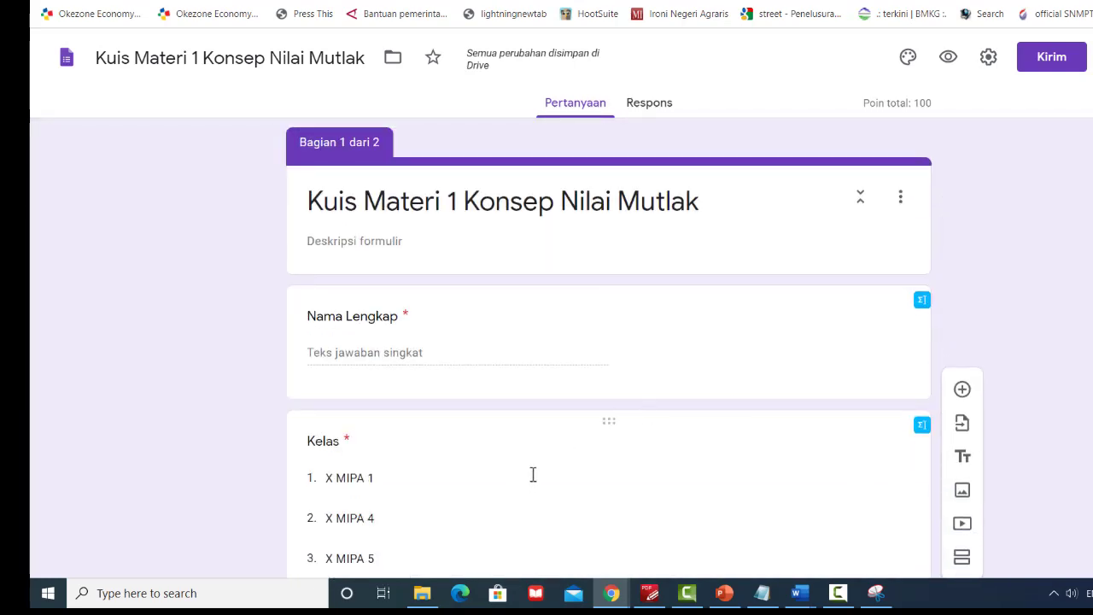
scroll(598, 436, down, 20)
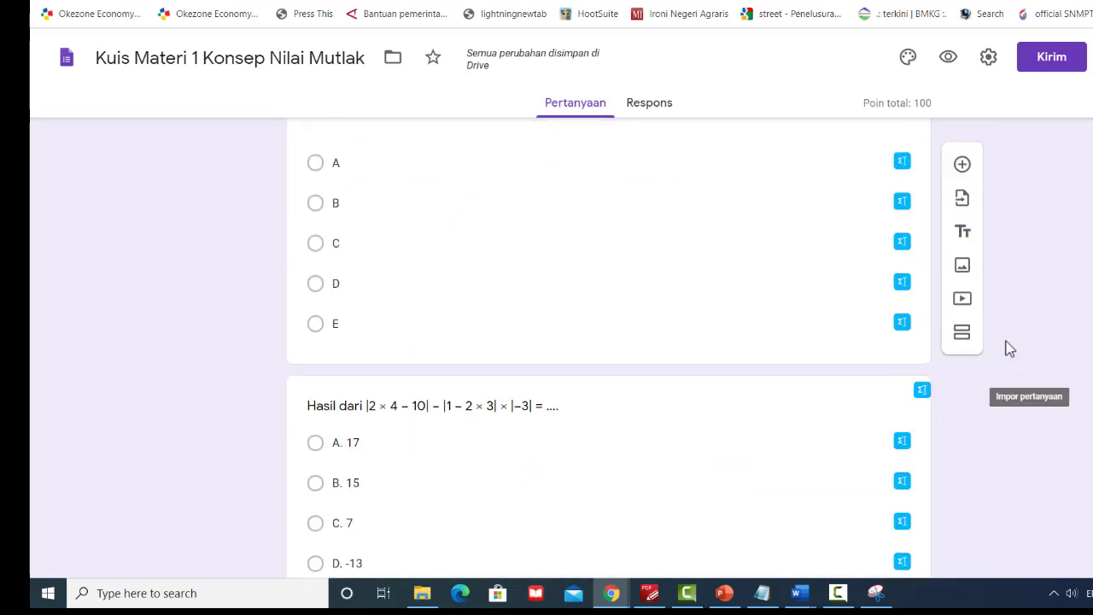
Step: Change the form's theme colour from the top of the form to orange-red and open the form settings
scroll(991, 183, up, 20)
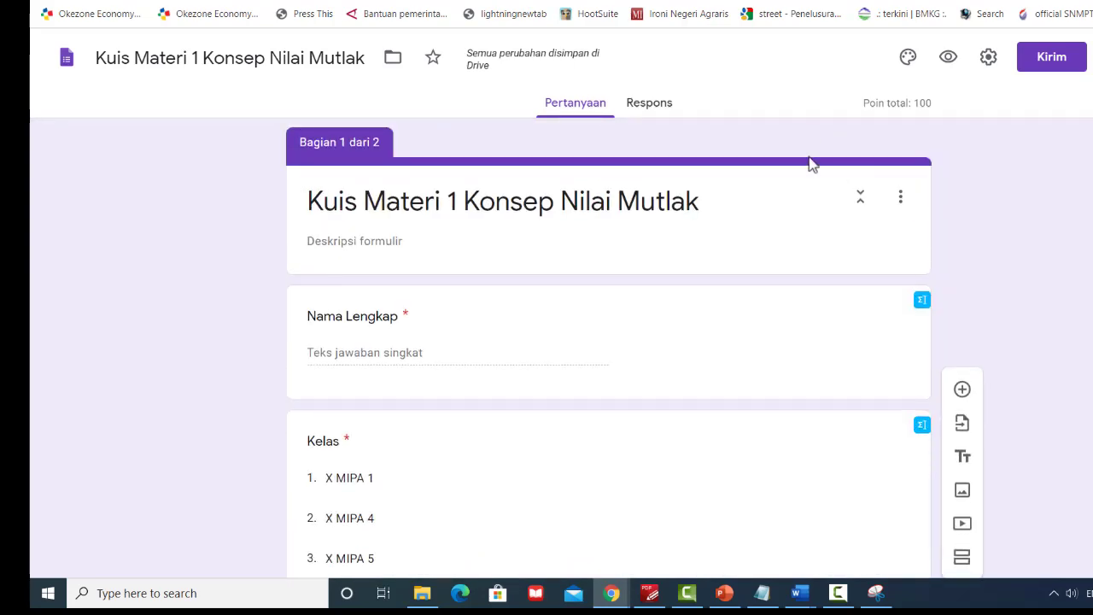
click(907, 59)
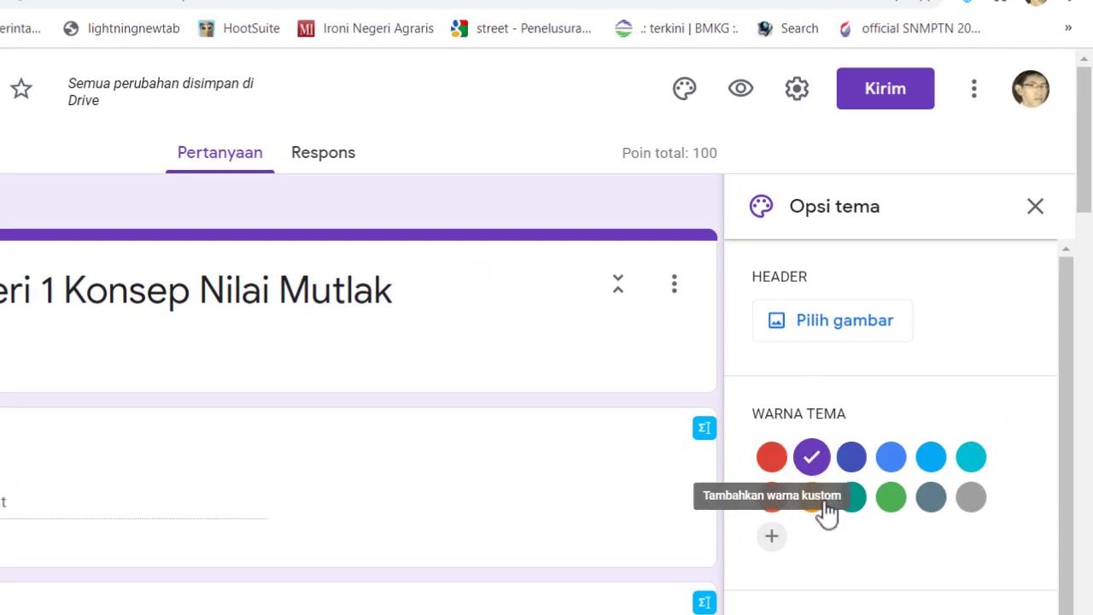
click(778, 504)
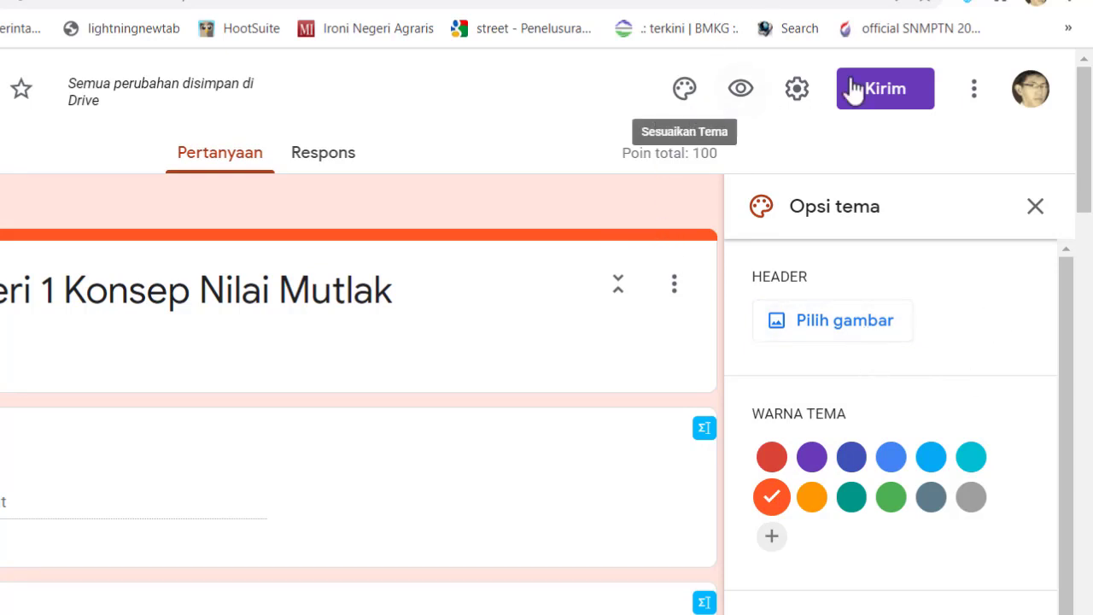
click(798, 99)
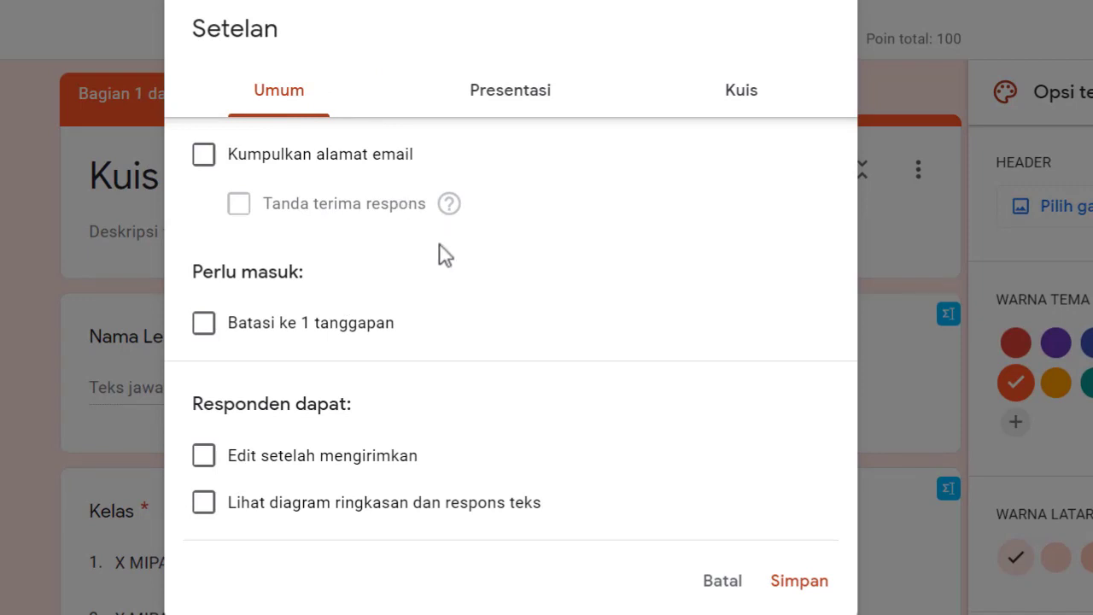
Step: Try the Kumpulkan alamat email and Batasi ke 1 tanggapan options, switching each on and off again
click(205, 155)
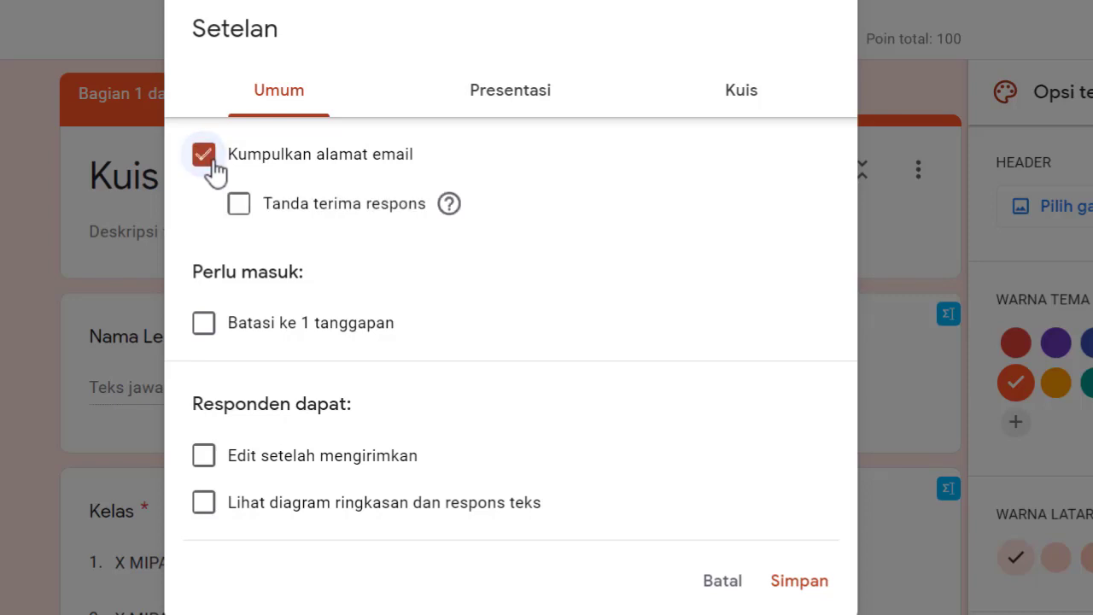
click(210, 161)
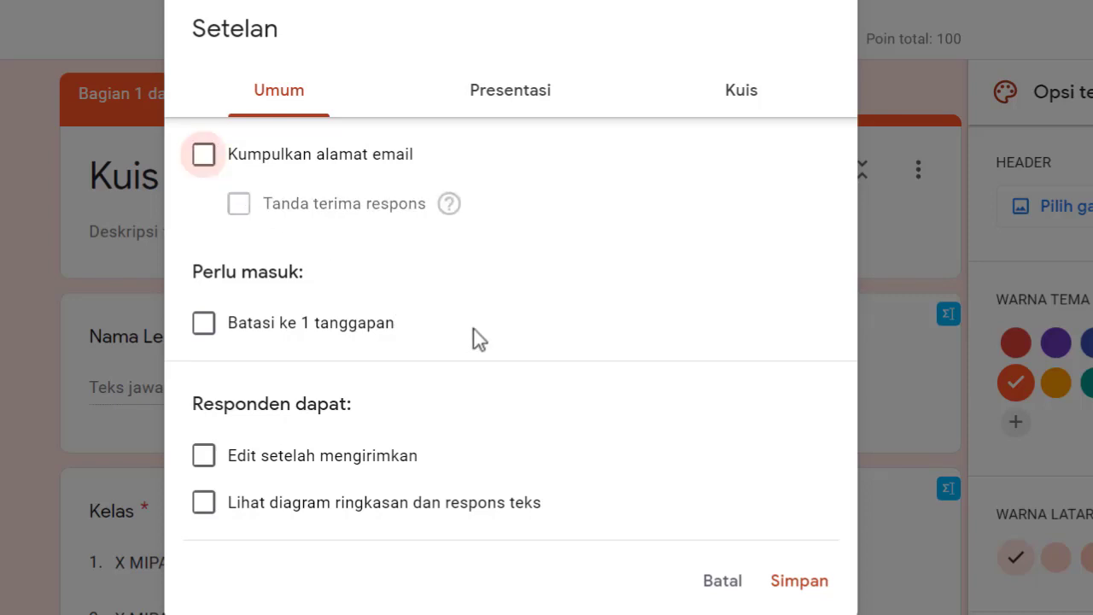
click(205, 333)
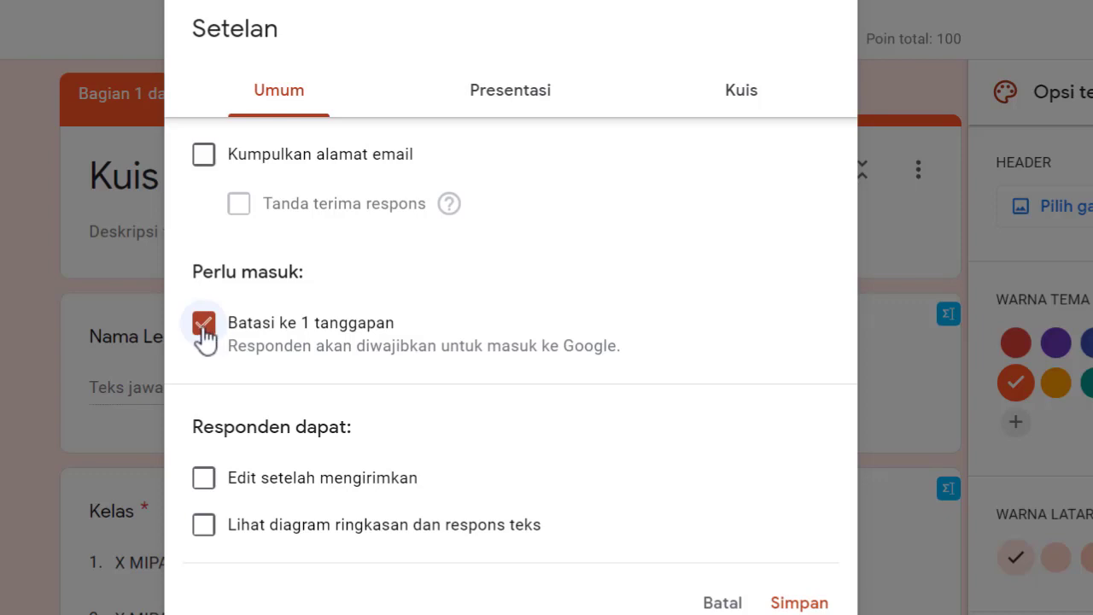
click(205, 333)
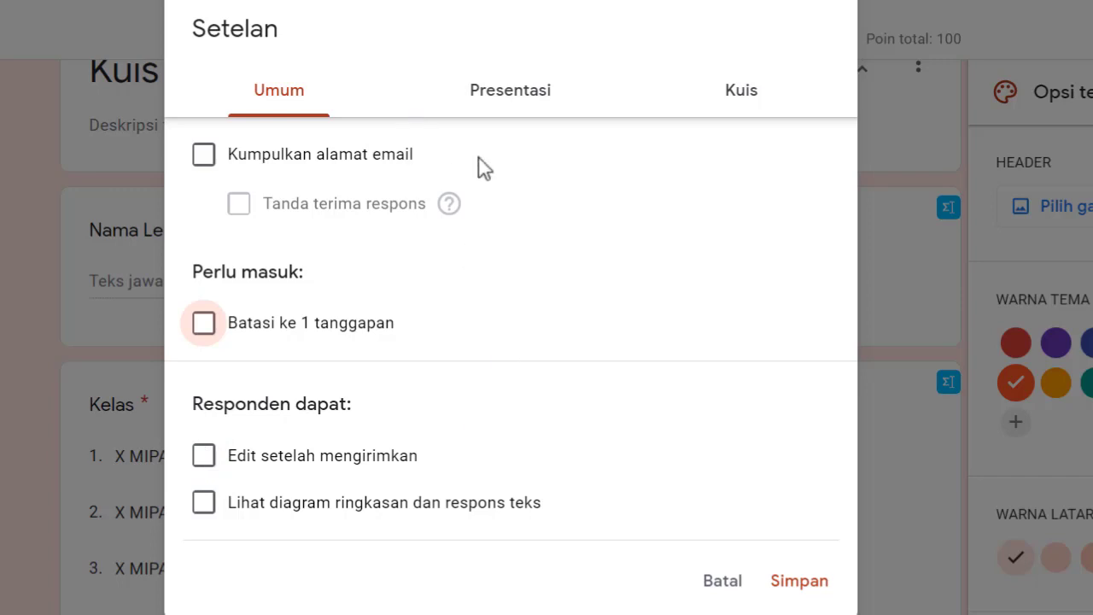
scroll(371, 161, up, 1)
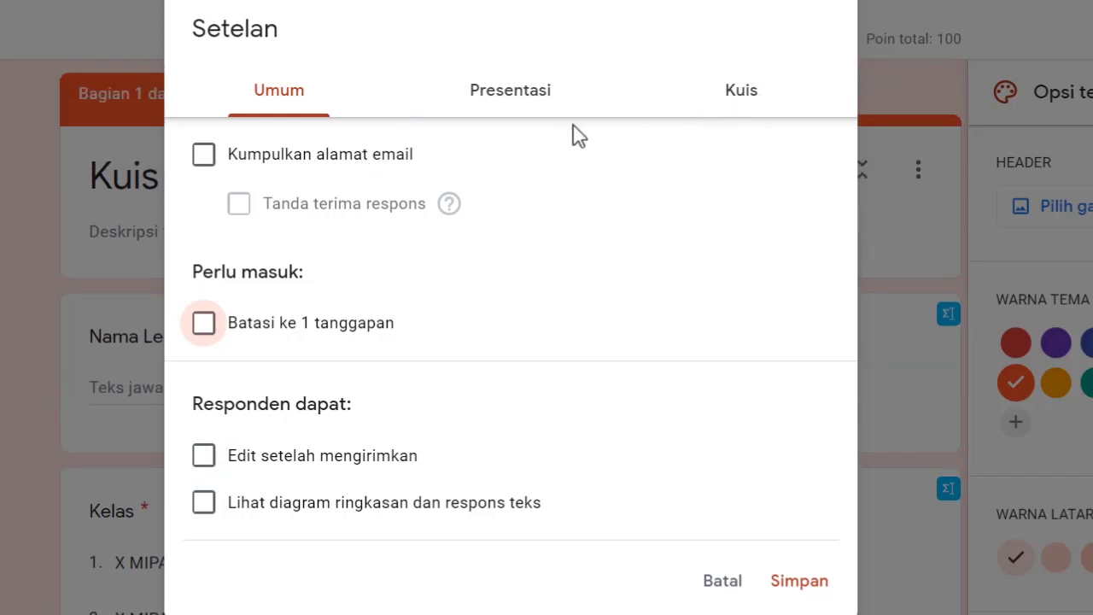
Step: In the presentation settings, turn off Tampilkan link untuk menyerahkan tanggapan lain and set the confirmation message to "Jawaban Ananda telah masuk"
click(522, 103)
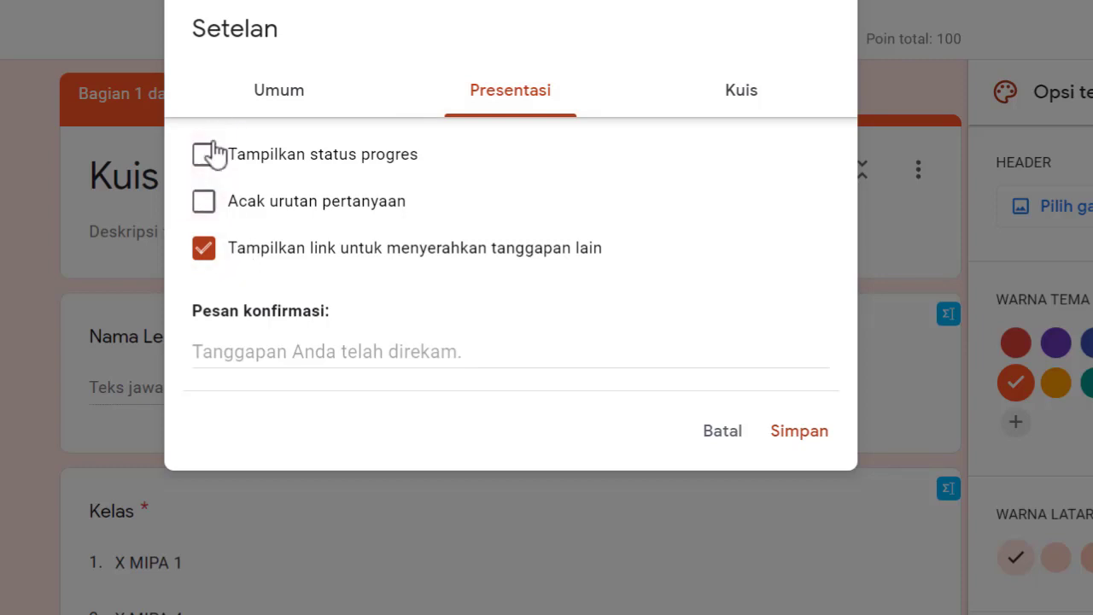
click(209, 251)
click(239, 354)
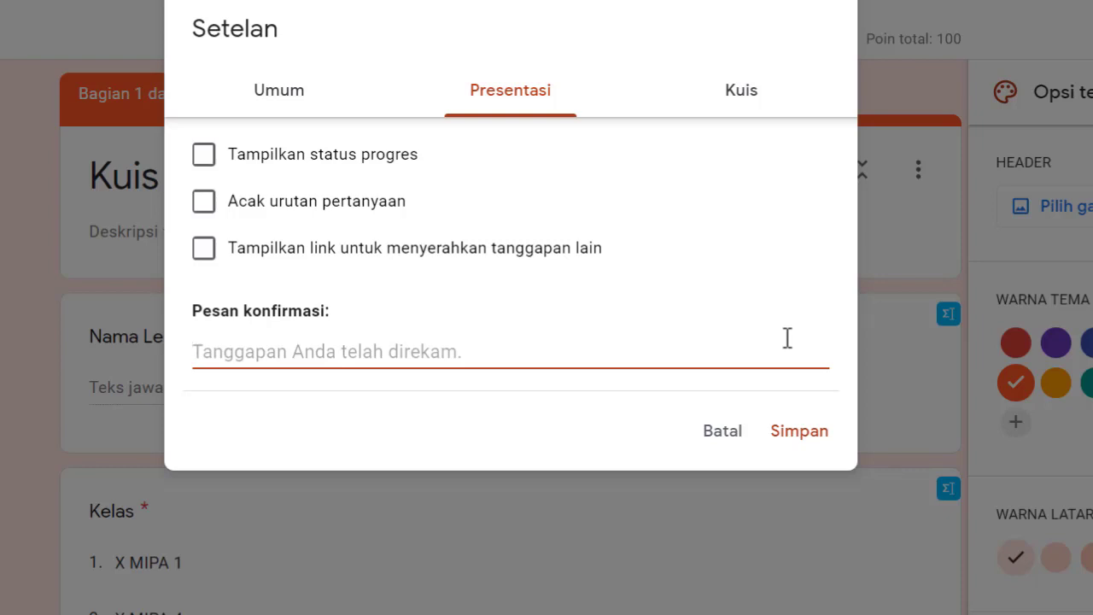
text(Jawaban Ananda telah masuk)
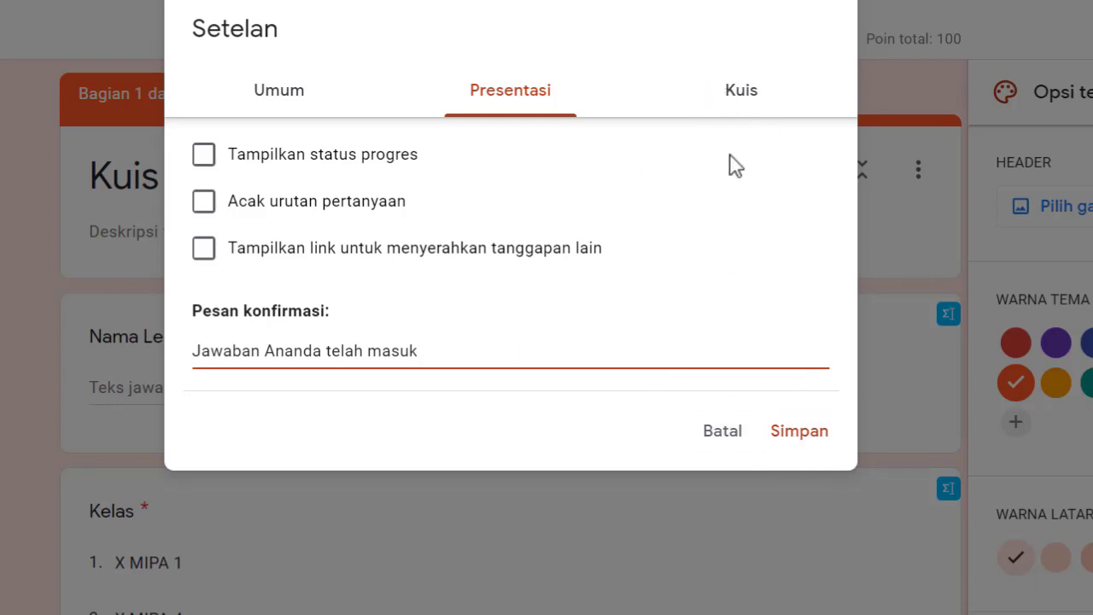
Step: Set the quiz's grade release to Segera setelah setiap pengiriman, let respondents see only Nilai poin, and save the form settings
click(749, 106)
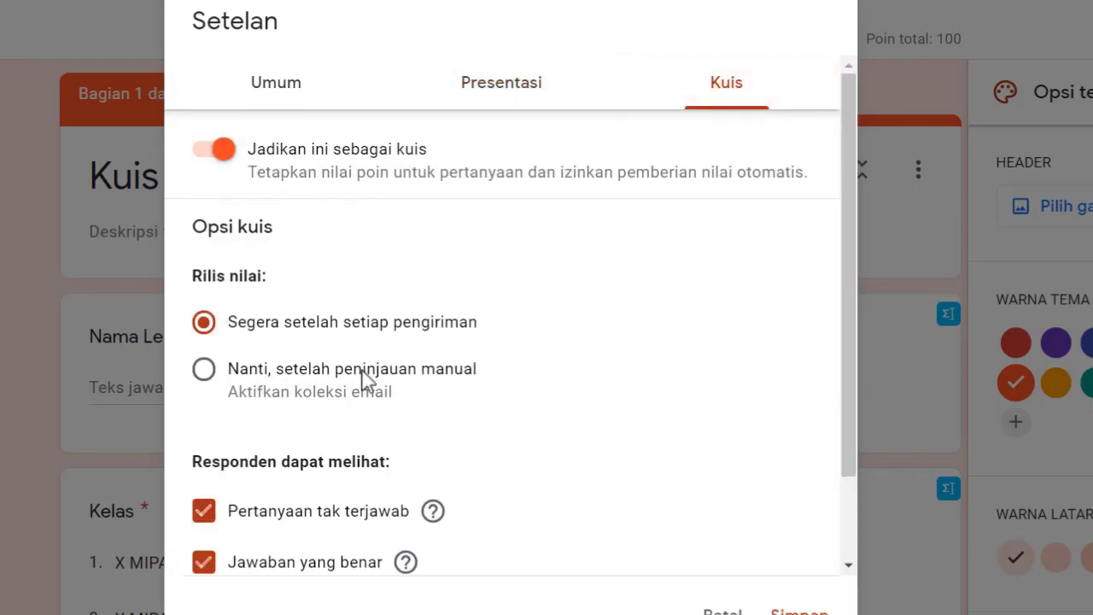
scroll(339, 317, down, 2)
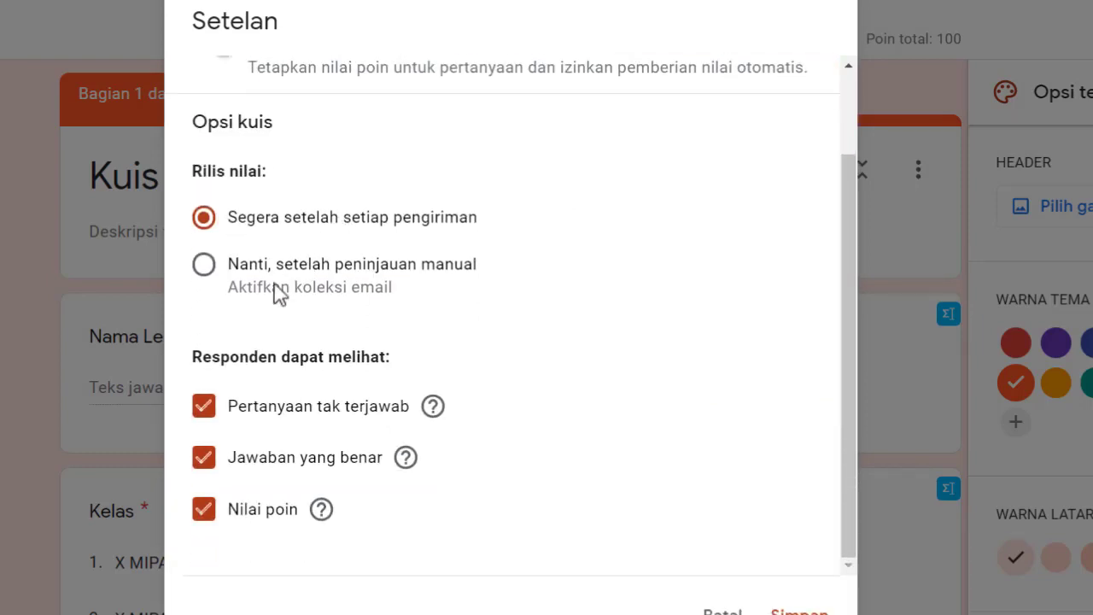
click(206, 265)
click(241, 227)
click(203, 425)
click(207, 468)
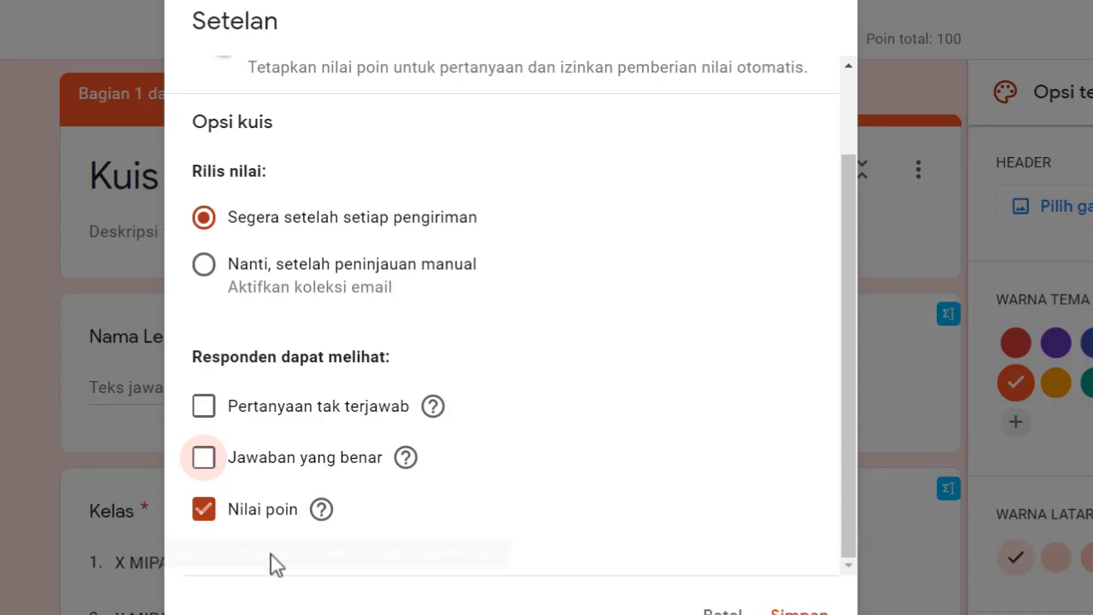
click(203, 509)
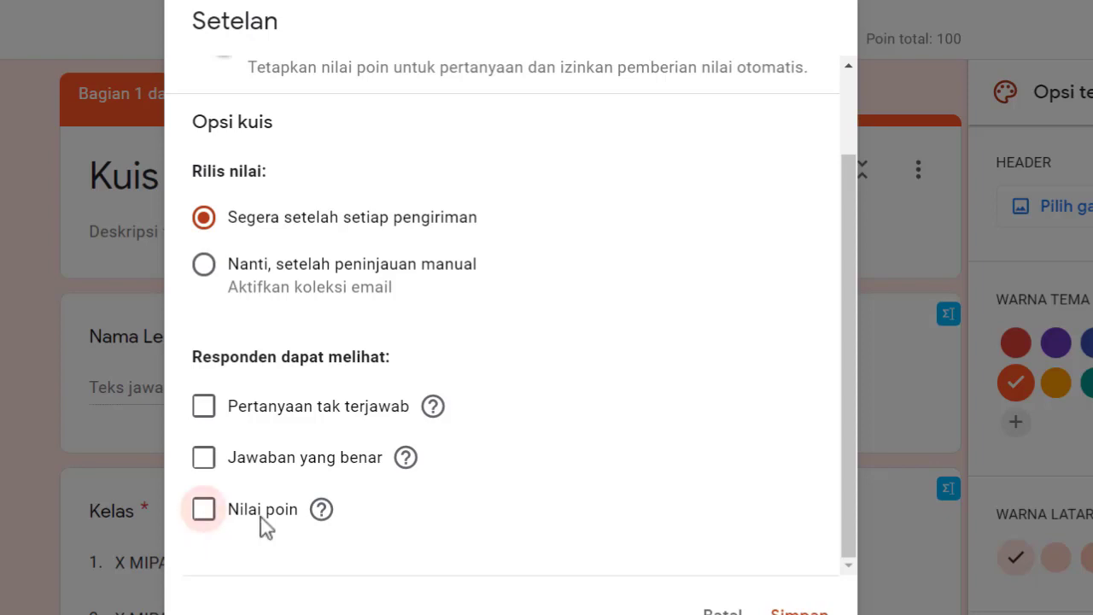
click(206, 513)
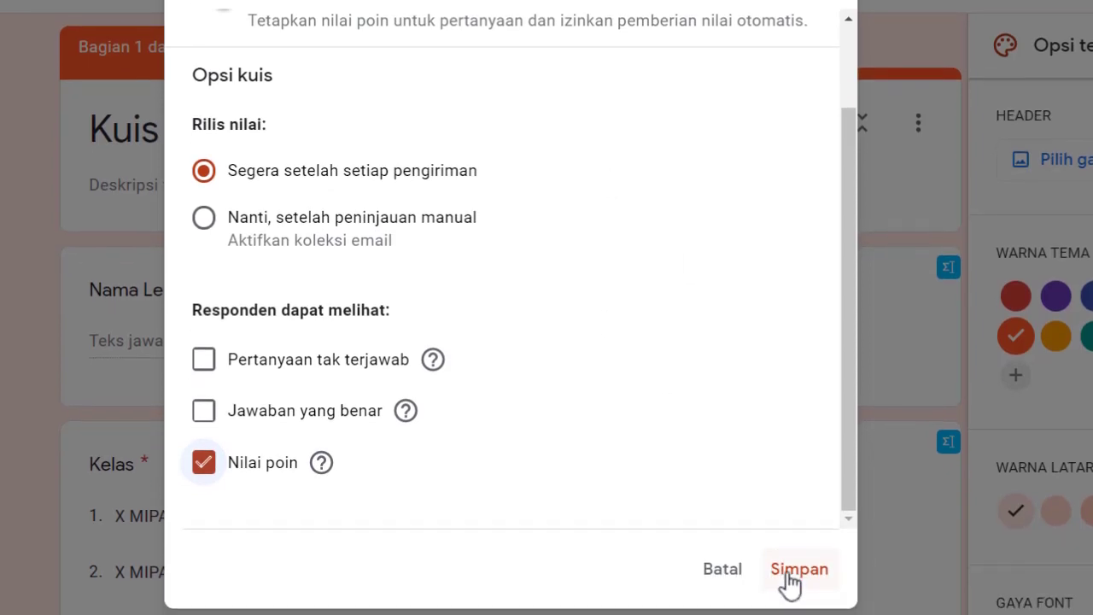
click(788, 612)
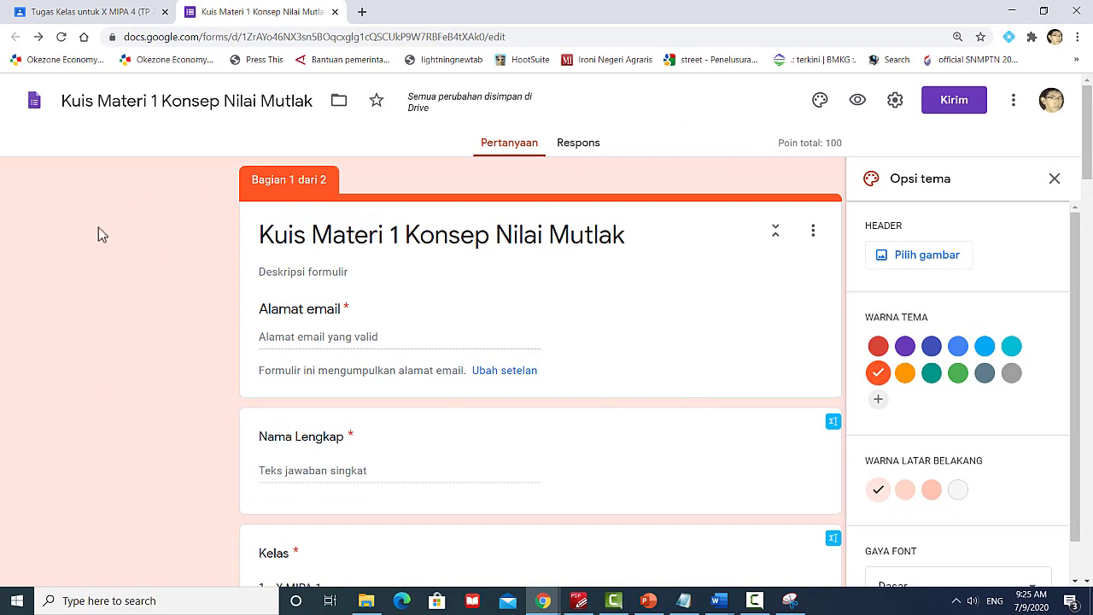
Step: Return to Google Classroom and reopen the draft assignment Kuiz Materi 1 Konsep Nilai Mutlak for editing
click(93, 17)
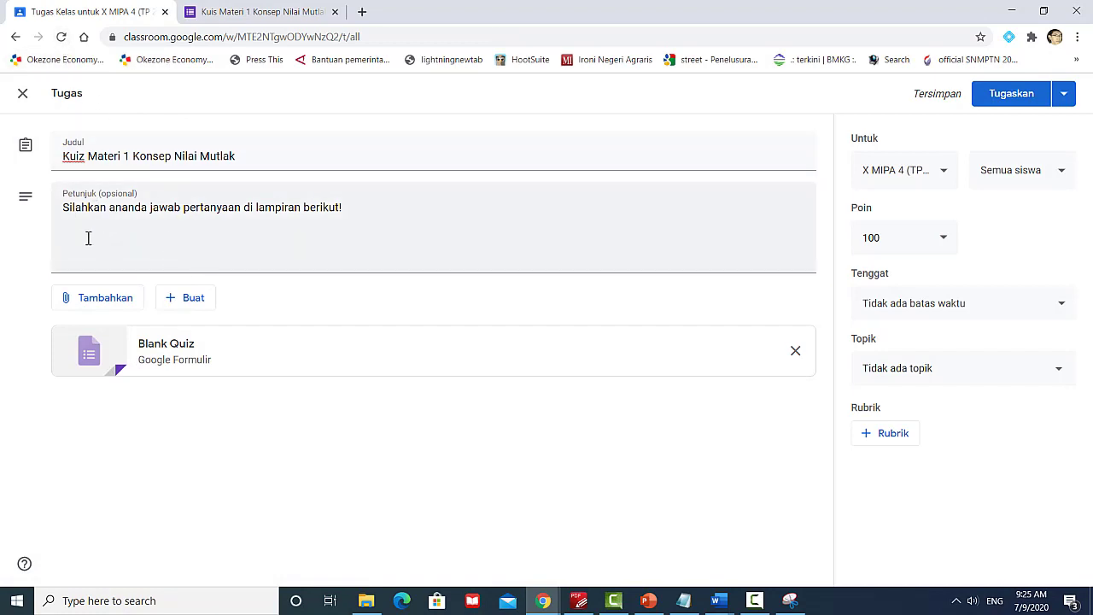
click(61, 38)
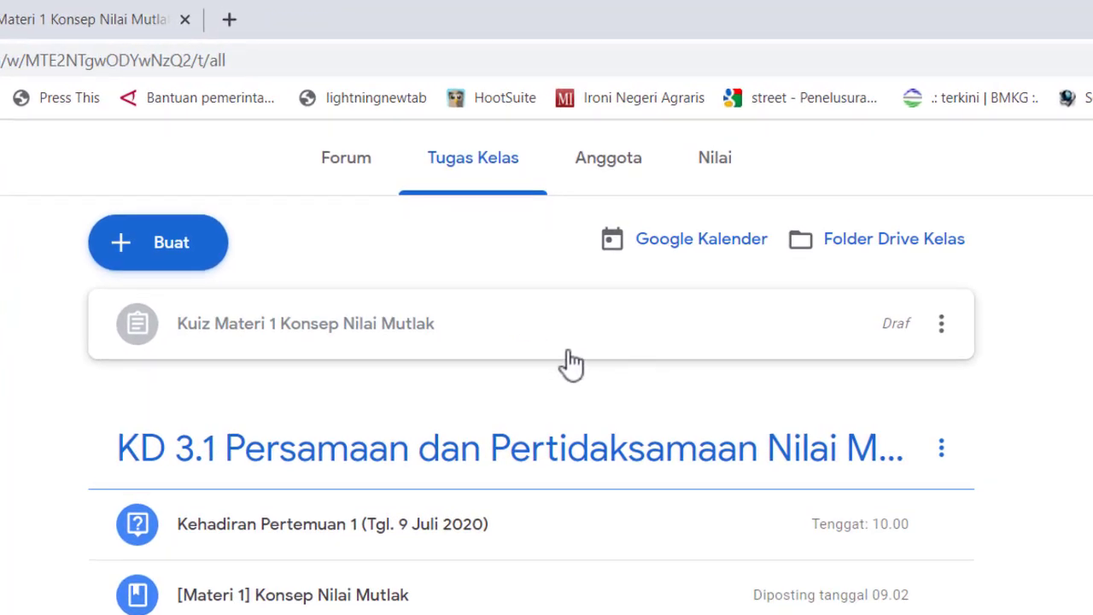
click(359, 335)
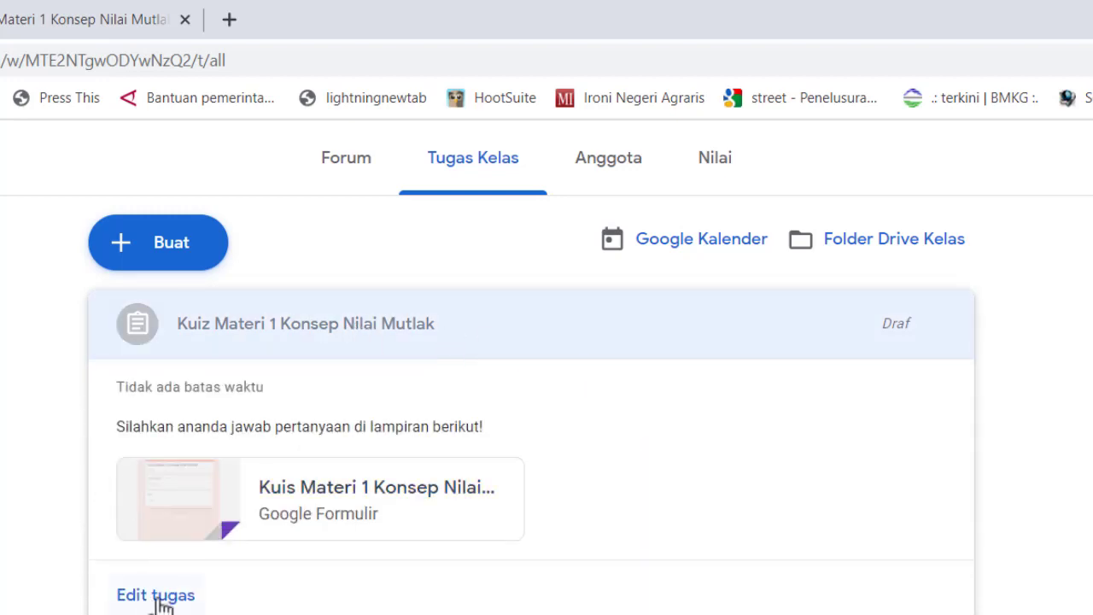
click(159, 598)
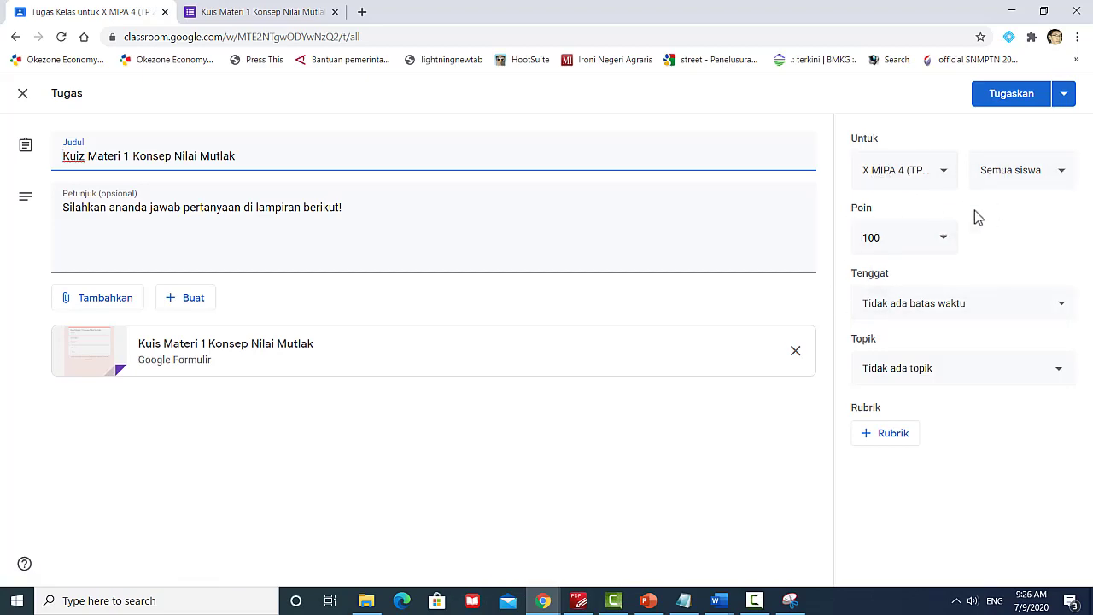
Step: Check the assignment's available choices for class, students and points without changing them
click(864, 177)
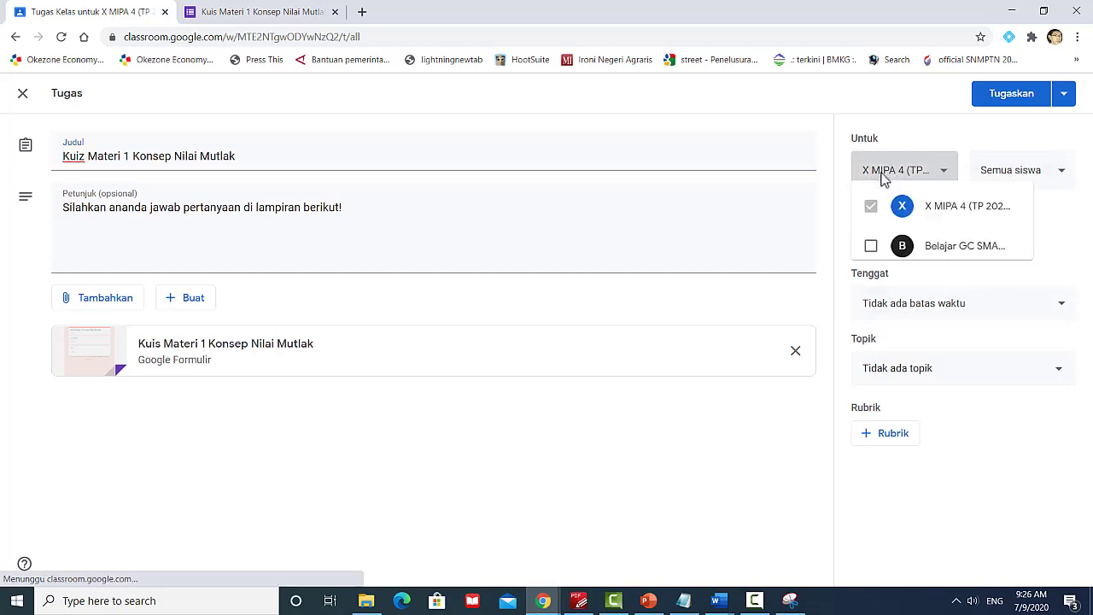
click(907, 130)
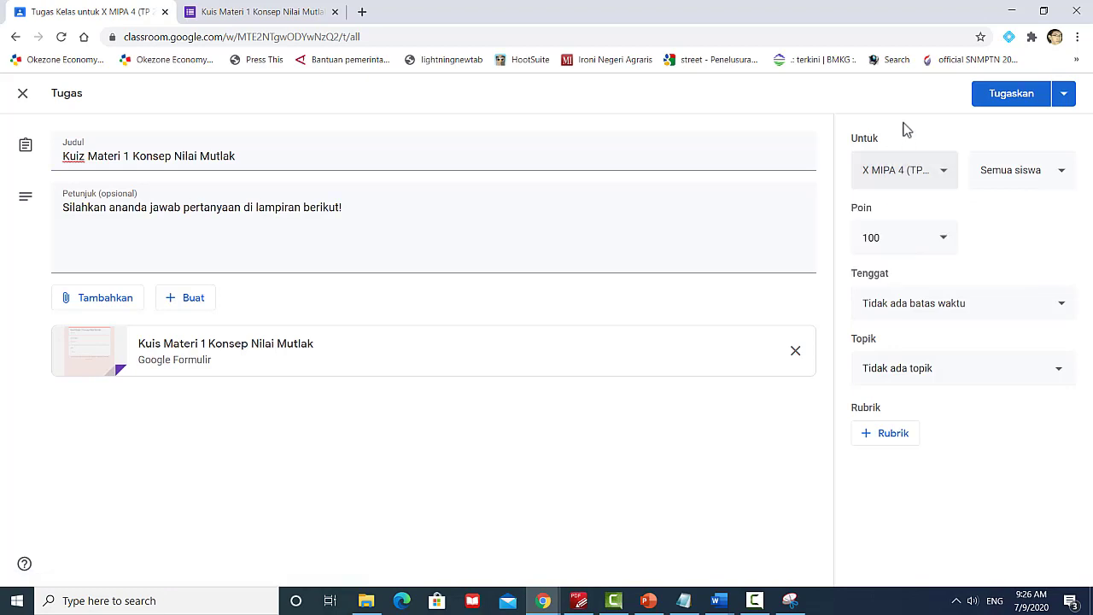
click(1018, 185)
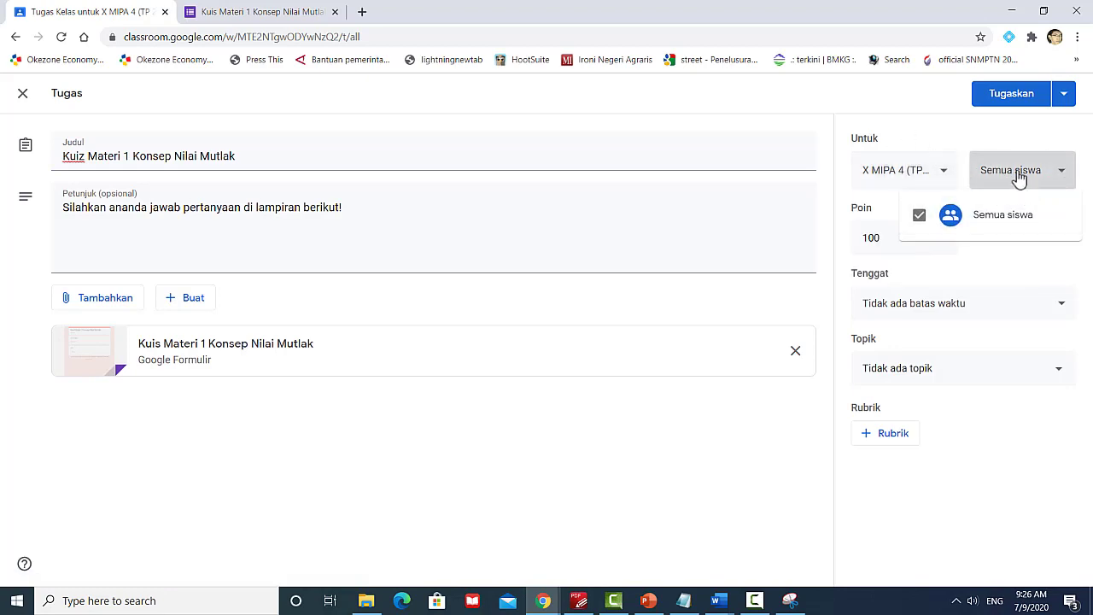
click(1002, 235)
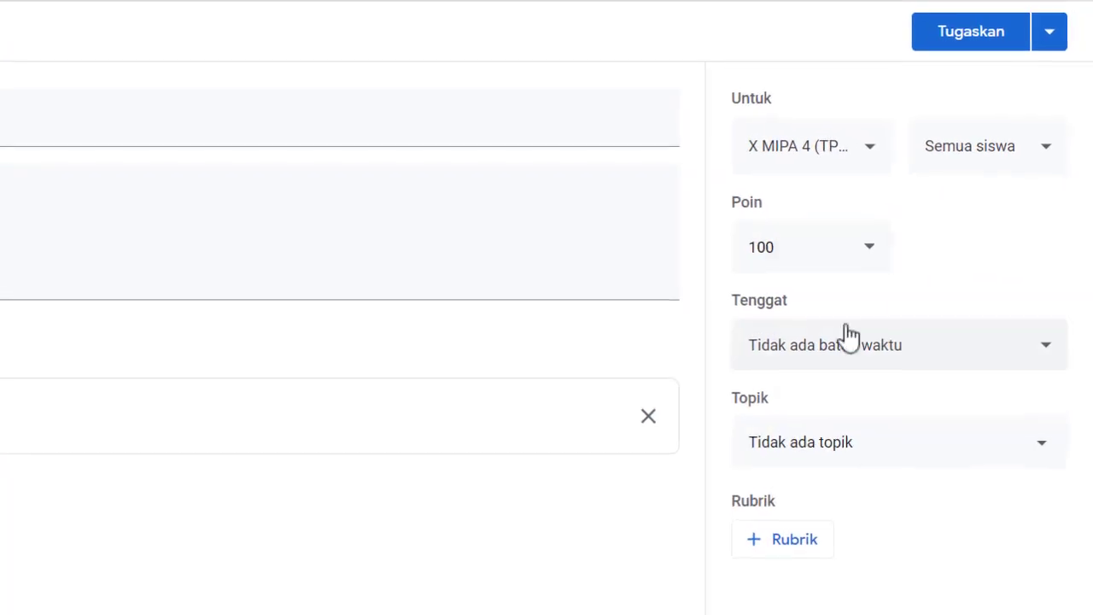
click(869, 247)
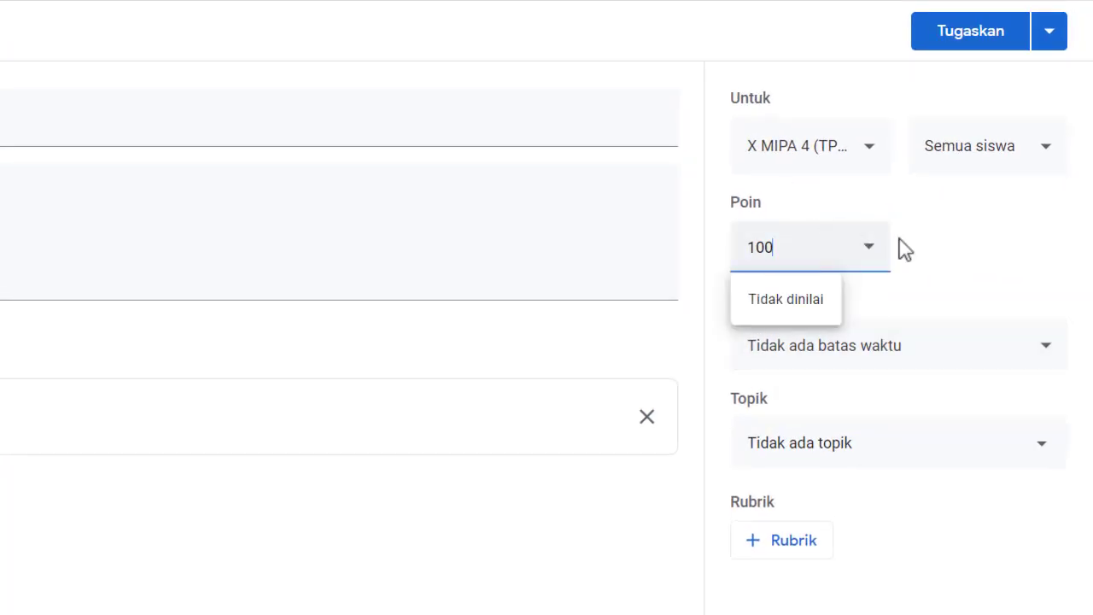
click(930, 236)
Step: Set the assignment's deadline to 9 Jul 2020 at 10.00
click(858, 353)
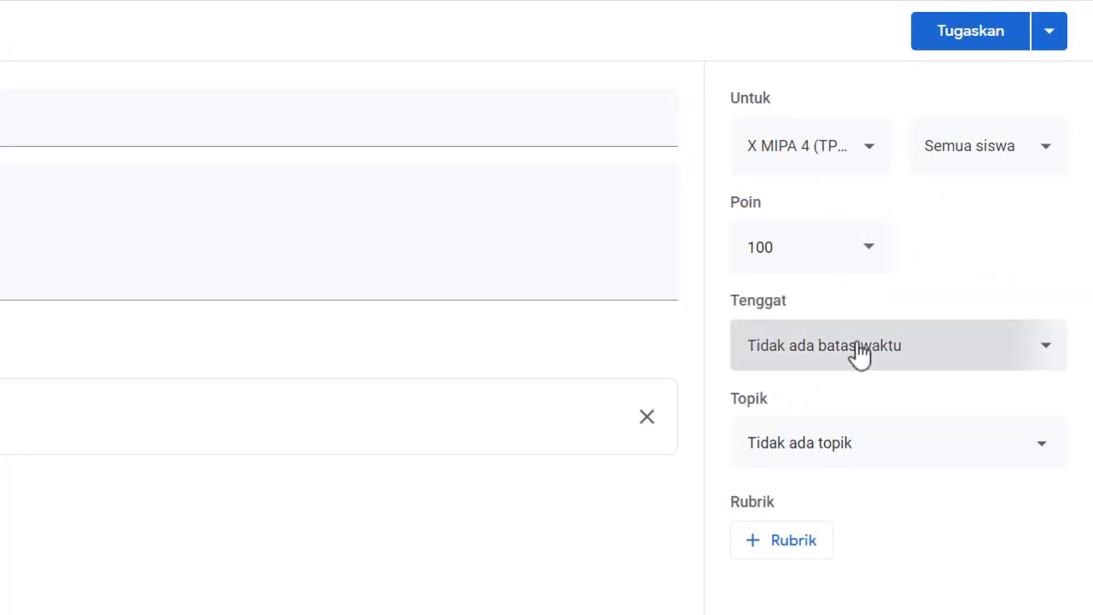
click(931, 446)
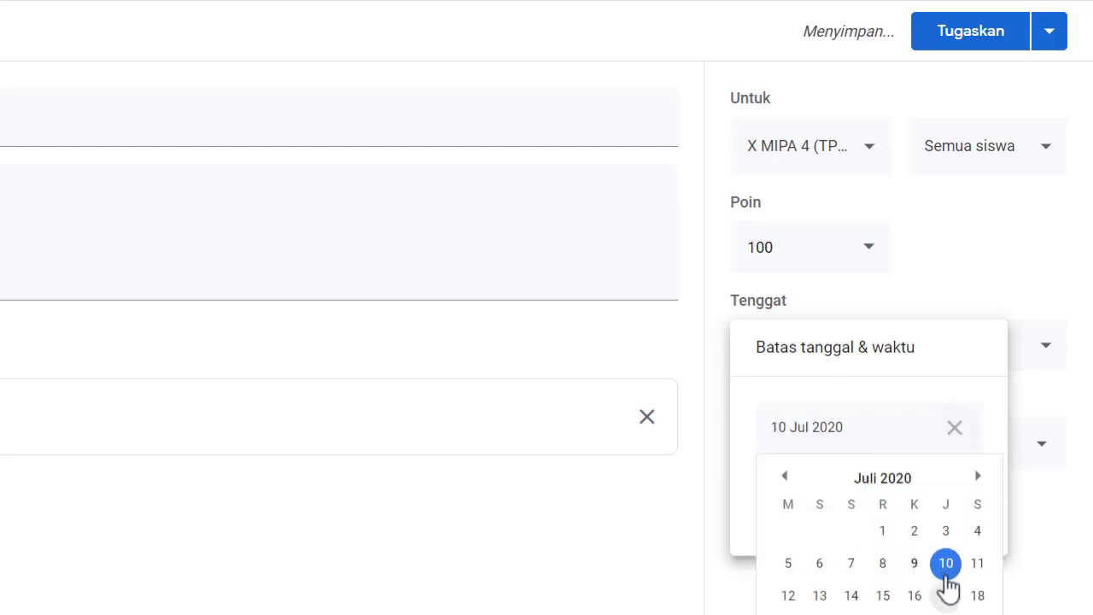
click(909, 550)
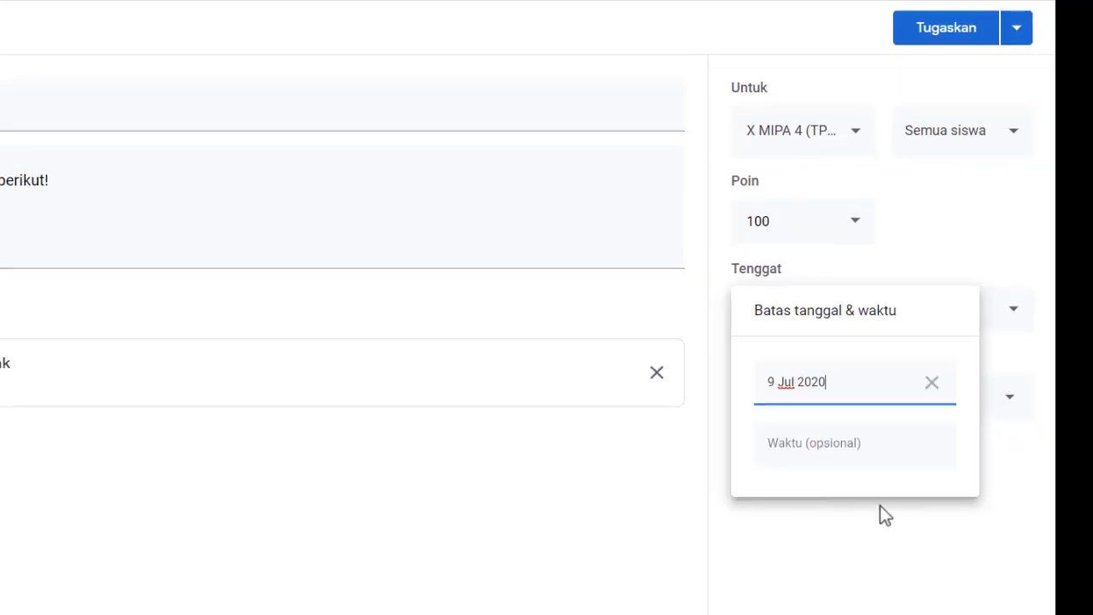
click(880, 446)
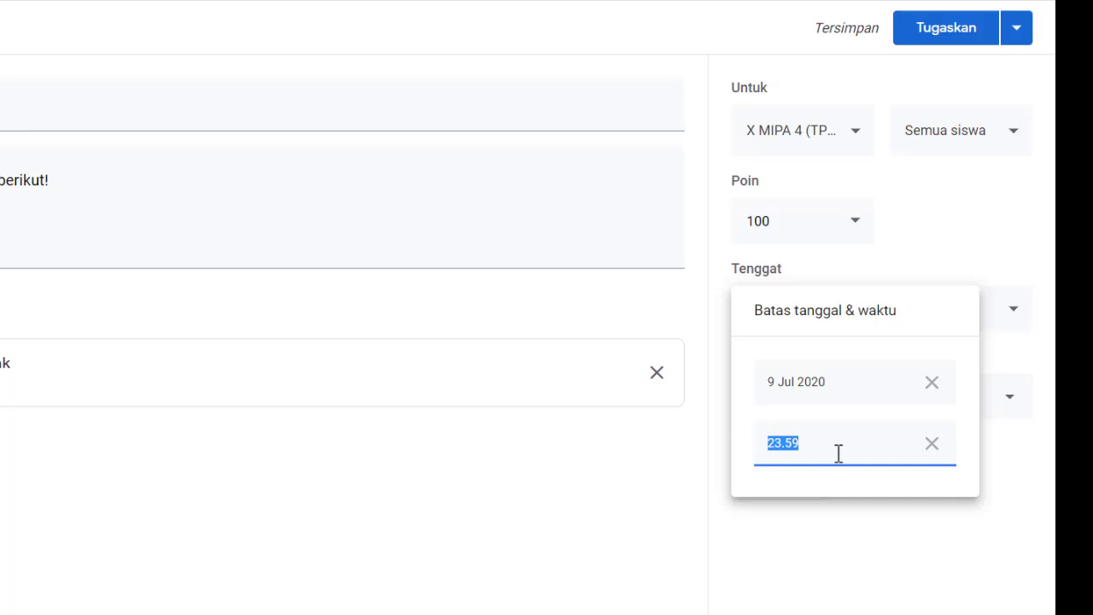
text(10.00)
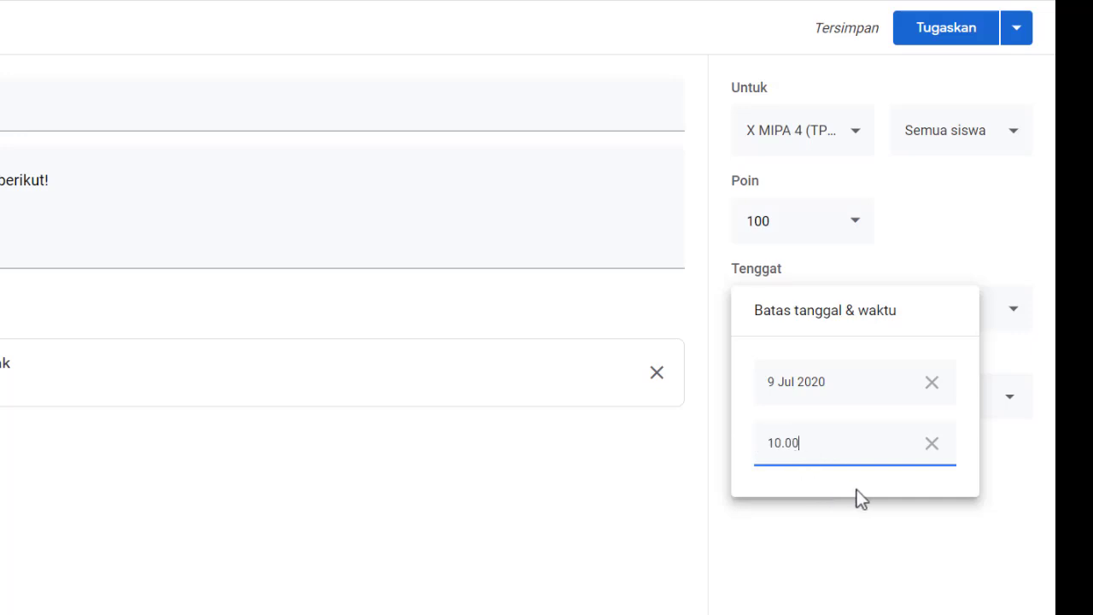
click(904, 545)
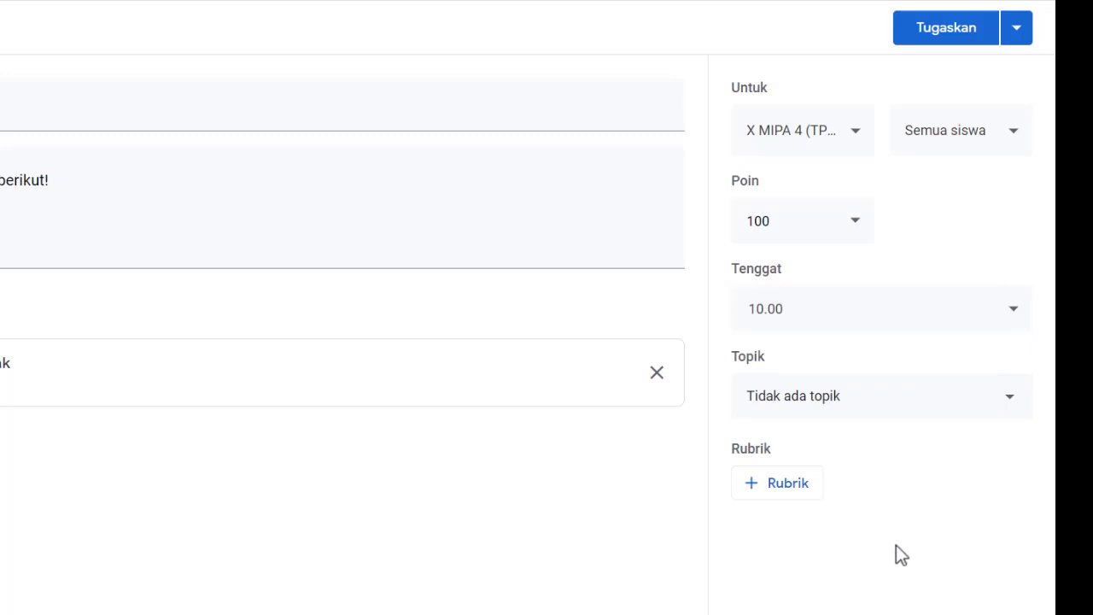
Step: Assign the KD 3.1 Persamaan dan Pertidaksamaan topic to the assignment and set its deadline time to 11.00
click(853, 413)
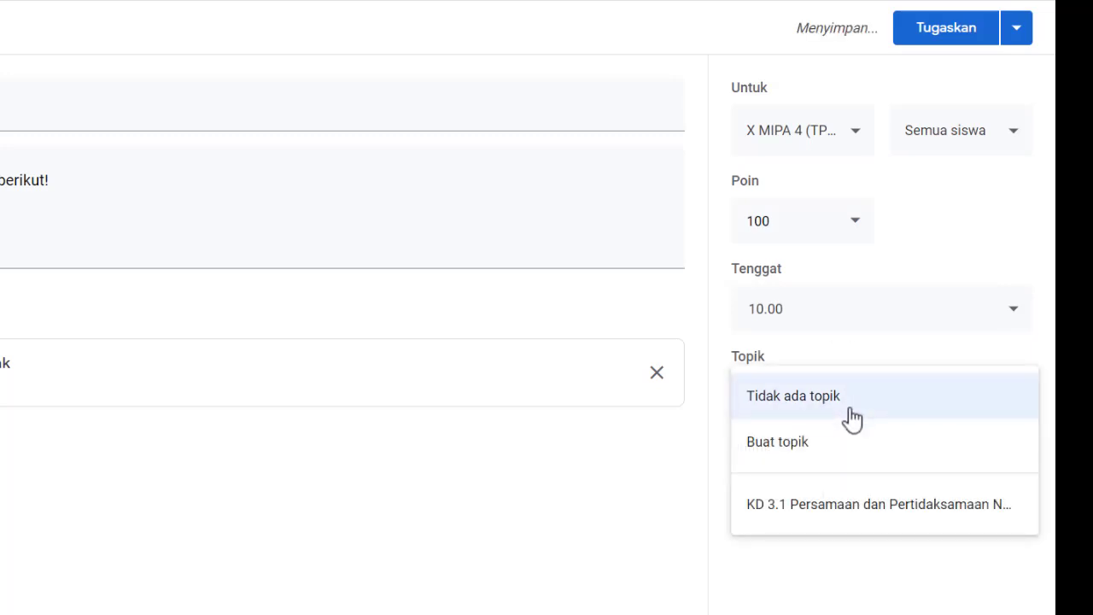
click(899, 504)
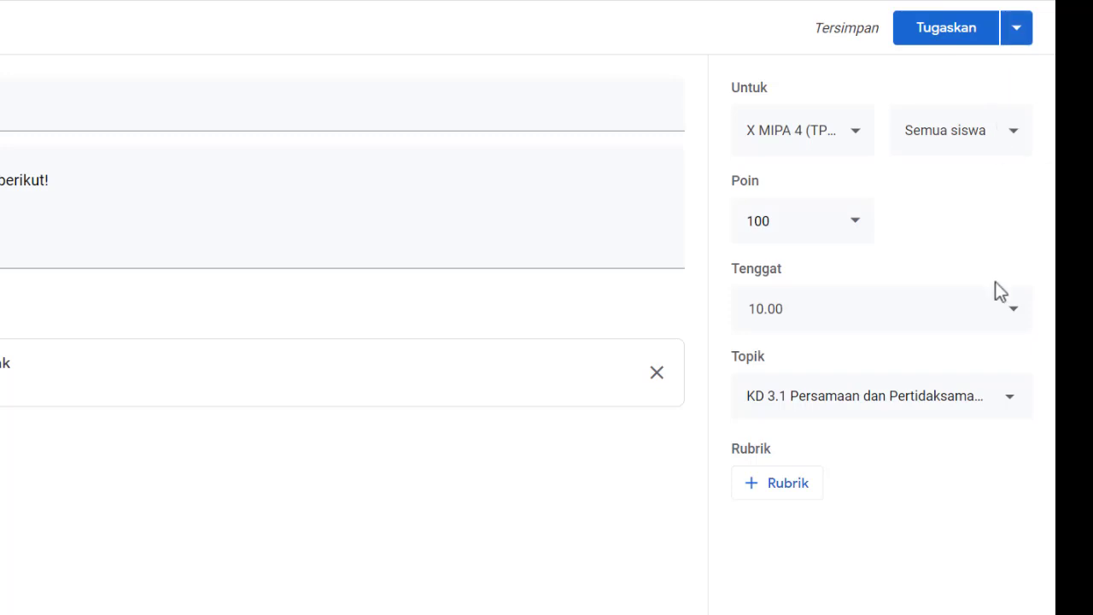
click(1000, 323)
click(867, 439)
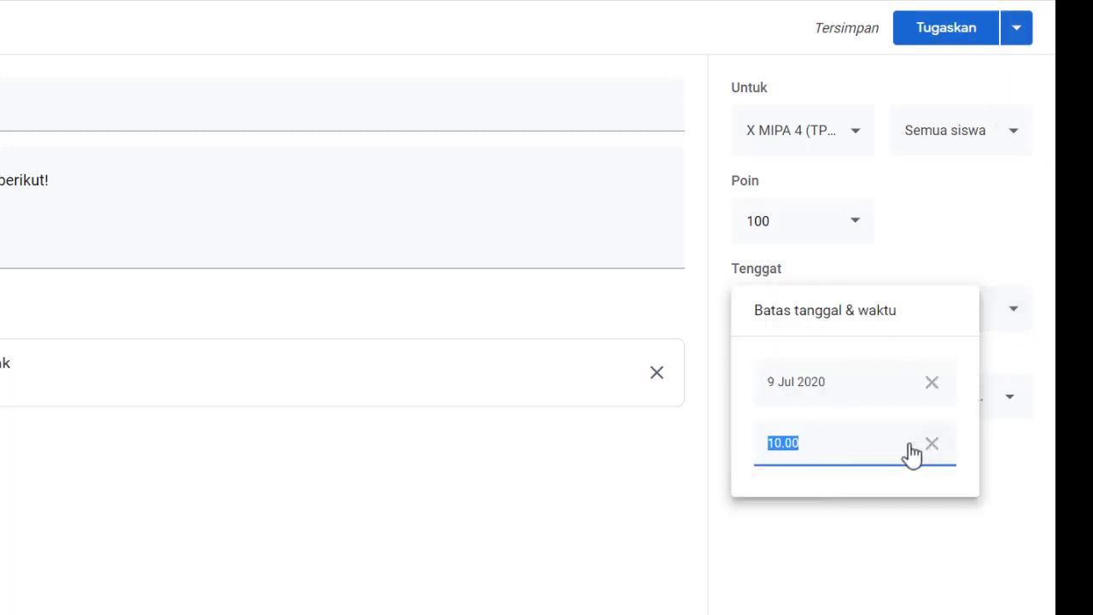
text(1)
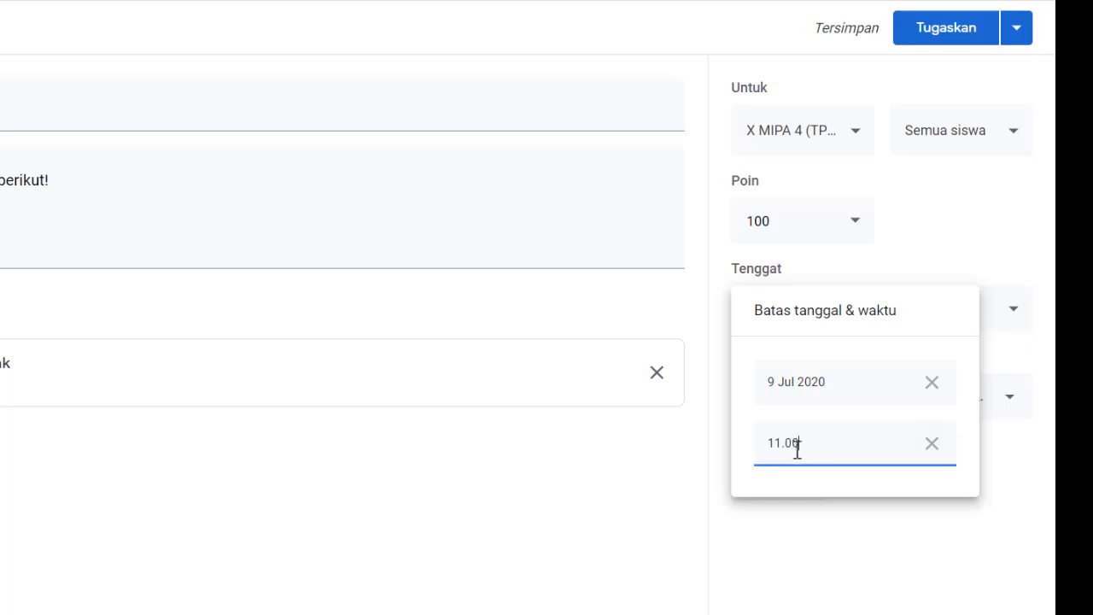
click(869, 538)
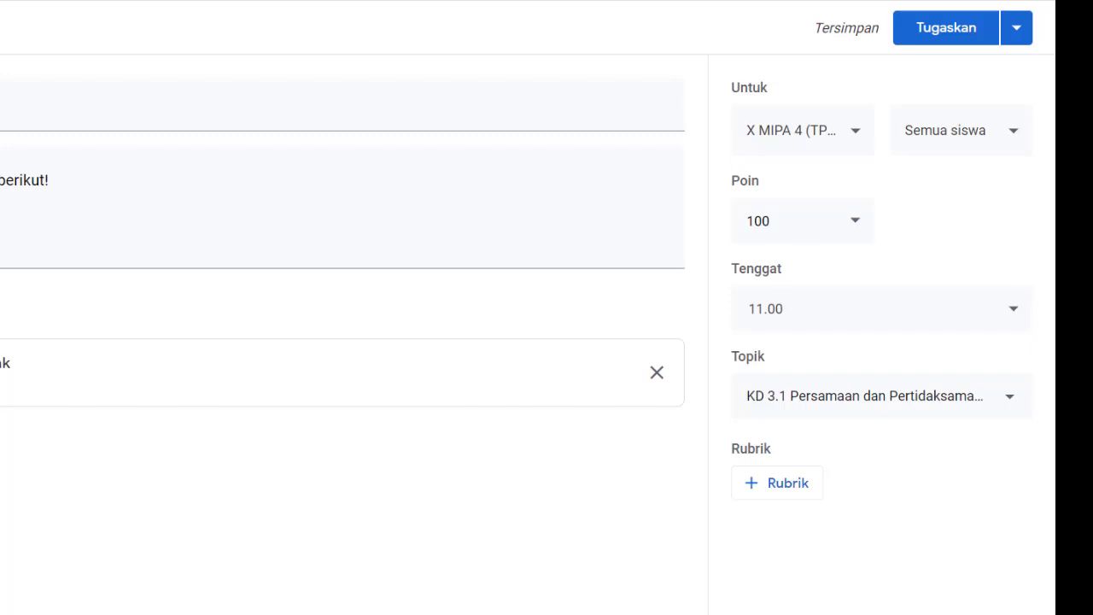
Step: Schedule the assignment to be posted on 9 Jul 2020 at 10.00
click(1018, 31)
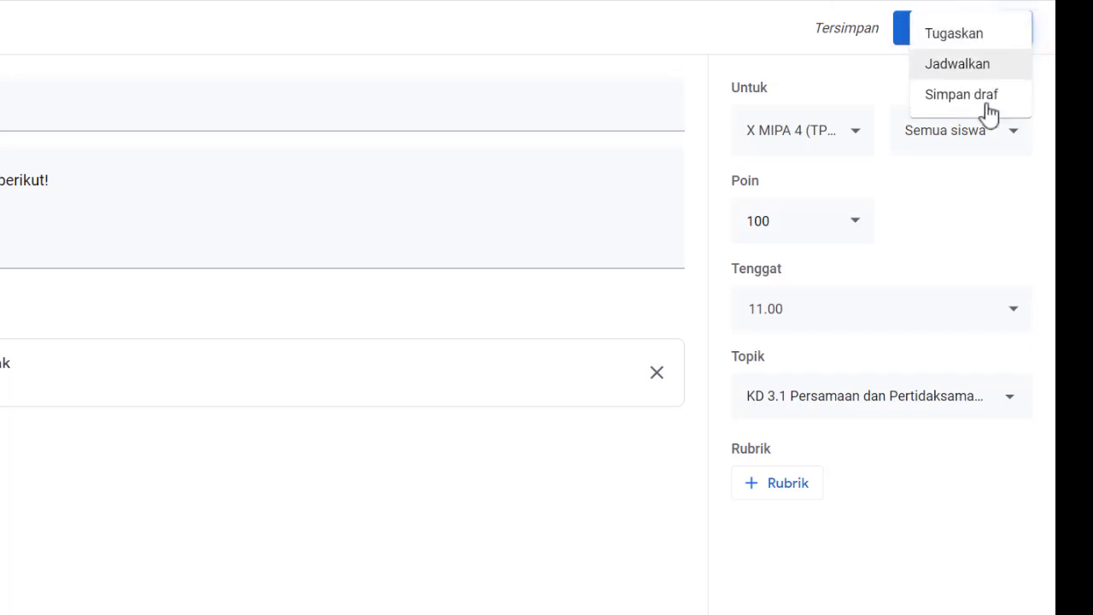
click(982, 68)
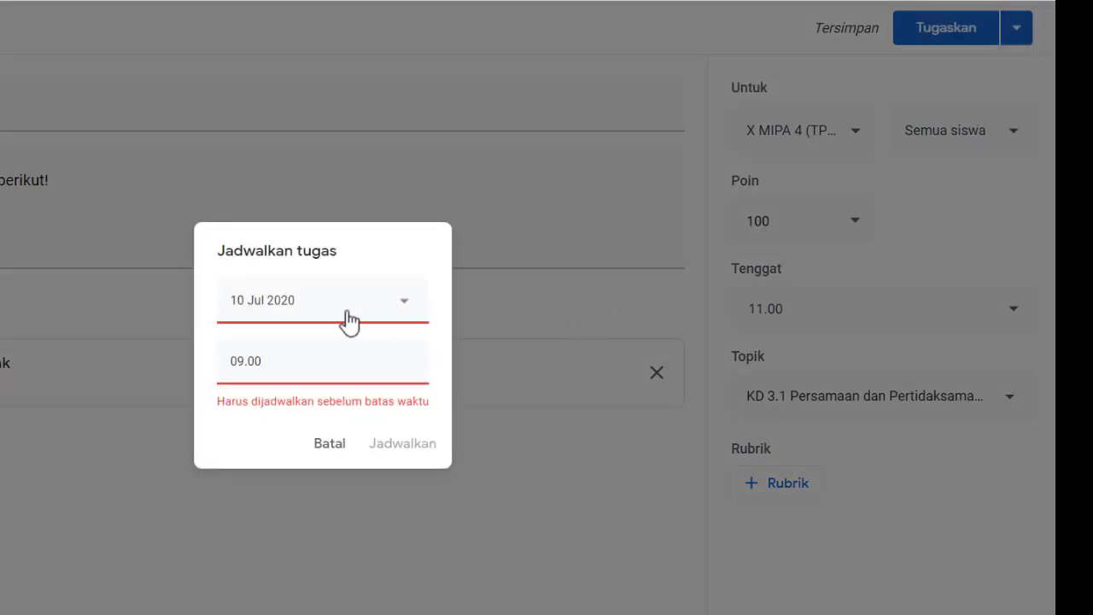
click(398, 303)
click(360, 421)
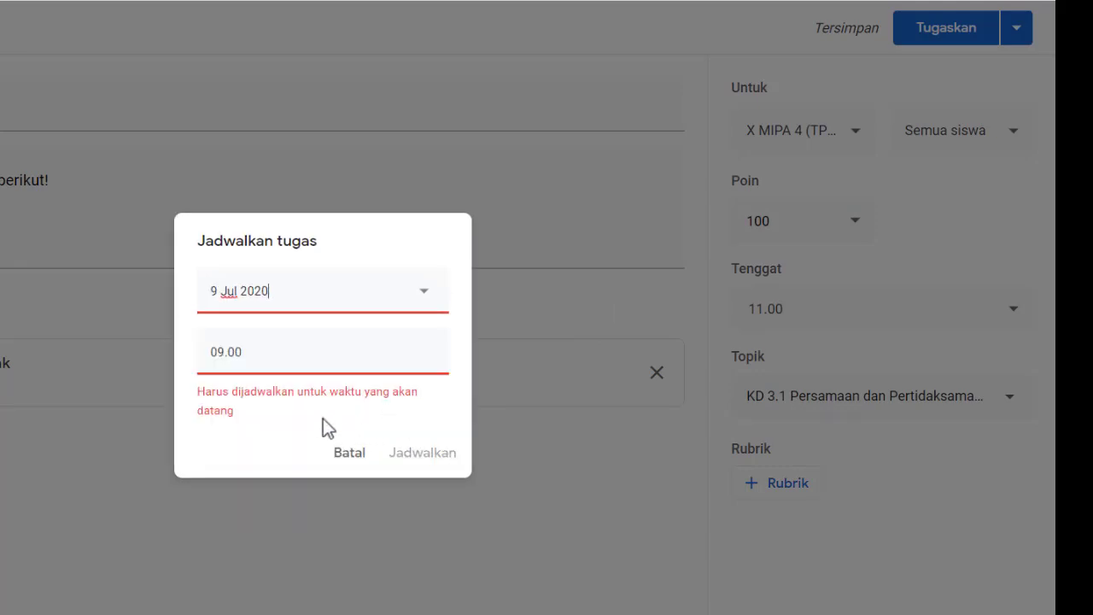
drag(268, 361, 171, 354)
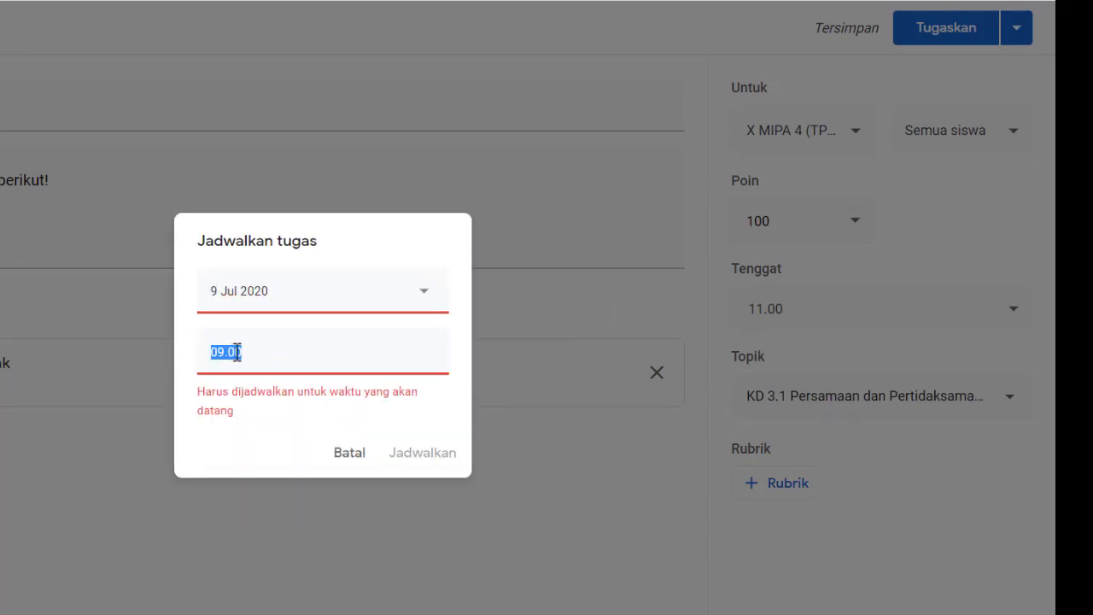
text(1)
click(291, 420)
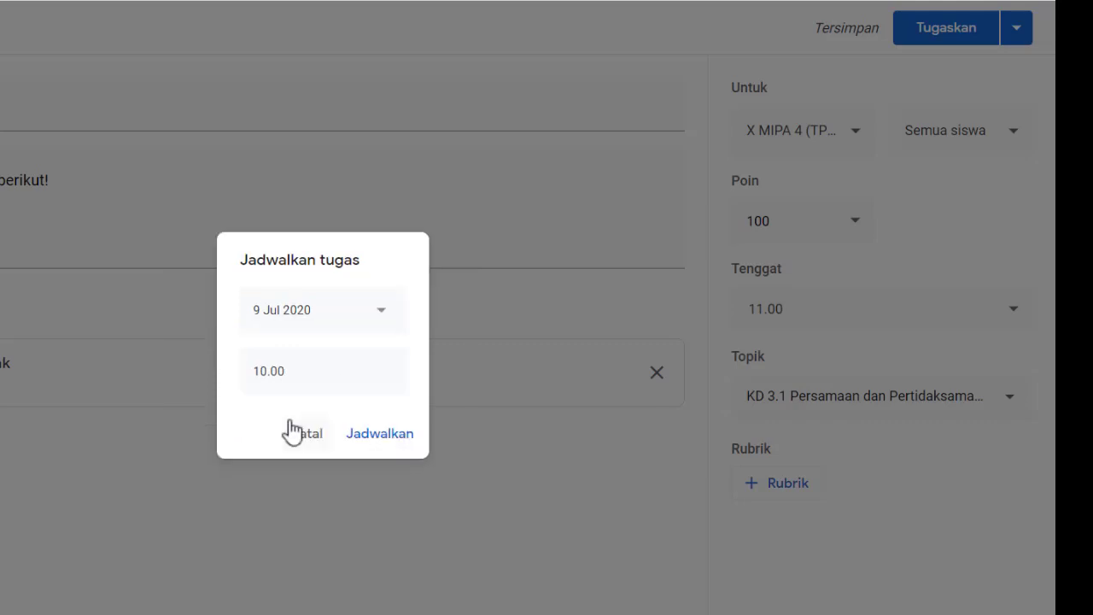
click(379, 435)
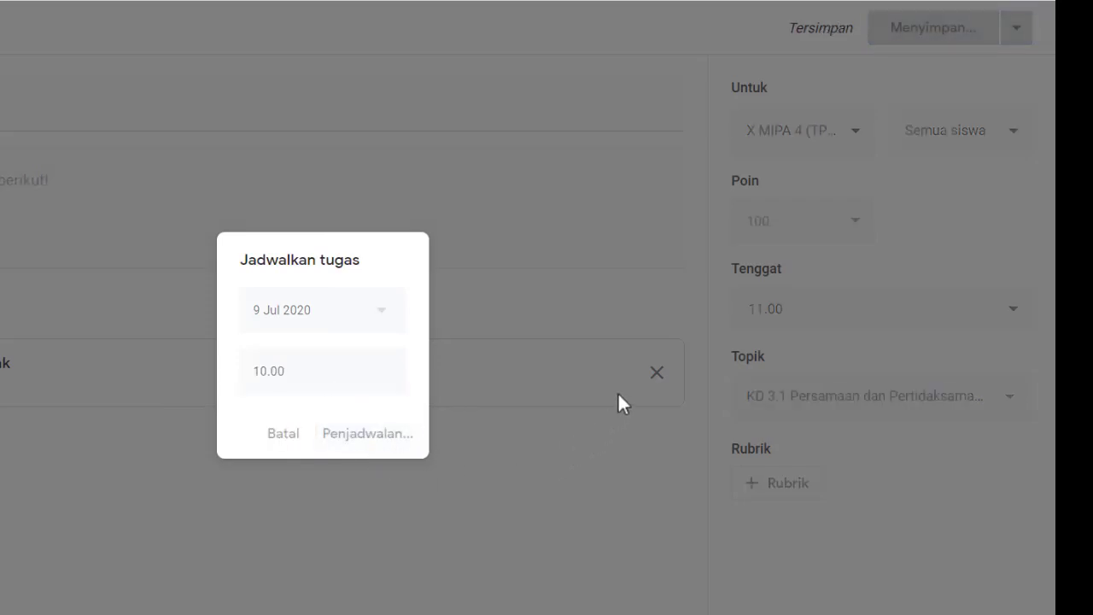
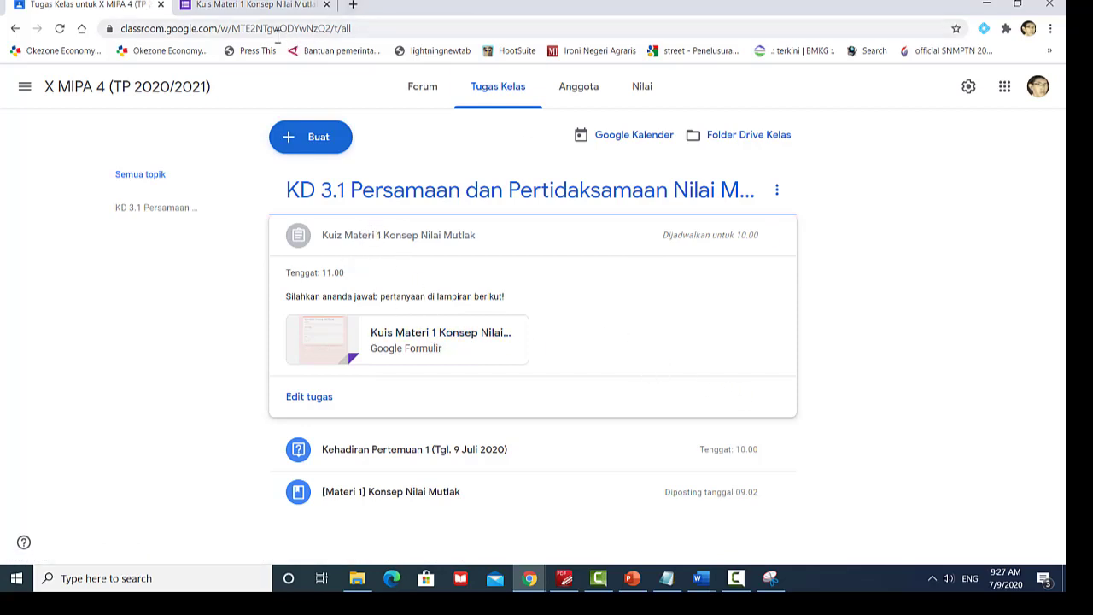
Step: Preview the quiz form, enter an e-mail address and full name, choose class X MIPA 4, and continue to the questions
click(232, 5)
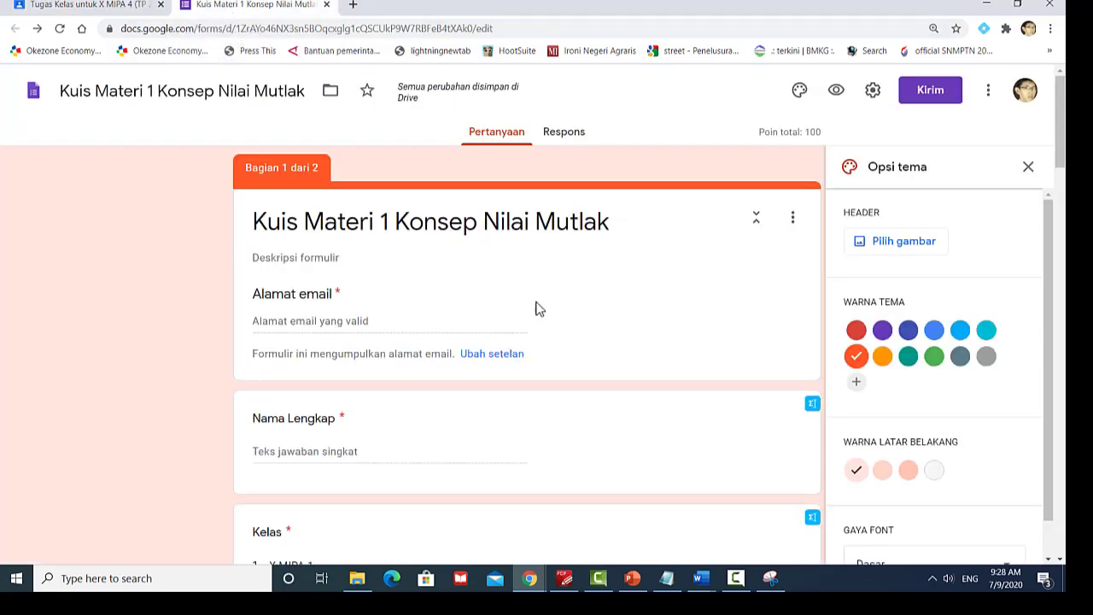
click(836, 91)
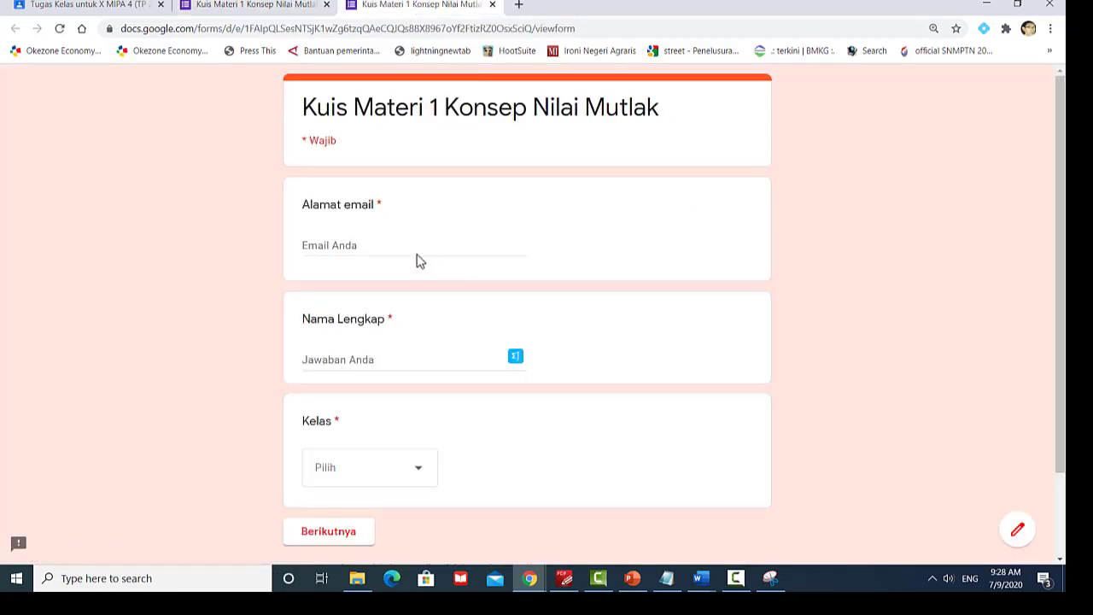
click(402, 246)
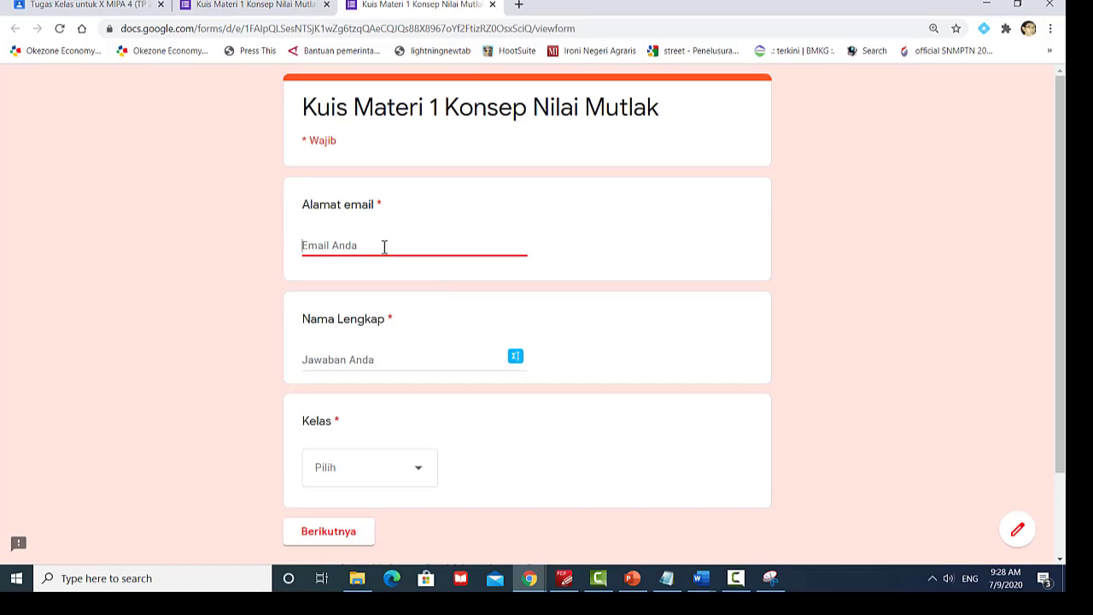
key(ctrl+v)
click(317, 357)
text(A)
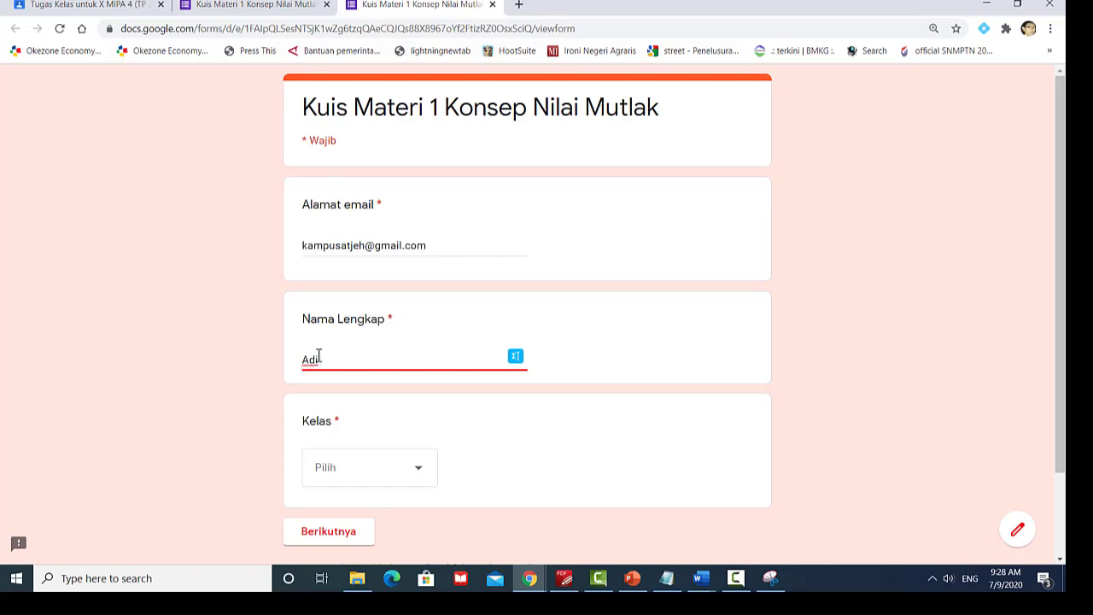
click(342, 473)
click(346, 485)
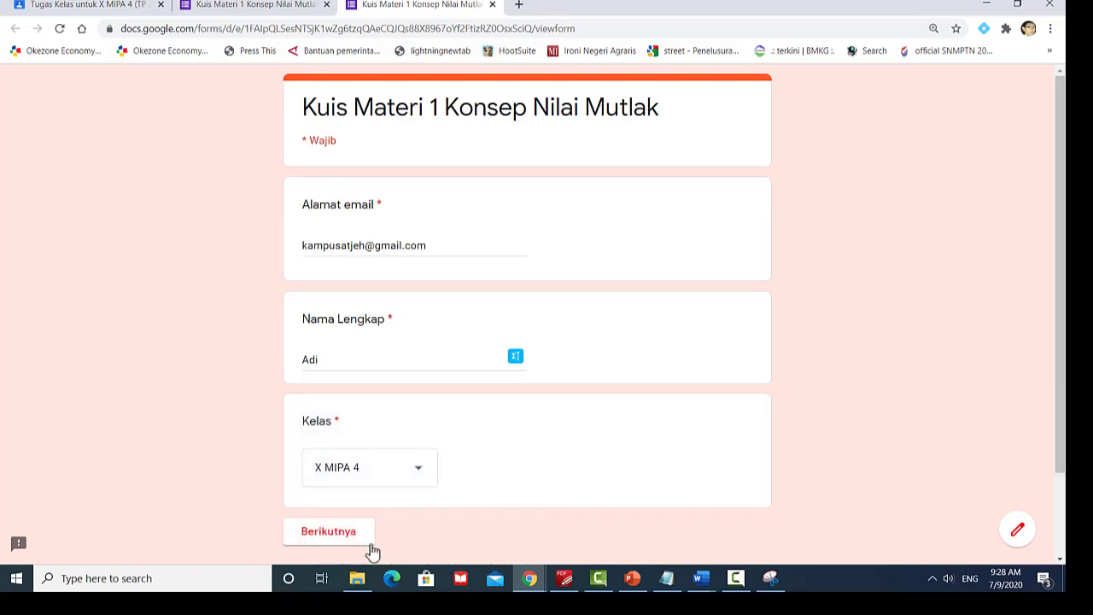
click(342, 538)
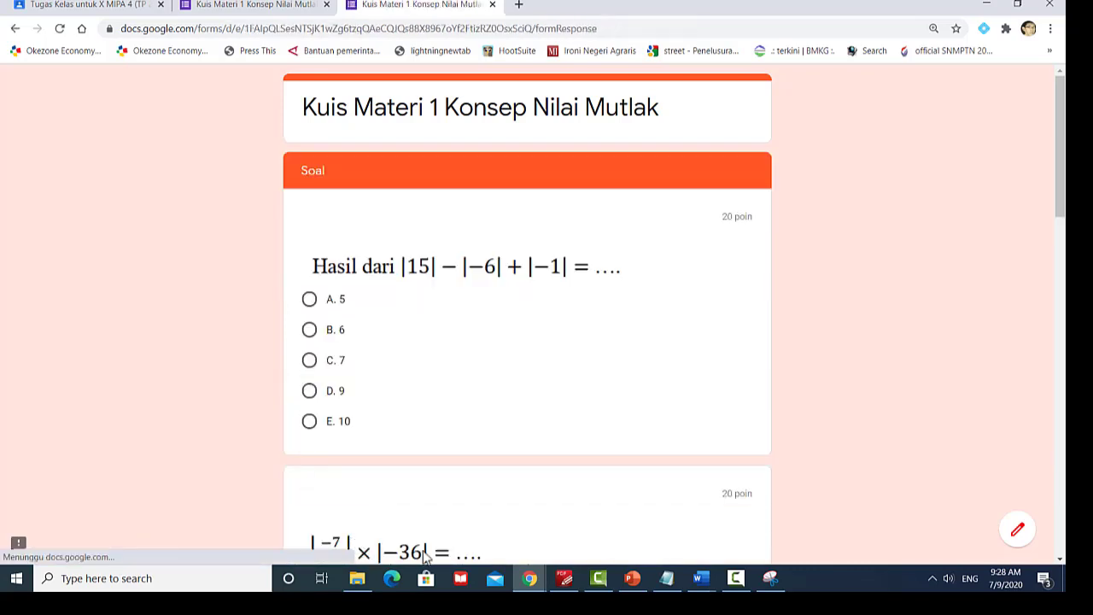
Step: Answer the first three quiz questions with E. 10, C. 0 and C
scroll(502, 279, down, 2)
scroll(613, 265, up, 1)
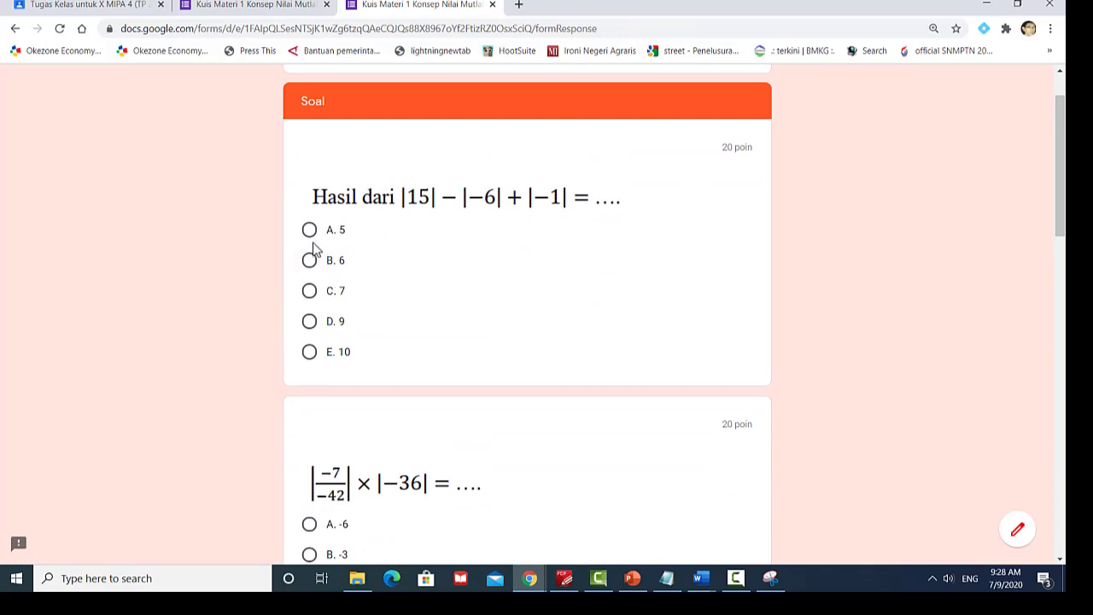
scroll(313, 247, down, 2)
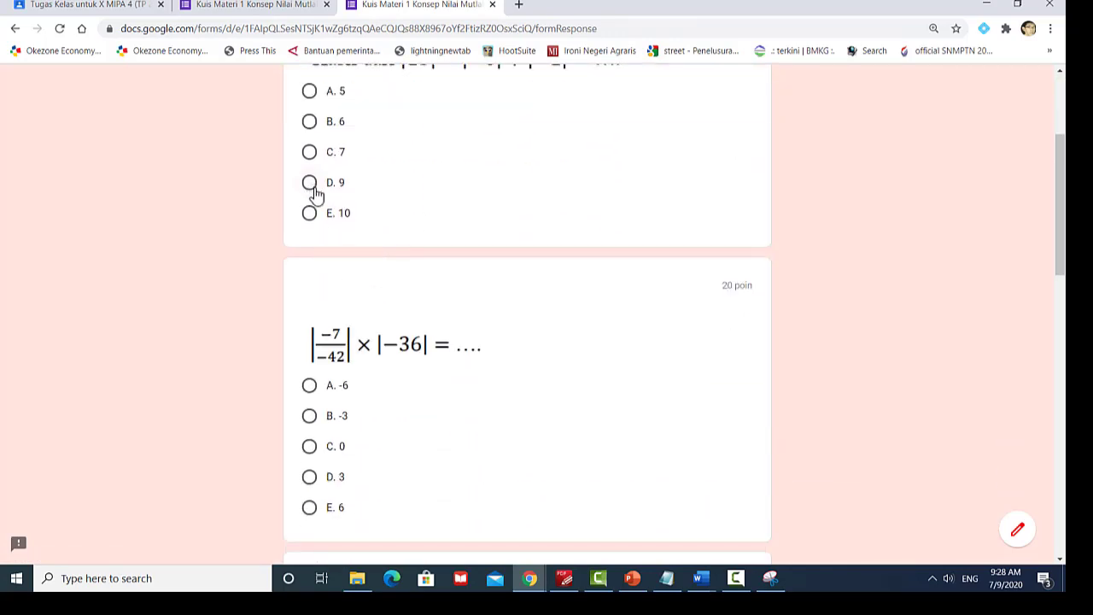
scroll(312, 256, up, 1)
click(310, 284)
scroll(418, 317, down, 2)
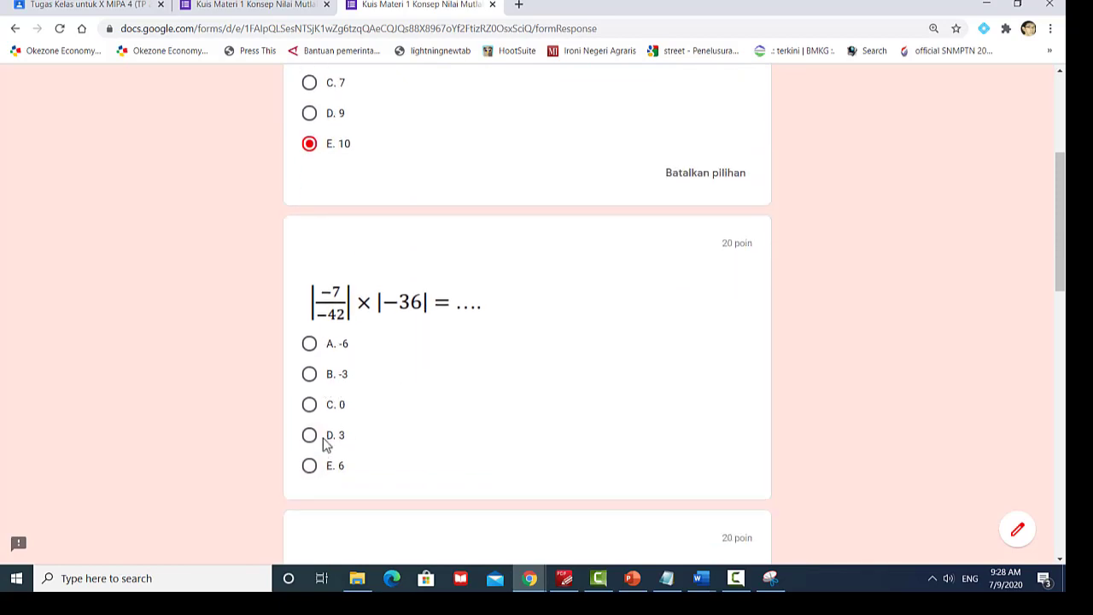
click(310, 406)
scroll(318, 413, down, 4)
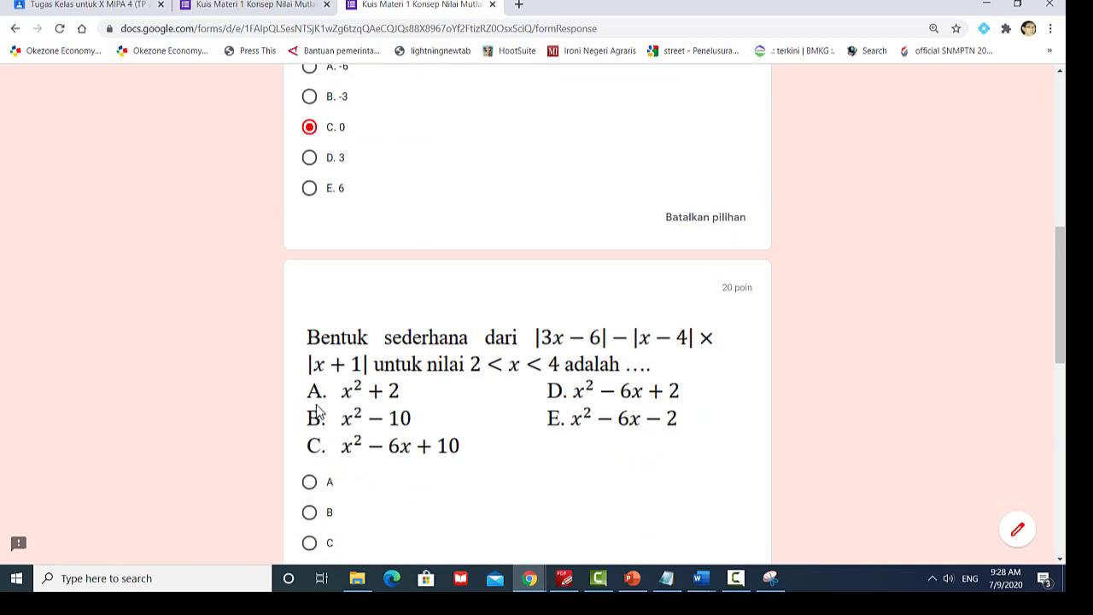
scroll(355, 437, down, 1)
click(311, 483)
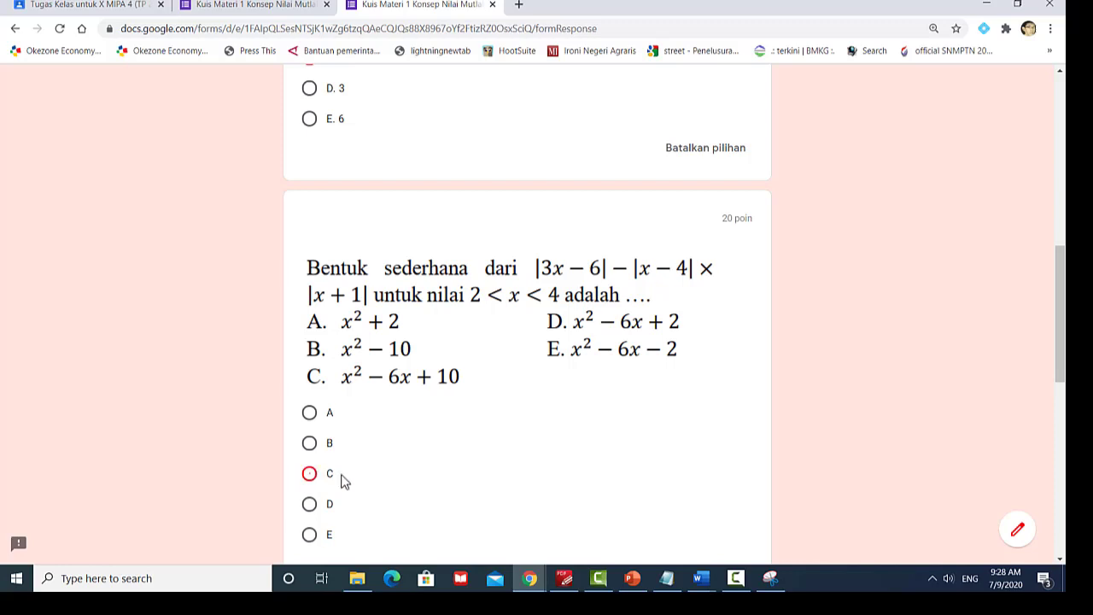
Step: Answer the last two quiz questions with D. -13 and B. 2, and submit the quiz
scroll(433, 458, down, 5)
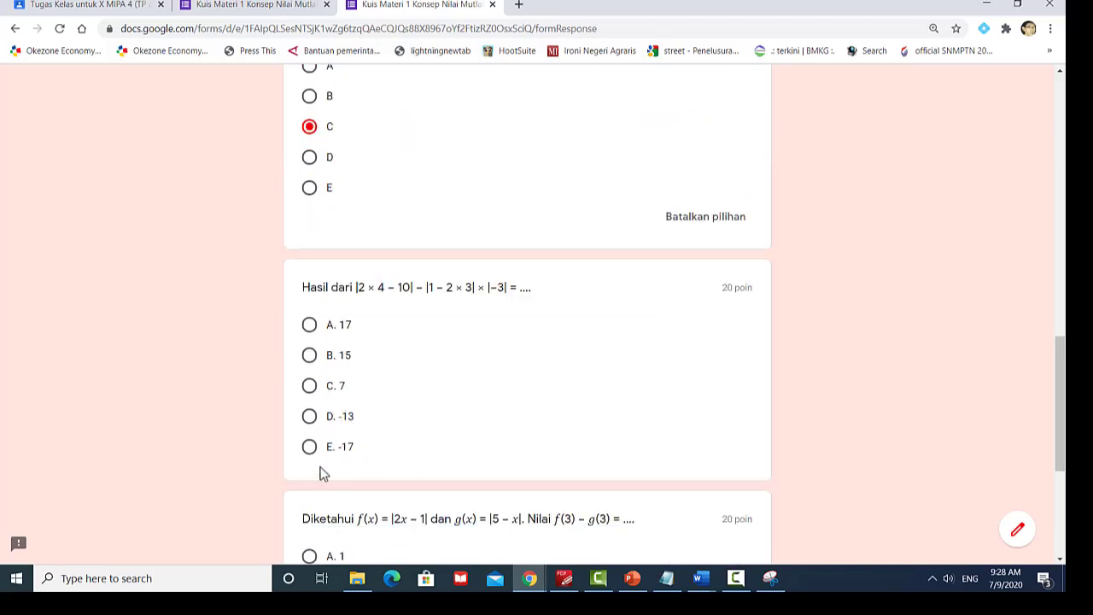
click(309, 416)
scroll(454, 422, down, 4)
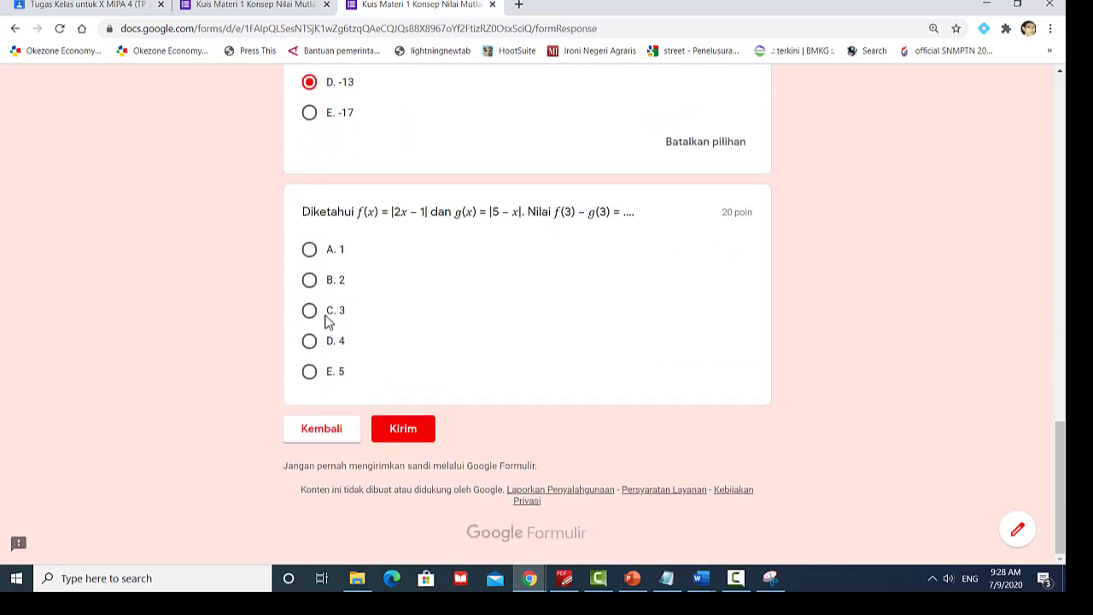
click(311, 282)
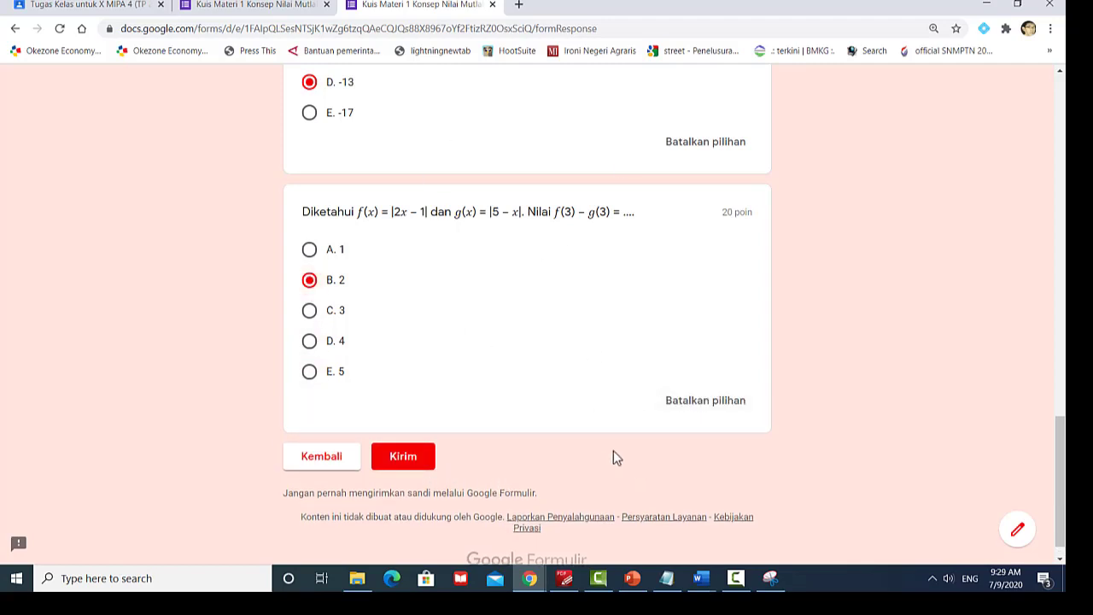
click(413, 461)
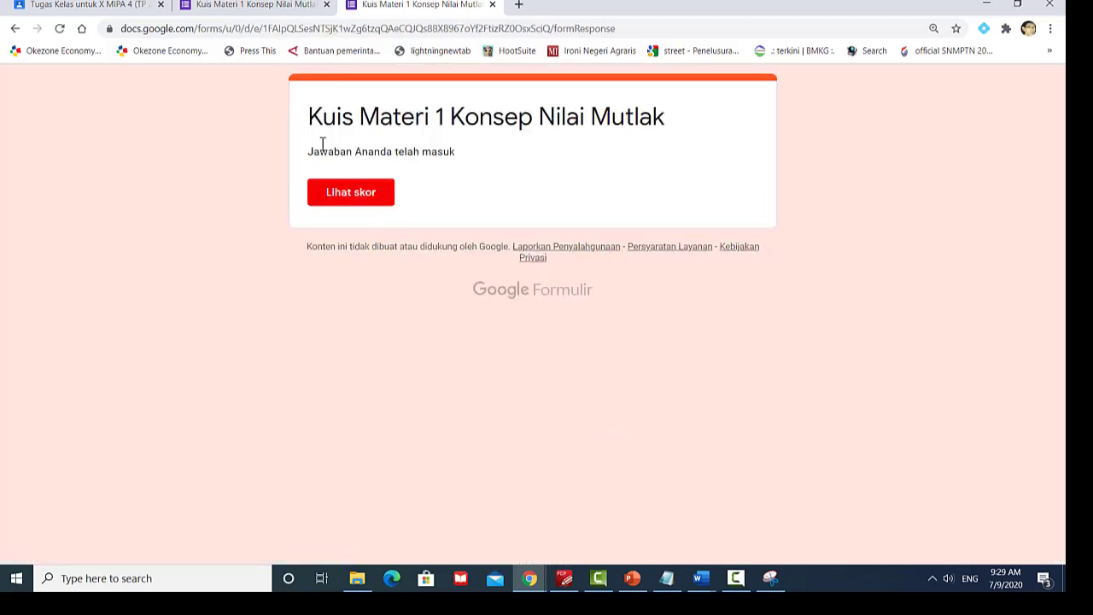
Step: Check the submission confirmation text and view the score of the submitted quiz
drag(311, 155, 462, 163)
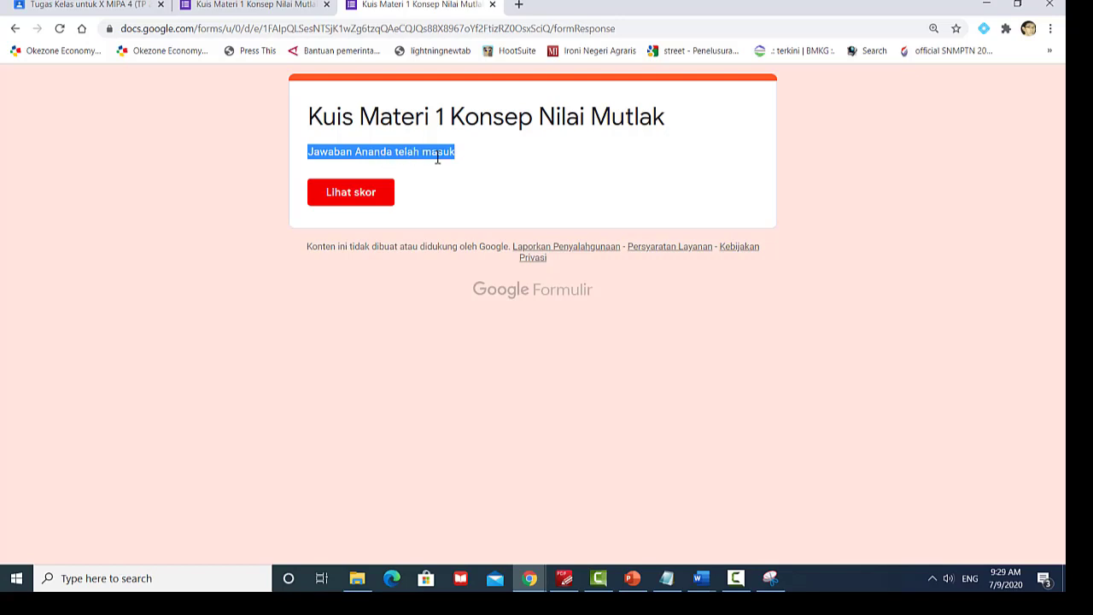
click(359, 200)
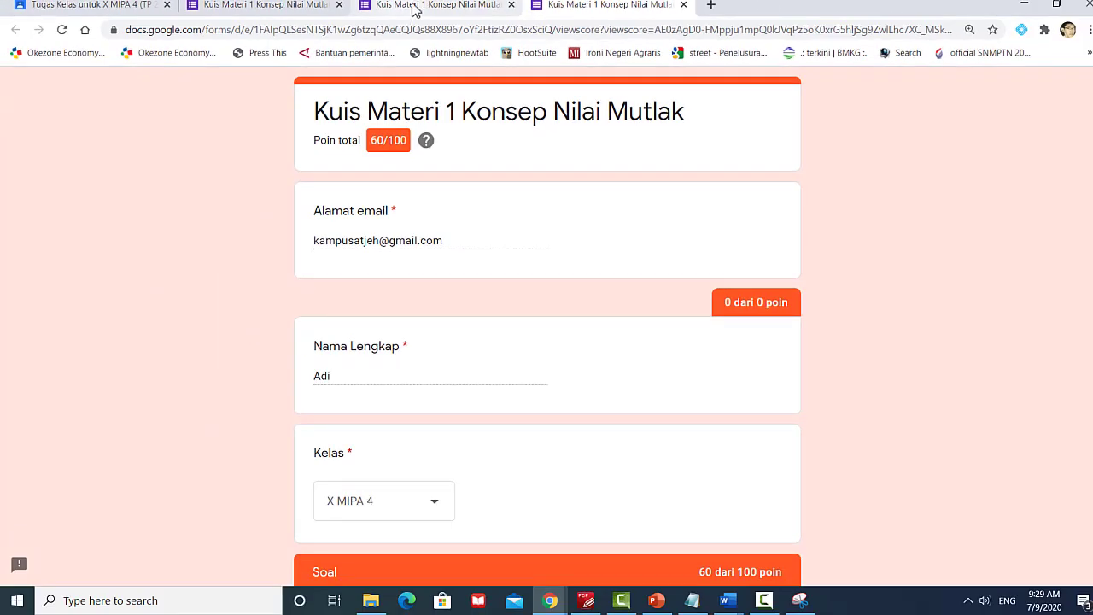
click(431, 7)
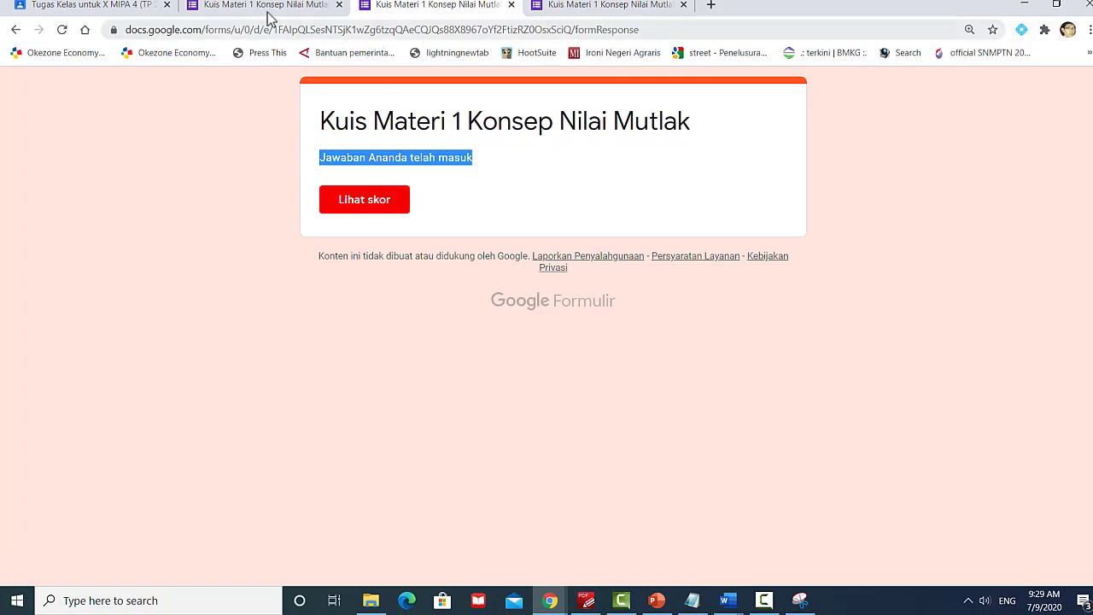
Step: Return to the quiz form's editor and examine the response summary, including the scores and respondent details
click(265, 7)
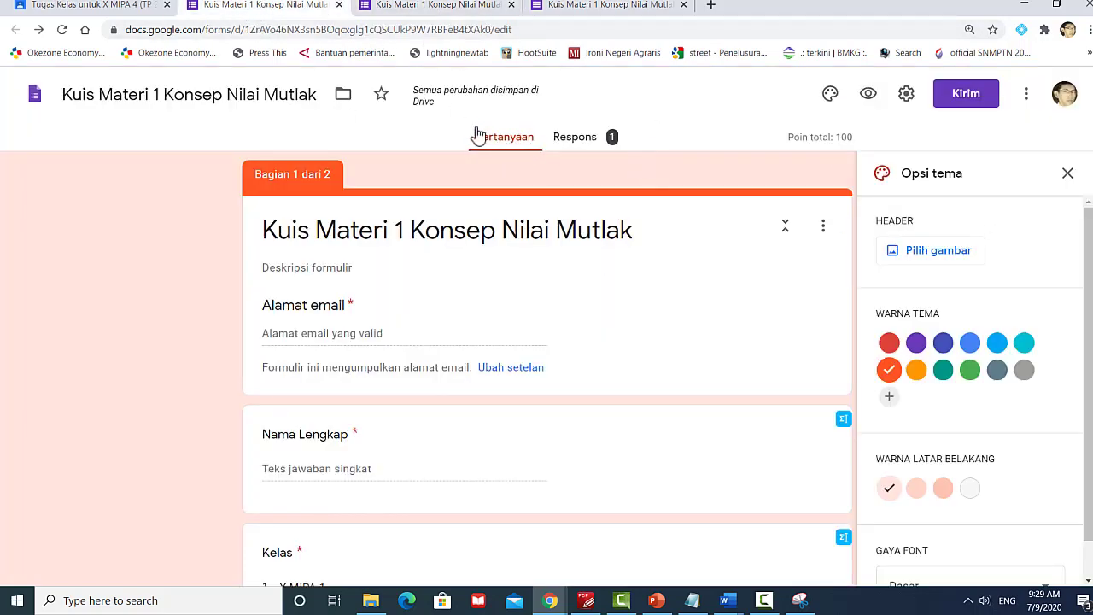
click(586, 144)
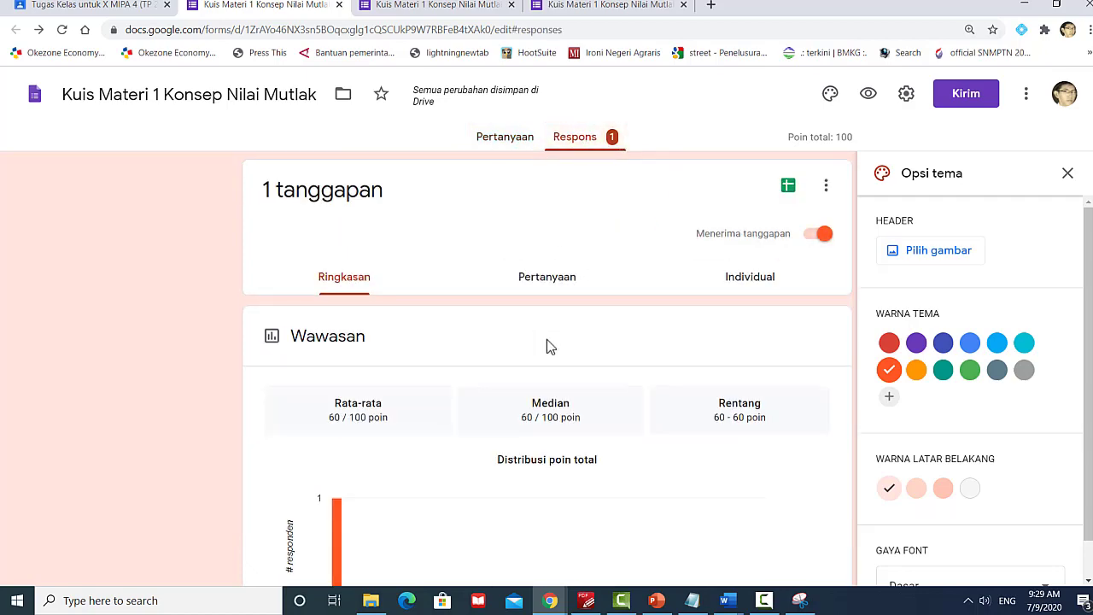
scroll(546, 339, down, 6)
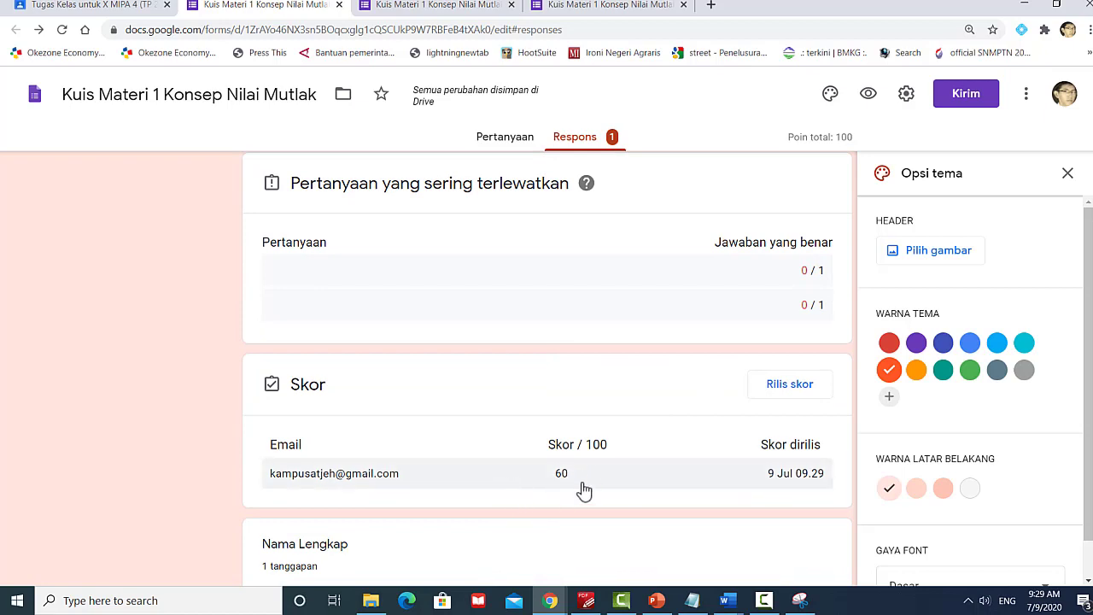
scroll(593, 479, down, 2)
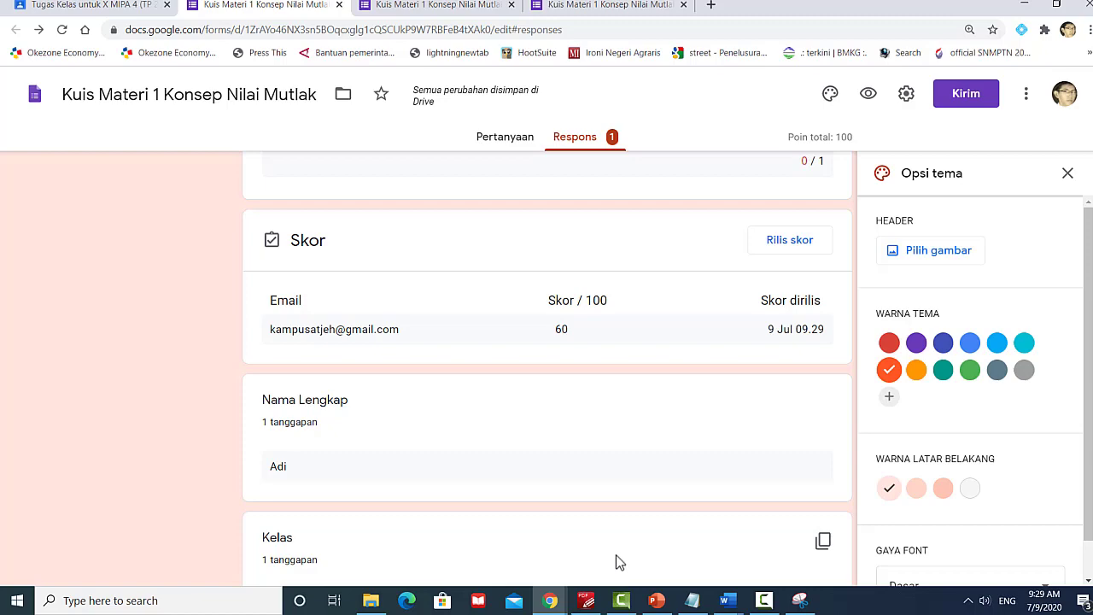
scroll(598, 478, up, 10)
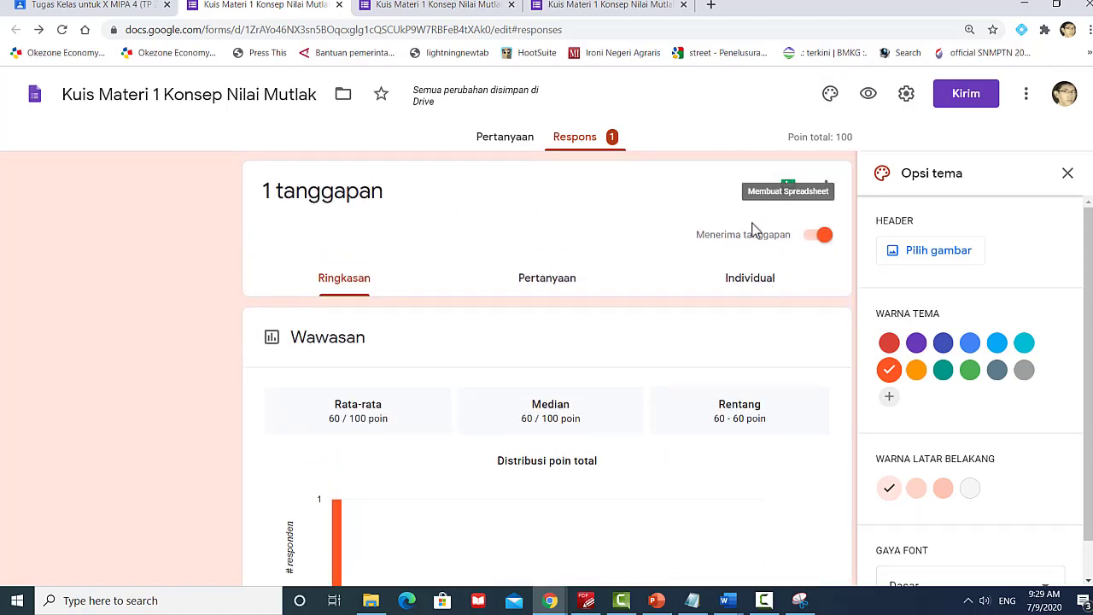
scroll(659, 359, down, 8)
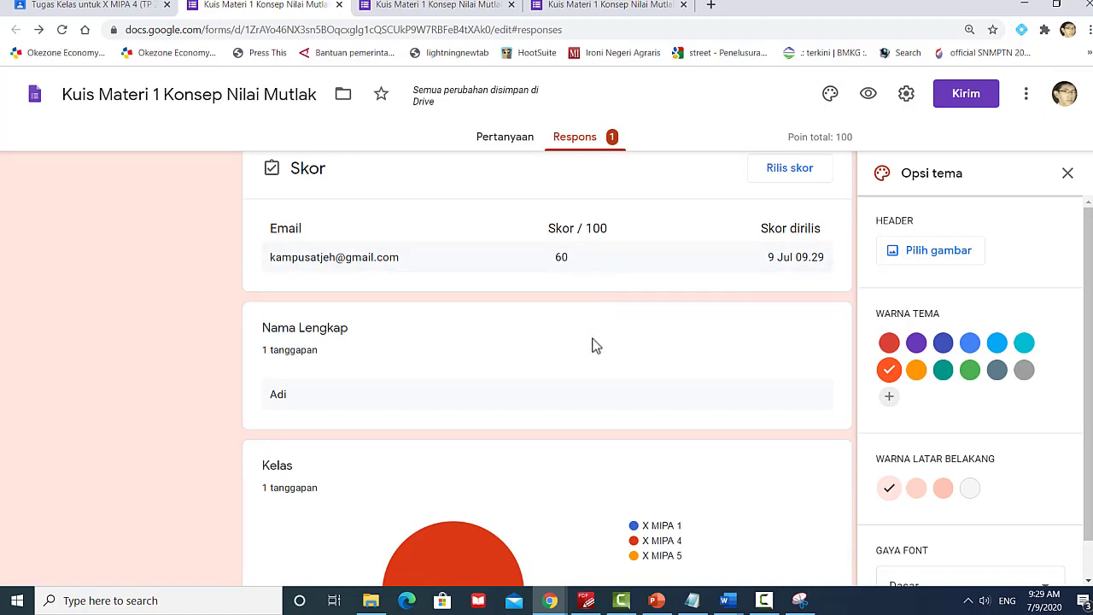
Step: Create a new spreadsheet for the quiz responses, keeping the suggested name
scroll(606, 247, up, 8)
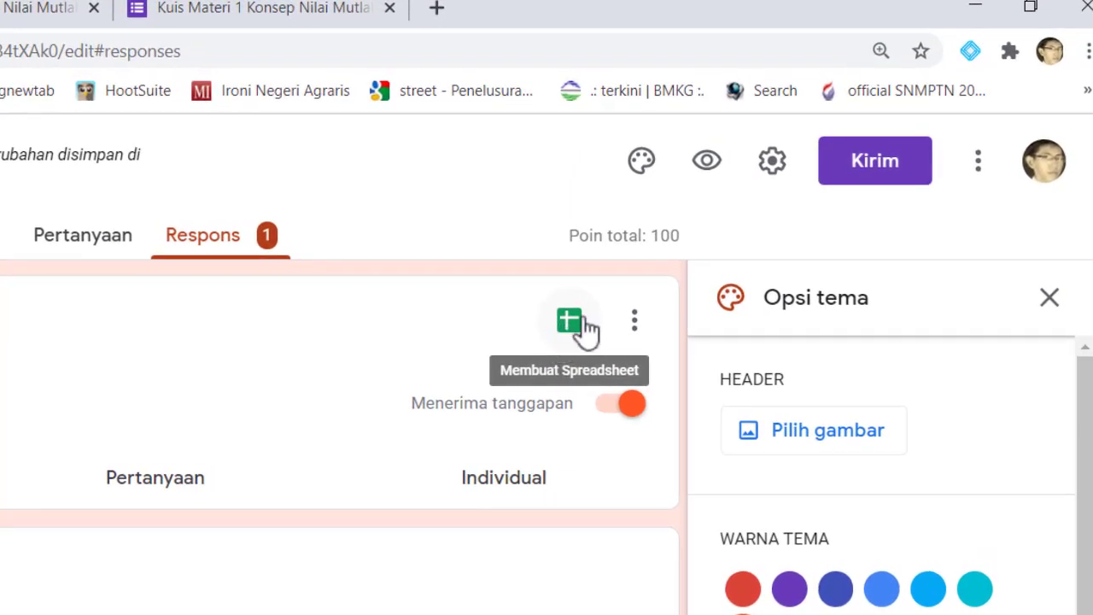
click(570, 322)
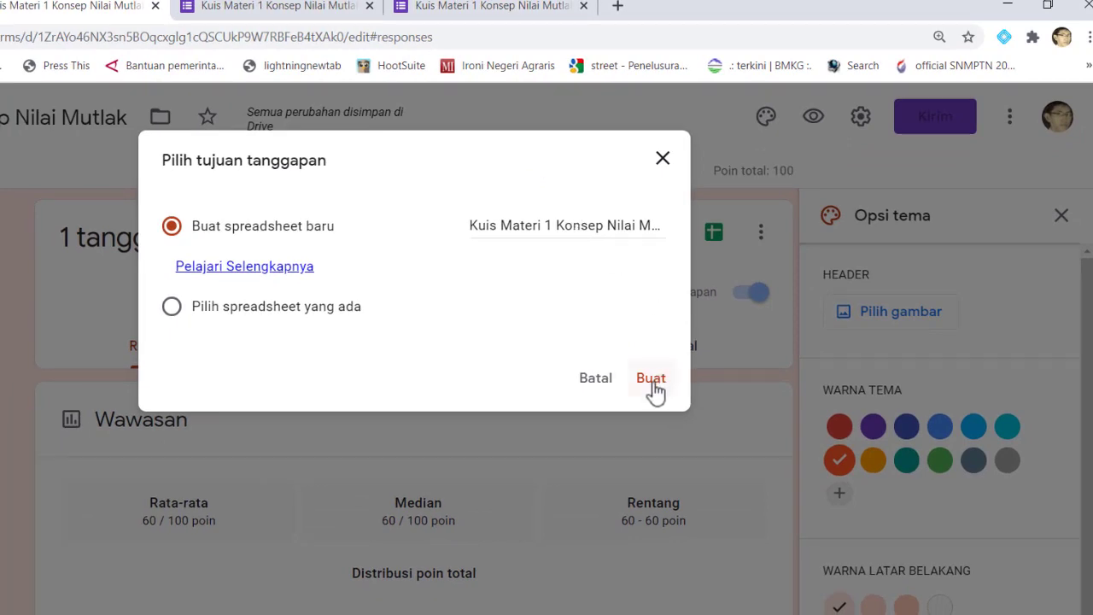
click(652, 380)
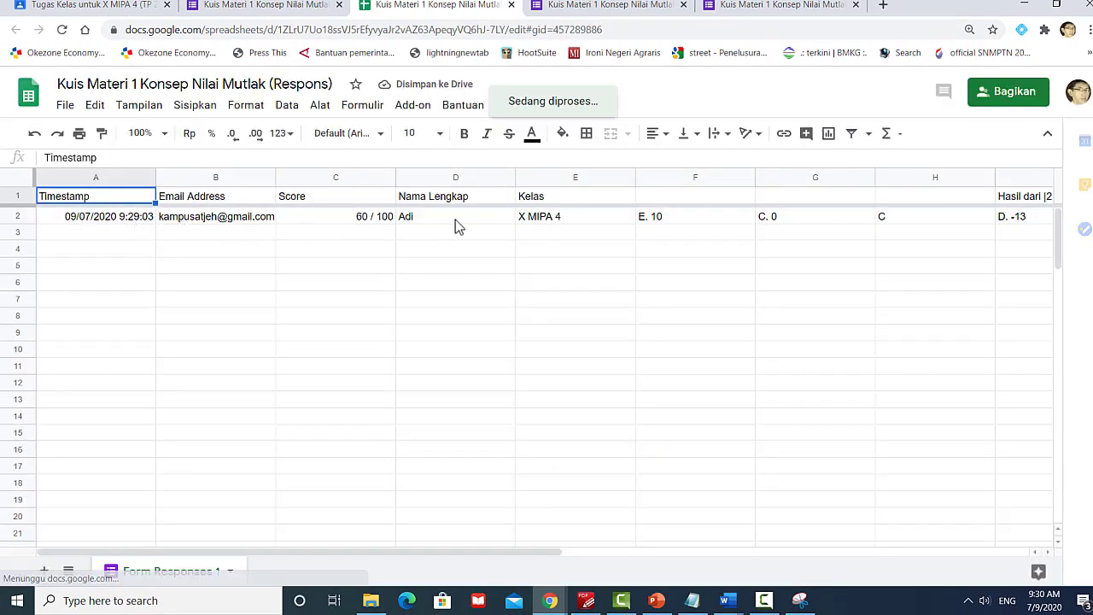
Step: Examine the respondent's name, score and answers across the columns of the response spreadsheet
click(462, 222)
click(347, 221)
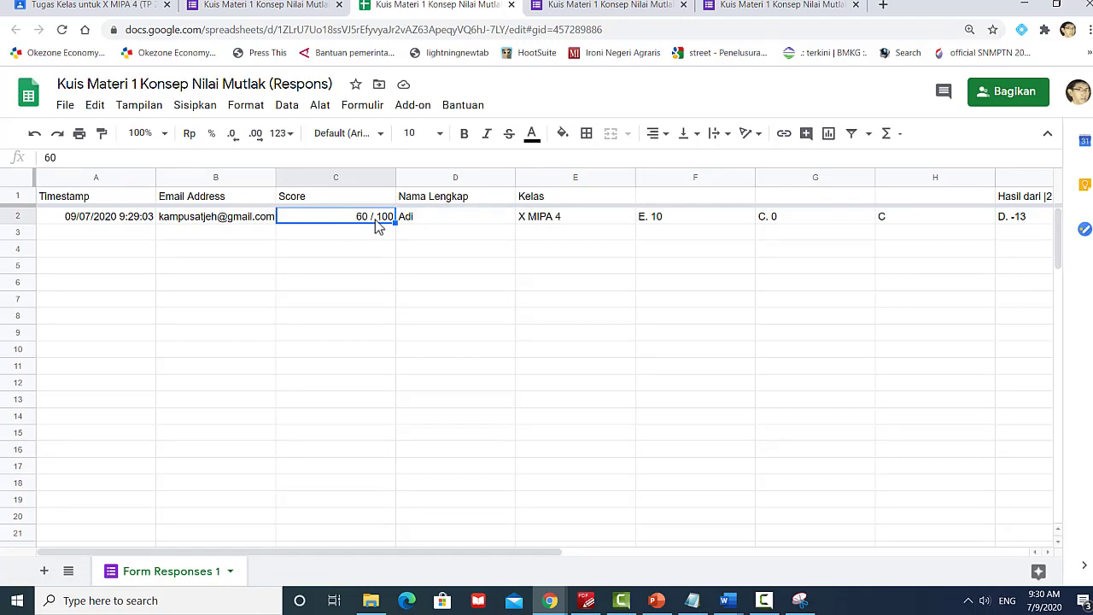
drag(547, 552, 651, 549)
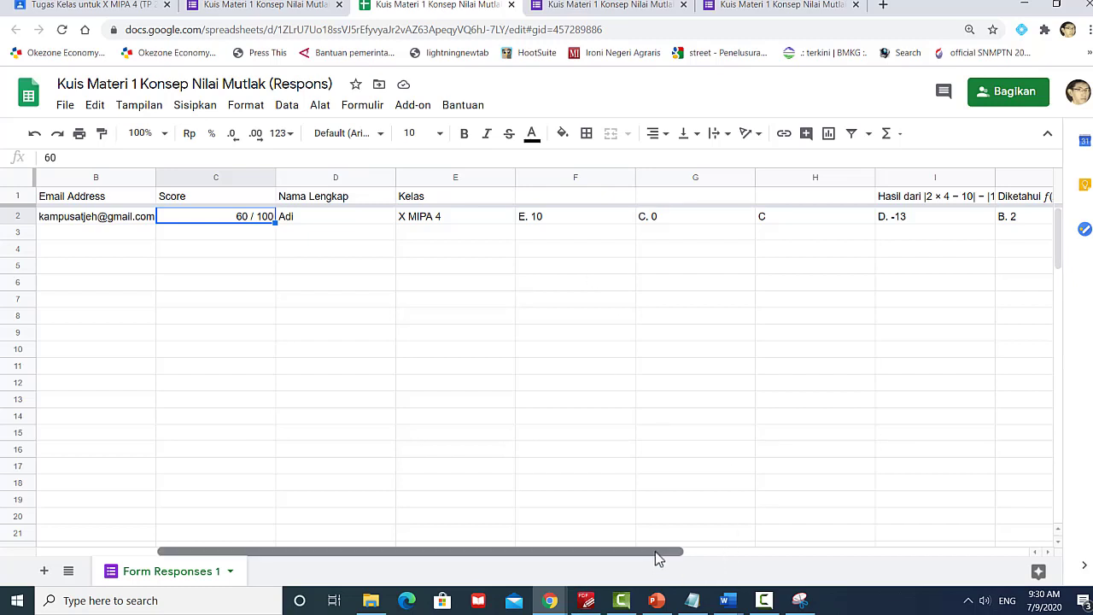
drag(655, 550, 556, 546)
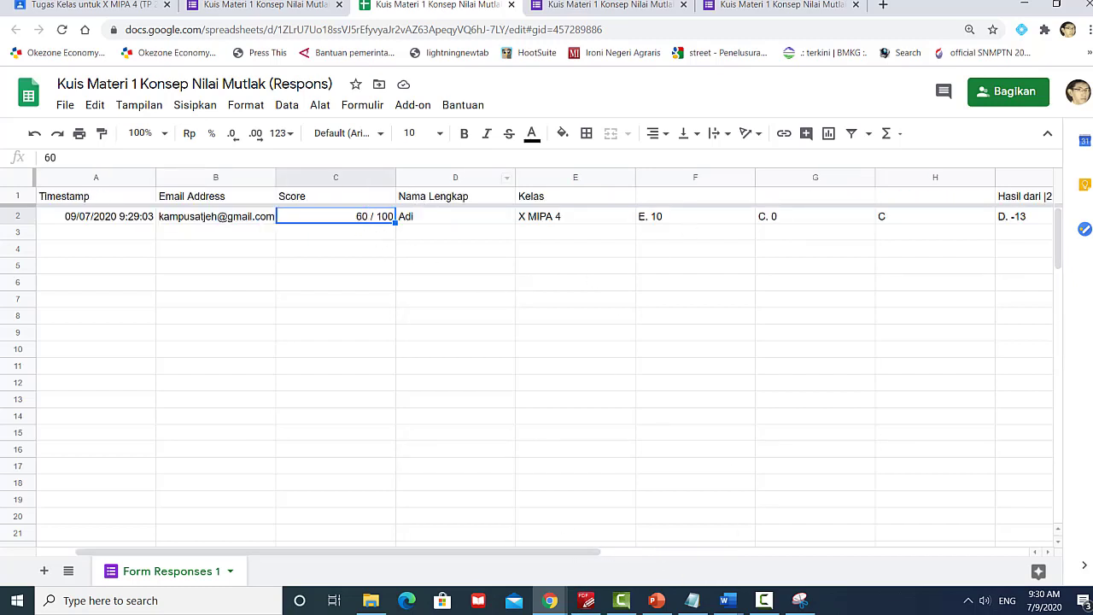
click(105, 10)
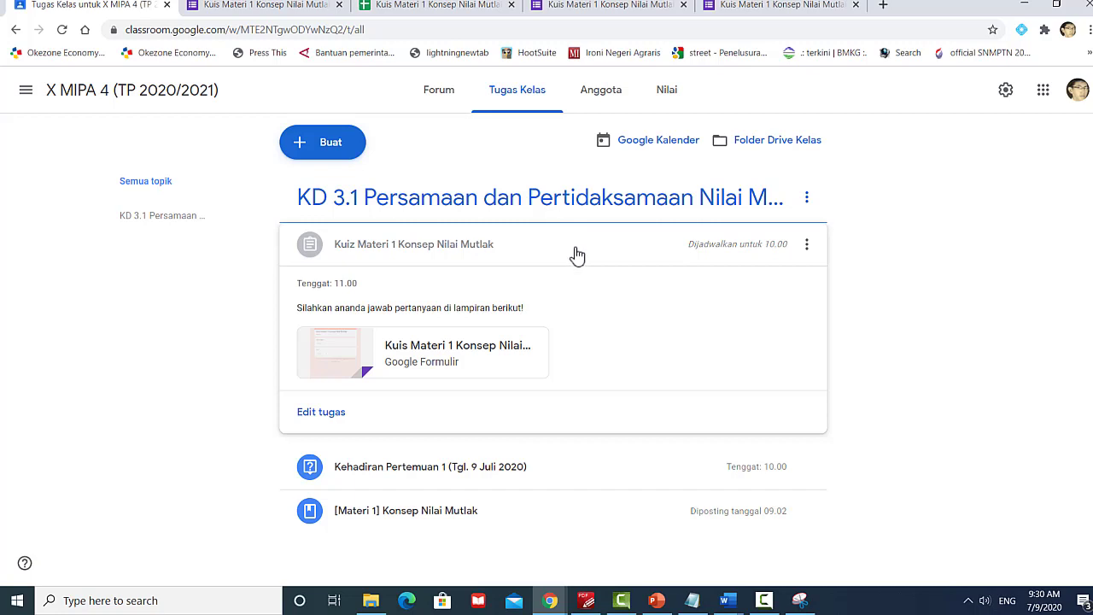
click(272, 6)
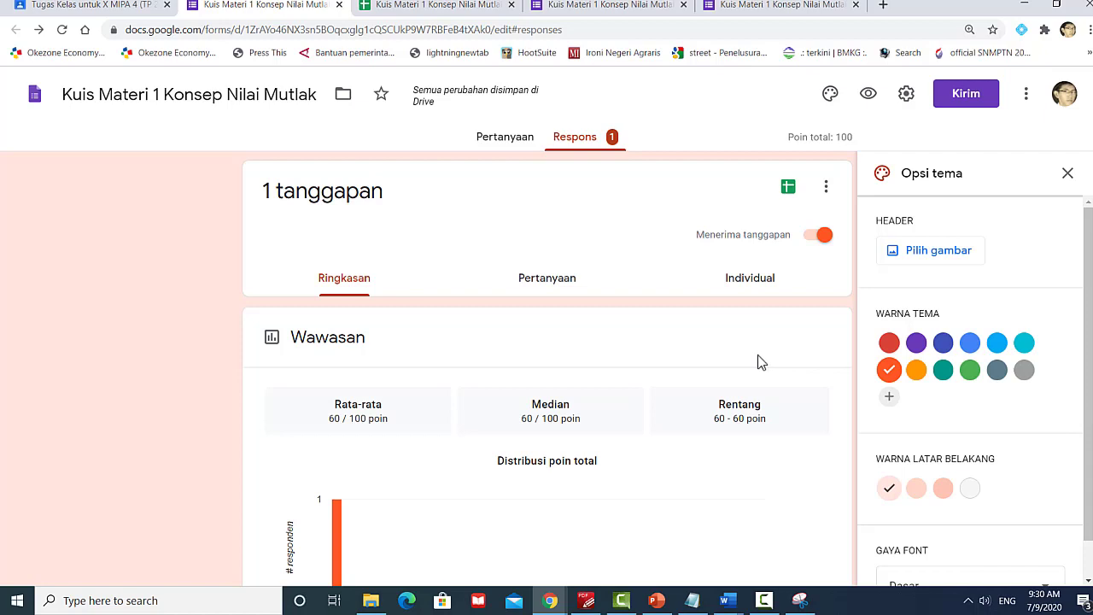
mouse_move(654, 601)
click(791, 600)
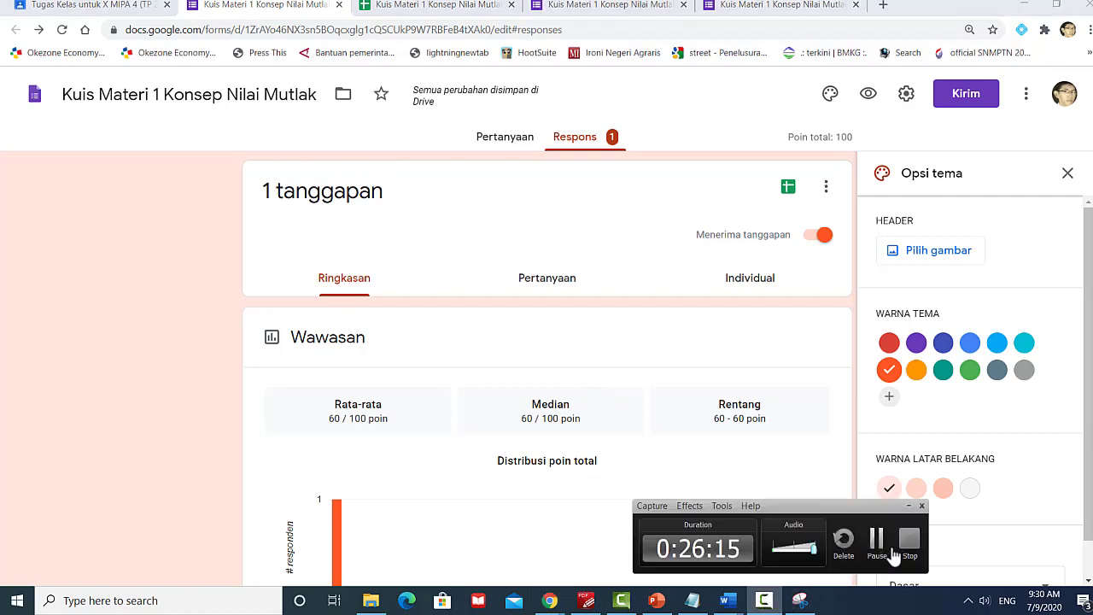